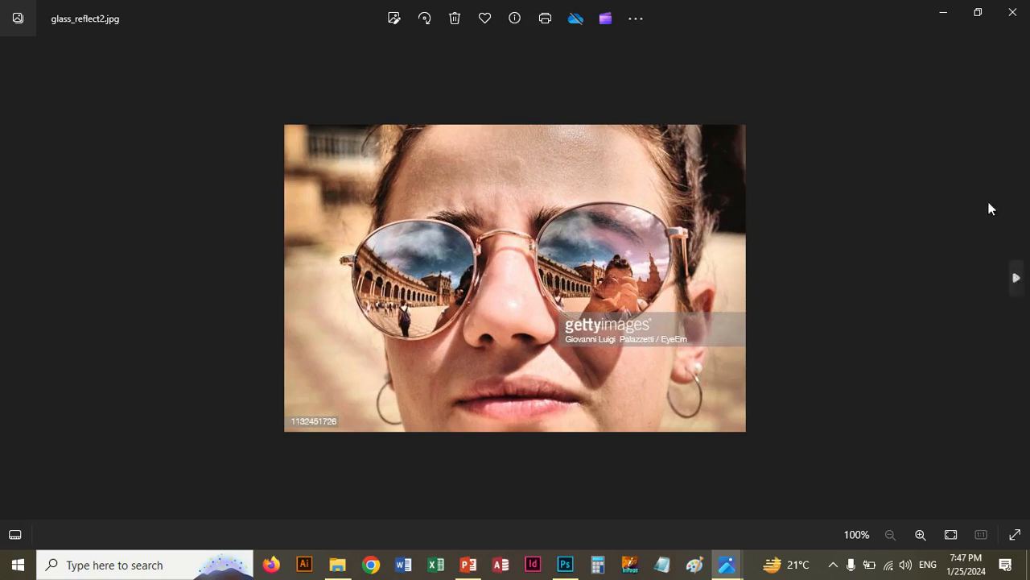
Browse the sample reflection pictures in the image viewer, from the sunglasses photo through the hut and advertisement examples to RF2.jpg.
click(1016, 278)
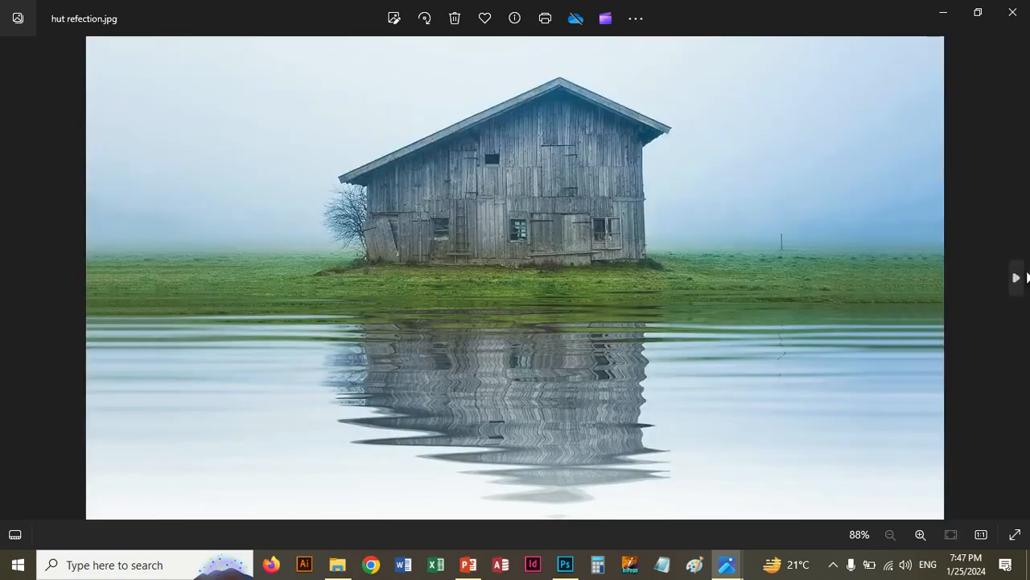
click(1017, 278)
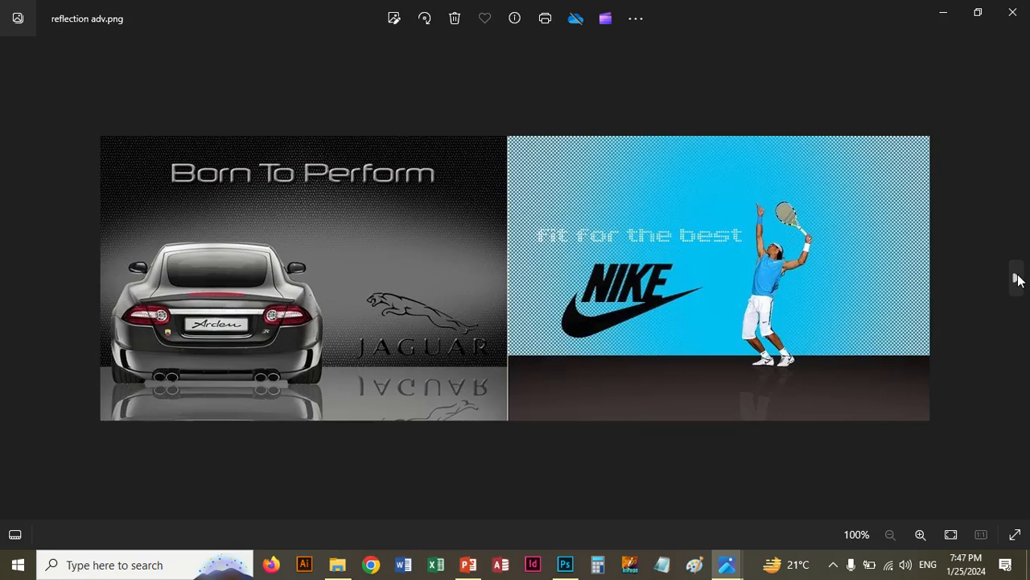
click(1017, 279)
click(1016, 279)
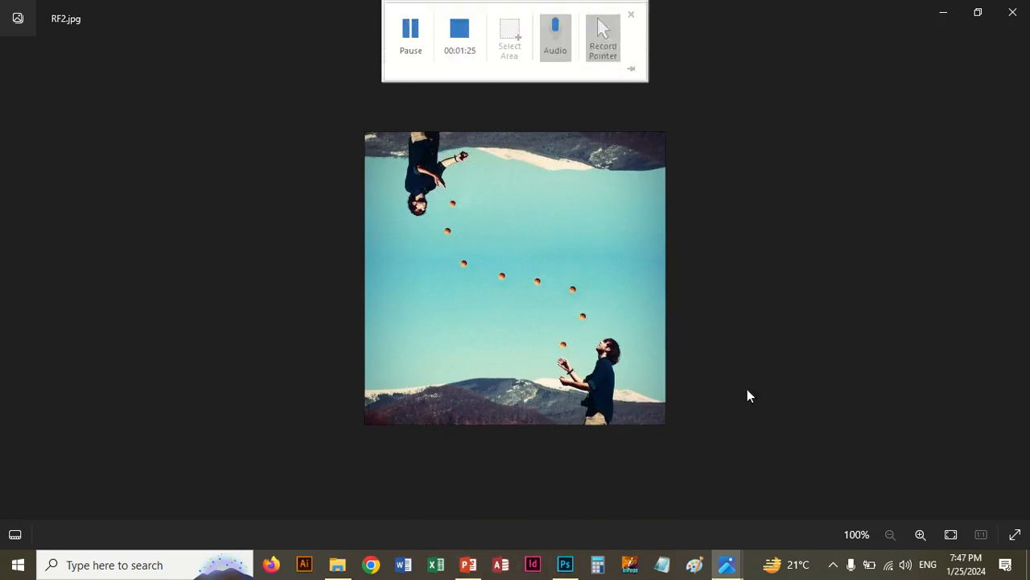
Switch to Photoshop and delete the reflect layer from the Untitled-1 document.
click(565, 568)
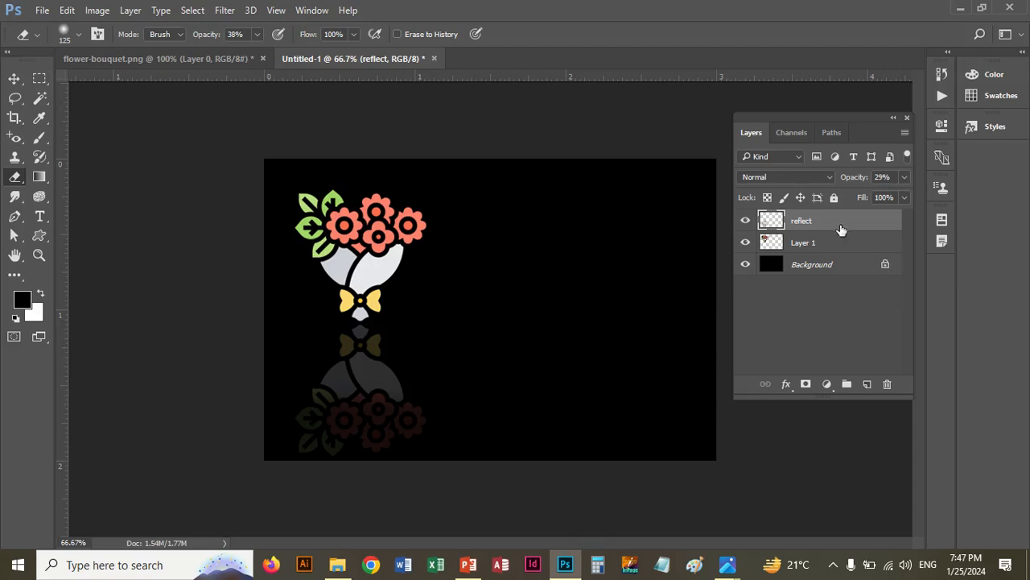
click(887, 385)
click(461, 223)
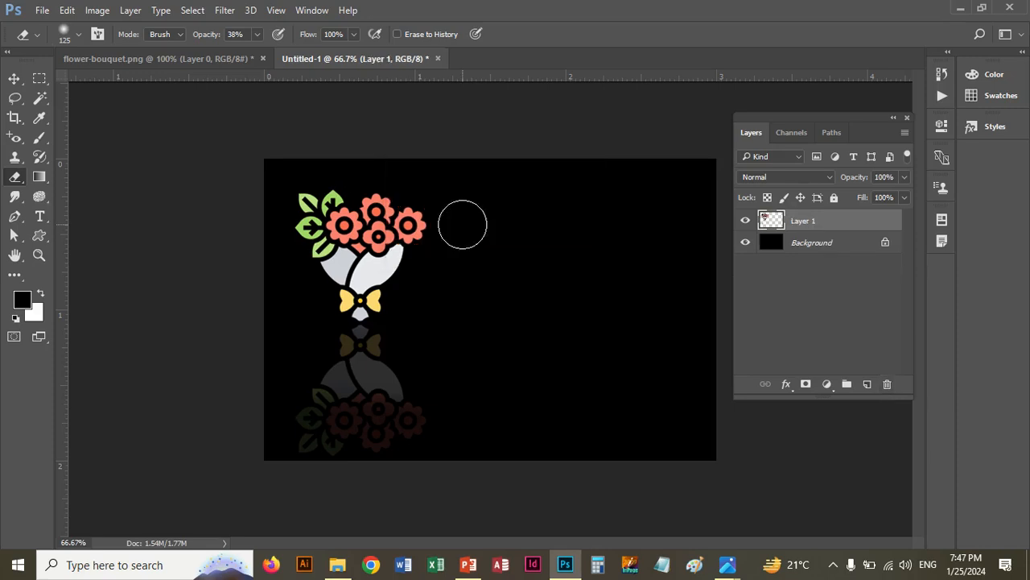
Duplicate the bouquet layer and flip the copy vertically with Free Transform.
click(13, 78)
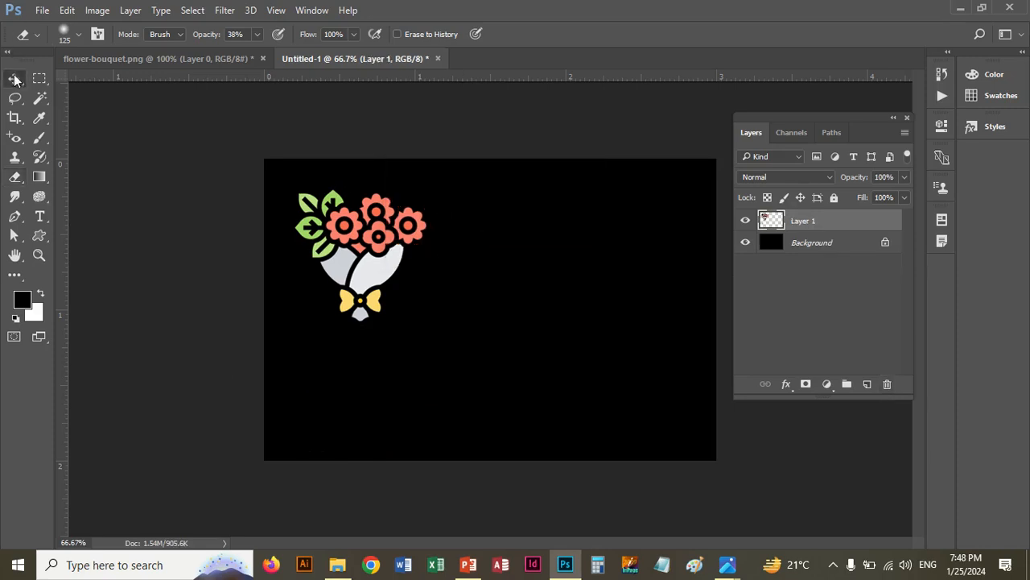
click(356, 244)
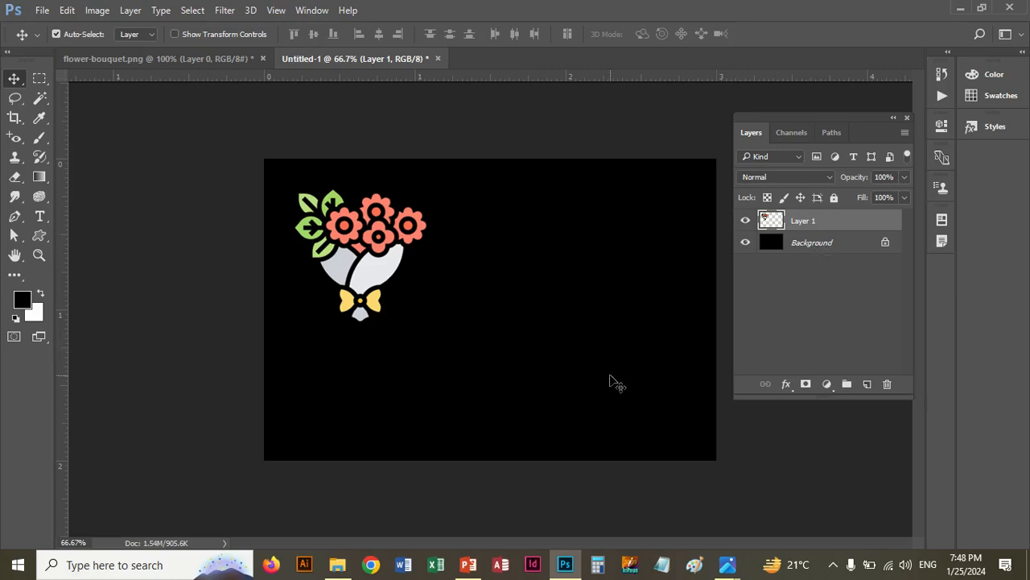
key(ctrl+j)
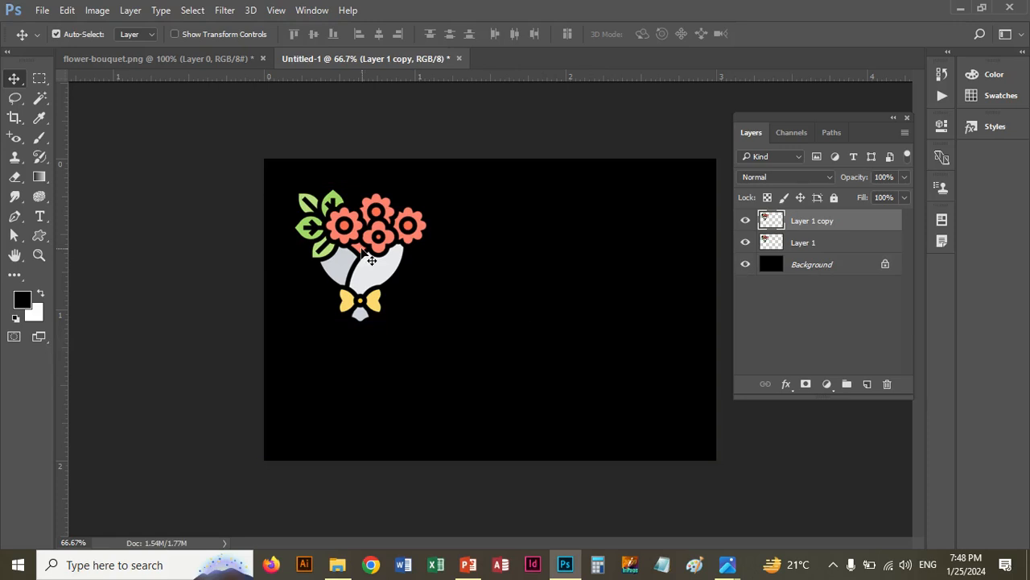
key(ctrl+t)
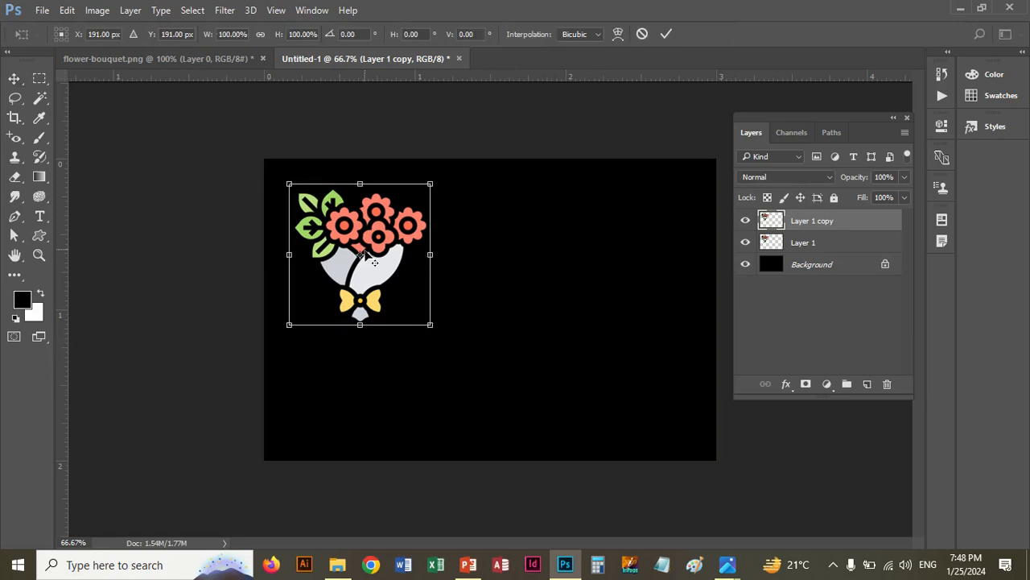
right_click(366, 256)
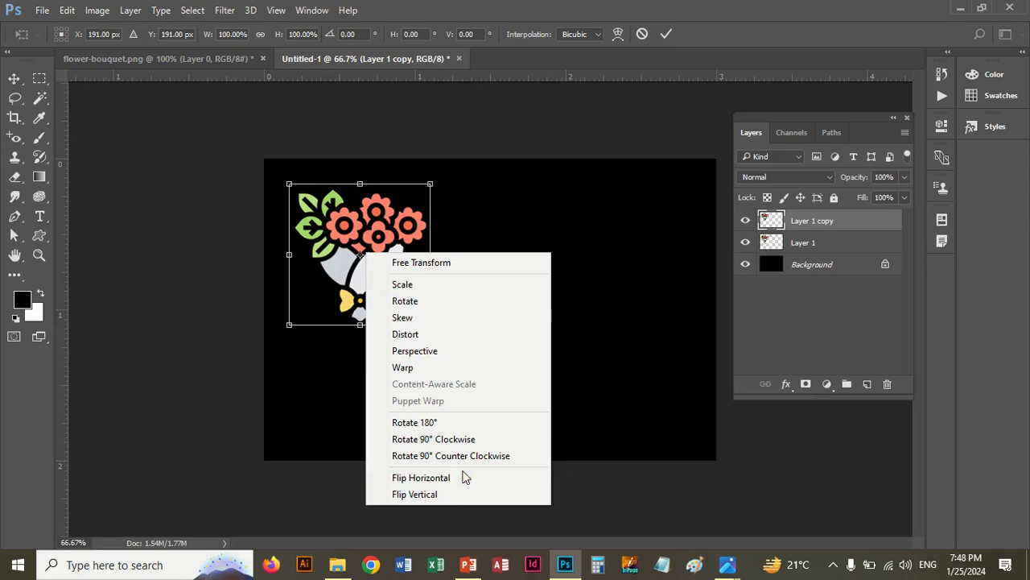
click(452, 494)
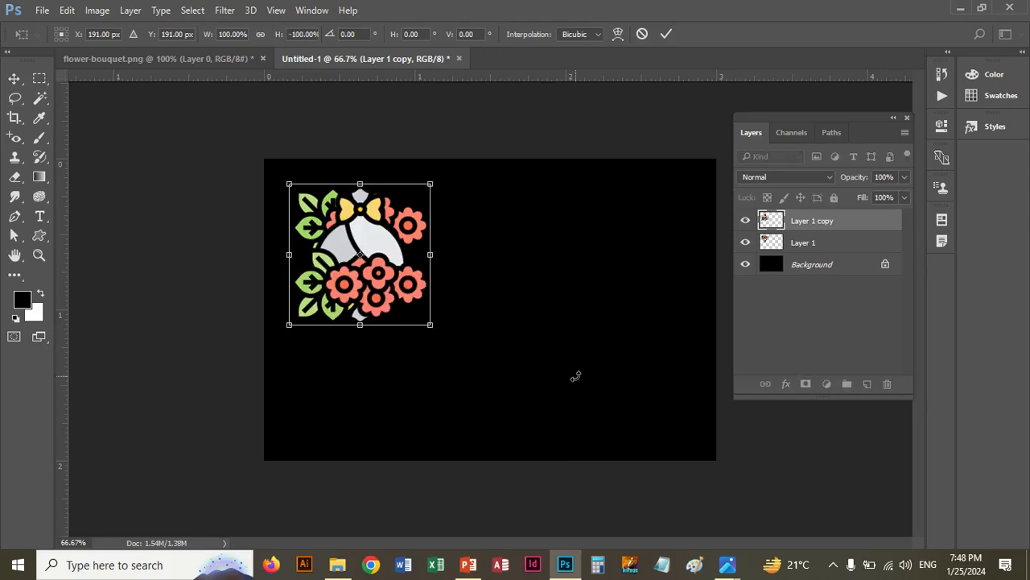
Move the flipped bouquet copy straight down to Y 460 px, directly beneath the original, and apply the transform.
key(shift+Down)
key(shift+Down)
key(shift+Down)
key(shift+Down)
key(shift+Down)
key(shift+Down)
key(shift+Down)
key(shift+Down)
key(shift+Down)
key(shift+Down)
key(shift+Down)
key(shift+Down)
key(shift+Down)
key(shift+Down)
key(shift+Down)
key(shift+Down)
key(shift+Down)
key(shift+Down)
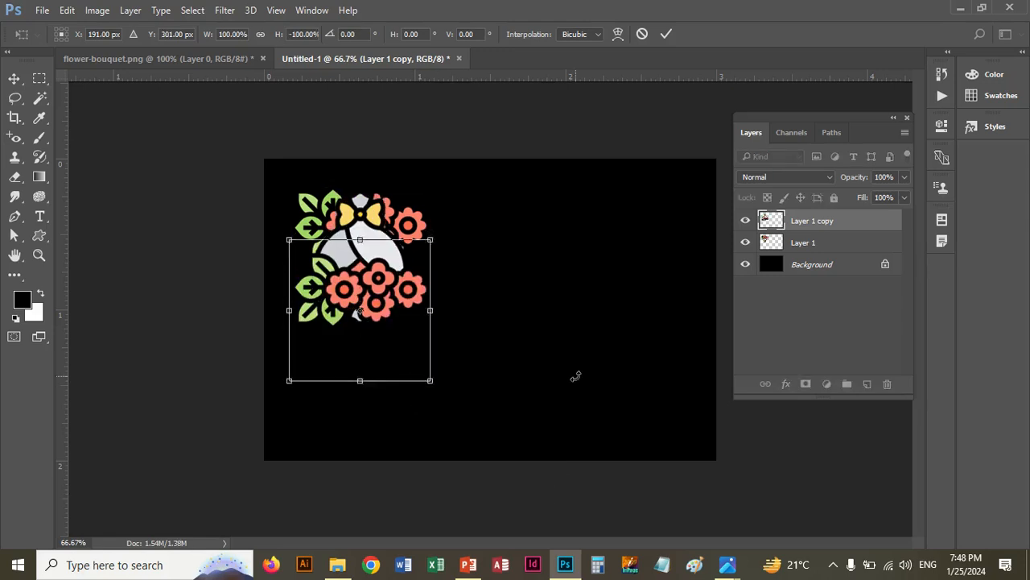
key(shift+Down)
key(shift+Down)
key(shift+Down)
key(shift+Down)
key(shift+Down)
key(shift+Down)
key(shift+Down)
key(shift+Down)
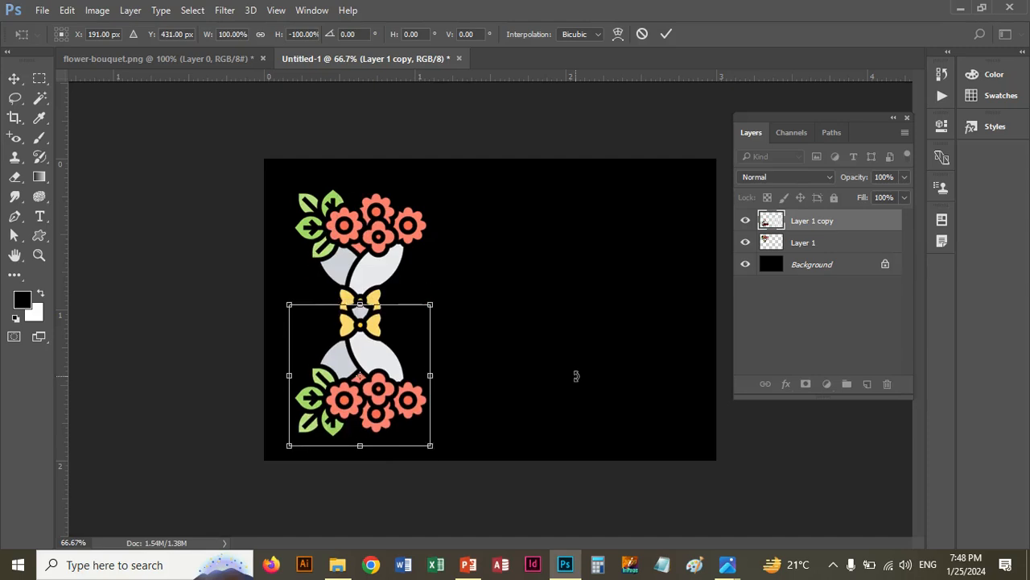
key(shift+Down)
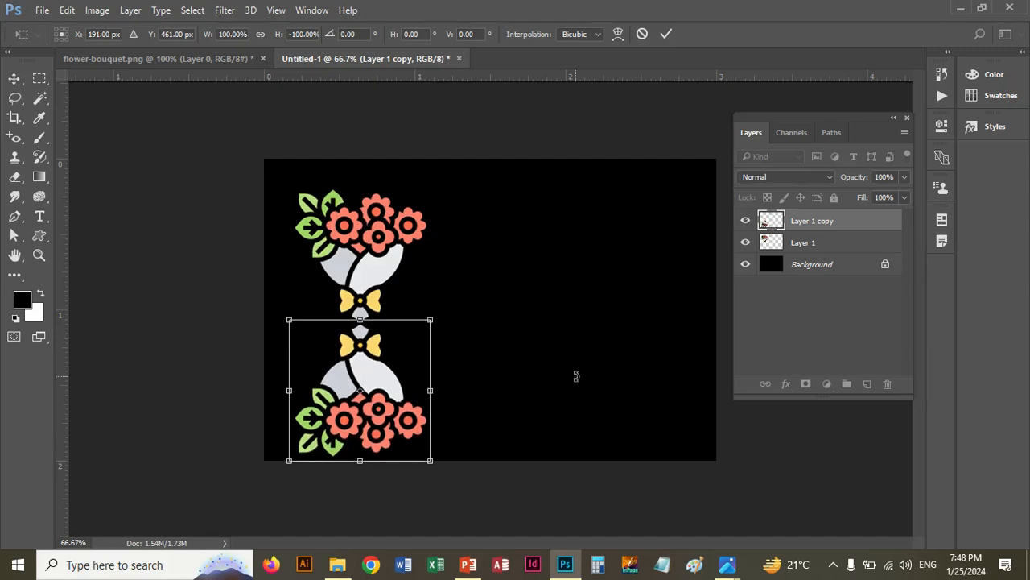
key(Up)
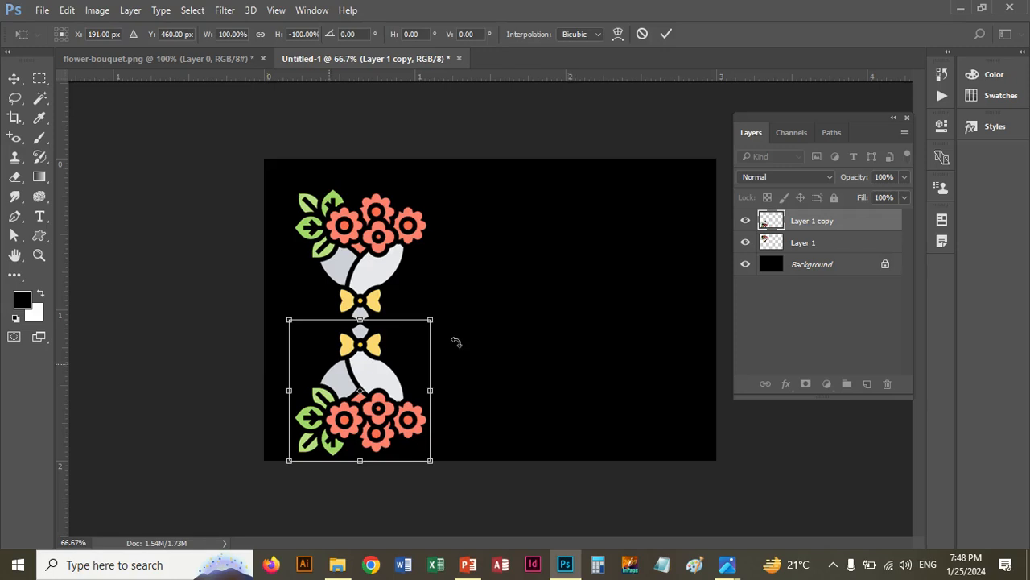
key(Return)
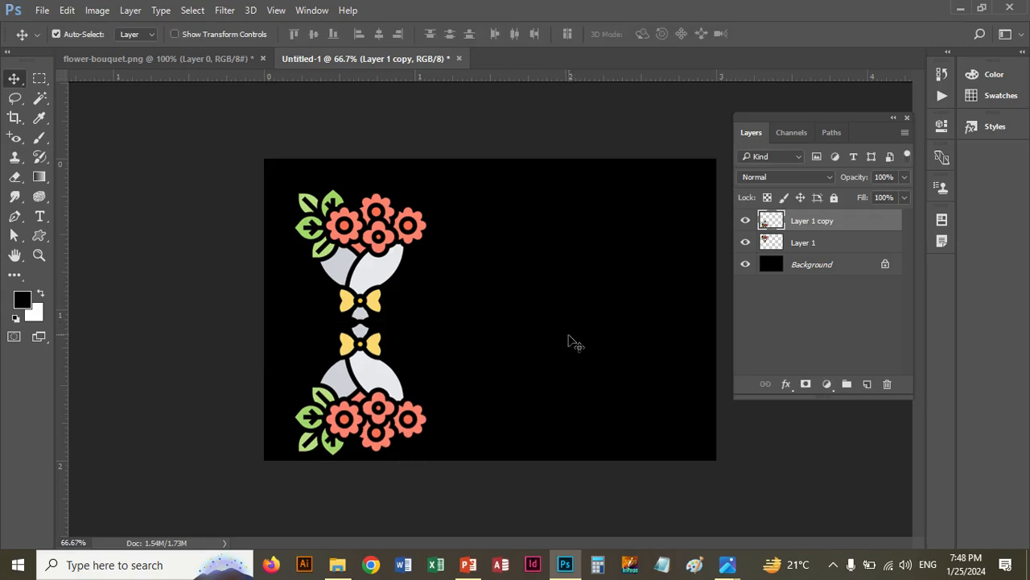
Lower the opacity of the flipped bouquet layer to 45%.
click(905, 177)
drag(892, 197, 880, 201)
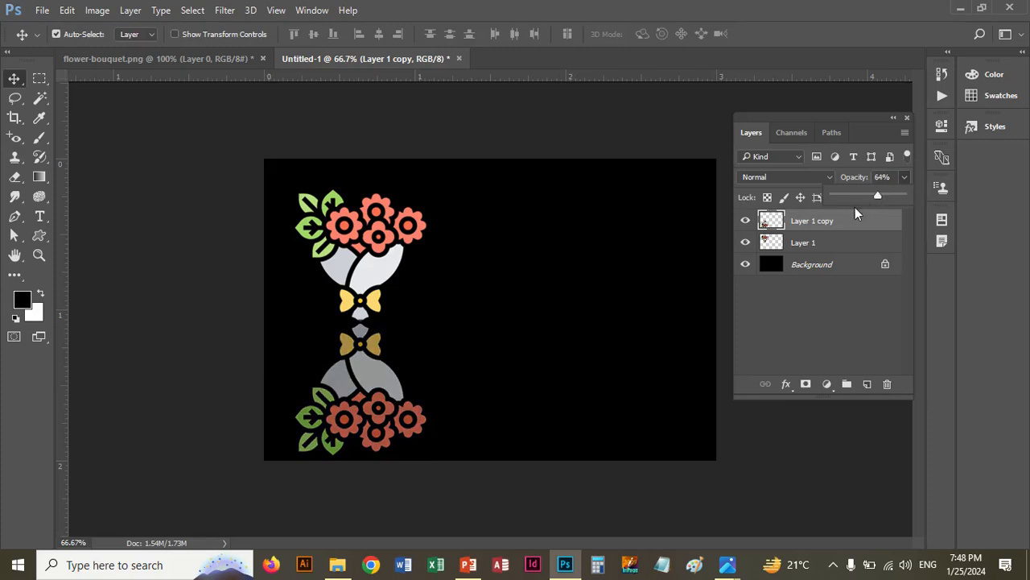
drag(876, 196, 863, 196)
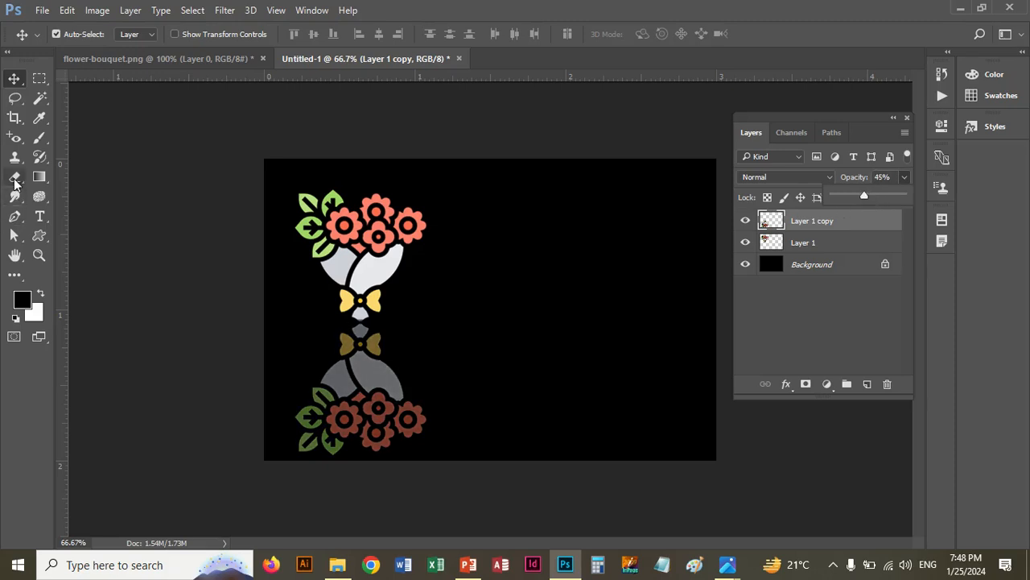
Set the Eraser's flow to 75% and softly erase across the lower part of the bouquet reflection to fade it out.
drag(14, 176, 56, 176)
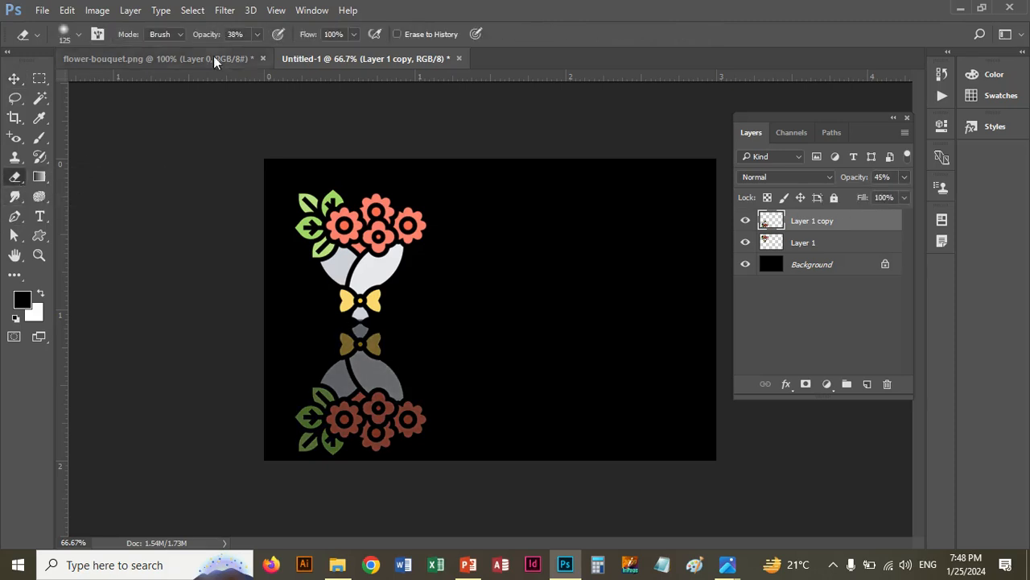
click(257, 35)
click(352, 36)
drag(351, 52, 336, 53)
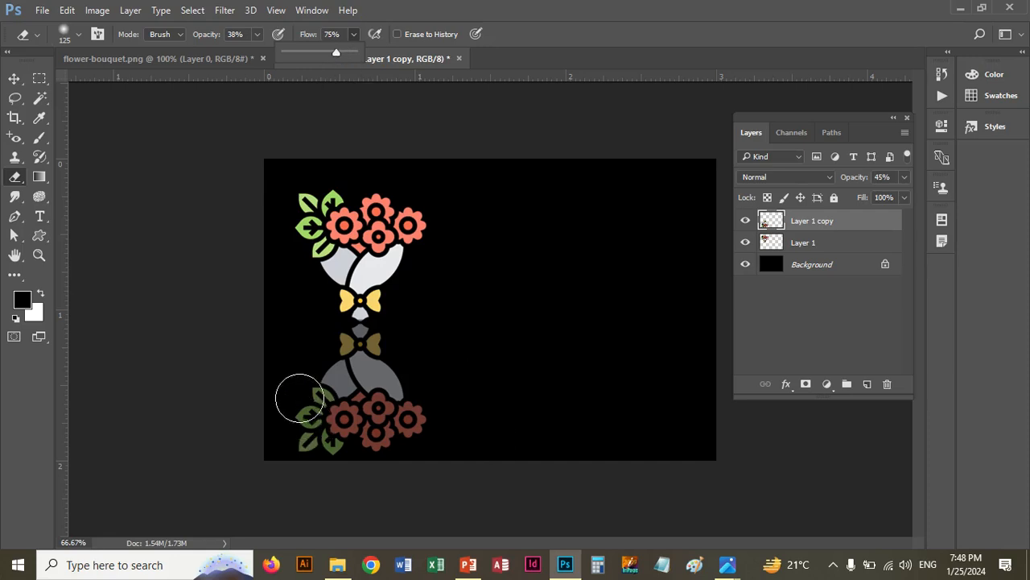
mouse_move(299, 399)
mouse_down()
mouse_move(429, 403)
mouse_move(290, 426)
mouse_move(330, 444)
mouse_move(460, 436)
mouse_move(421, 395)
mouse_move(308, 384)
mouse_move(315, 374)
mouse_move(461, 362)
mouse_move(681, 459)
mouse_up()
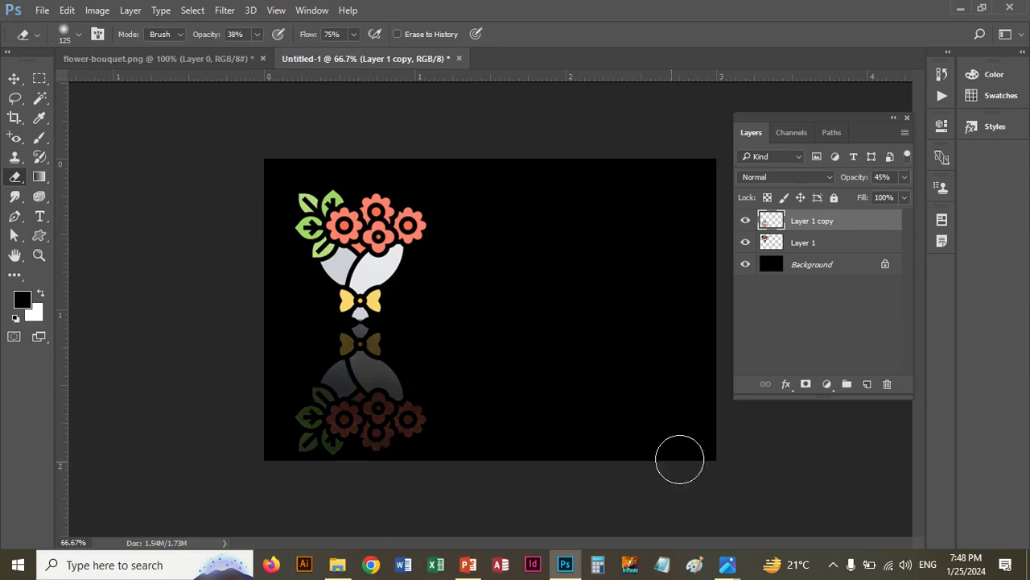
Add the text FLOWER in 24 pt Arial Black and place it beside the bouquet, fully inside the canvas.
click(40, 219)
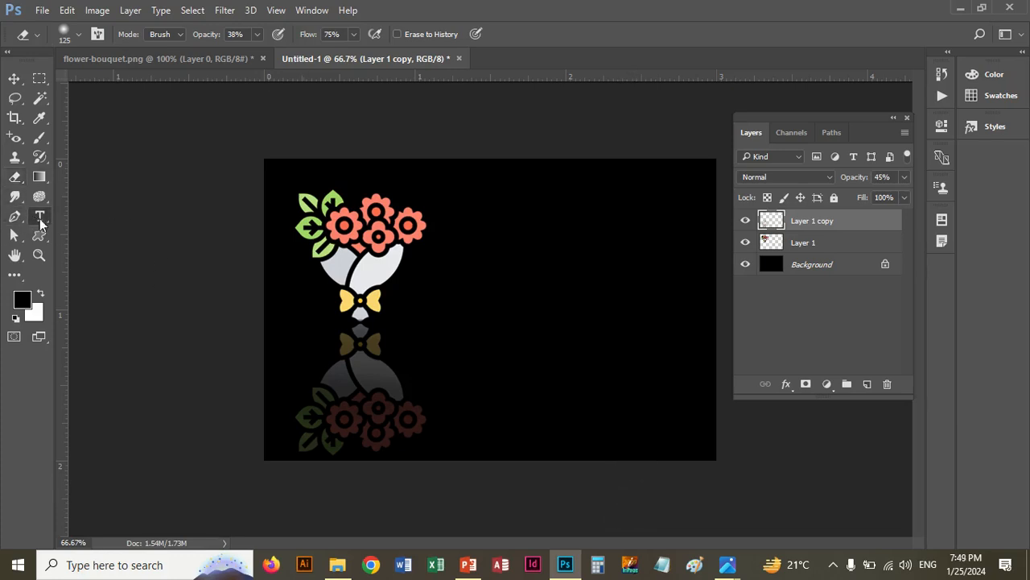
click(497, 239)
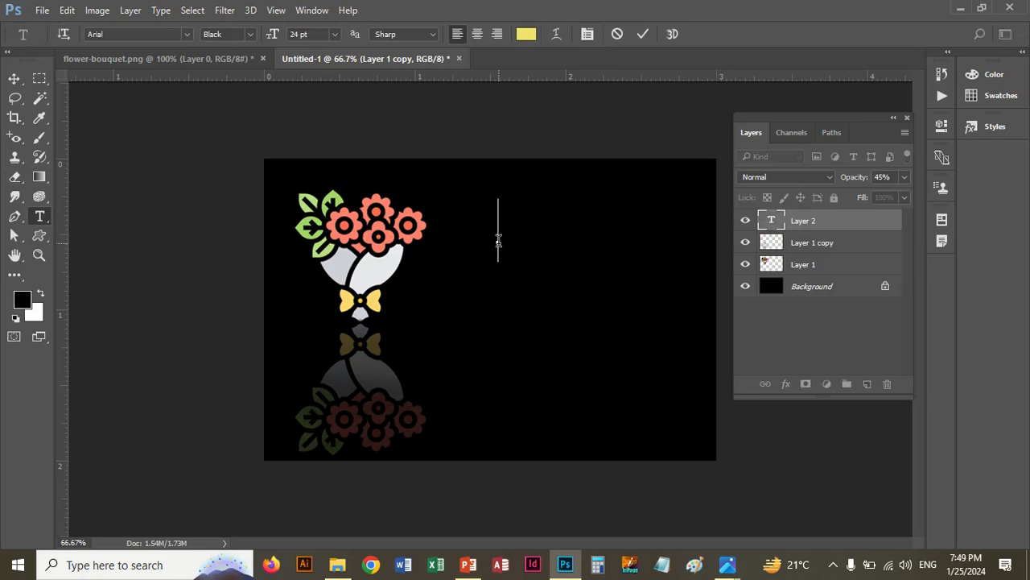
text(FLOWE)
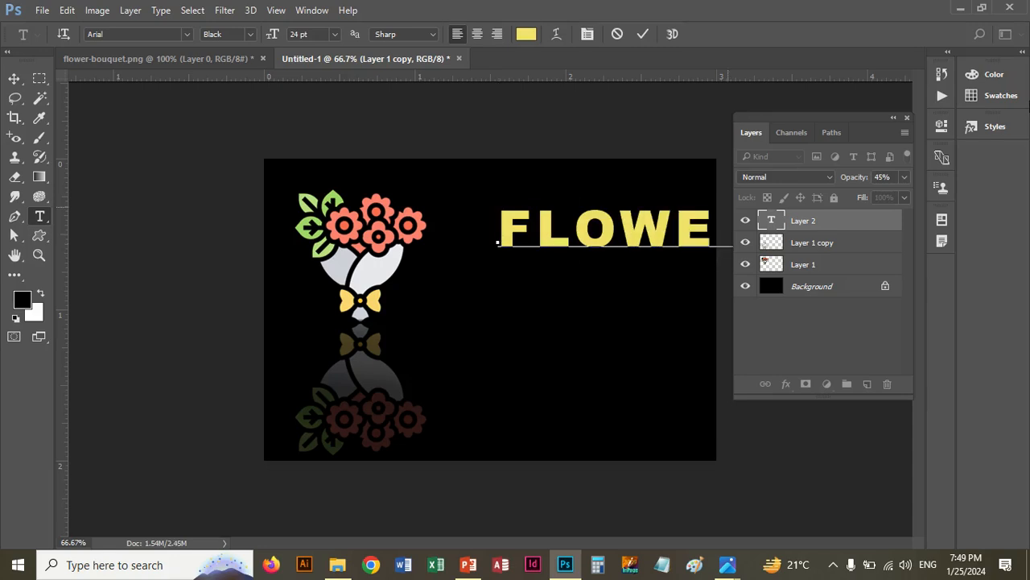
click(13, 78)
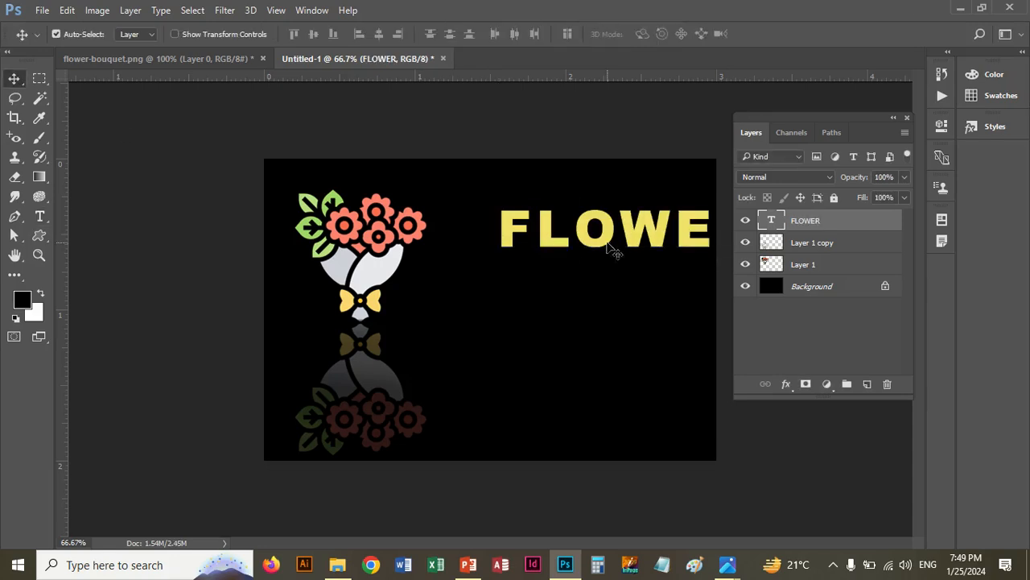
drag(615, 252, 550, 267)
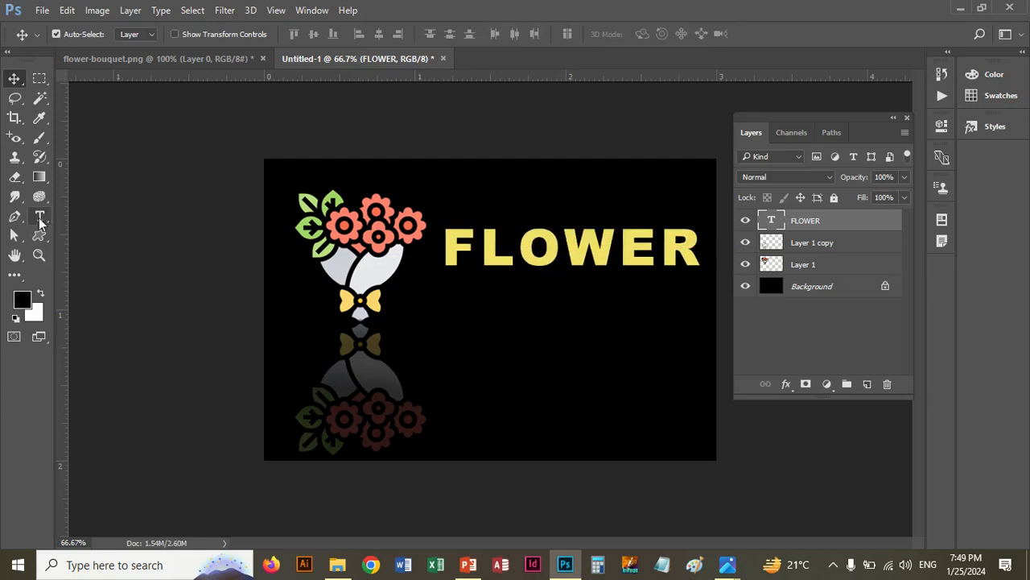
Recolor the FLOWER text to red #eb4126, starting from a color sampled from the bouquet's flowers.
click(38, 218)
drag(444, 245, 735, 244)
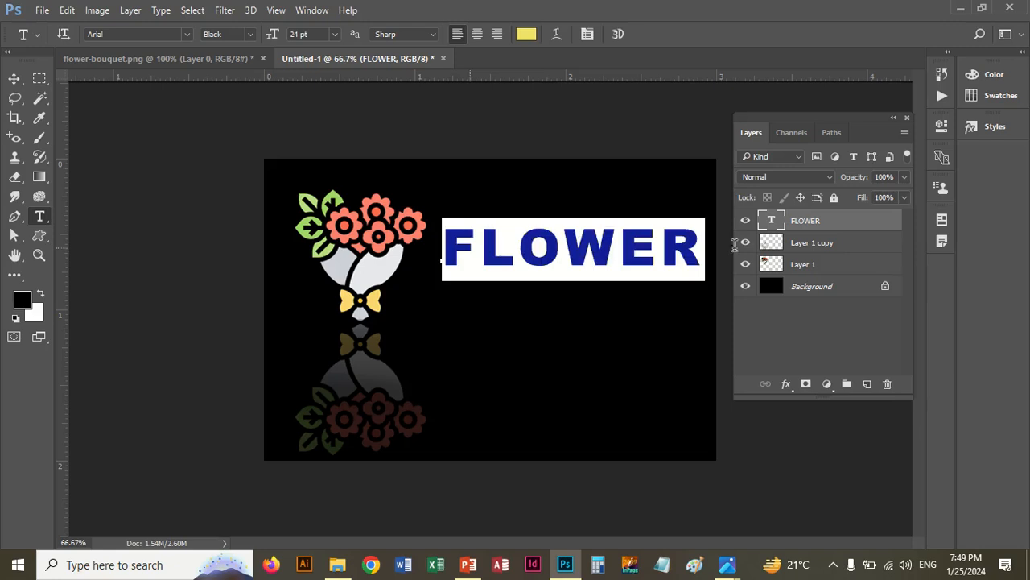
click(526, 34)
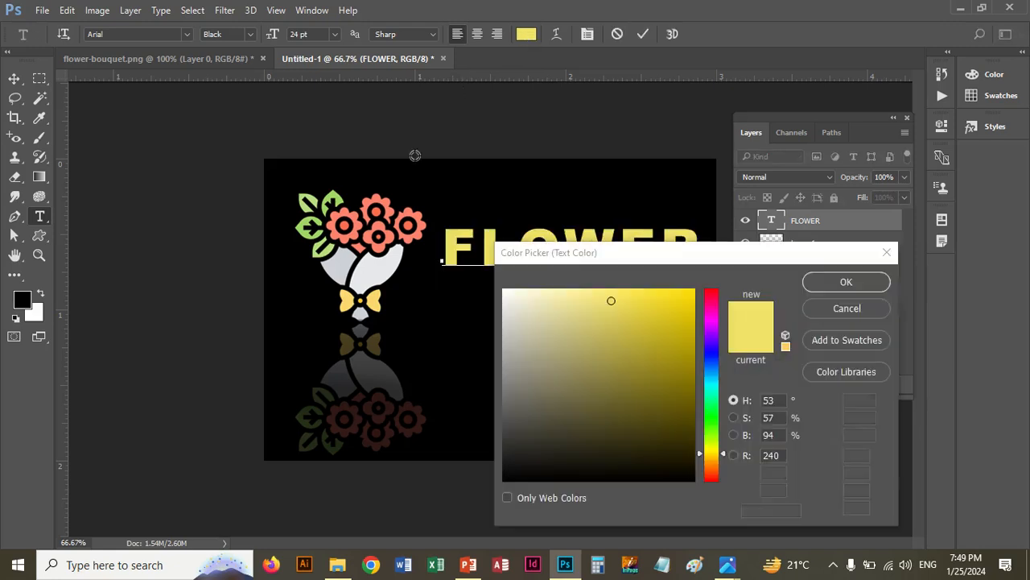
click(342, 214)
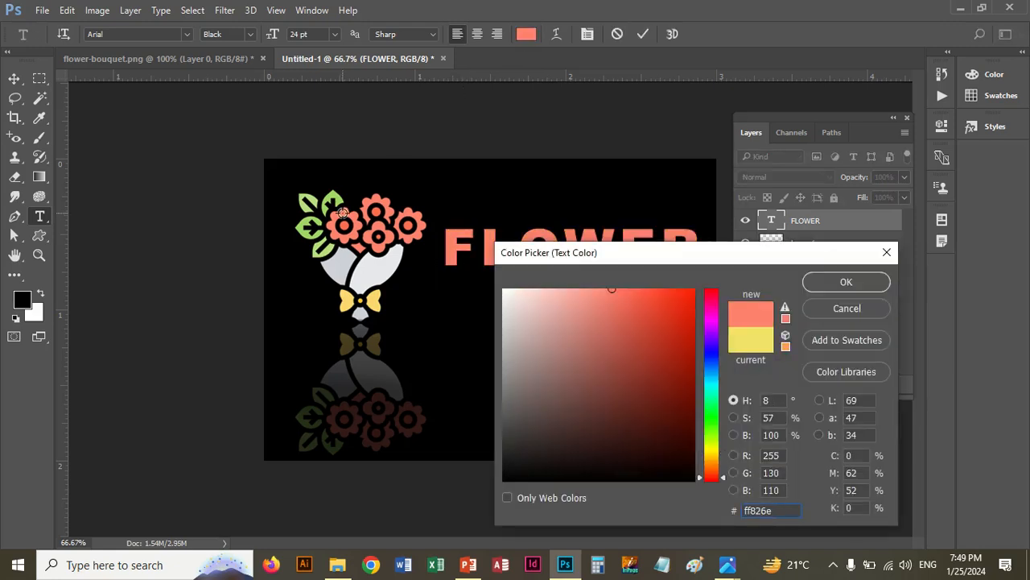
drag(654, 287, 665, 323)
click(664, 303)
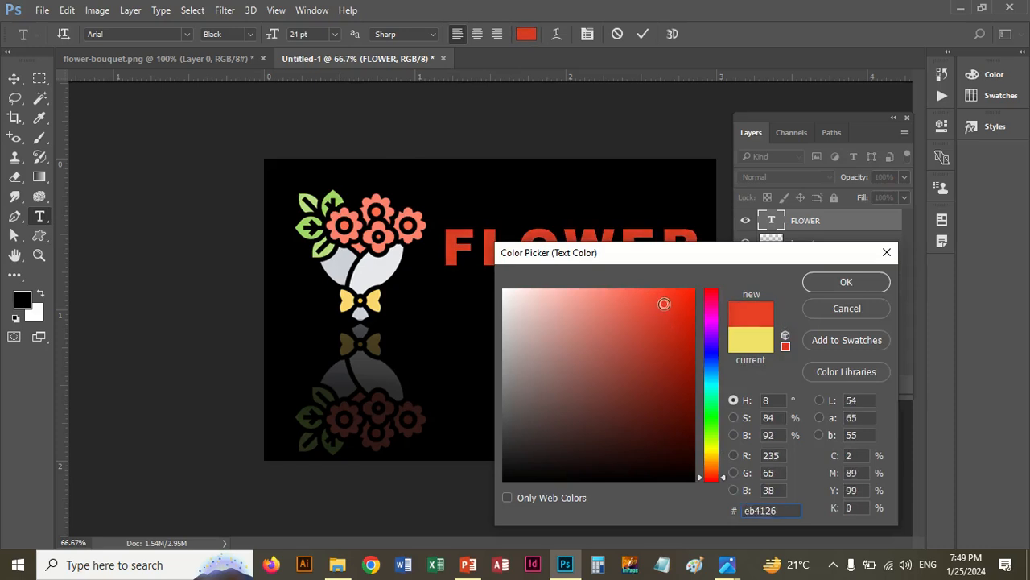
click(846, 282)
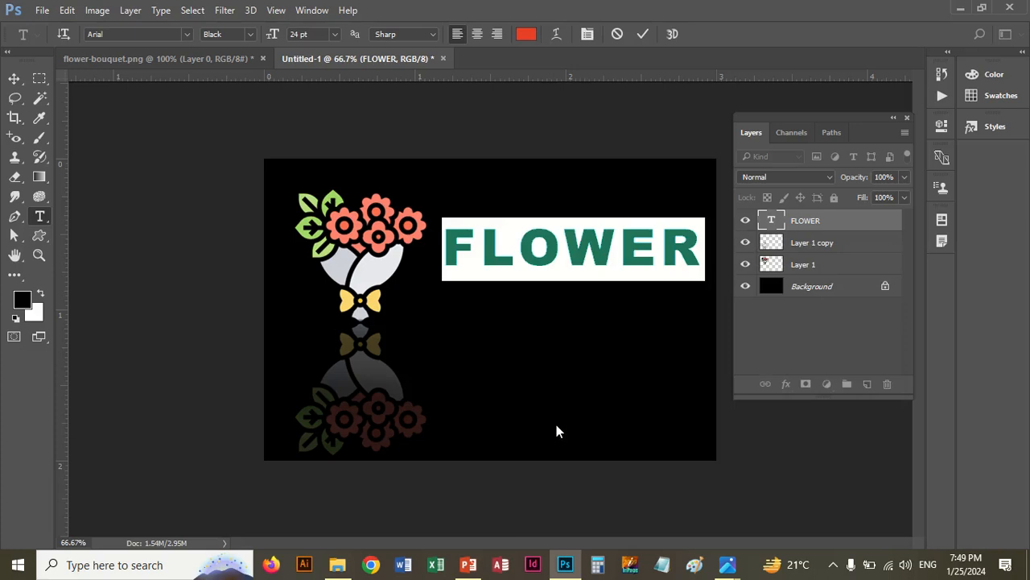
Commit the FLOWER text, duplicate its layer and flip the copy vertically.
click(13, 78)
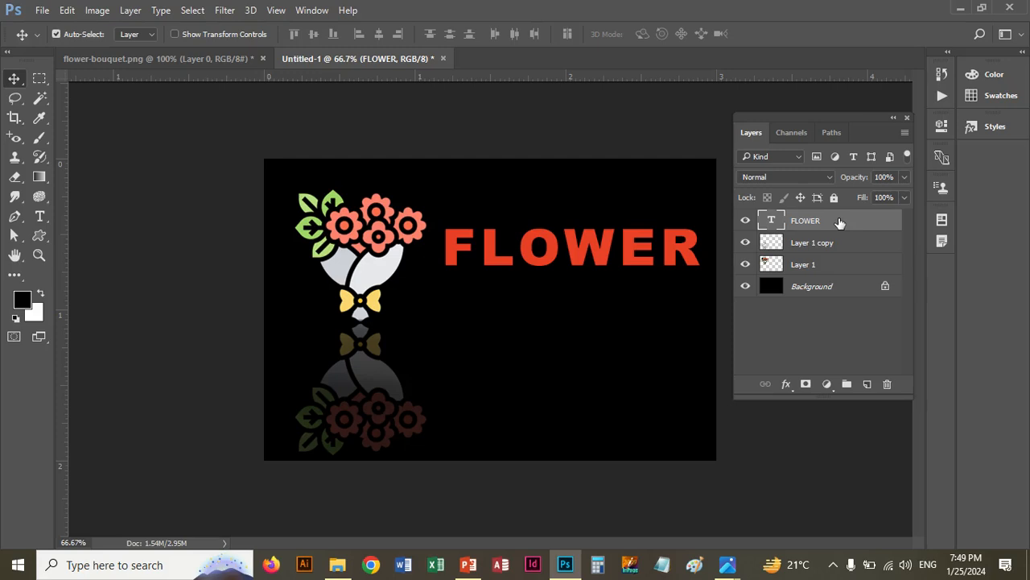
key(ctrl+j)
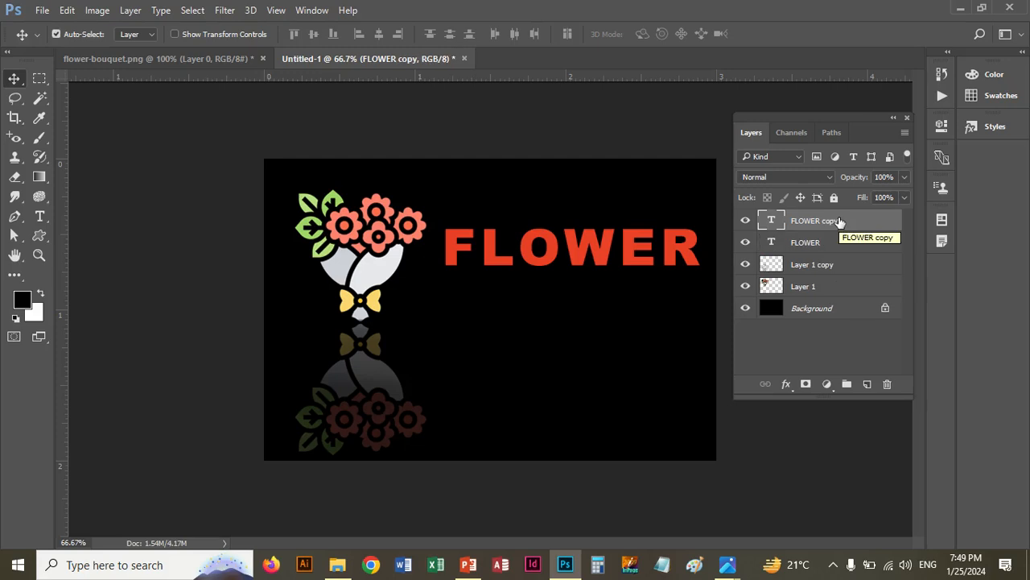
key(ctrl+t)
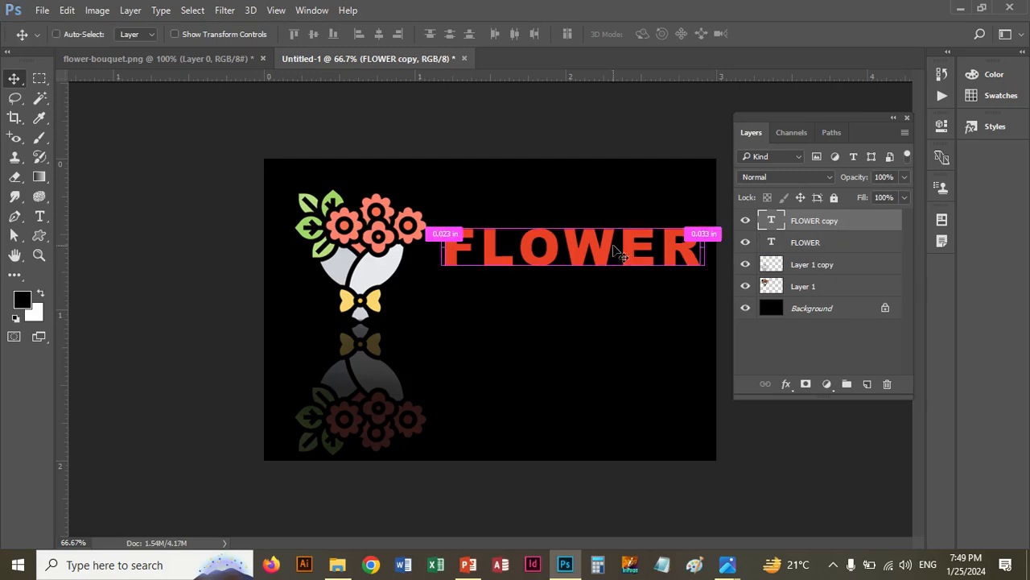
right_click(602, 254)
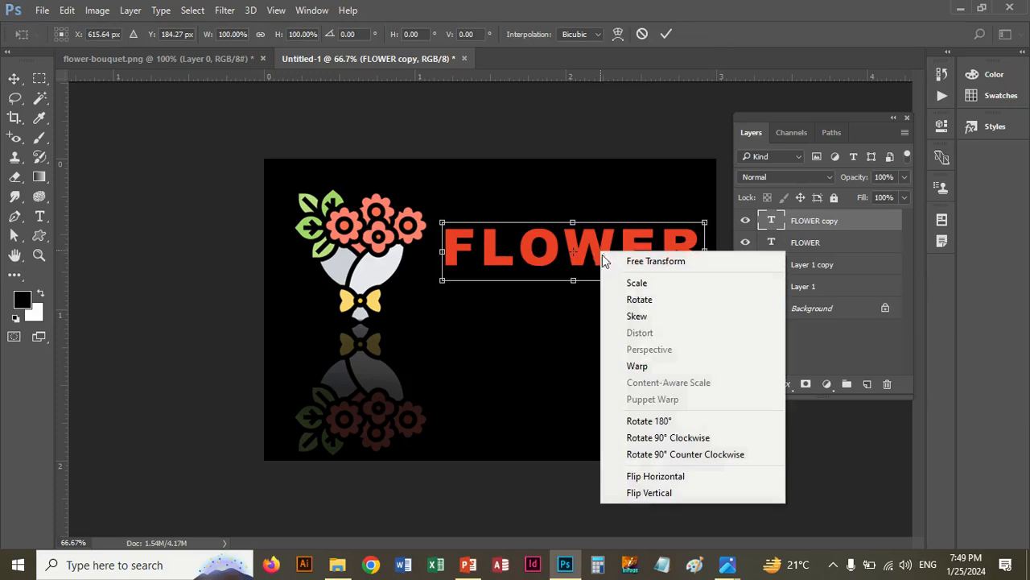
click(660, 492)
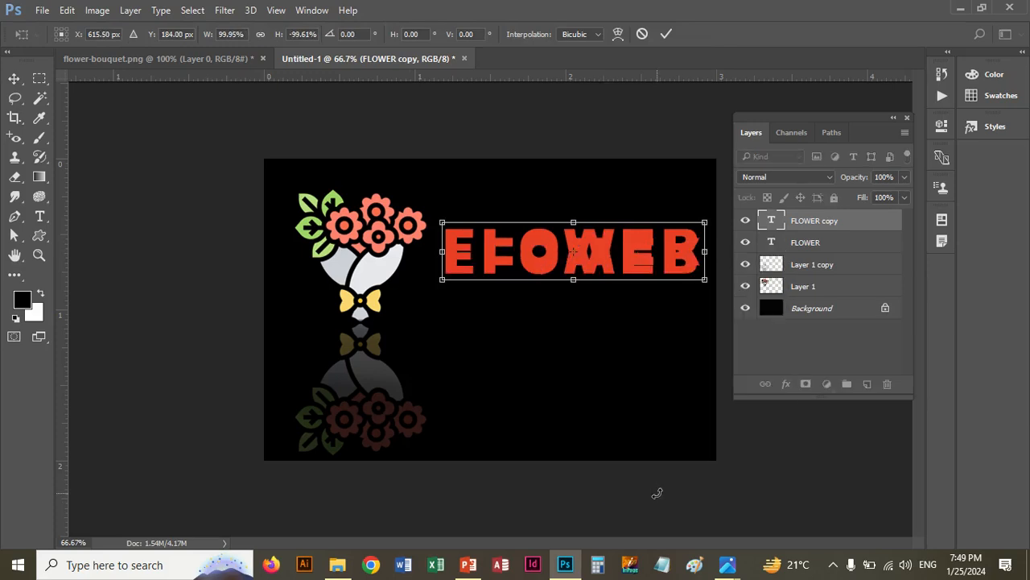
Move the flipped text copy down to Y 262 px, just beneath the original word, and apply the transform.
key(Down)
key(Down)
key(Down)
key(Down)
key(Down)
key(Down)
key(Down)
key(Down)
key(Down)
key(Down)
key(Down)
key(Down)
key(Down)
key(Down)
key(Down)
key(Down)
key(Down)
key(Down)
key(Down)
key(Down)
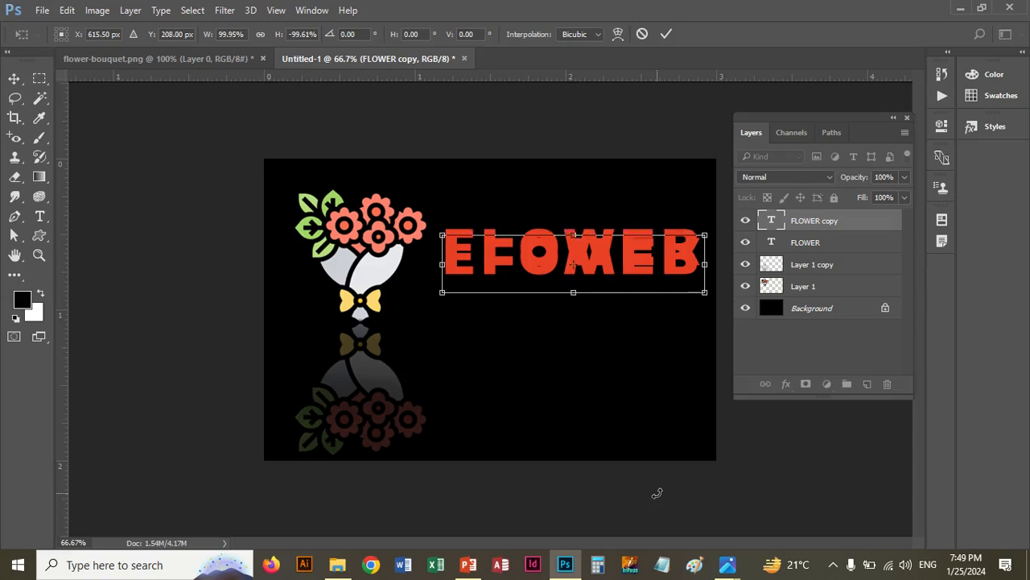
key(Down)
key(Down)
key(Down)
key(Down)
key(Down)
key(Down)
key(Down)
key(Down)
key(Down)
key(Down)
key(Down)
key(Down)
key(Down)
key(Down)
key(Down)
key(Down)
key(Down)
key(Down)
key(Down)
key(Down)
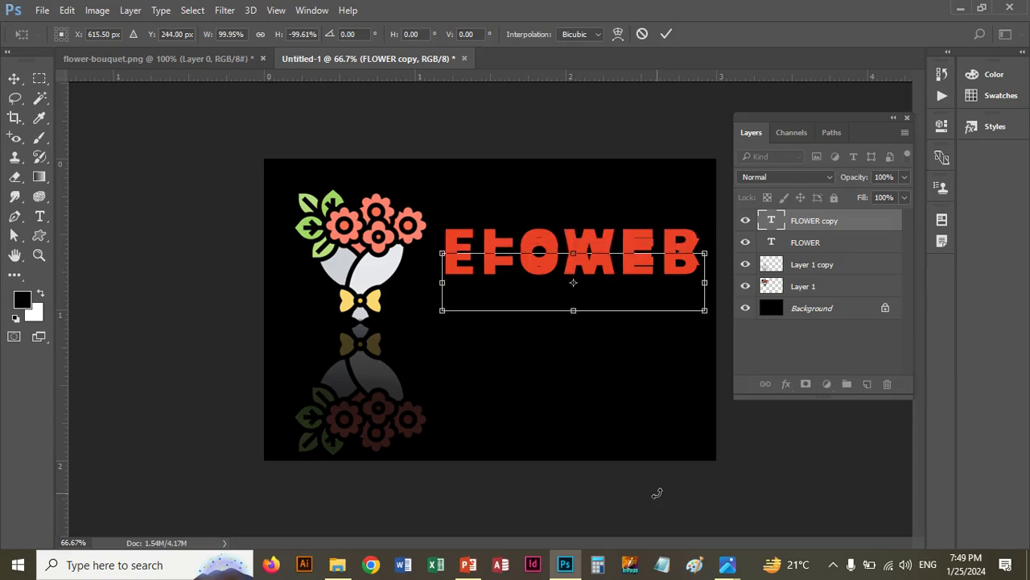
key(Down)
key(Down)
key(Down)
key(Down)
key(Down)
key(Down)
key(Down)
key(Down)
key(Down)
key(Down)
key(Down)
key(Down)
key(Down)
key(Down)
key(Down)
key(Down)
key(Down)
key(Down)
key(Down)
key(Down)
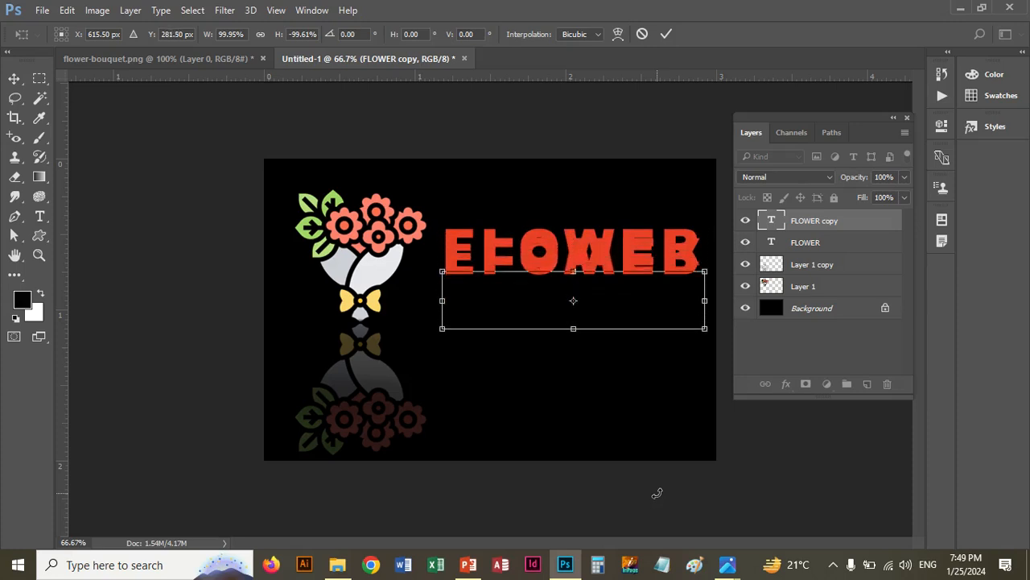
key(Up)
key(Up)
key(Up)
key(Up)
key(Up)
key(Up)
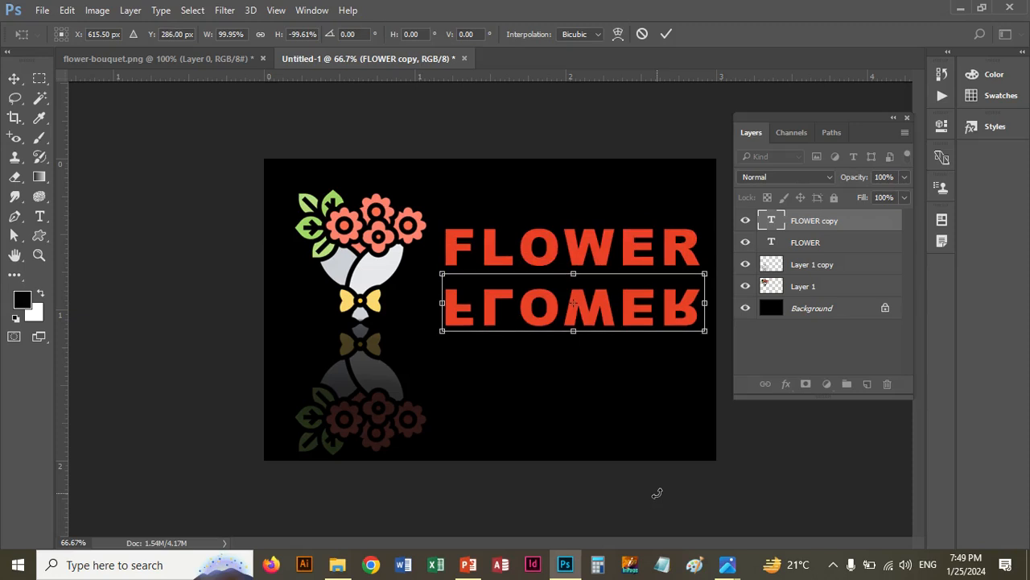
key(Up)
key(Up)
key(Up)
key(Up)
key(Up)
key(Up)
key(Up)
key(Up)
key(Up)
key(Up)
key(Up)
key(Up)
key(Up)
key(Up)
key(Up)
key(Up)
key(Up)
key(Up)
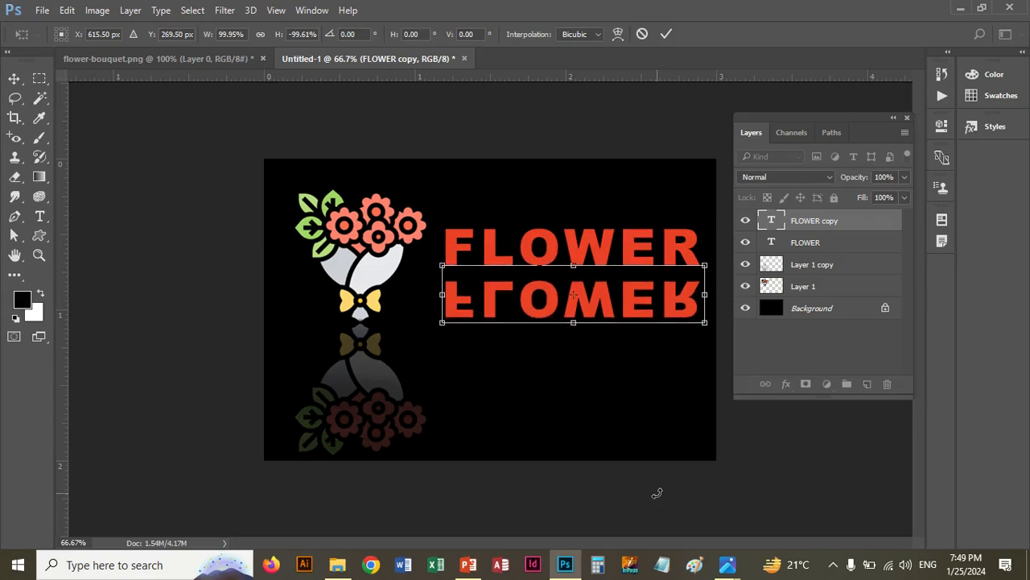
key(Up)
key(Up)
key(Up)
key(Up)
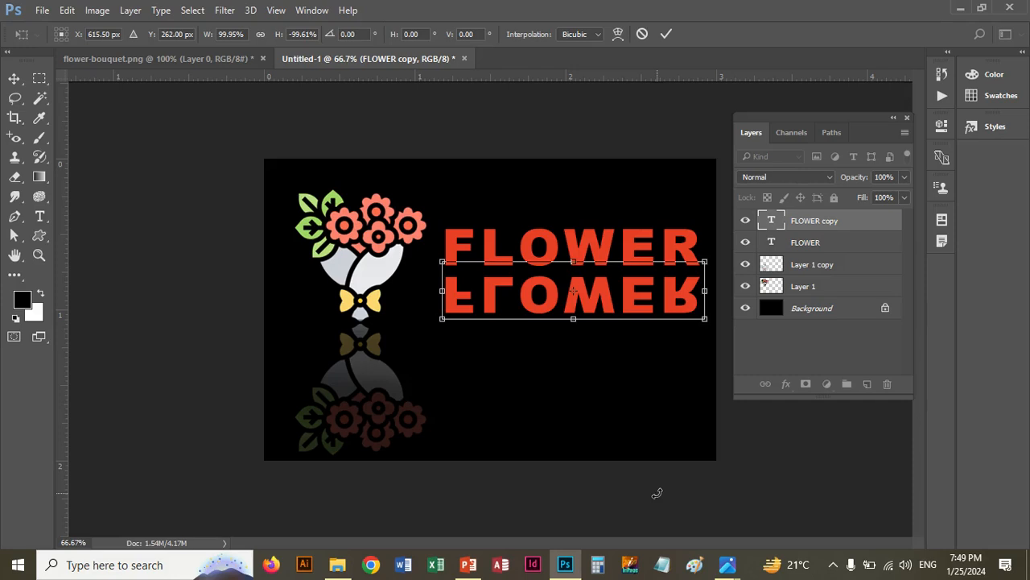
key(Return)
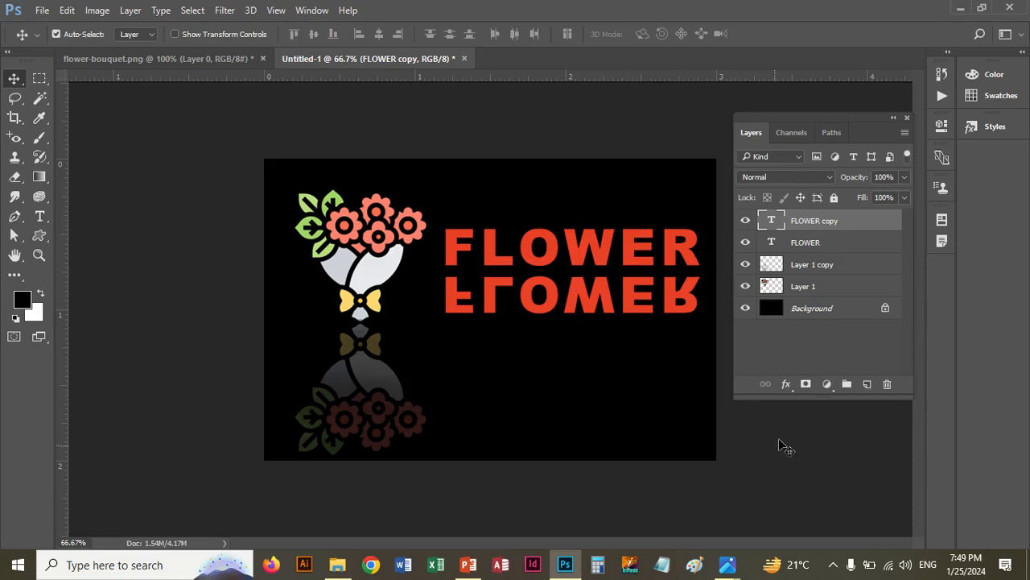
Identify the flipped text layer by toggling its visibility and rename it FLOWER REFECT.
click(743, 223)
click(744, 222)
double_click(809, 220)
click(843, 221)
text(REFECT)
key(Return)
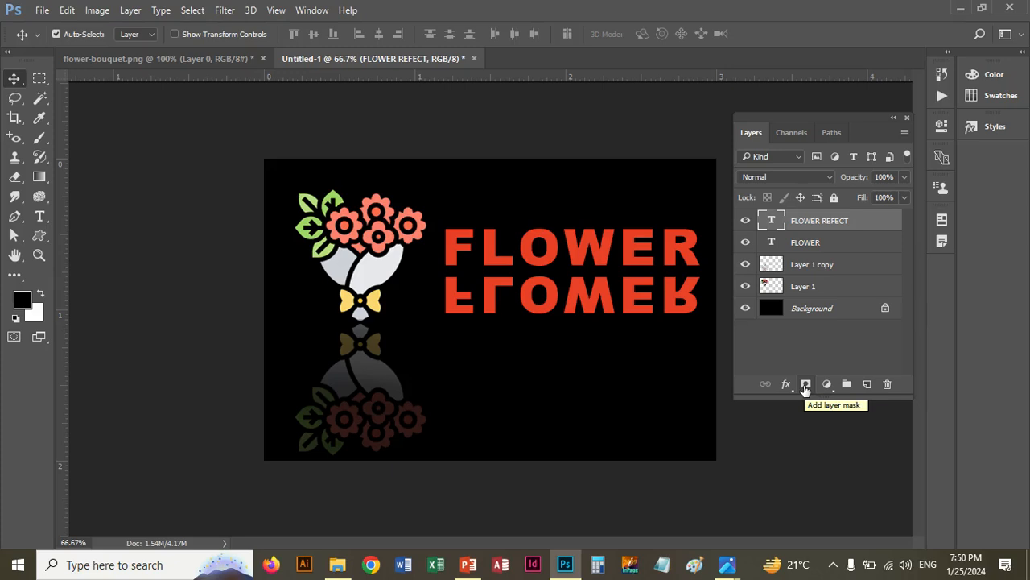
Delete the FLOWER REFECT layer.
double_click(878, 227)
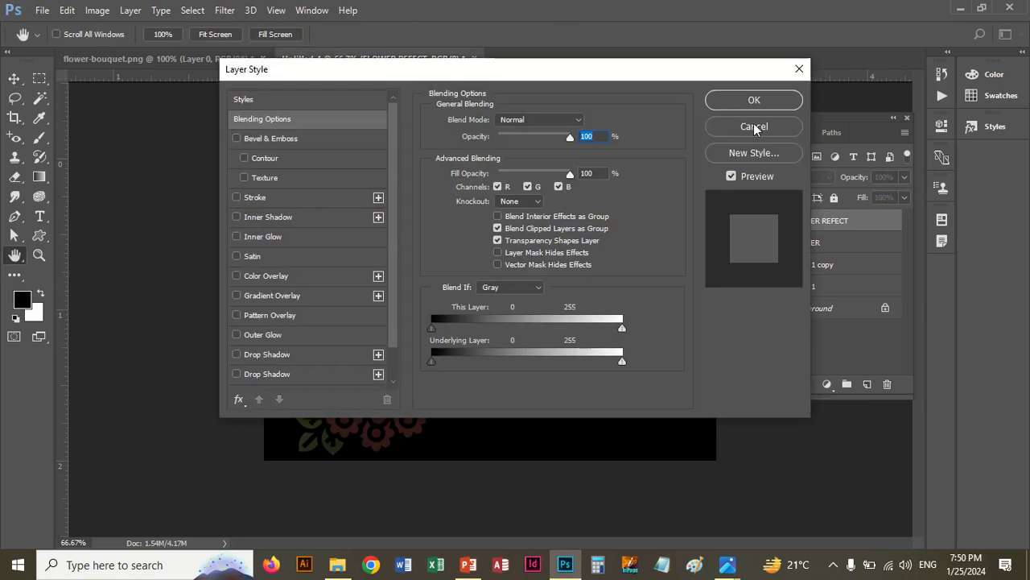
click(753, 128)
click(888, 385)
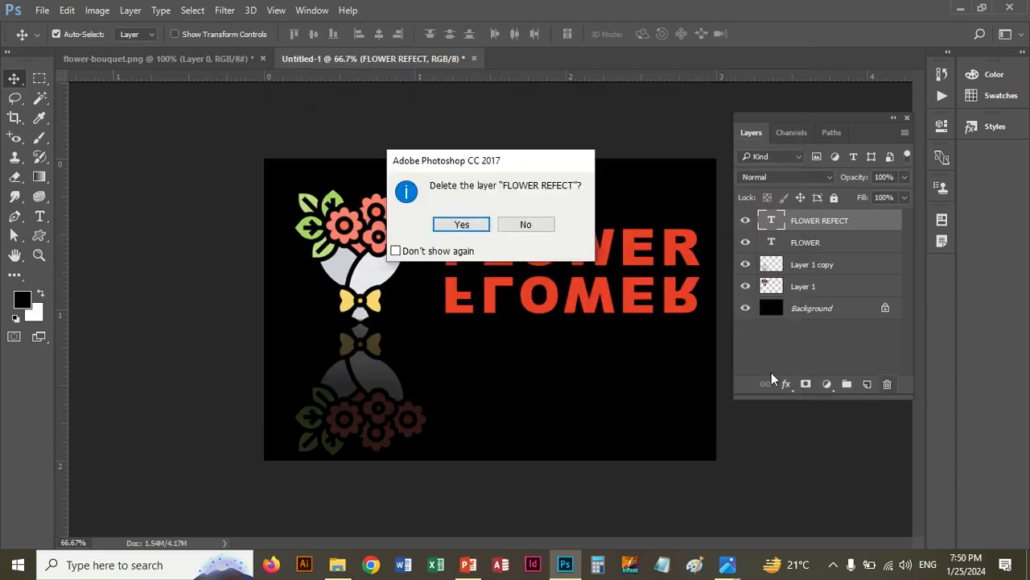
click(460, 226)
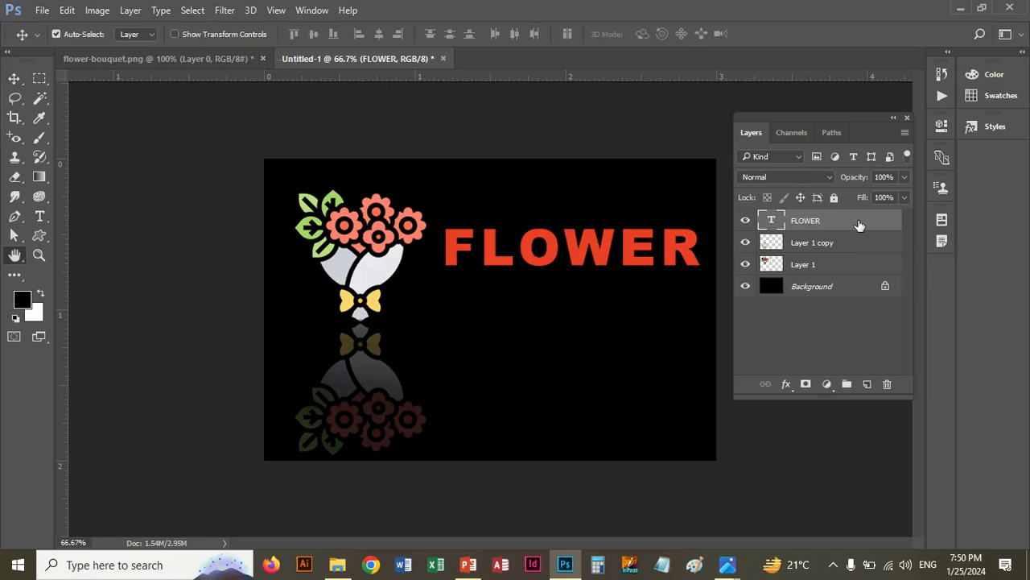
Turn on Bevel & Emboss with its Contour option for the FLOWER text layer and show the bevel settings.
double_click(857, 224)
drag(595, 73, 769, 298)
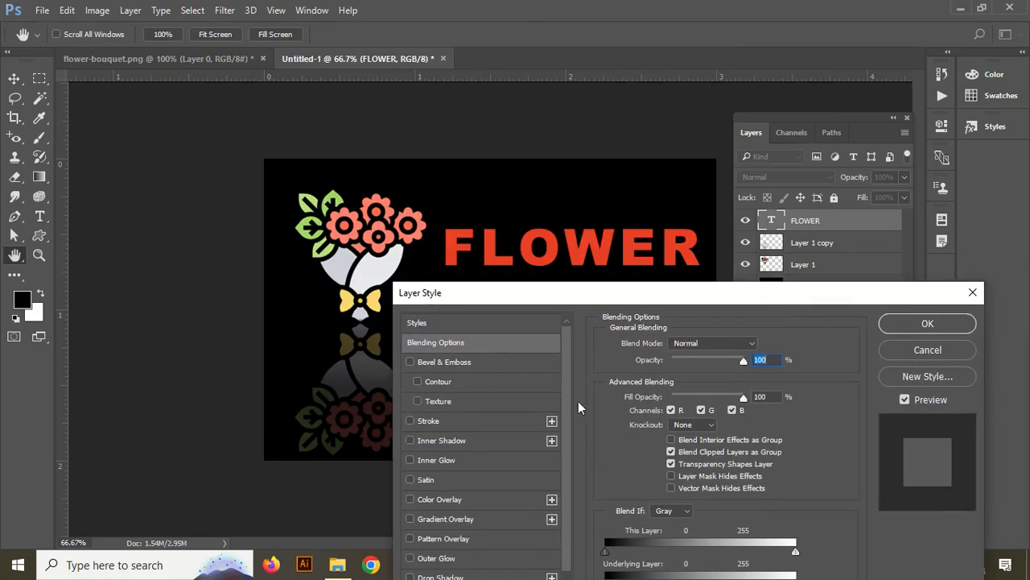
click(410, 362)
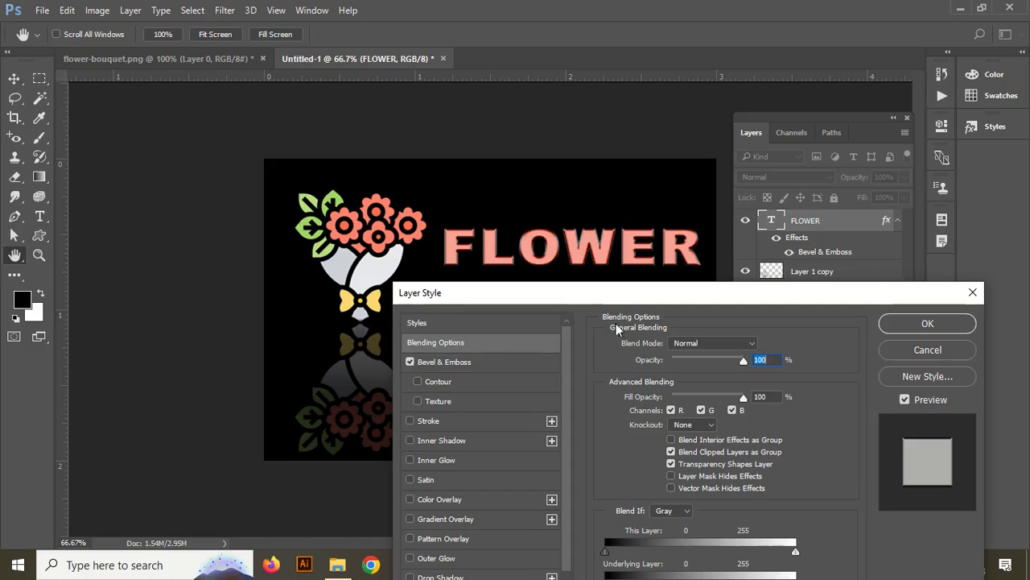
drag(625, 298, 568, 339)
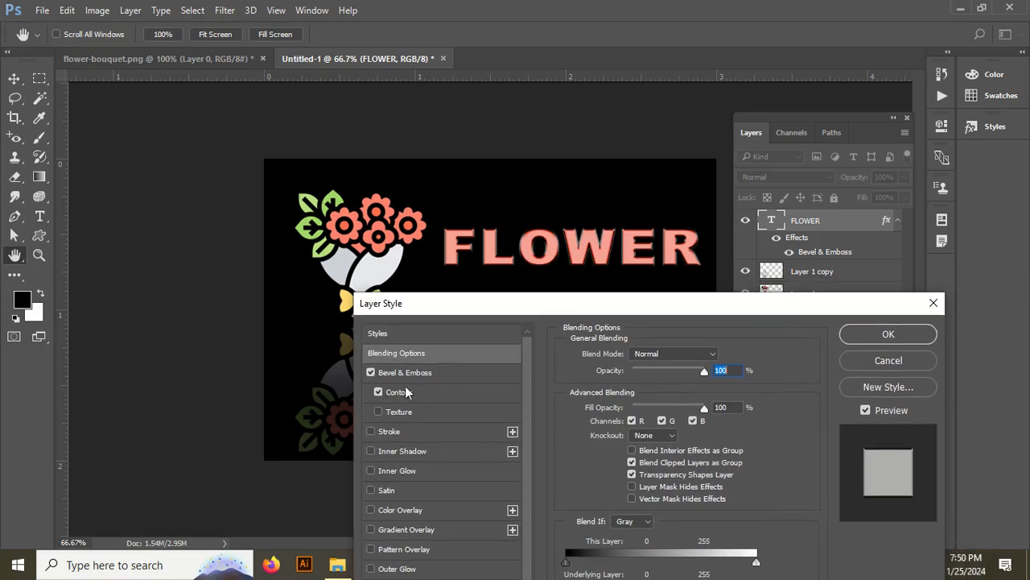
click(413, 371)
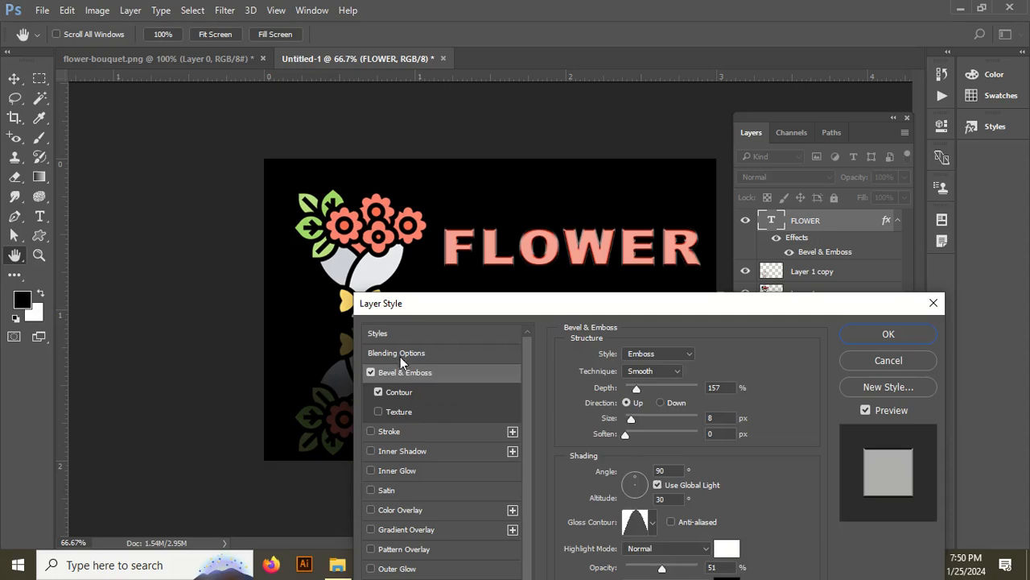
click(399, 354)
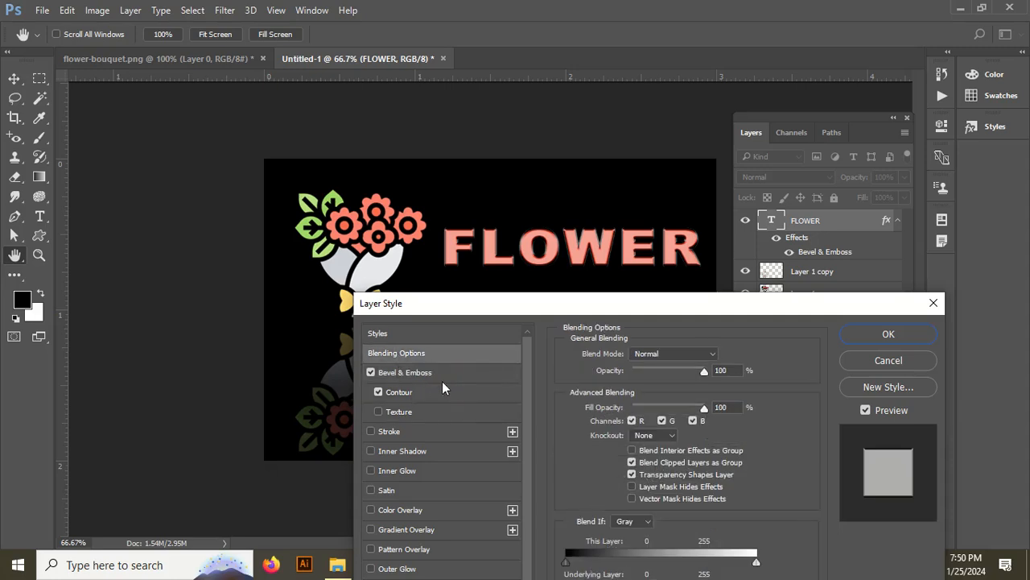
click(425, 374)
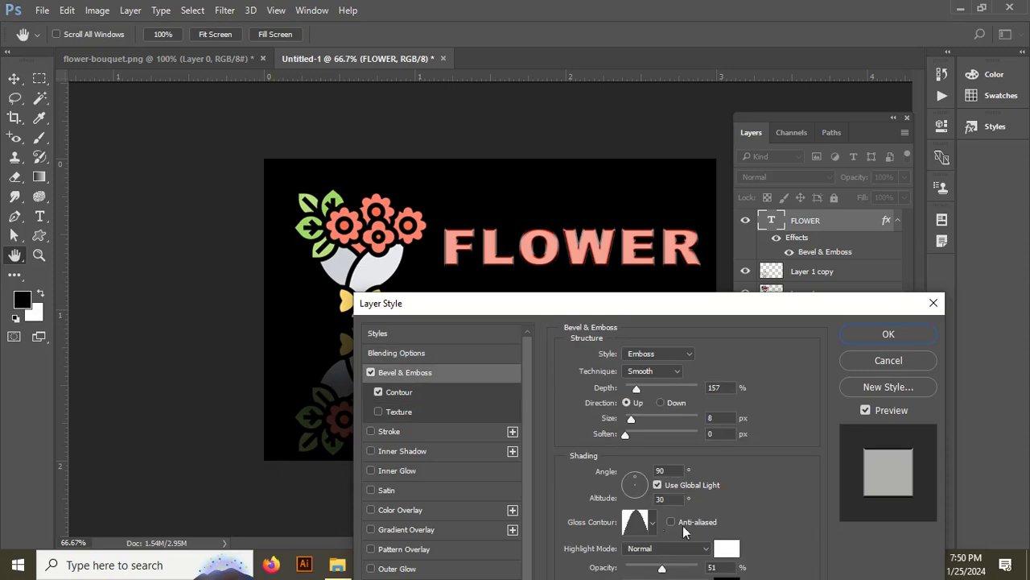
Set the bevel's gloss contour to the second preset in the second row, turn off the Contour option and apply the style.
click(653, 522)
click(633, 457)
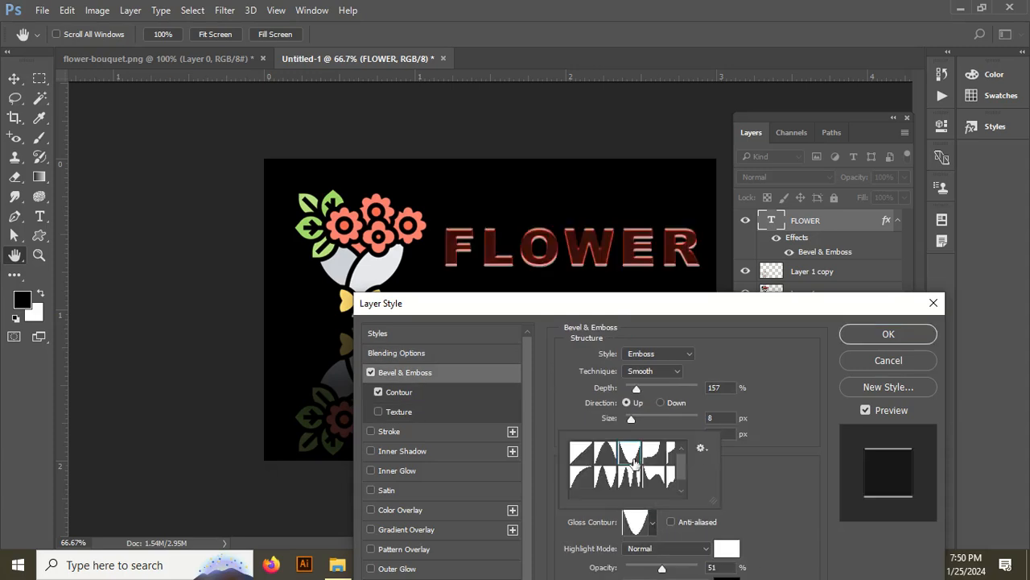
click(583, 455)
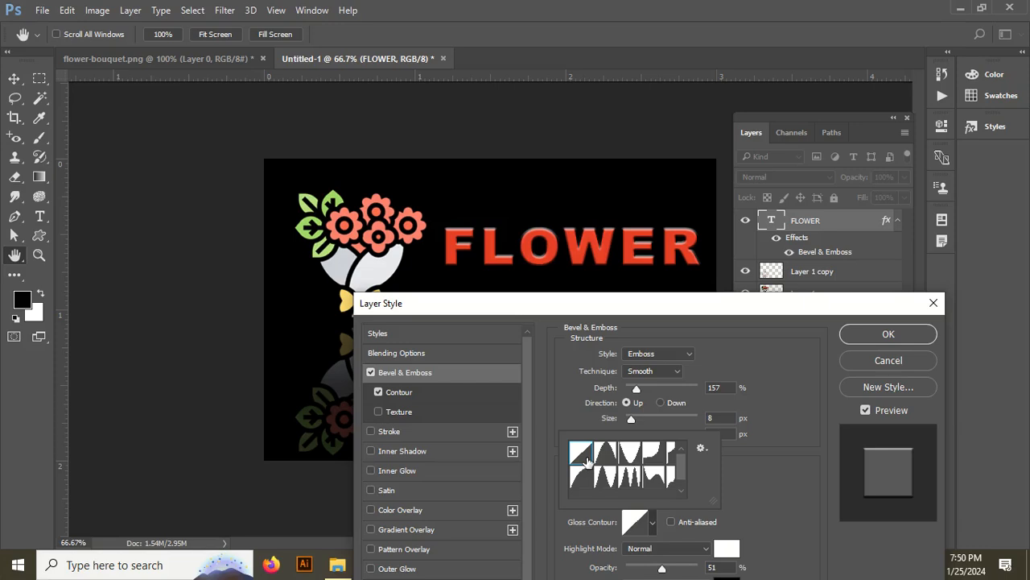
click(582, 476)
click(605, 477)
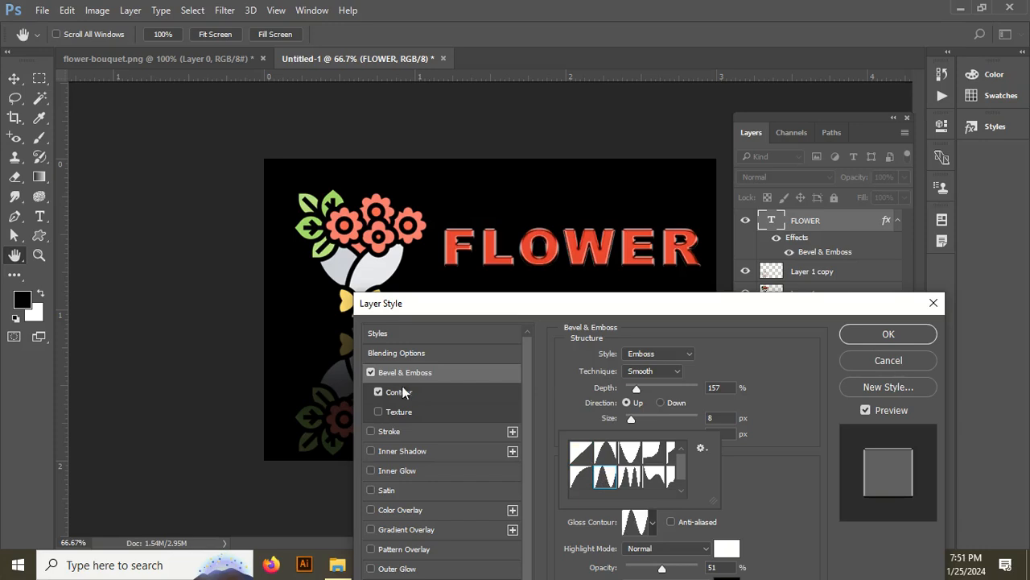
click(378, 392)
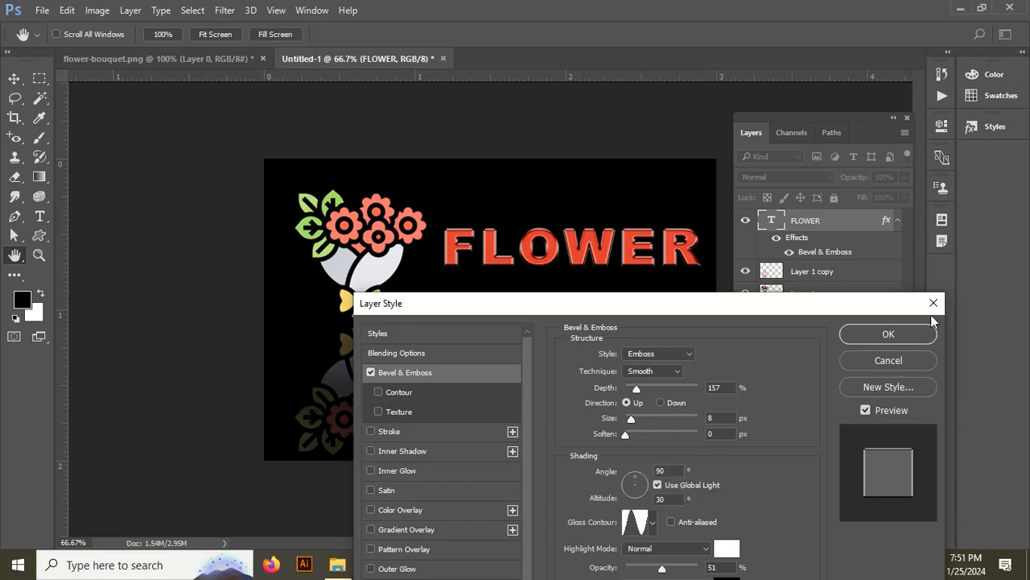
click(894, 334)
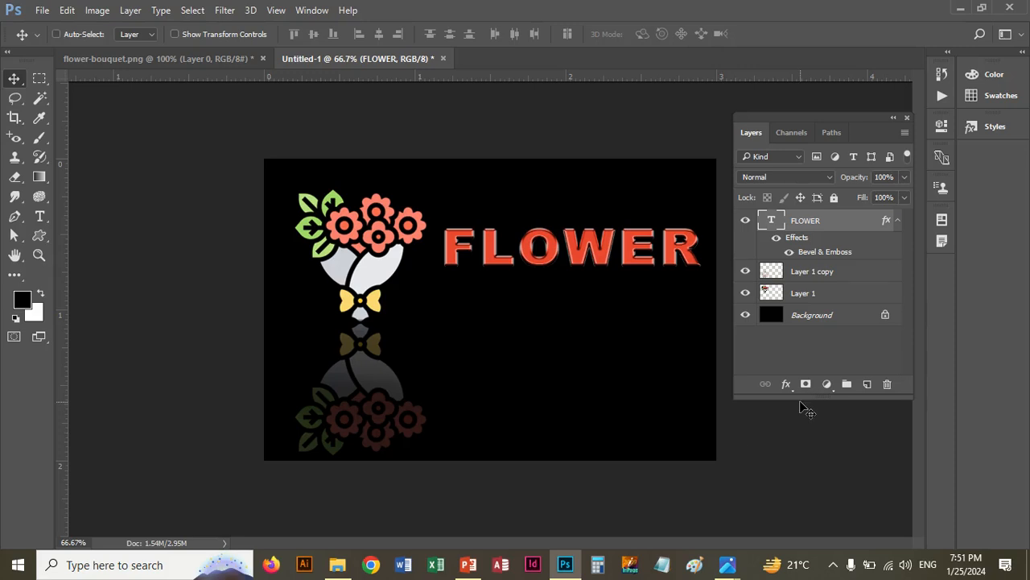
Duplicate the beveled FLOWER text layer and flip the copy vertically.
key(ctrl+j)
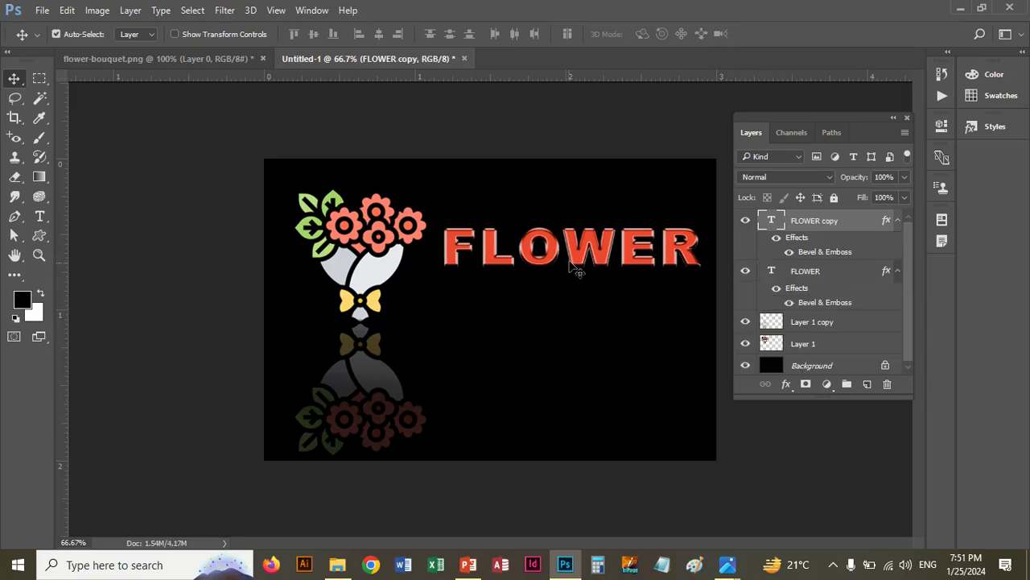
key(ctrl)
key(ctrl+t)
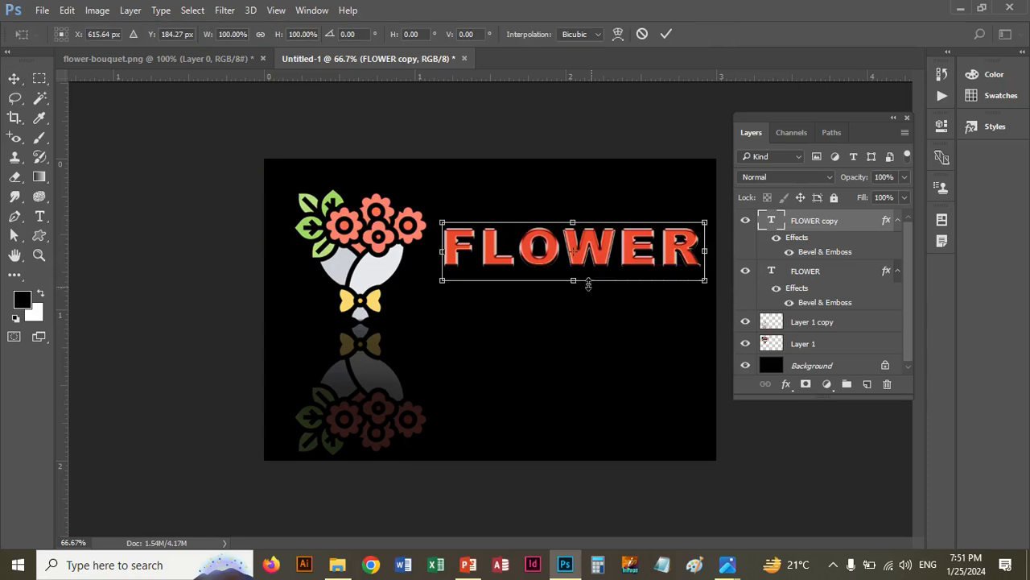
right_click(579, 251)
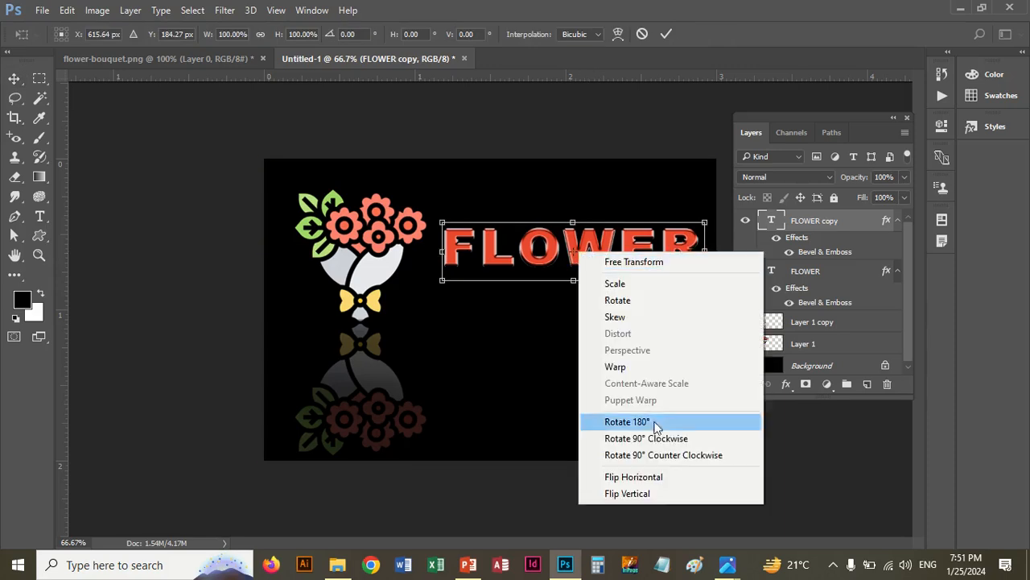
click(657, 494)
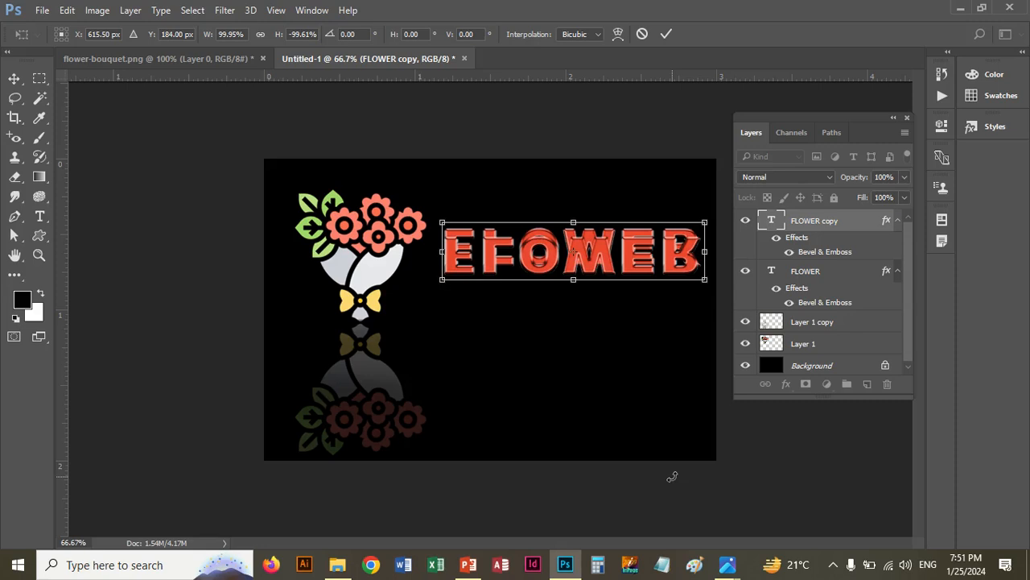
Move the flipped beveled copy down to Y 274 px, nudge it left to X 614 px and apply the transform.
key(shift+Down)
key(shift+Down)
key(shift+Down)
key(shift+Down)
key(shift+Down)
key(shift+Down)
key(shift+Down)
key(shift+Down)
key(shift+Down)
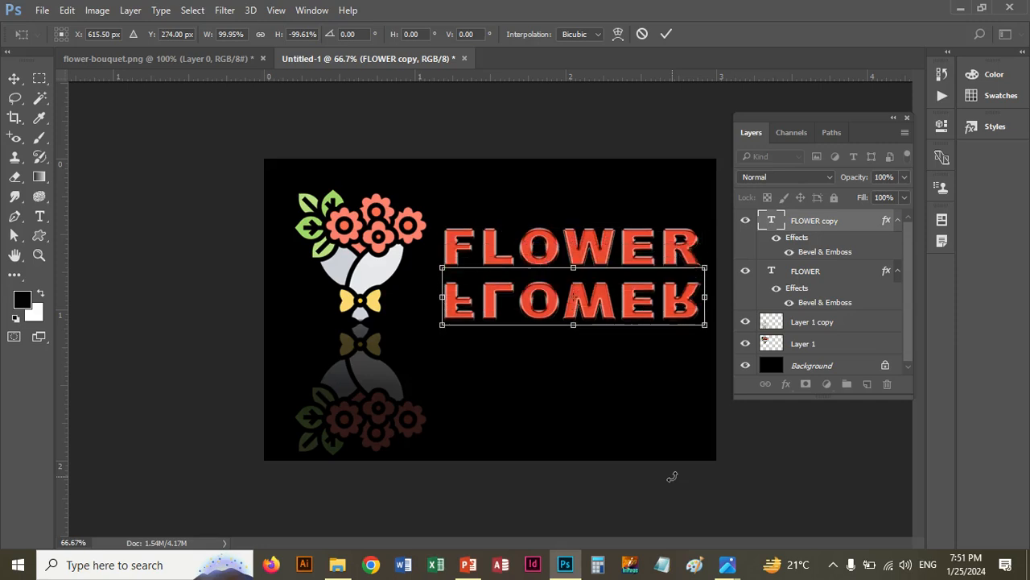
key(Left)
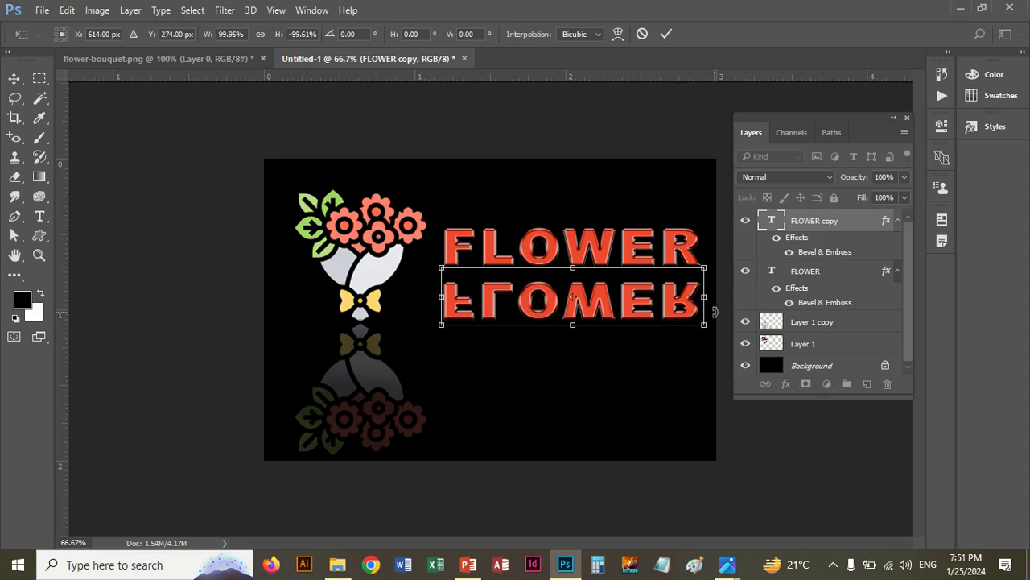
key(Return)
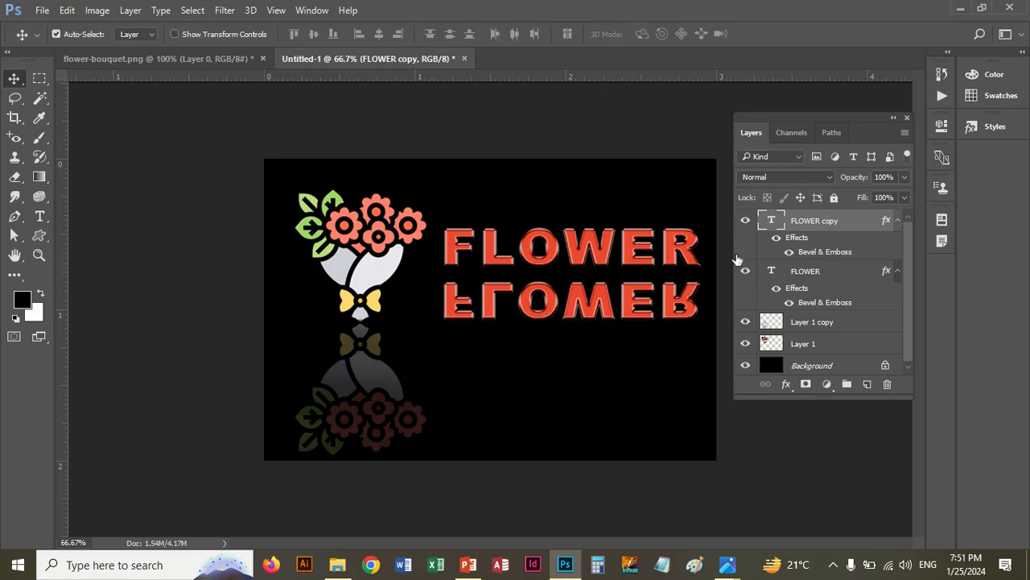
Rename the flipped text layer FLOWER reflect.
double_click(822, 220)
drag(843, 221, 834, 221)
text(reflect)
key(Return)
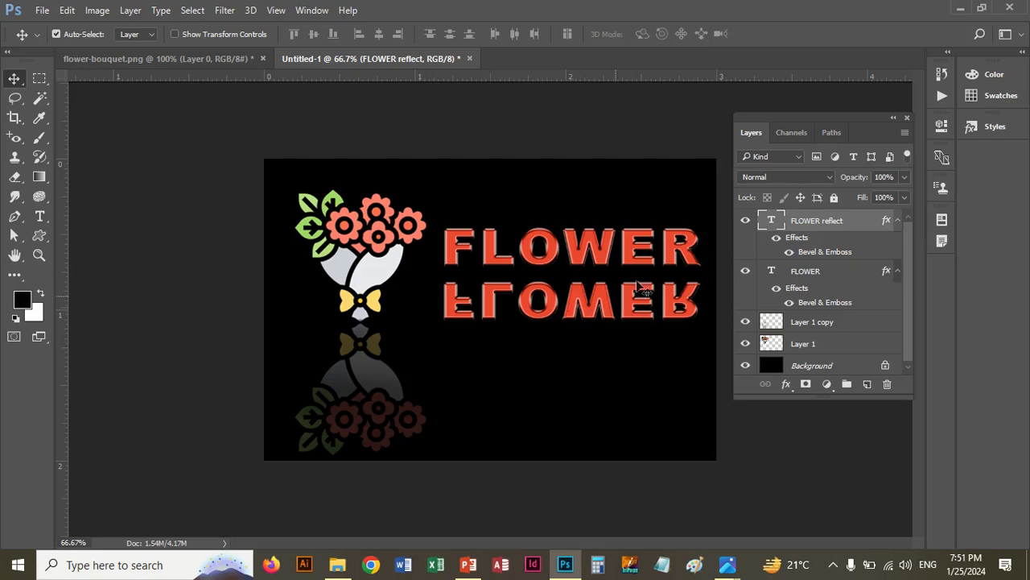
Add a layer mask to the FLOWER reflect layer and try fading it with black-to-white gradients, undoing the last one.
click(807, 386)
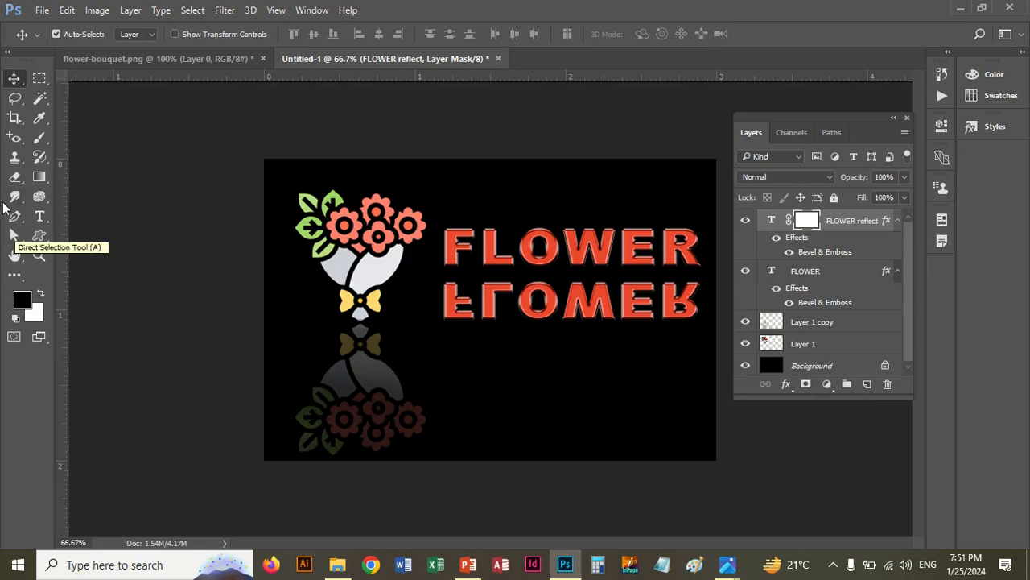
click(37, 179)
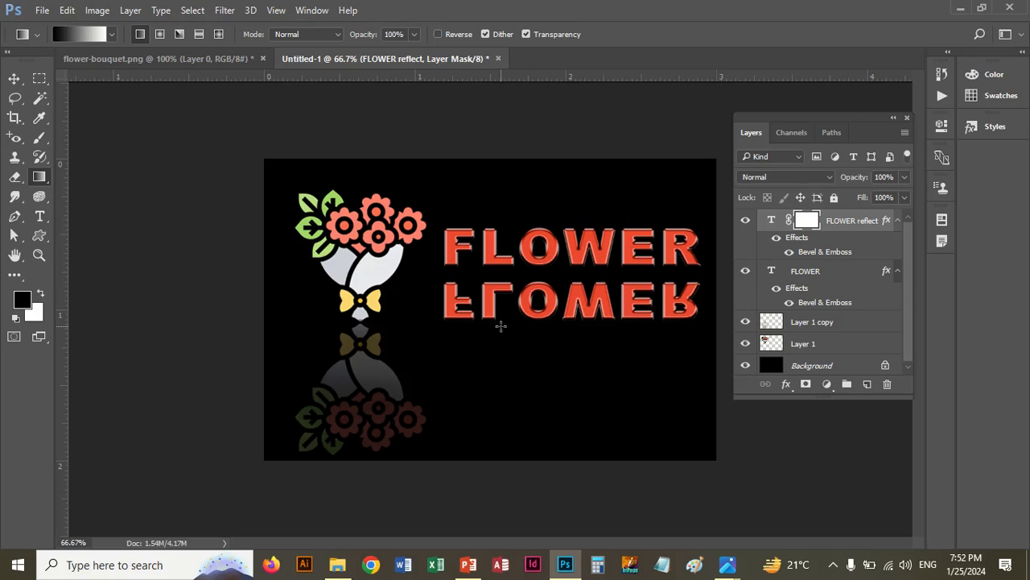
drag(501, 331, 501, 295)
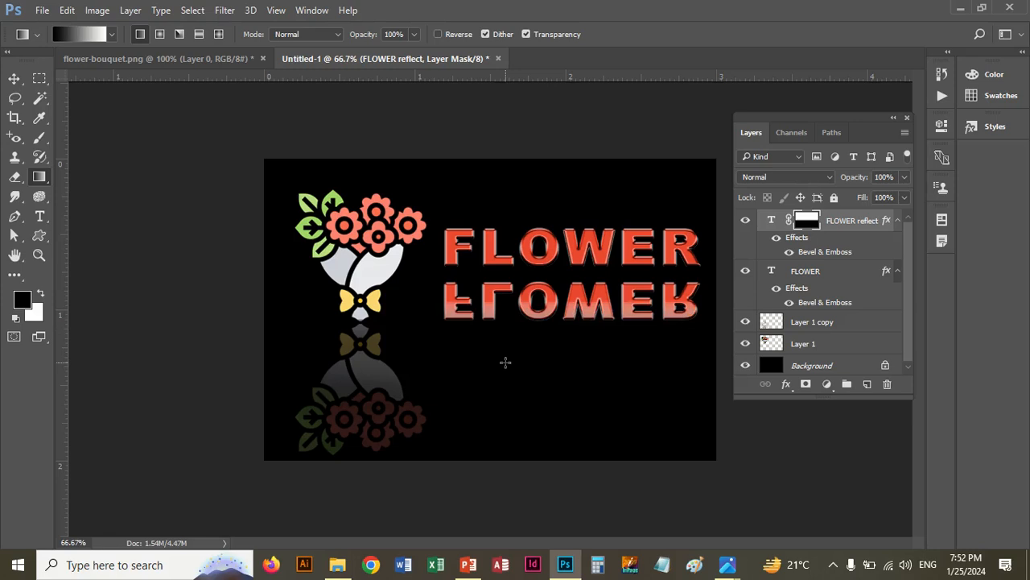
drag(505, 363, 506, 298)
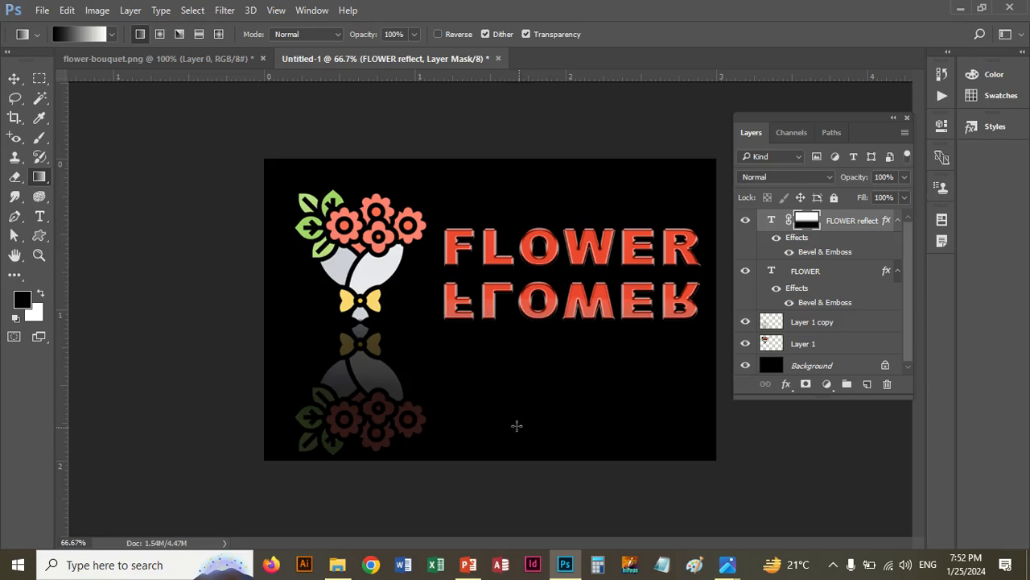
drag(507, 401, 509, 300)
drag(500, 389, 499, 271)
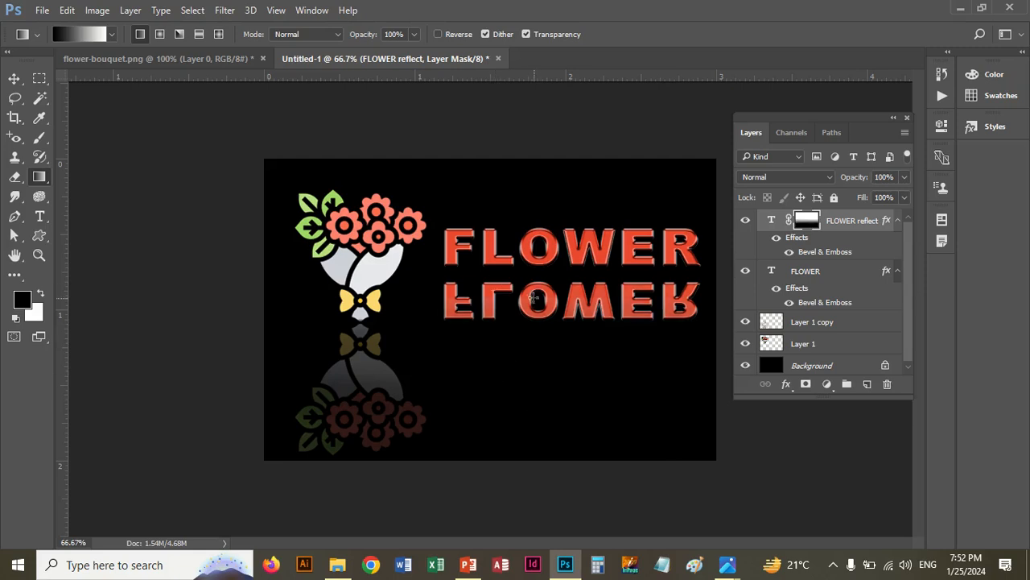
drag(550, 478, 673, 384)
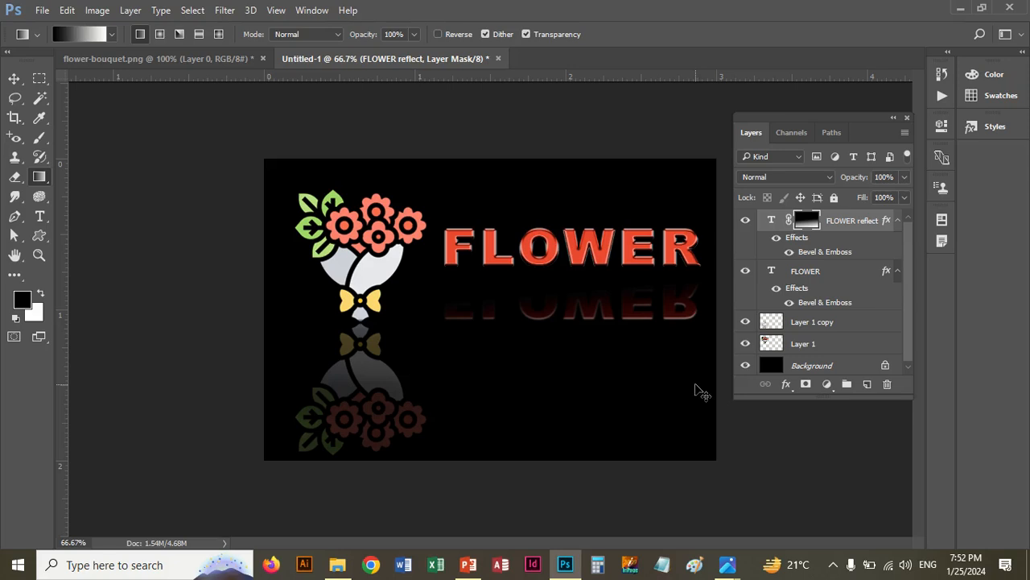
key(ctrl+z)
Swap the gradient's end colour stops so that it runs from white to black, and apply the edited gradient.
click(82, 37)
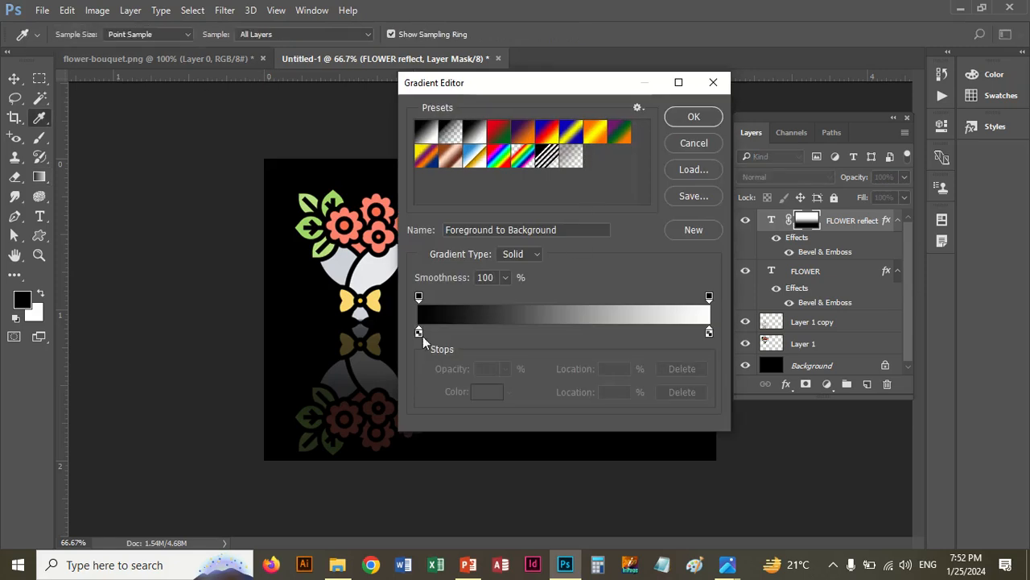
mouse_move(420, 335)
mouse_down()
mouse_move(690, 334)
mouse_move(412, 336)
mouse_up()
click(688, 335)
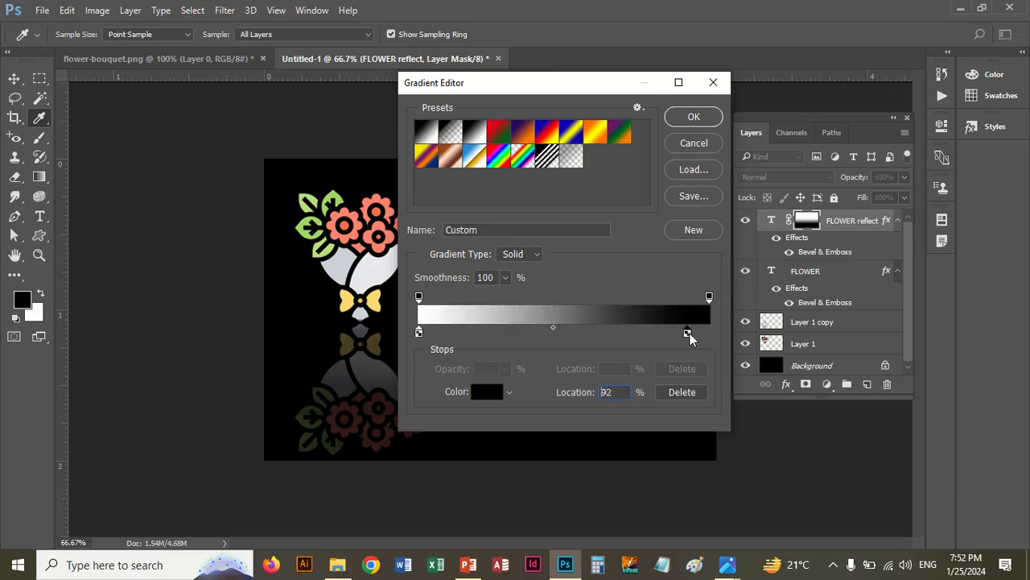
drag(690, 338, 708, 334)
click(693, 117)
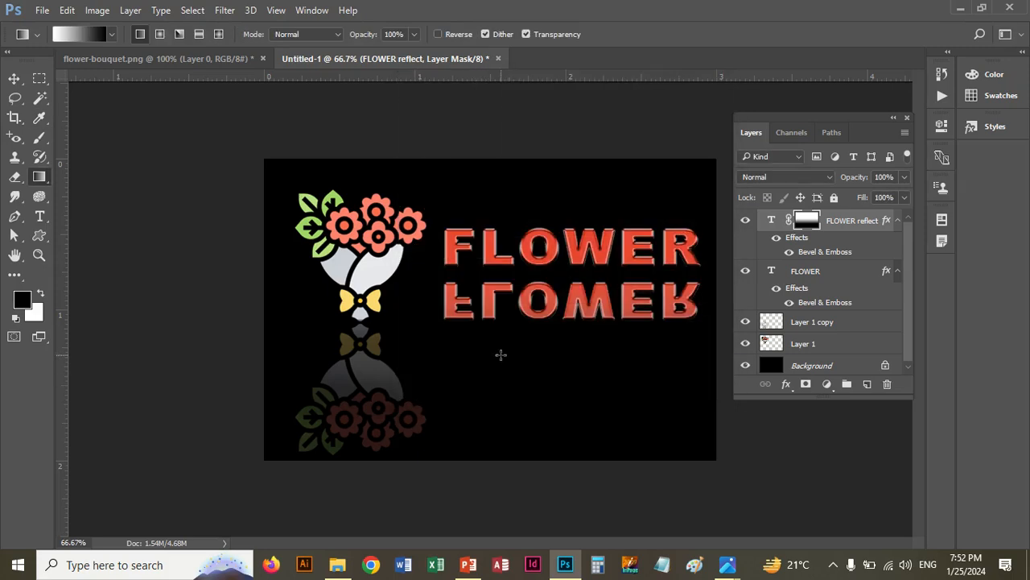
Try fading the FLOWER reflect layer's mask with white-to-black gradients of varying length and direction across the reflected text.
drag(502, 358, 495, 284)
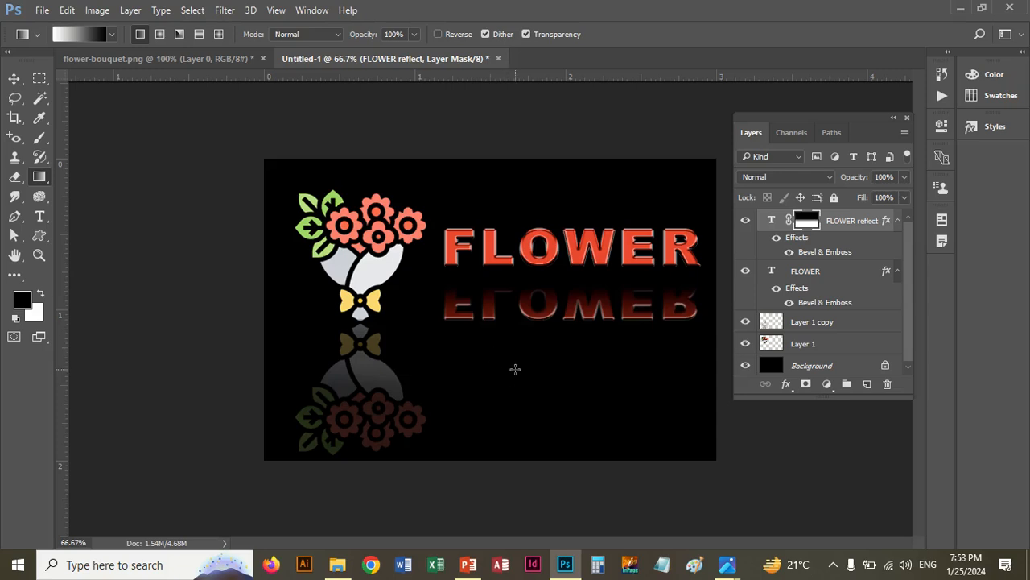
key(ctrl+z)
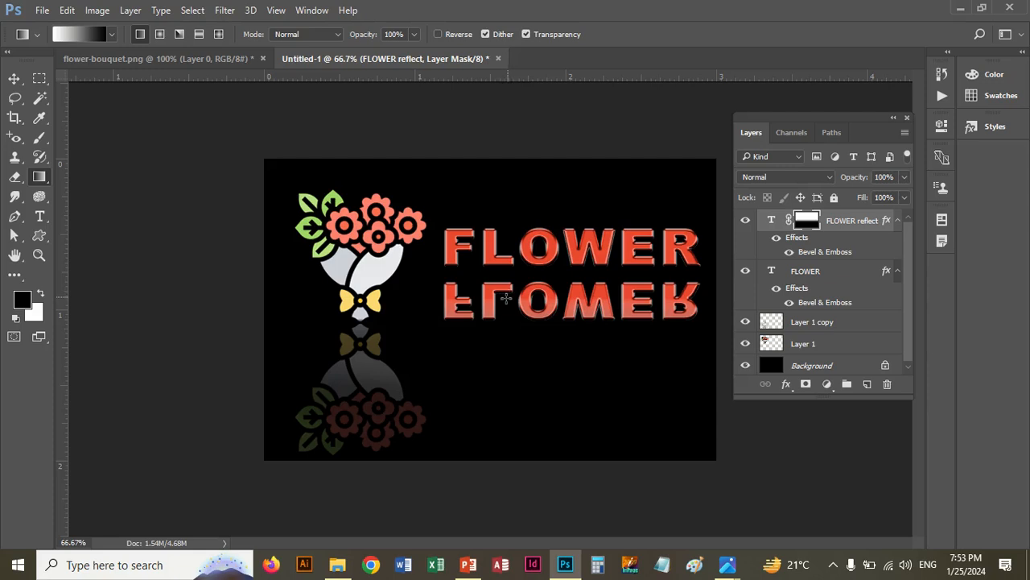
drag(502, 274, 524, 393)
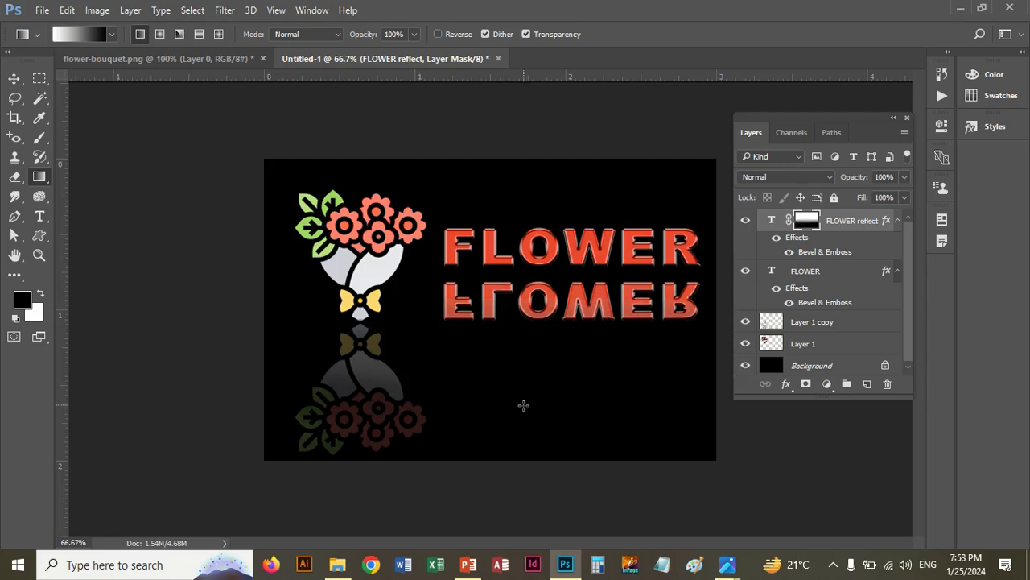
drag(506, 279, 538, 476)
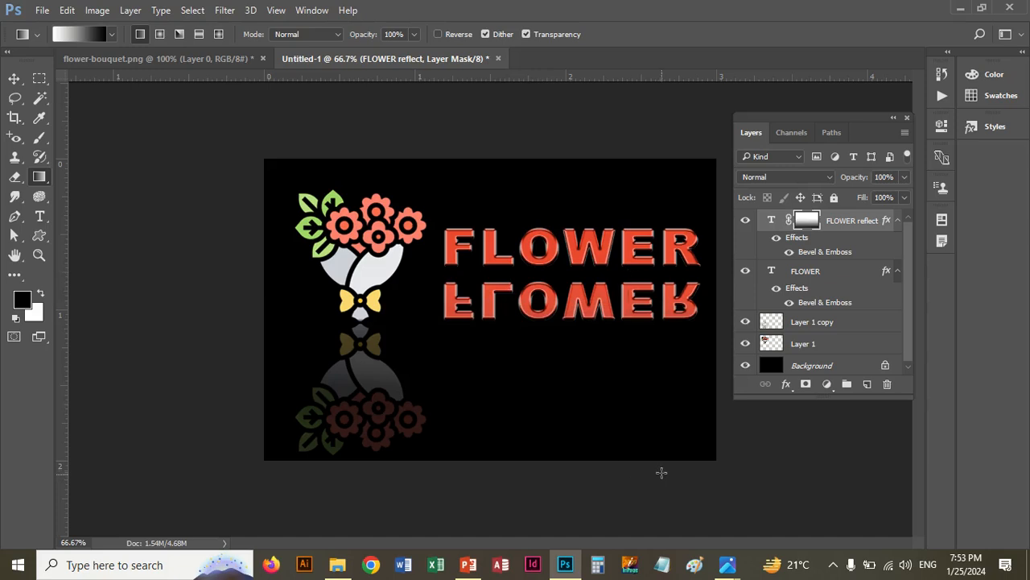
drag(637, 417, 638, 319)
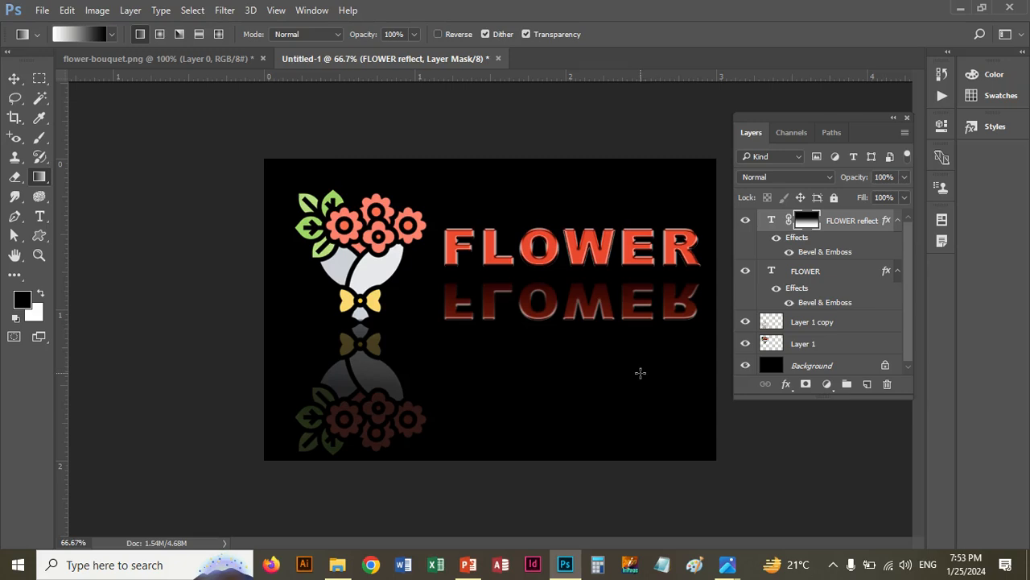
drag(640, 375, 636, 286)
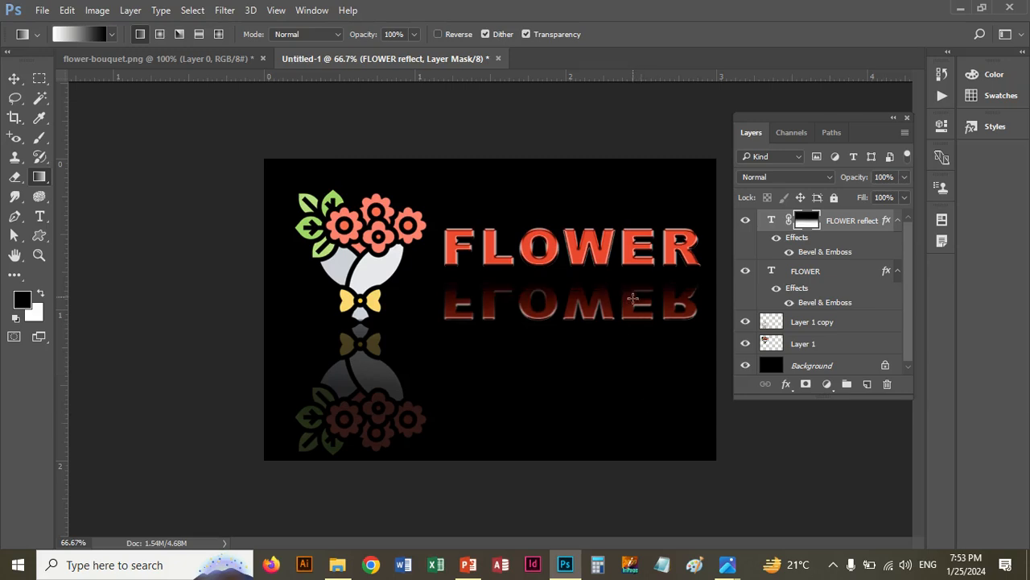
drag(651, 407, 641, 303)
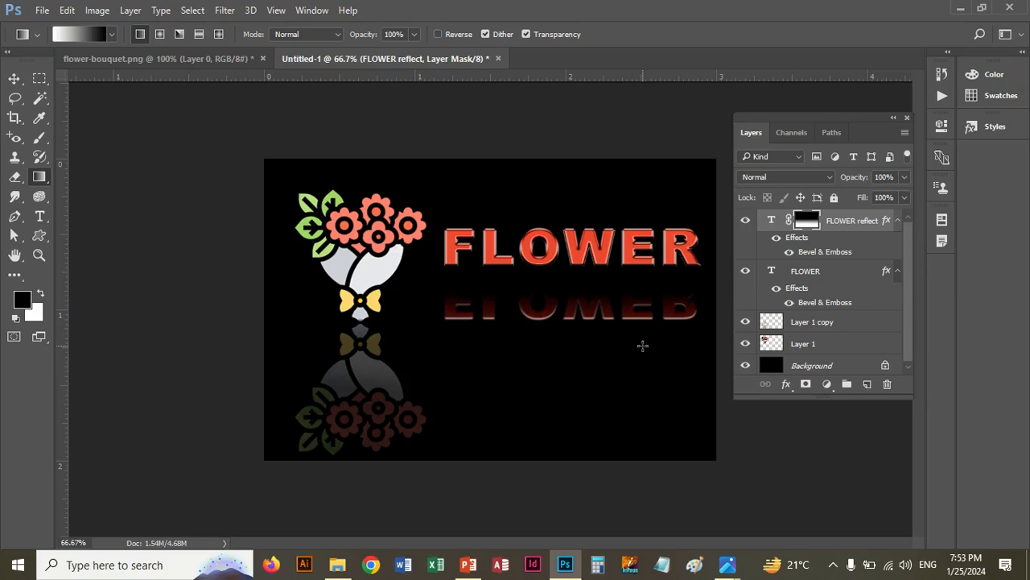
Delete the layer mask from the FLOWER reflect layer and collapse the layer's effects list.
click(887, 386)
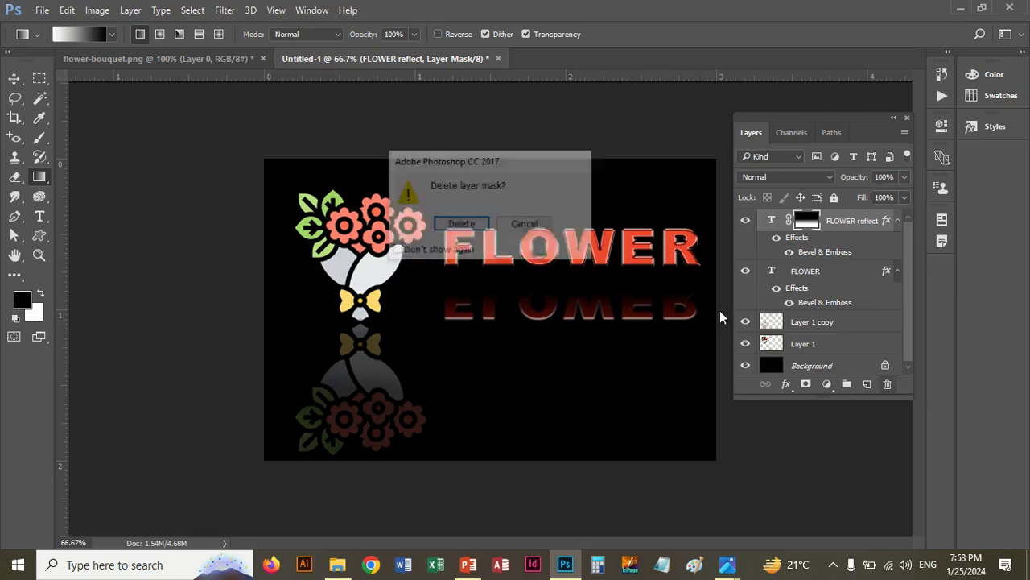
click(458, 227)
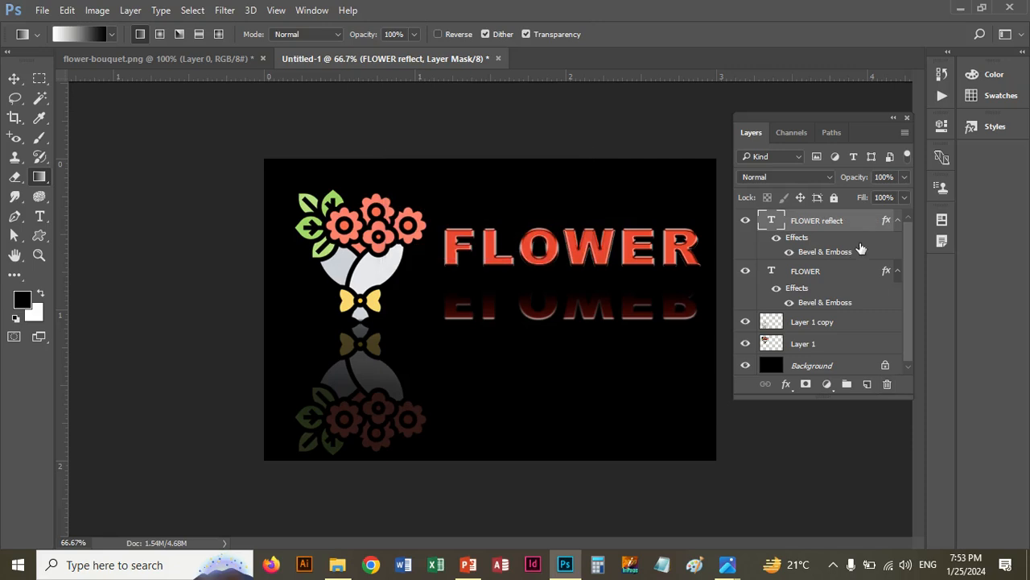
click(898, 221)
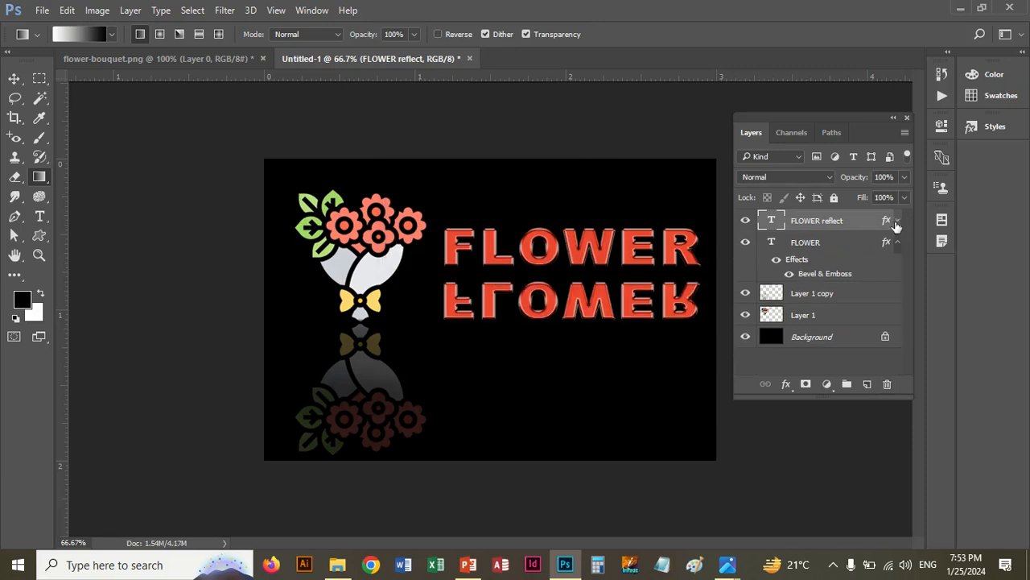
Turn off Bevel & Emboss in the layer style of the original FLOWER text layer and apply it.
click(809, 265)
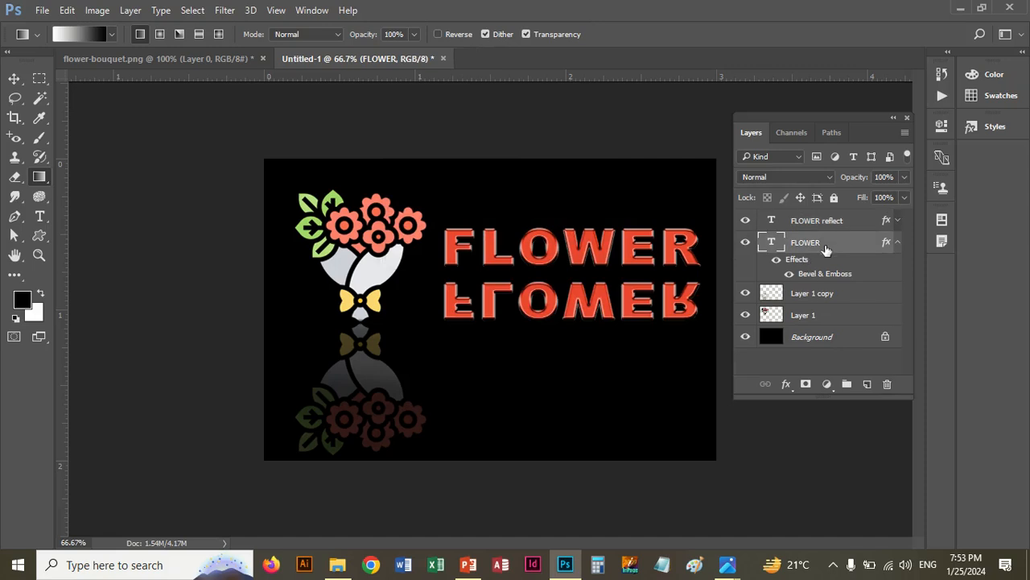
double_click(840, 245)
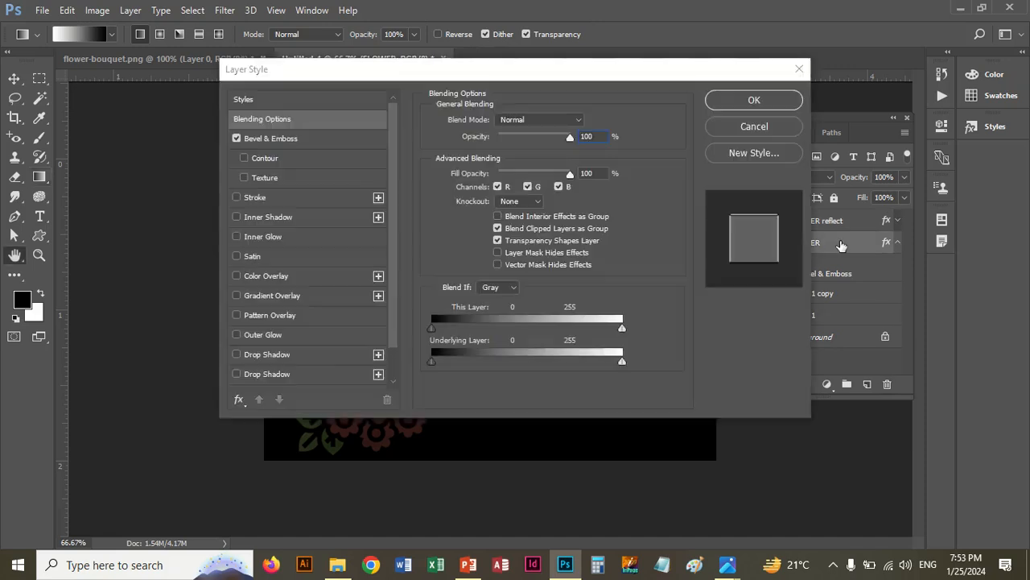
click(236, 138)
click(736, 106)
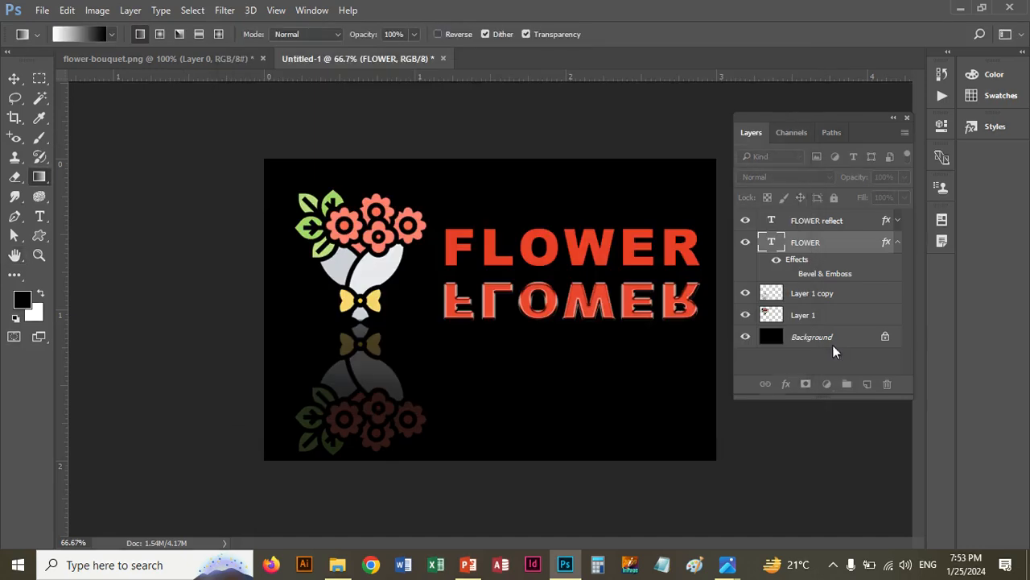
Delete the FLOWER reflect text layer.
click(842, 224)
click(888, 384)
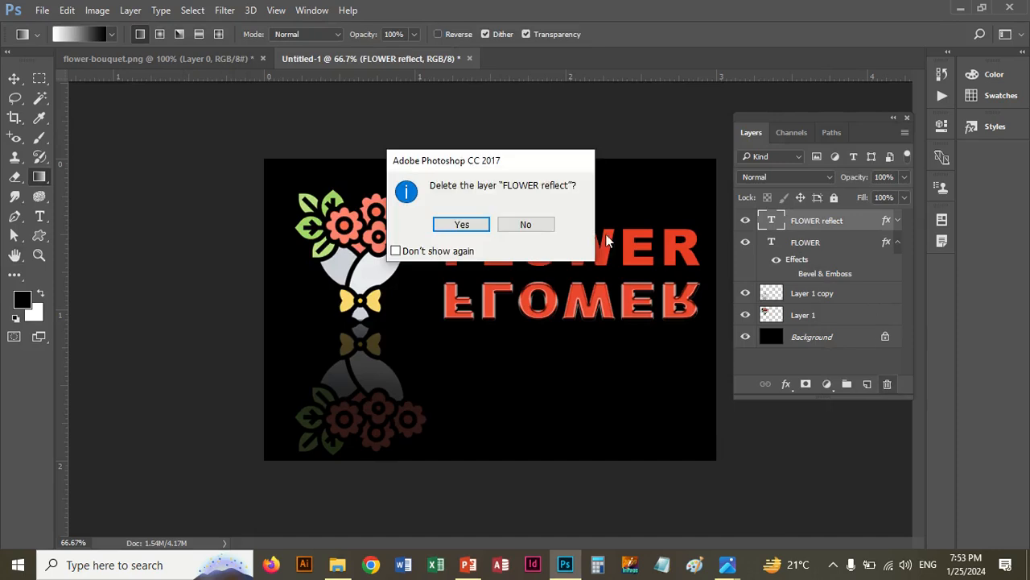
click(474, 224)
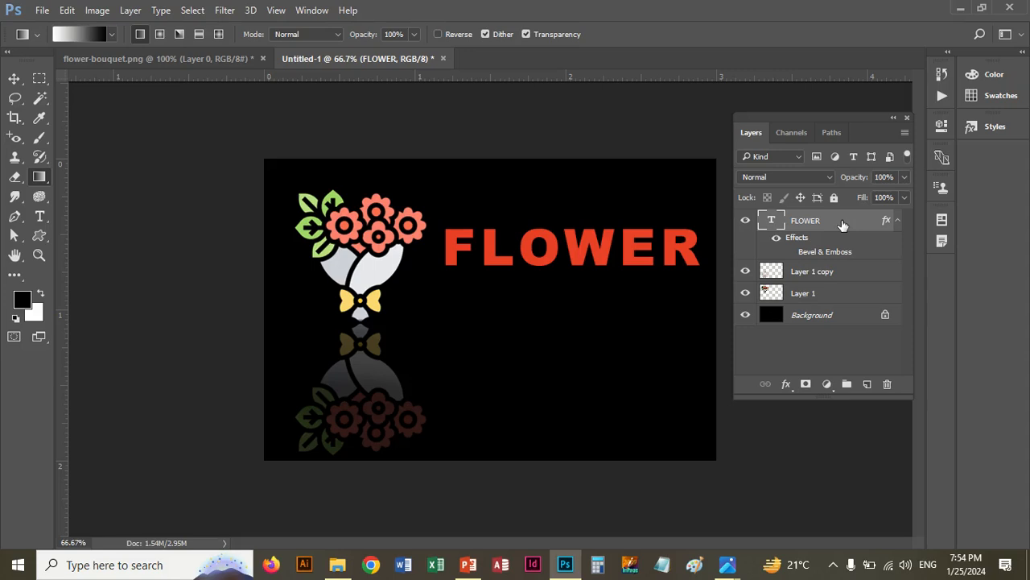
Duplicate the plain FLOWER text layer and flip the copy vertically.
key(ctrl+j)
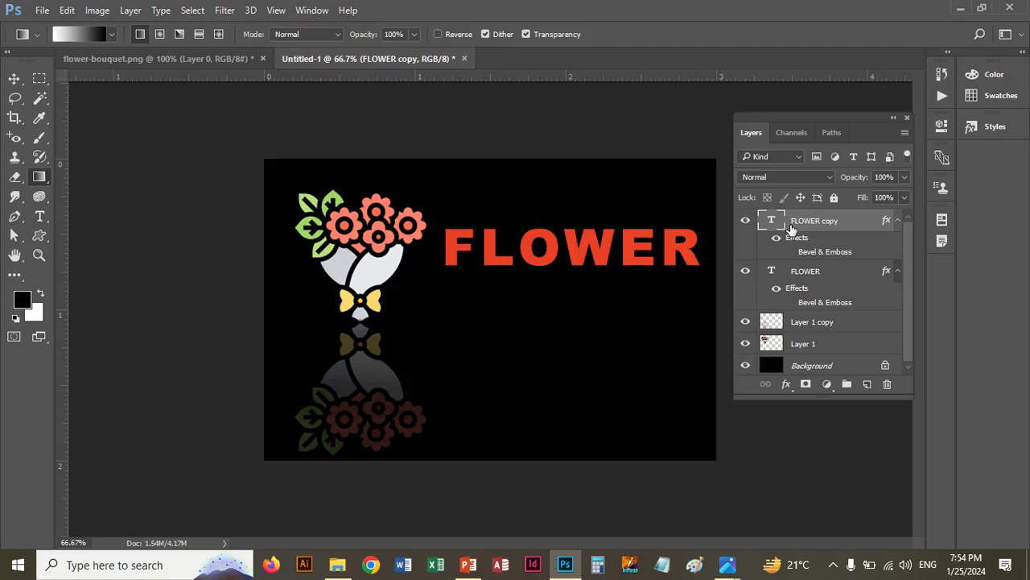
key(ctrl+t)
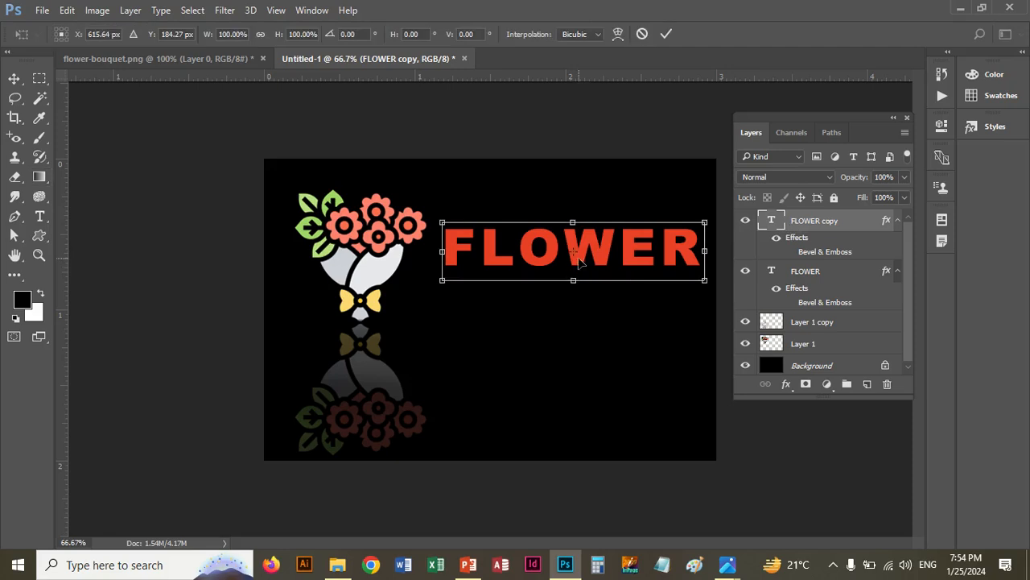
right_click(579, 258)
click(628, 499)
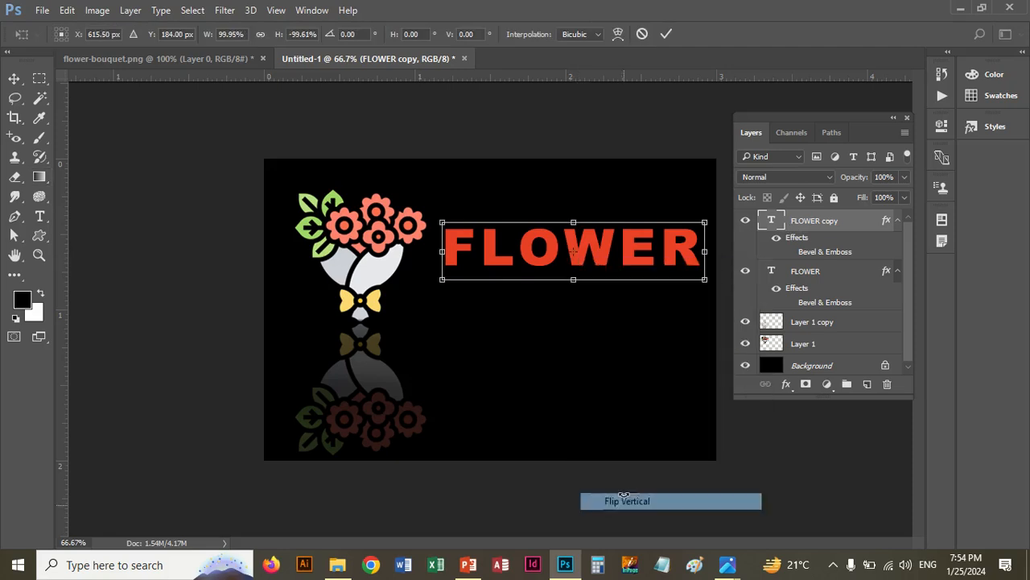
Move the flipped FLOWER copy down below the original text to about Y 261 px and apply the transform.
drag(584, 264, 585, 304)
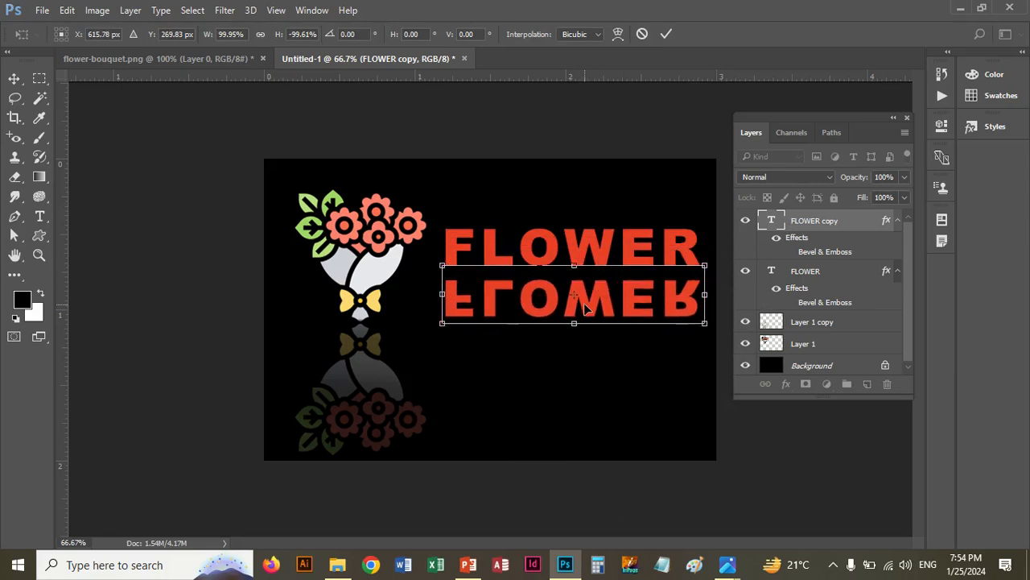
key(Up)
key(Up)
key(Up)
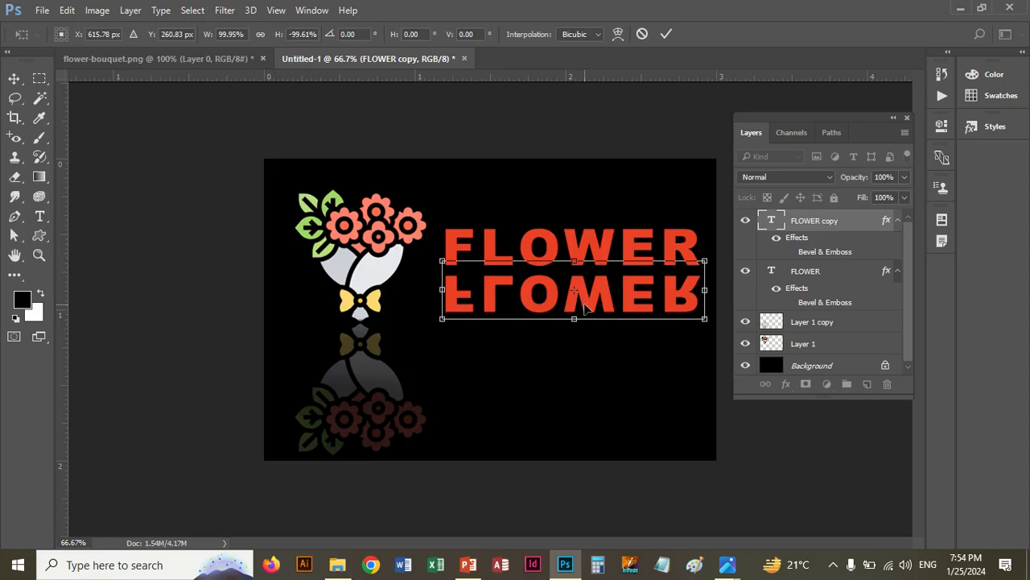
key(g)
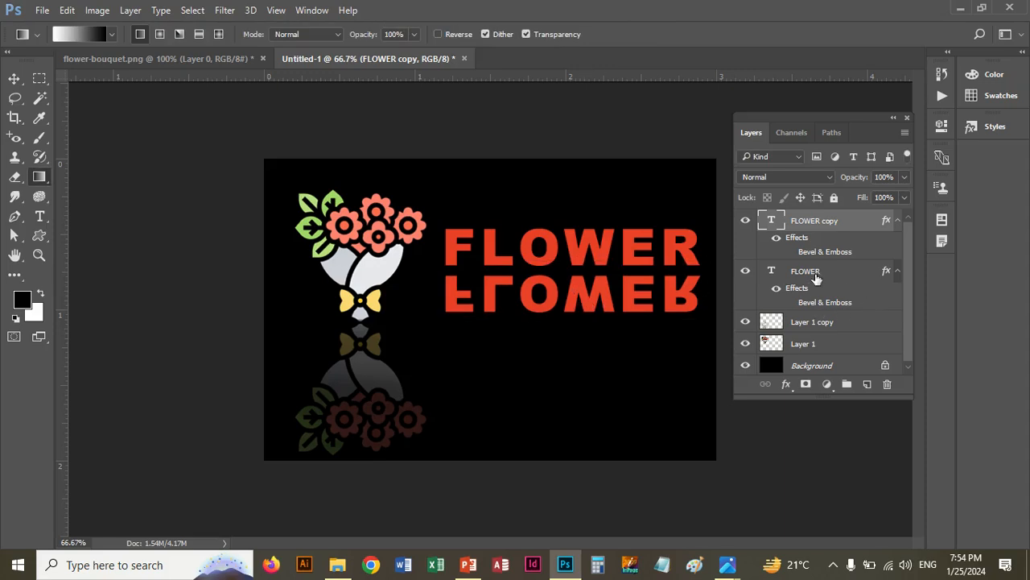
Disable the layer effects on the flipped FLOWER copy and hide all remaining effects in the document.
double_click(863, 223)
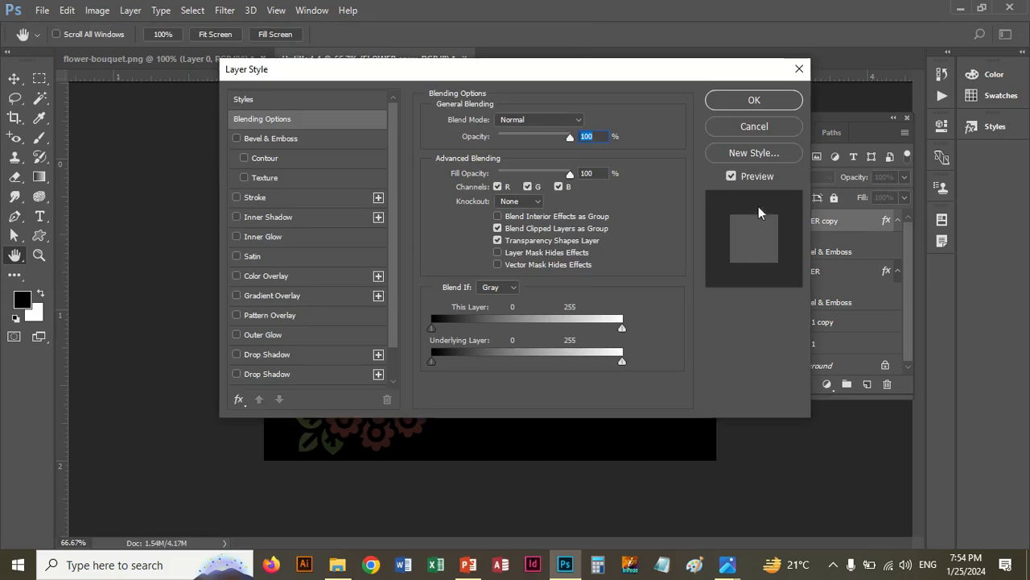
click(763, 125)
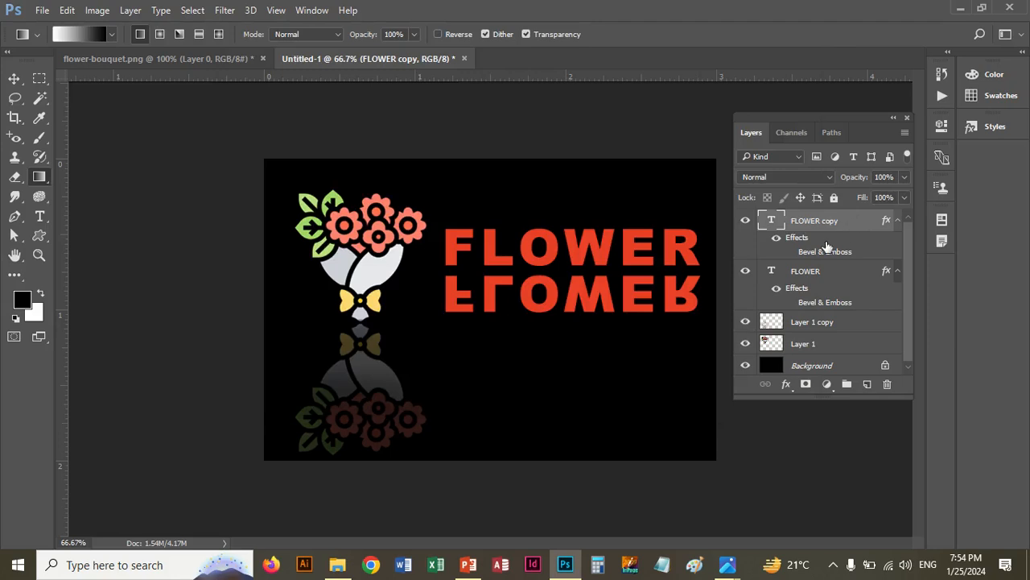
right_click(827, 245)
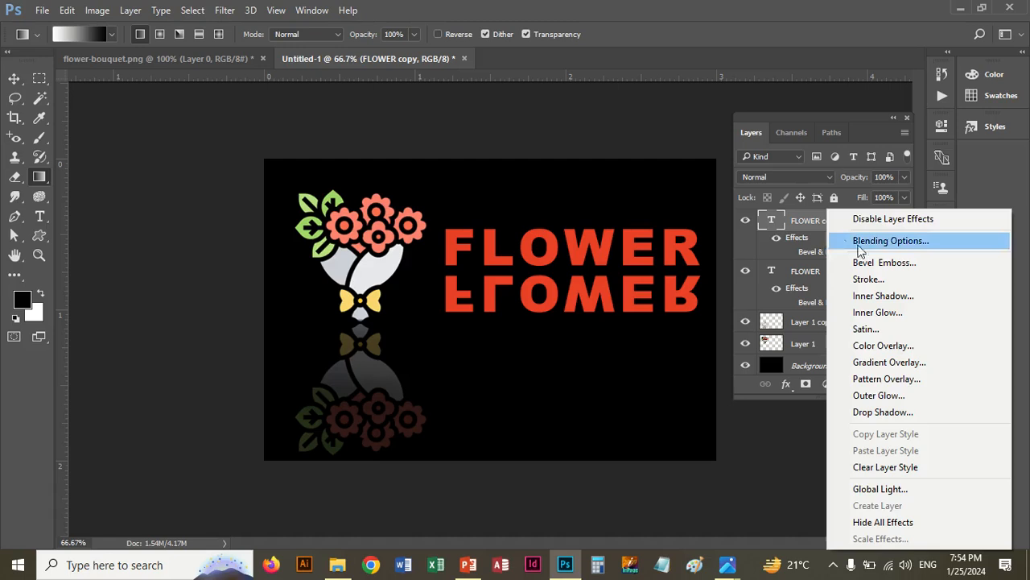
click(891, 219)
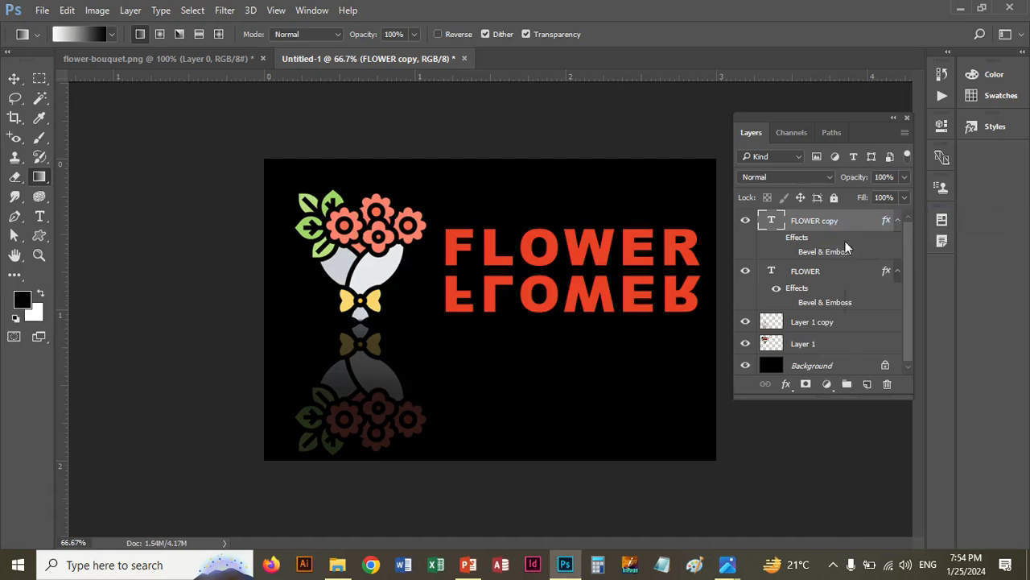
right_click(845, 243)
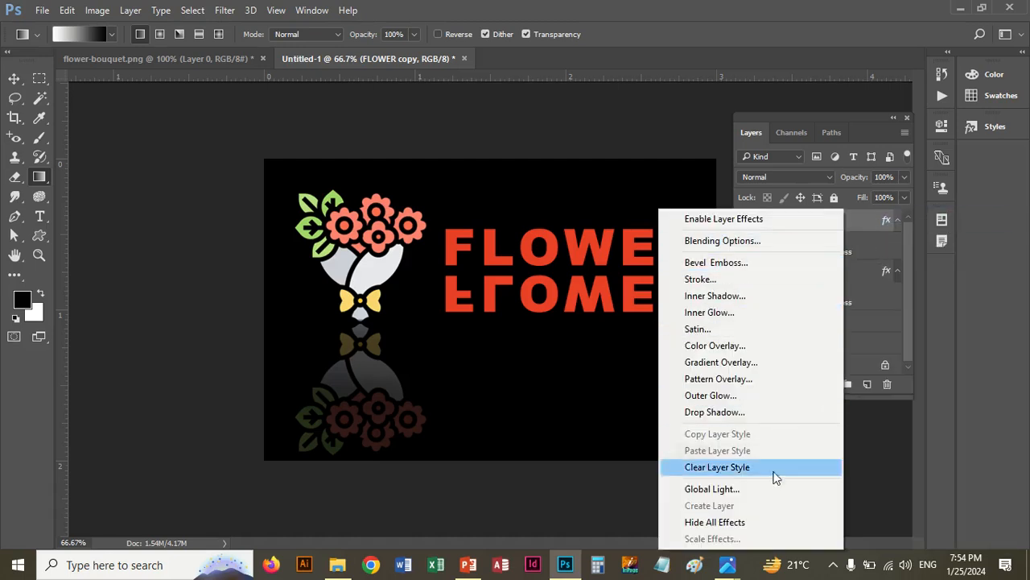
click(755, 524)
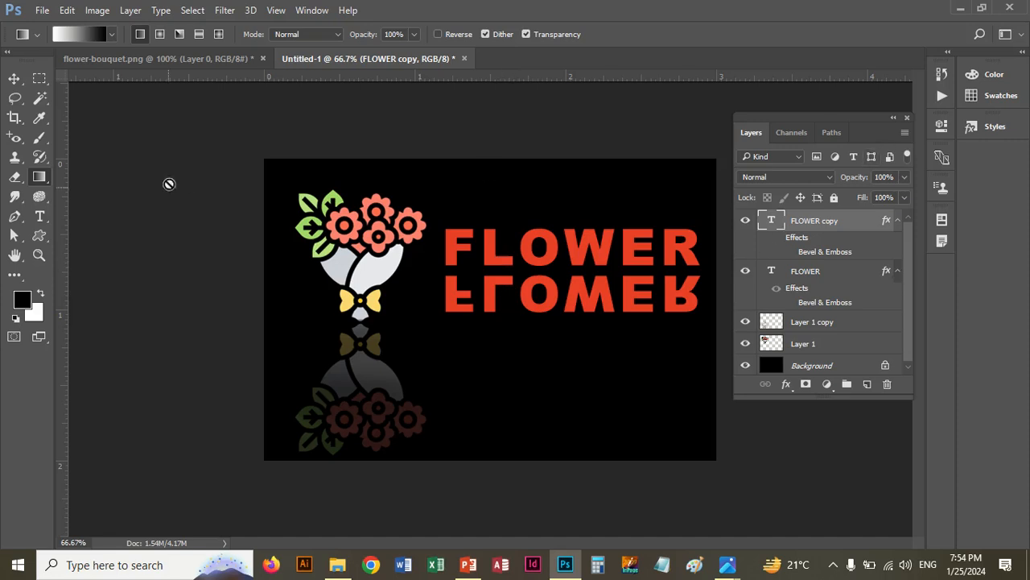
Add a layer mask to the flipped FLOWER copy, try a downward white-to-black gradient on it, and undo that gradient.
click(14, 78)
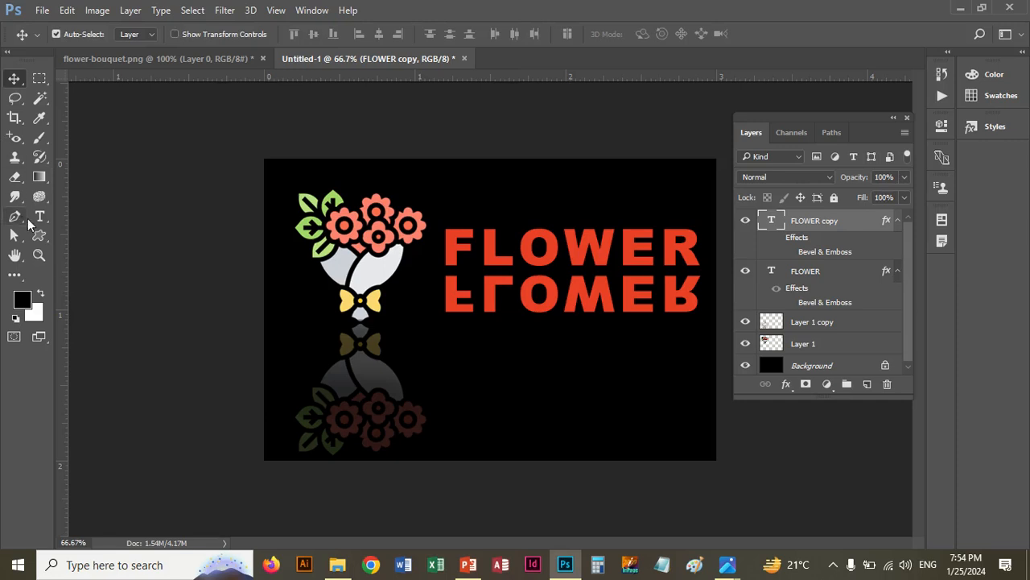
click(38, 178)
right_click(36, 175)
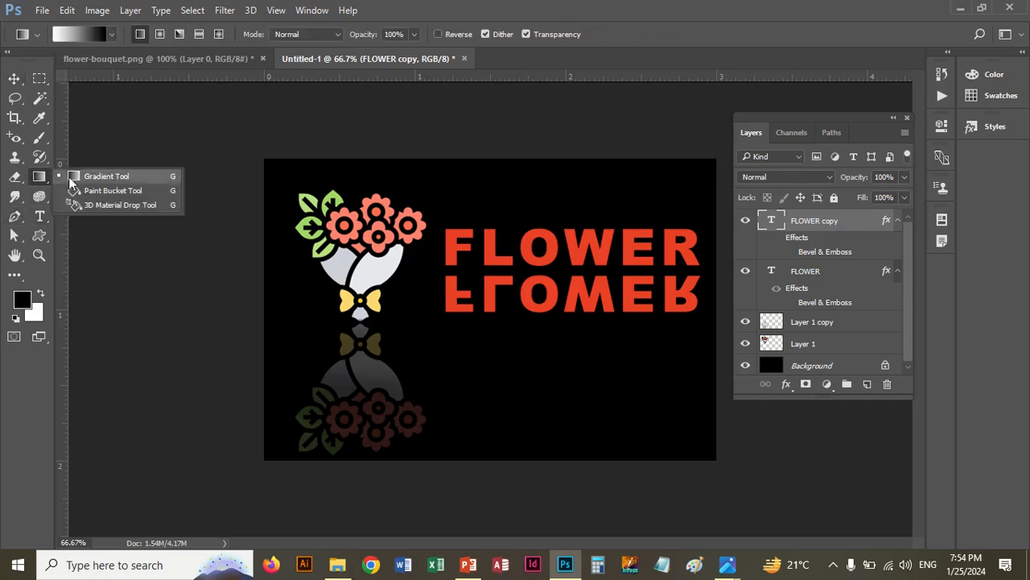
click(68, 176)
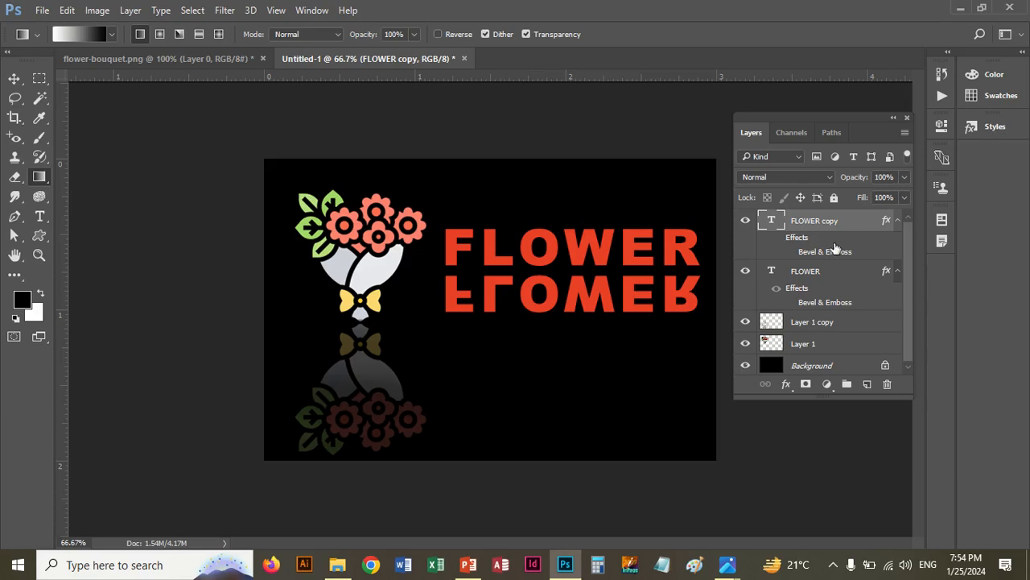
click(806, 384)
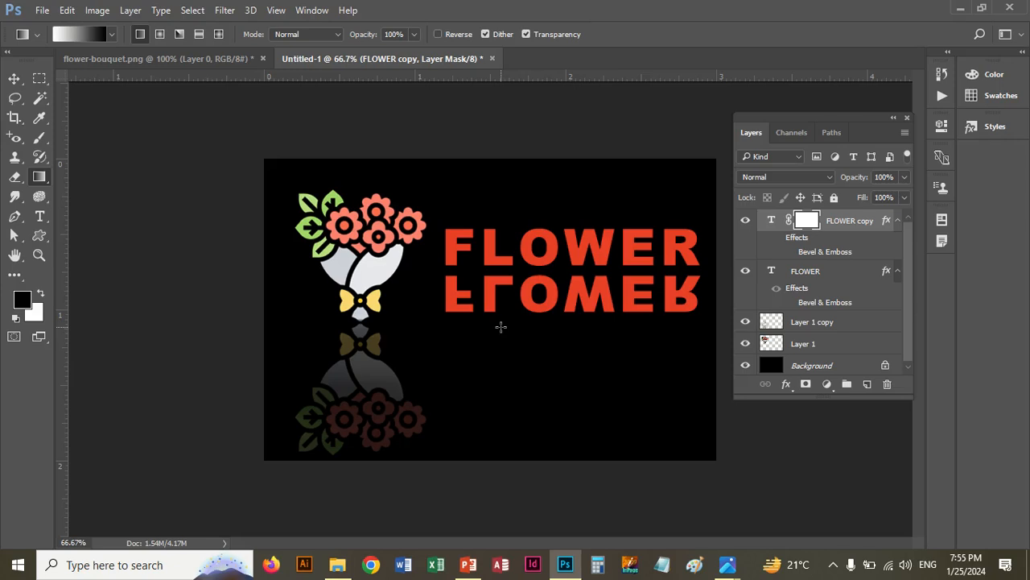
drag(500, 283, 500, 330)
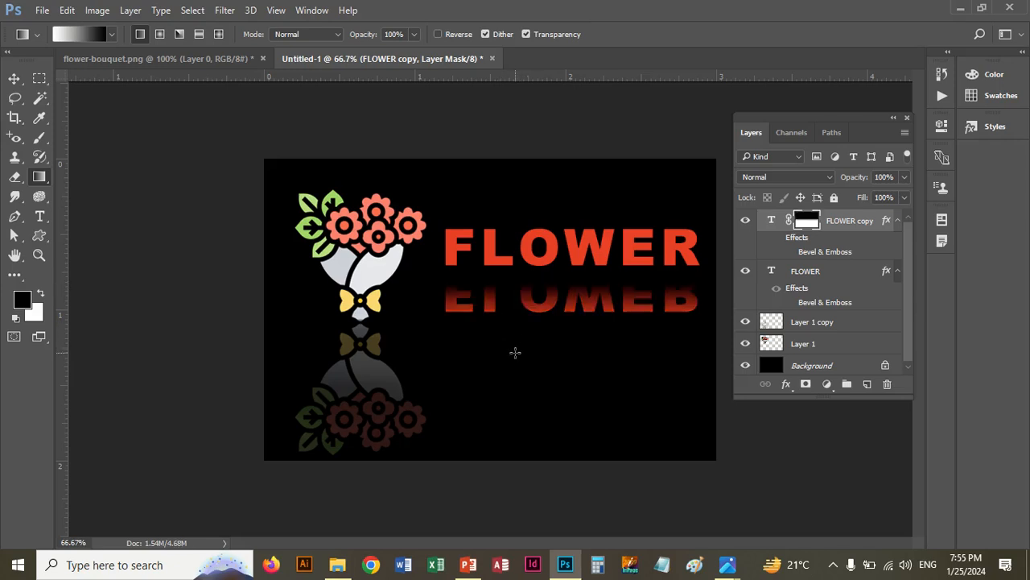
key(ctrl+z)
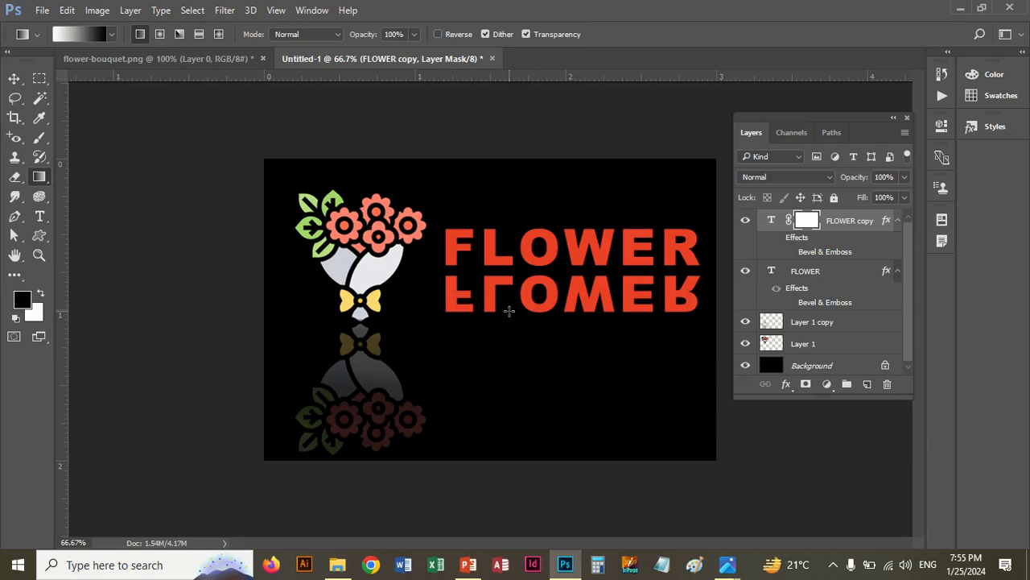
Reset the gradient presets to the defaults and choose the black-to-white gradient.
click(111, 34)
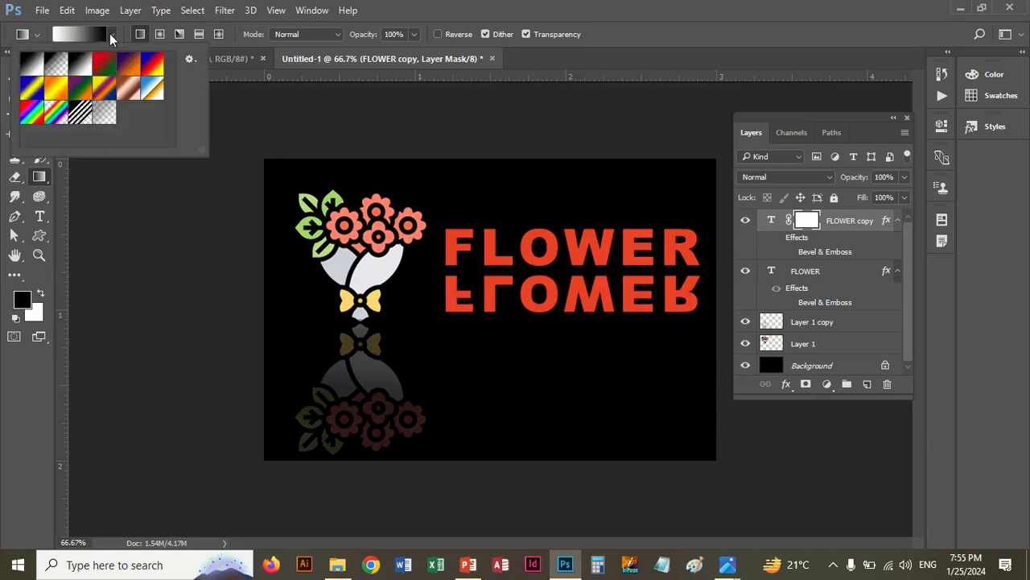
click(196, 58)
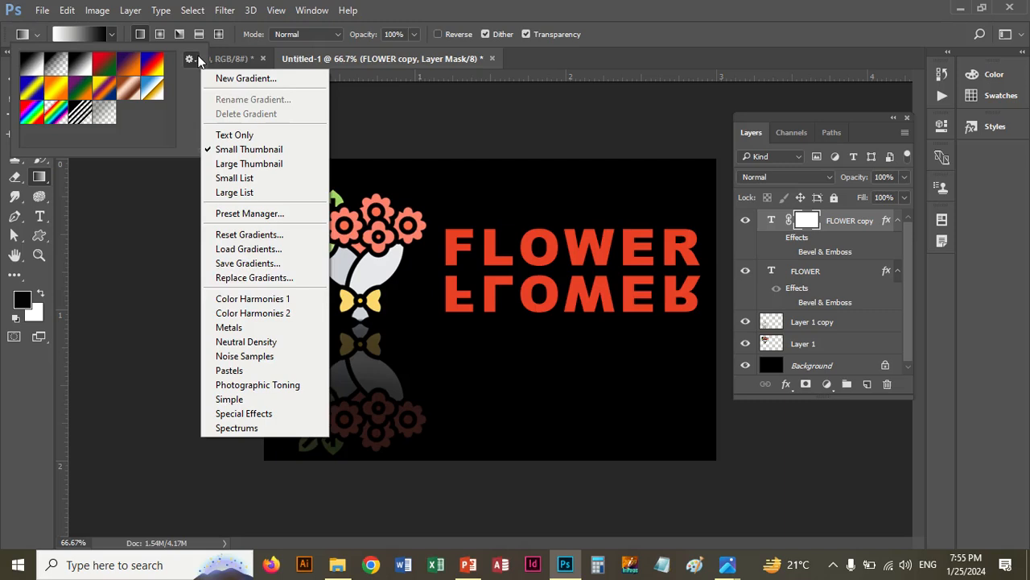
click(250, 236)
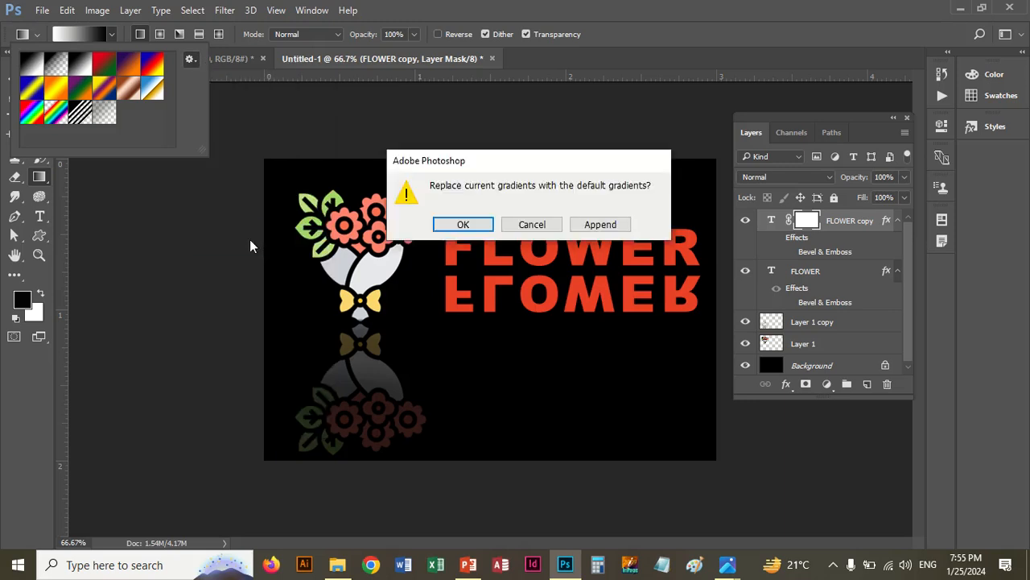
click(466, 222)
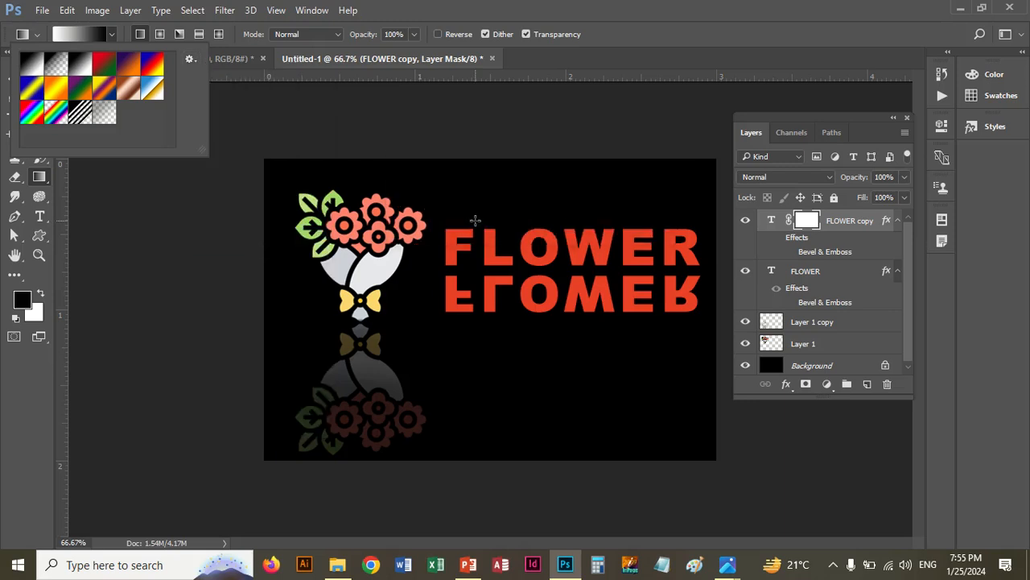
click(31, 65)
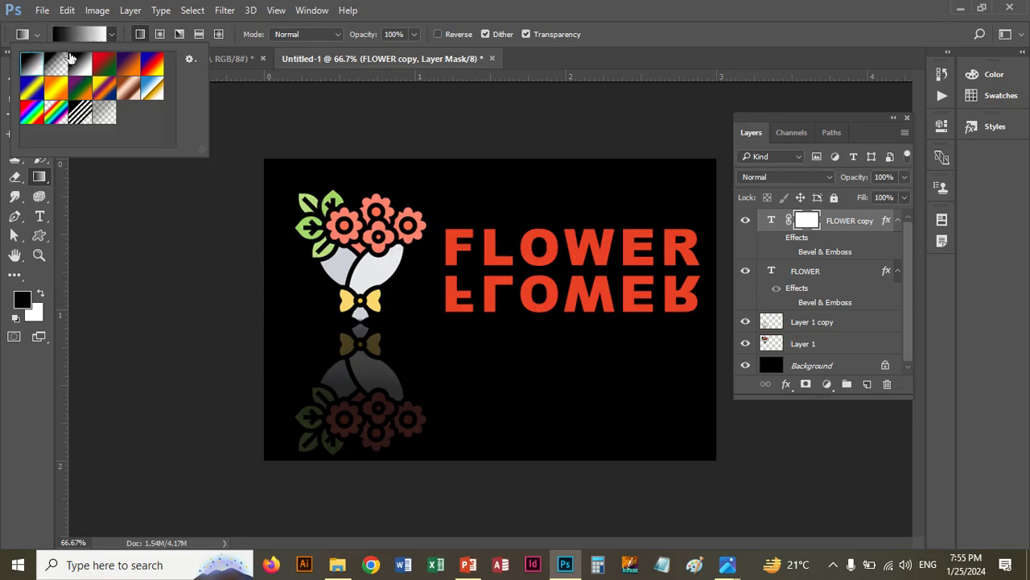
click(112, 37)
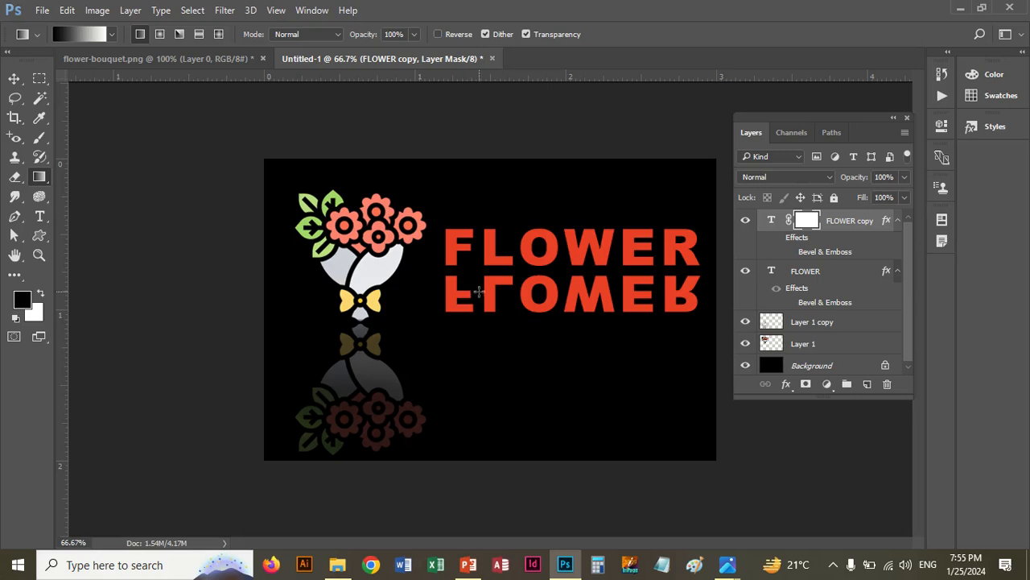
Draw upward black-to-white gradients on the FLOWER copy mask across the reflected text, undoing the last one.
drag(501, 324, 500, 283)
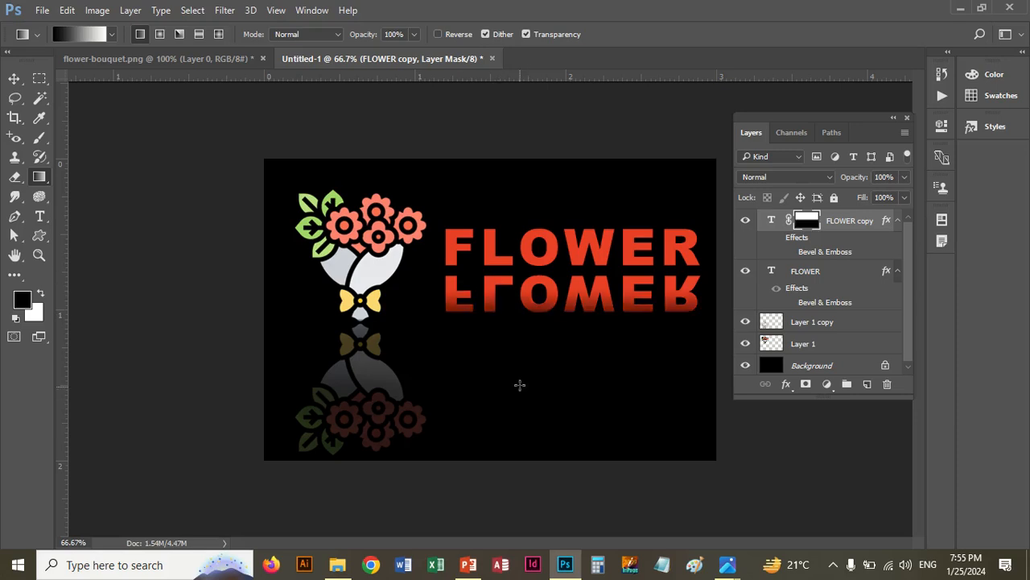
drag(519, 376, 506, 280)
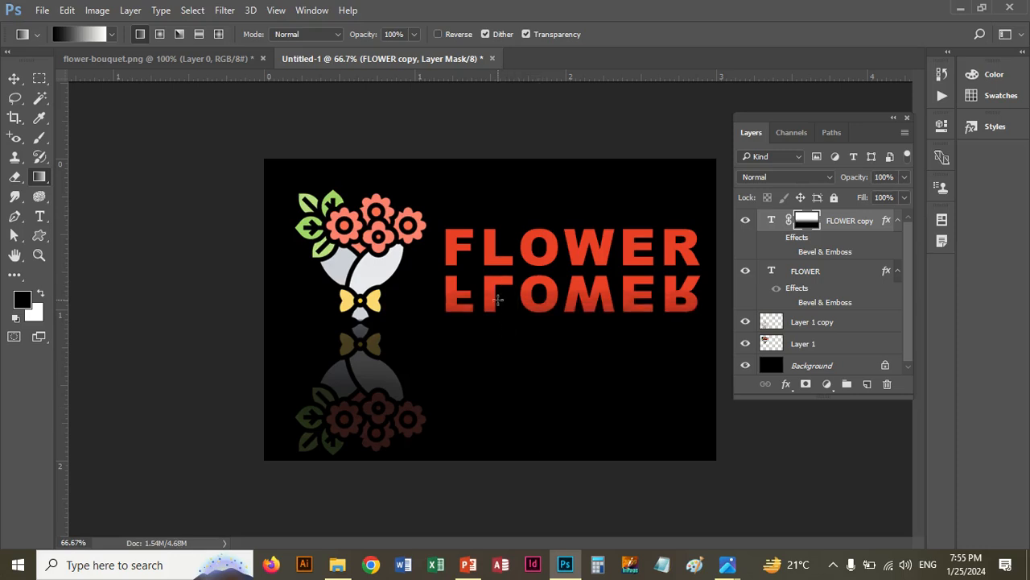
drag(499, 276, 499, 277)
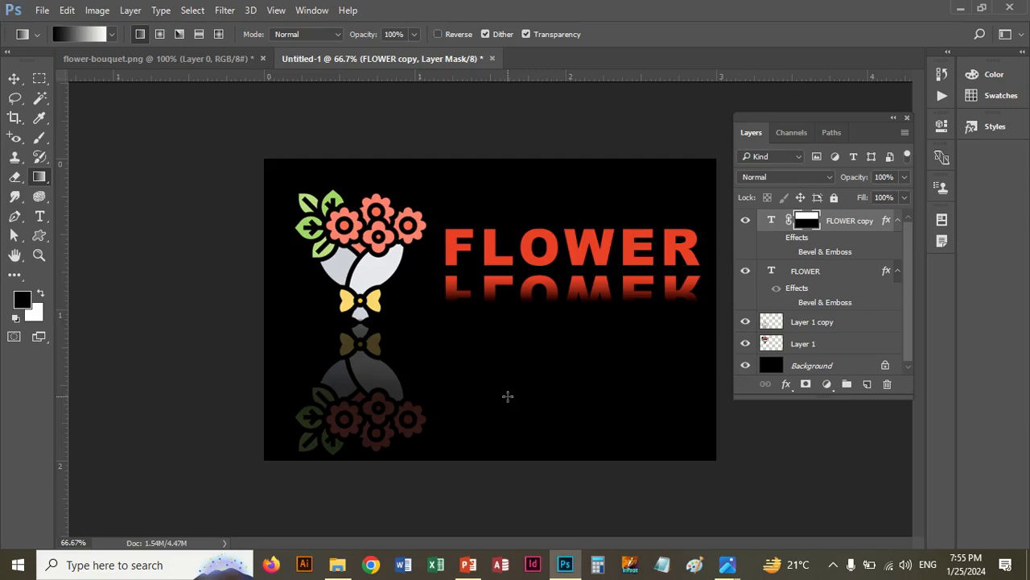
key(ctrl+z)
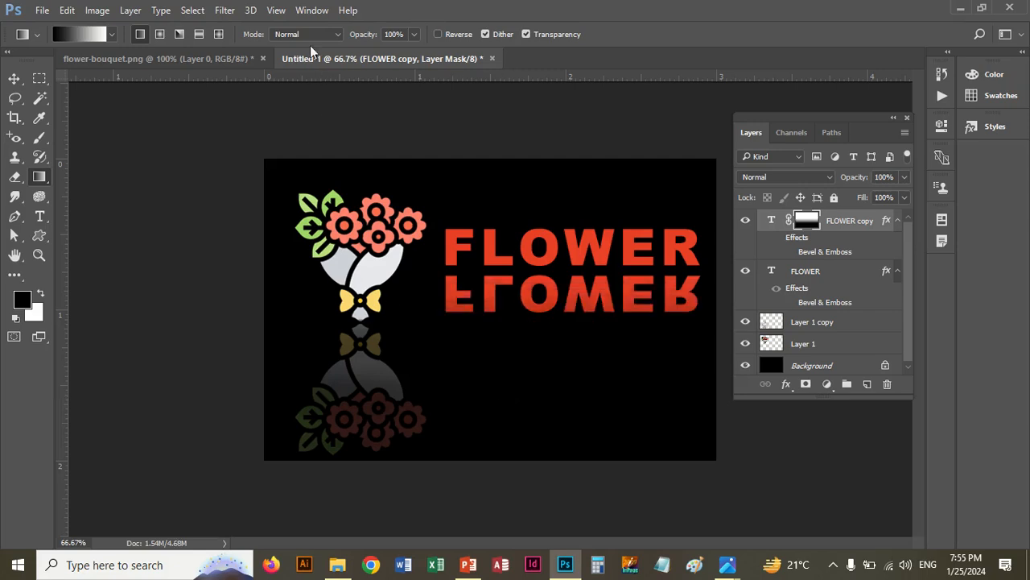
Set the Gradient tool opacity to 73% and redraw the fade several times on the reflected text's mask.
click(413, 35)
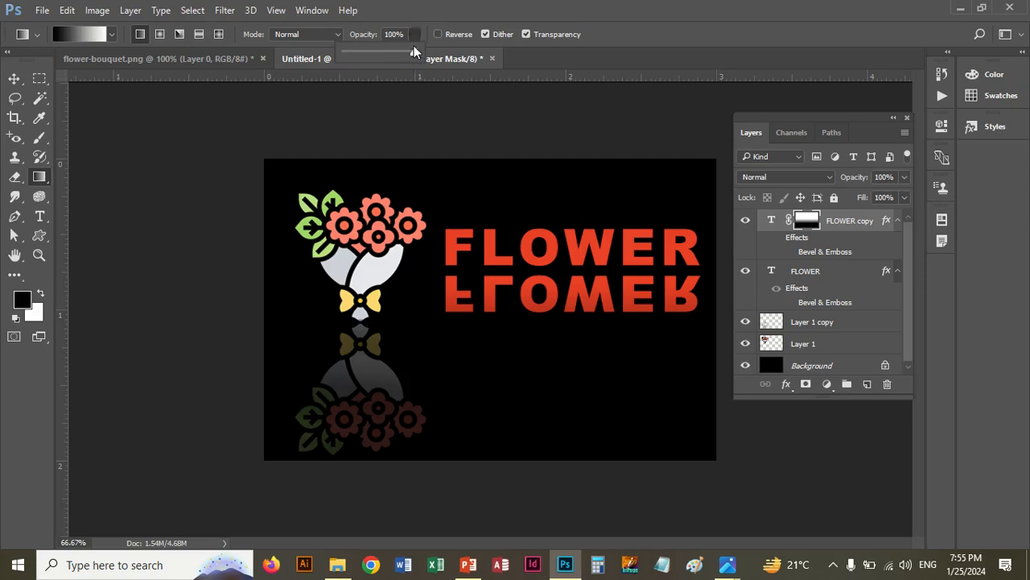
drag(416, 51, 395, 53)
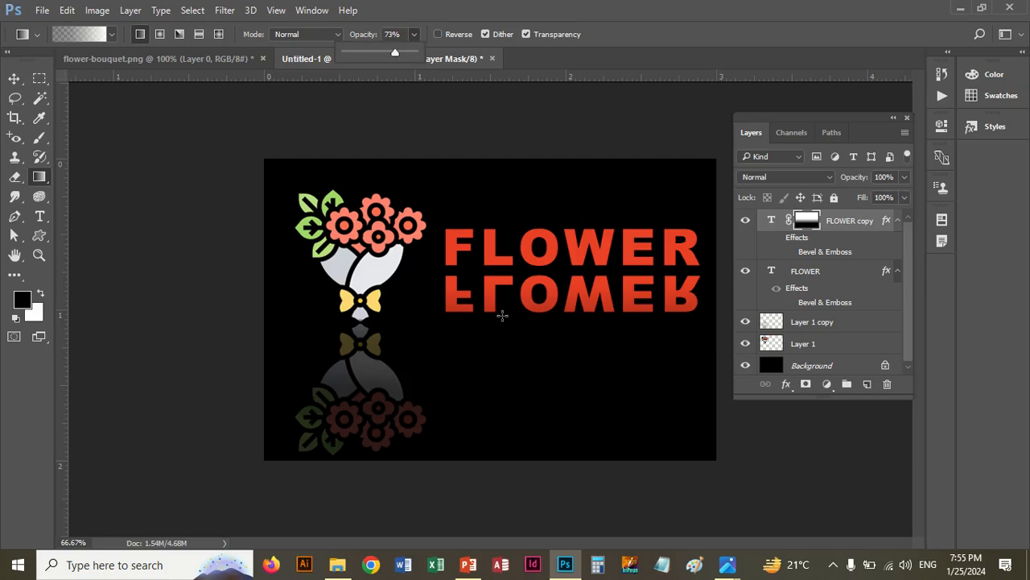
mouse_move(500, 286)
mouse_down()
mouse_move(511, 327)
mouse_move(505, 269)
mouse_up()
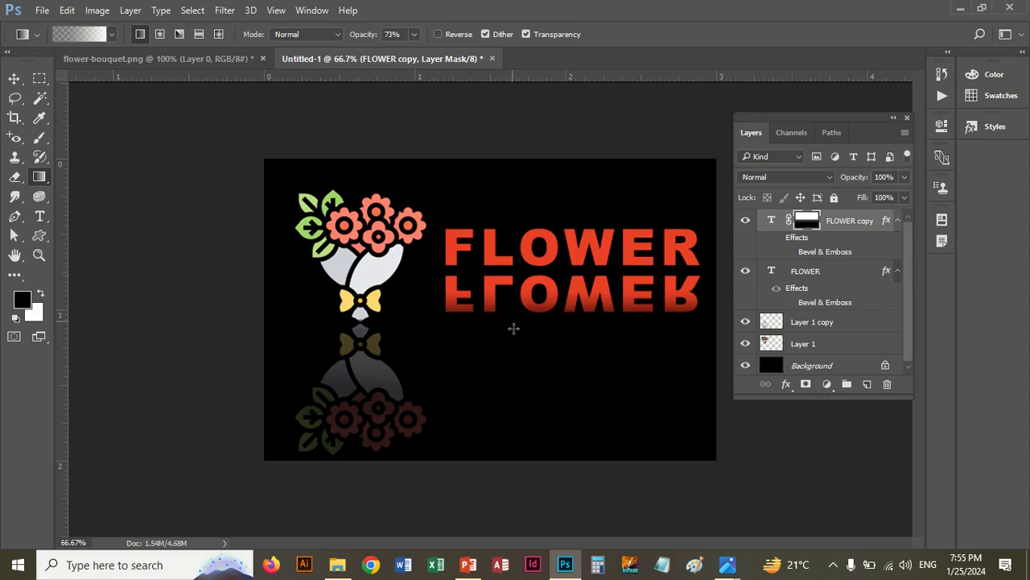
drag(515, 345, 514, 265)
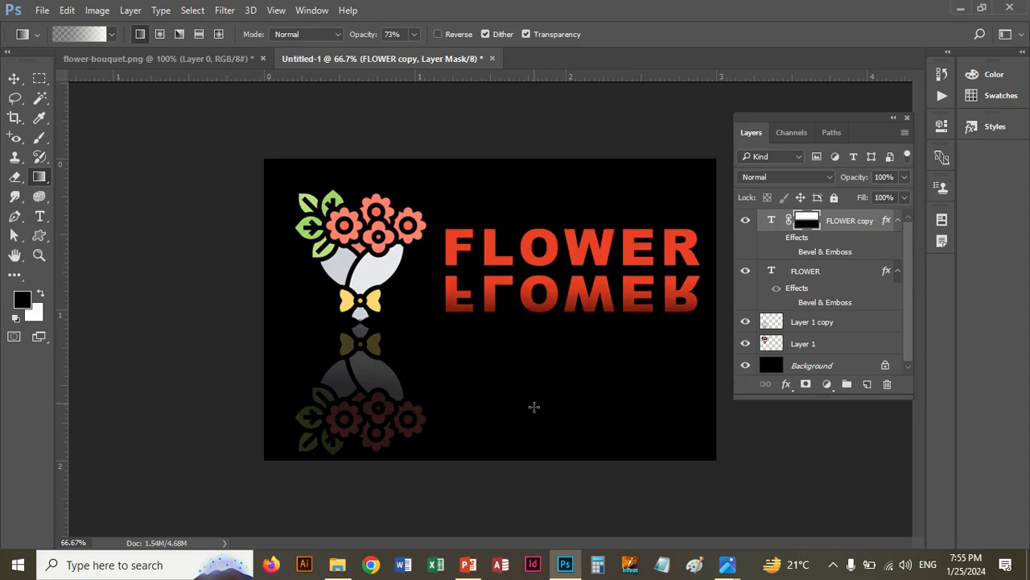
drag(507, 360, 504, 187)
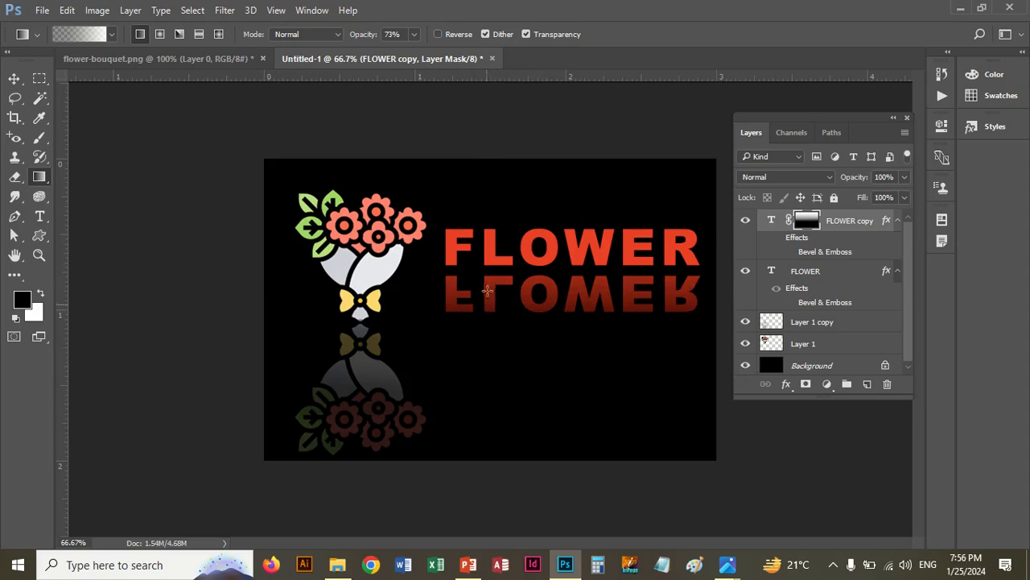
drag(488, 288, 475, 326)
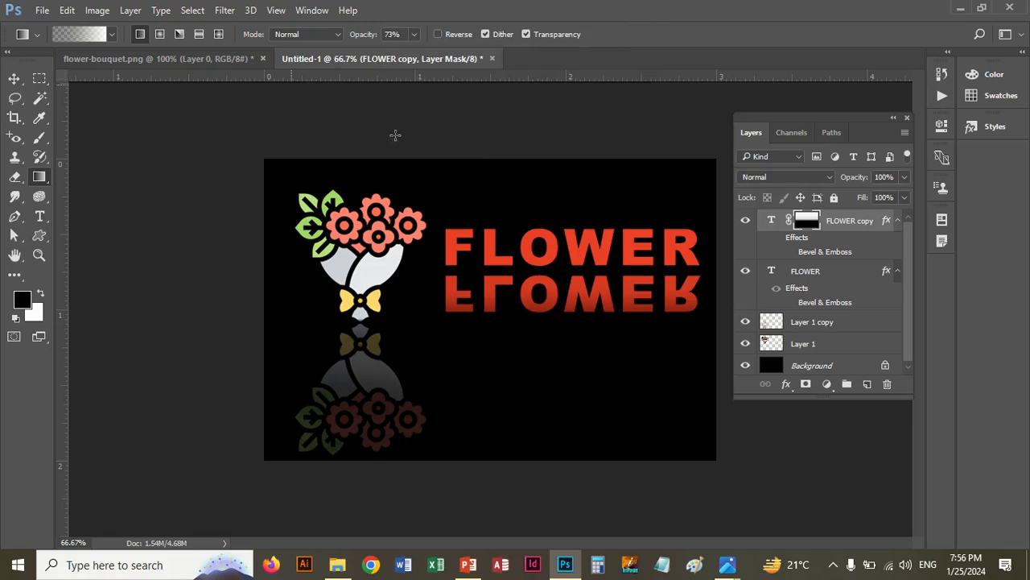
Set the Gradient tool opacity to 90% and draw an upward gradient from below the reflected text on the mask.
click(411, 35)
drag(418, 53, 426, 53)
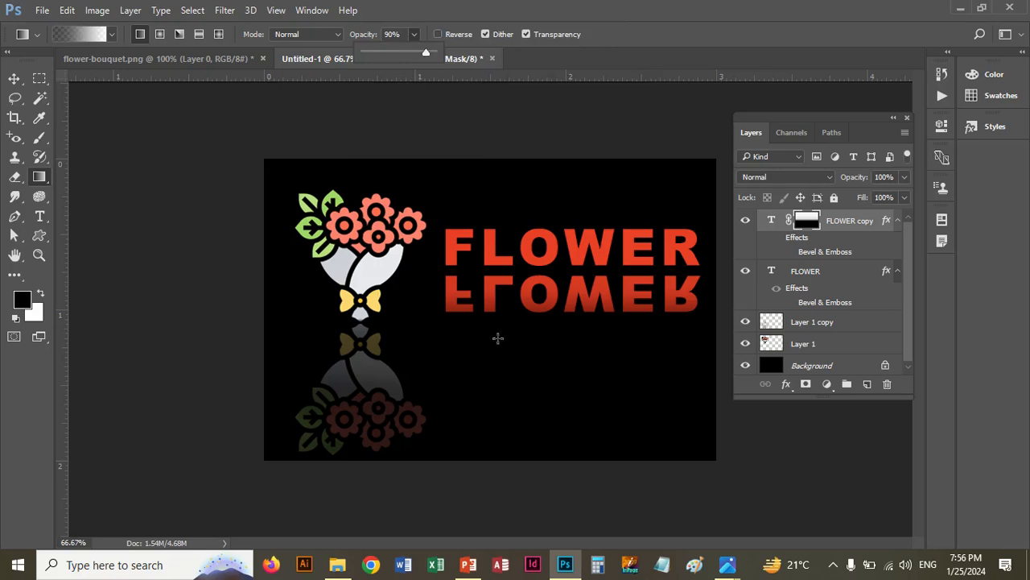
drag(497, 338, 497, 284)
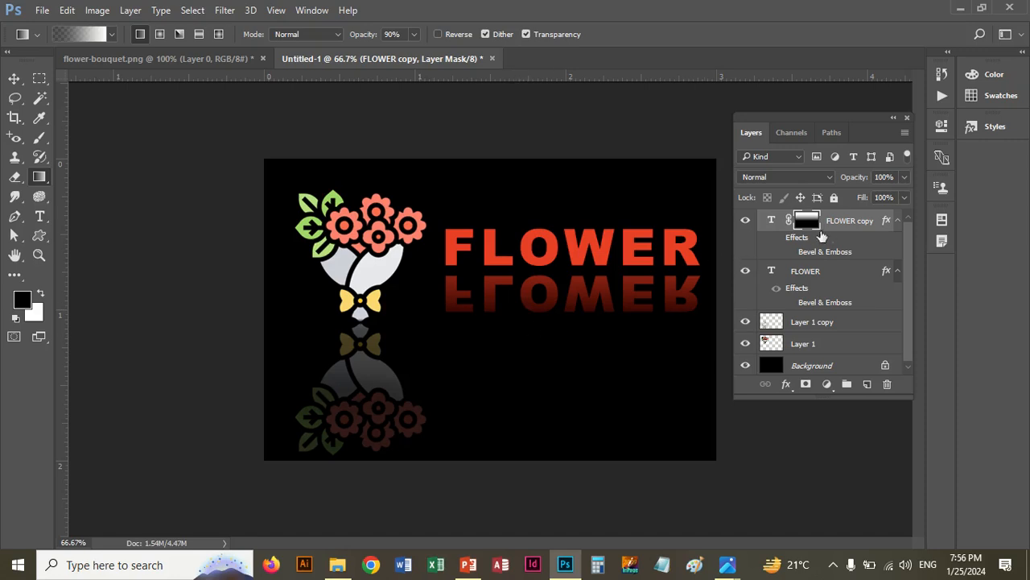
Rasterize the type of the flipped FLOWER copy layer.
click(775, 223)
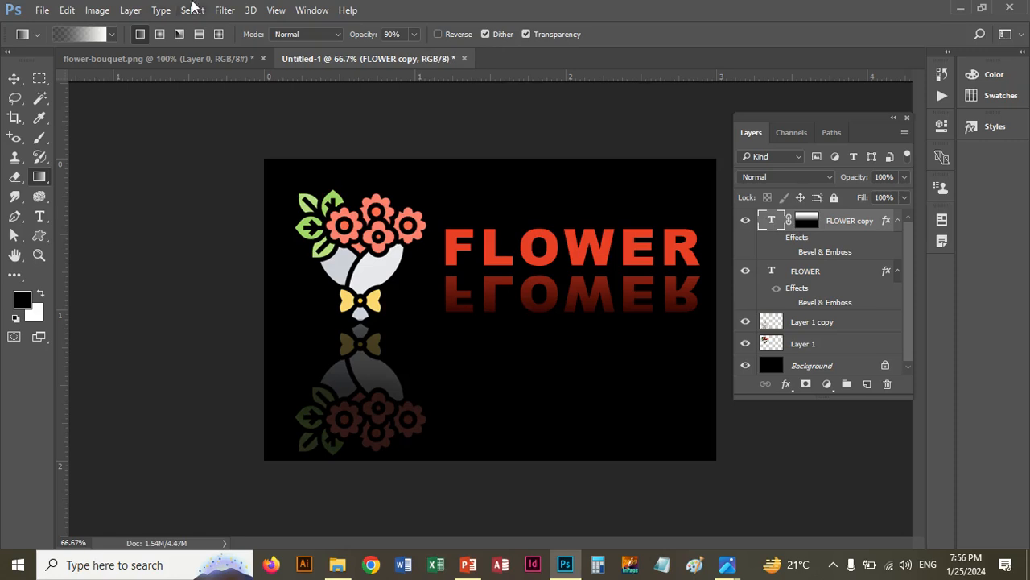
click(157, 11)
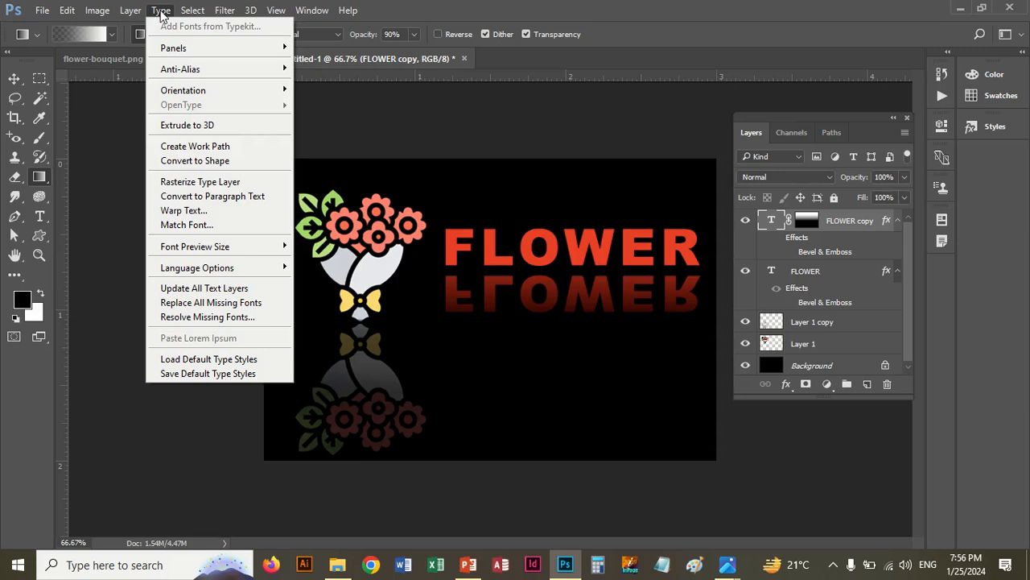
click(230, 181)
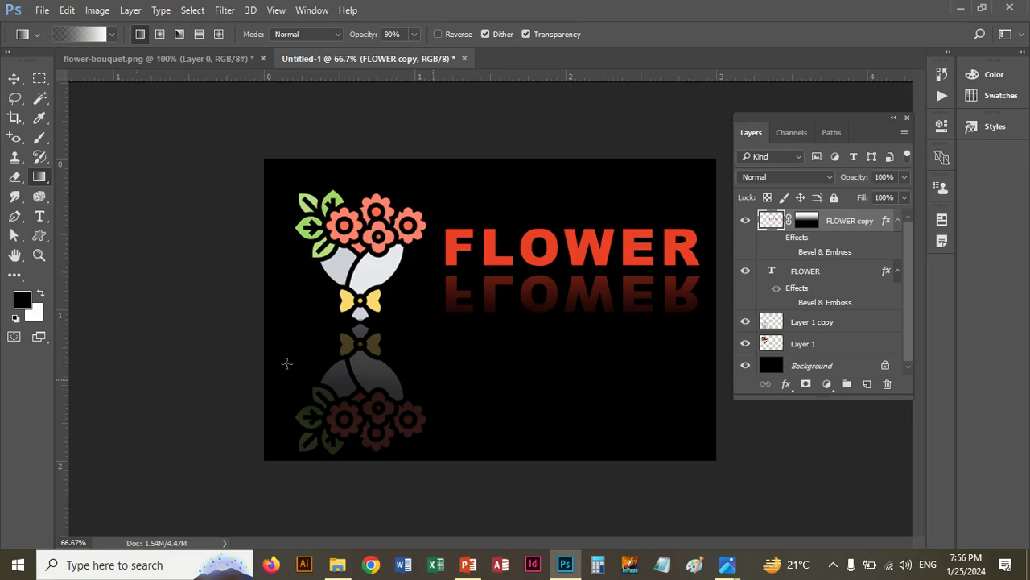
Soften the reflected FLOWER text by brushing over it with the Blur tool at 39% strength.
click(28, 198)
click(63, 197)
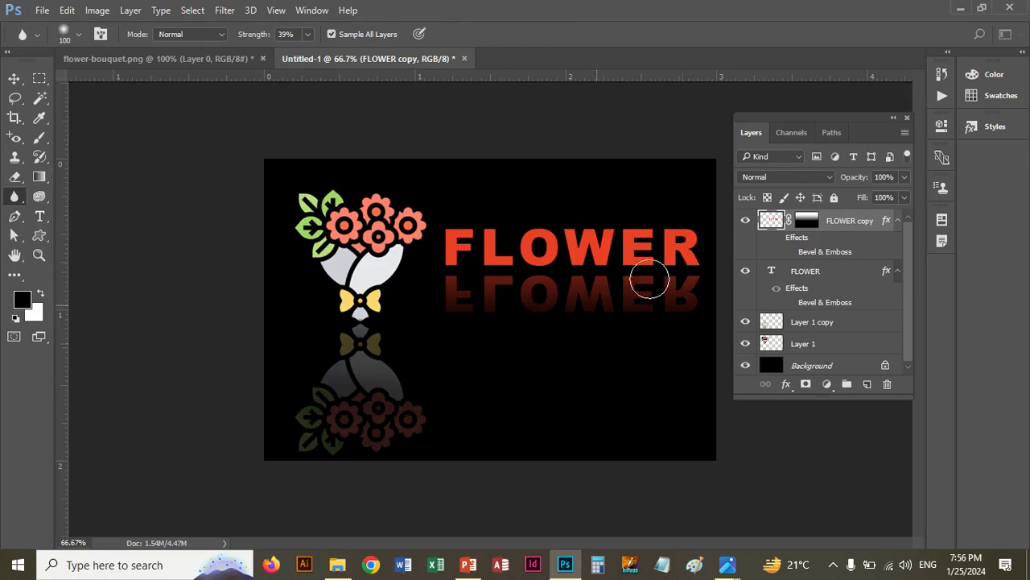
mouse_move(406, 318)
mouse_down()
mouse_move(437, 308)
mouse_move(421, 306)
mouse_move(703, 294)
mouse_move(434, 298)
mouse_up()
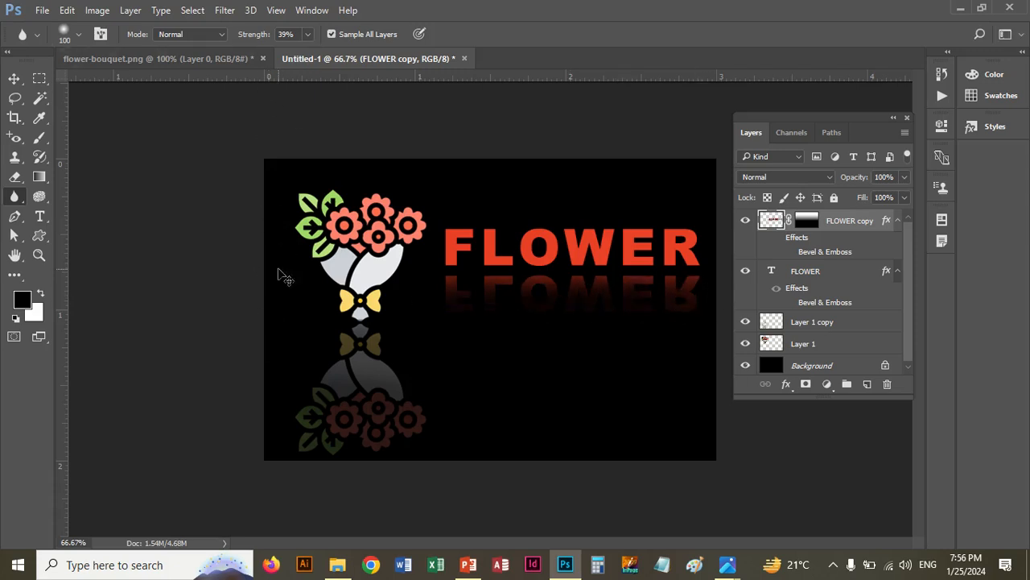
Undo the previous blur and try softening the reflected FLOWER text with the Blur tool at 54% strength.
key(ctrl+z)
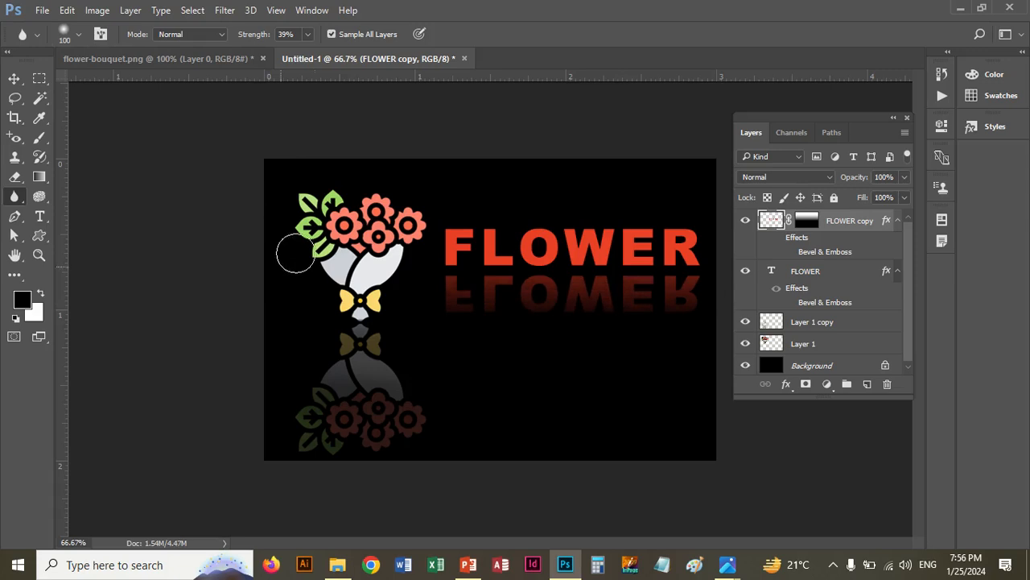
click(307, 35)
drag(304, 53, 316, 52)
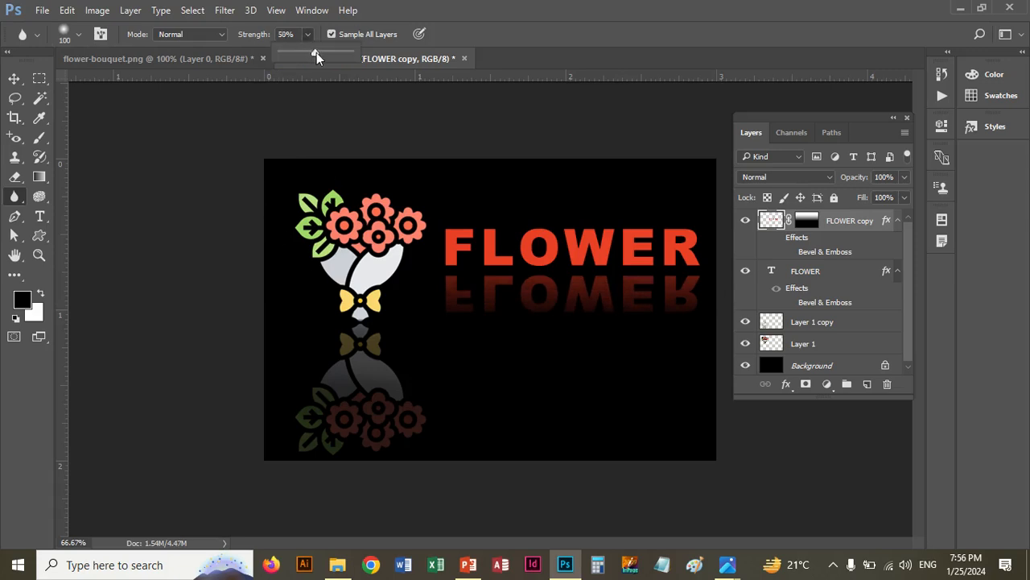
click(459, 304)
drag(459, 304, 708, 306)
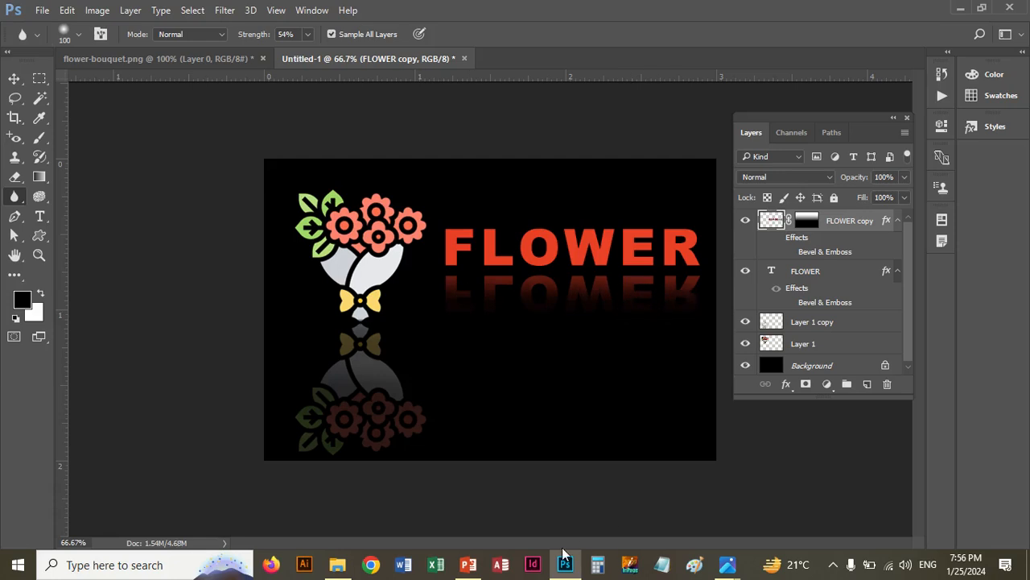
key(ctrl+z)
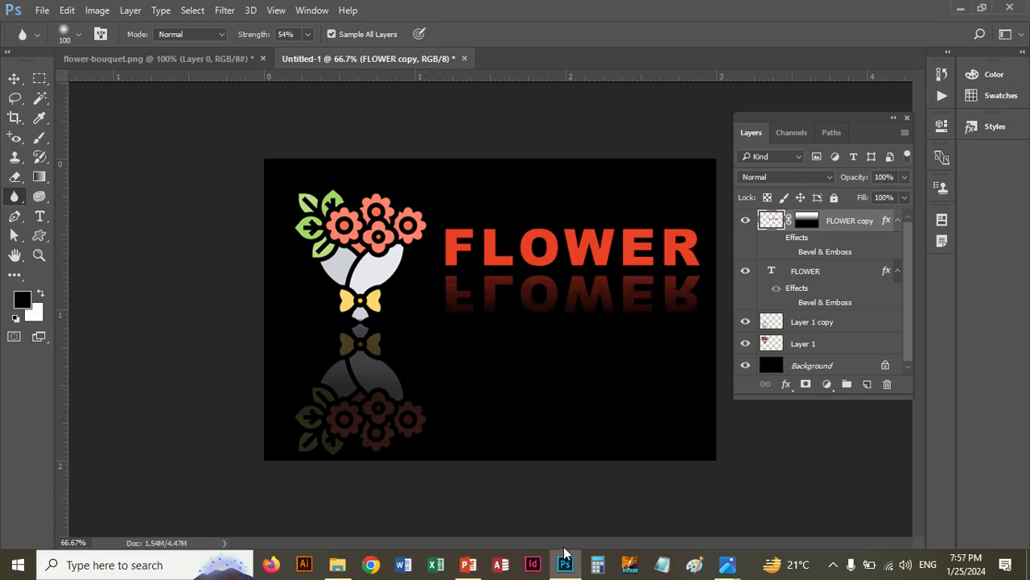
Set the Blur tool strength to 34% and undo the added empty layer.
click(307, 35)
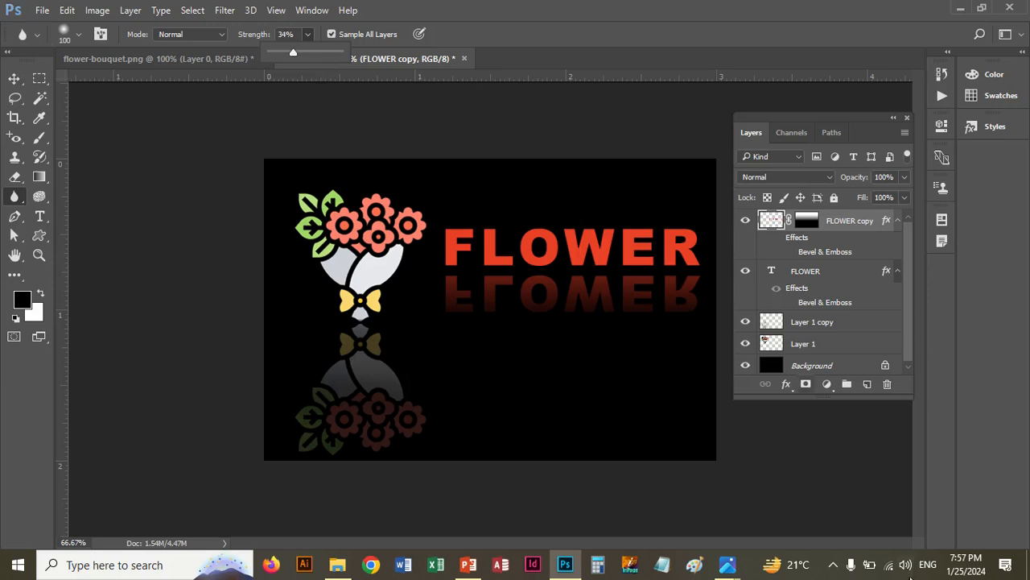
click(867, 385)
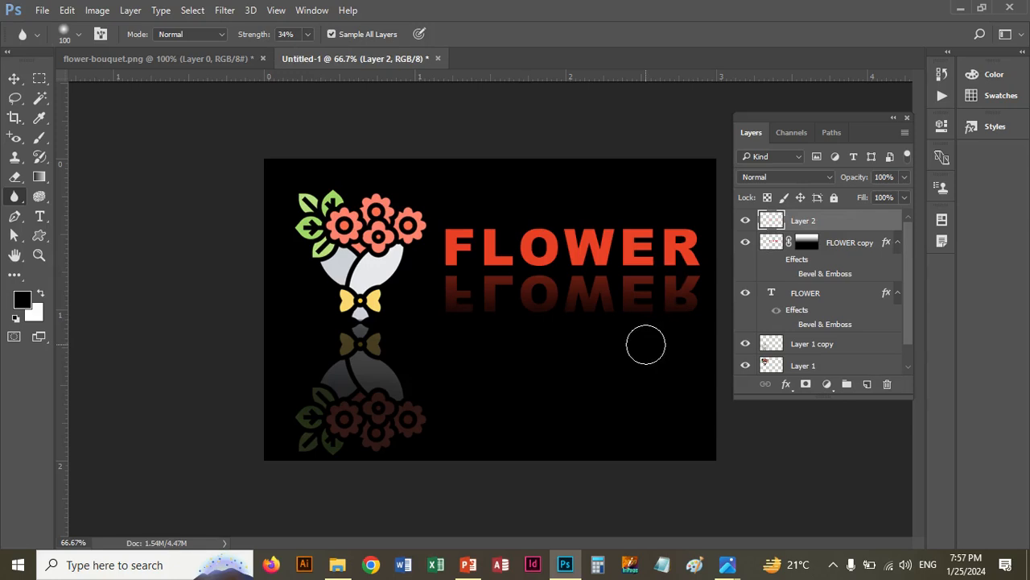
key(ctrl+z)
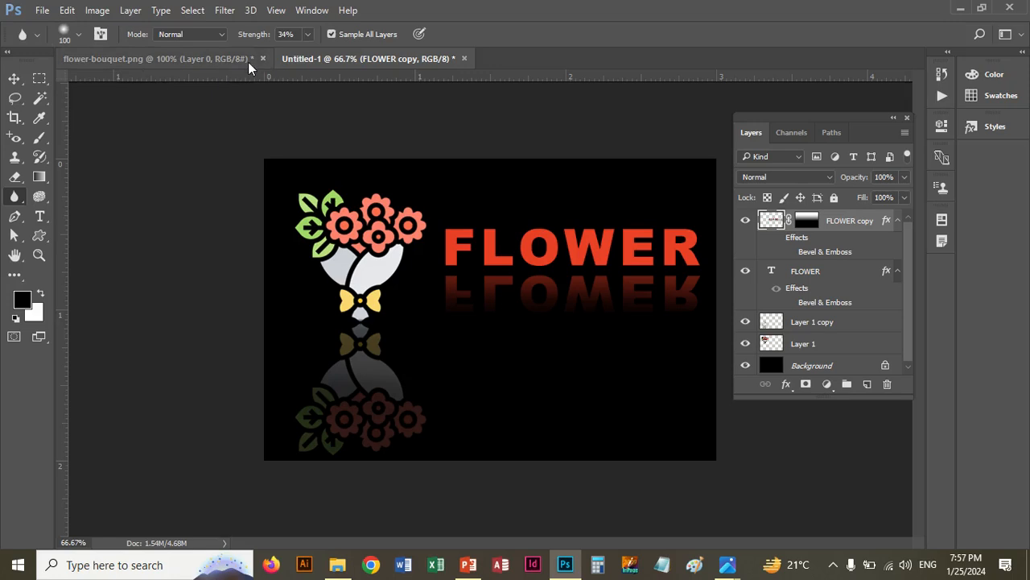
Start opening an image file and browse to the Photo Gallery 2023 folder inside Photos Galleries.
click(42, 10)
click(58, 42)
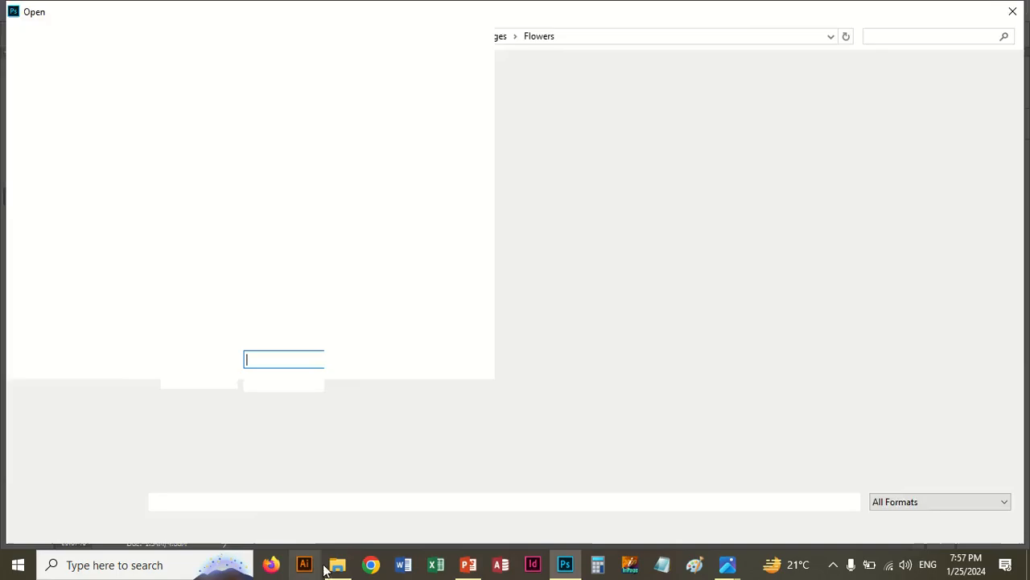
click(337, 567)
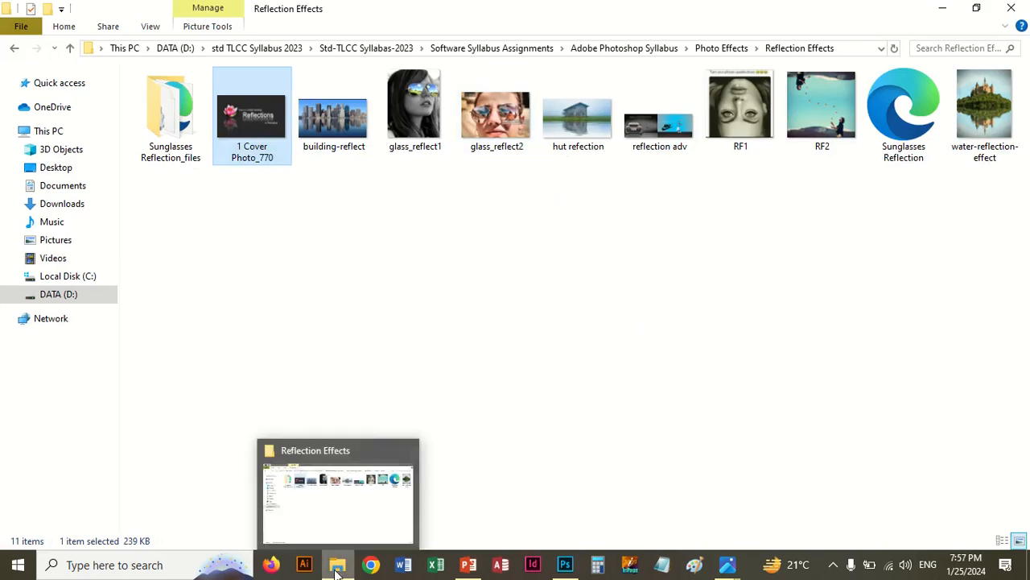
click(533, 518)
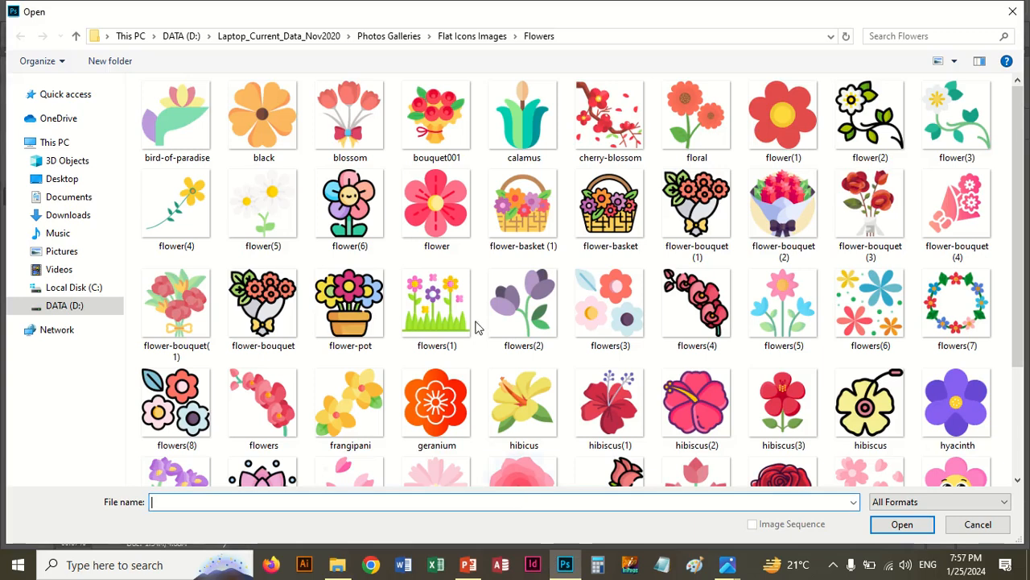
click(413, 39)
click(189, 140)
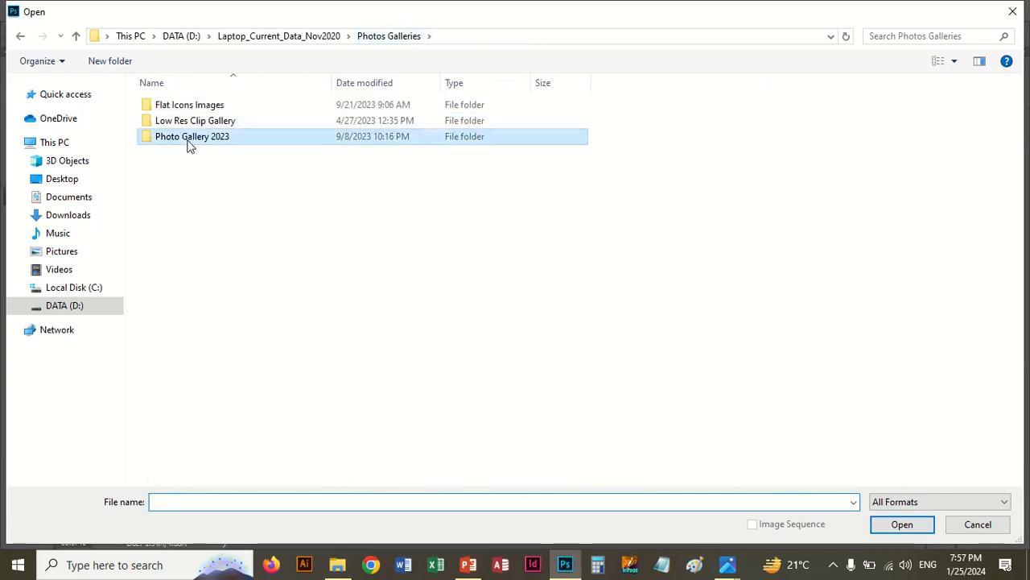
double_click(189, 141)
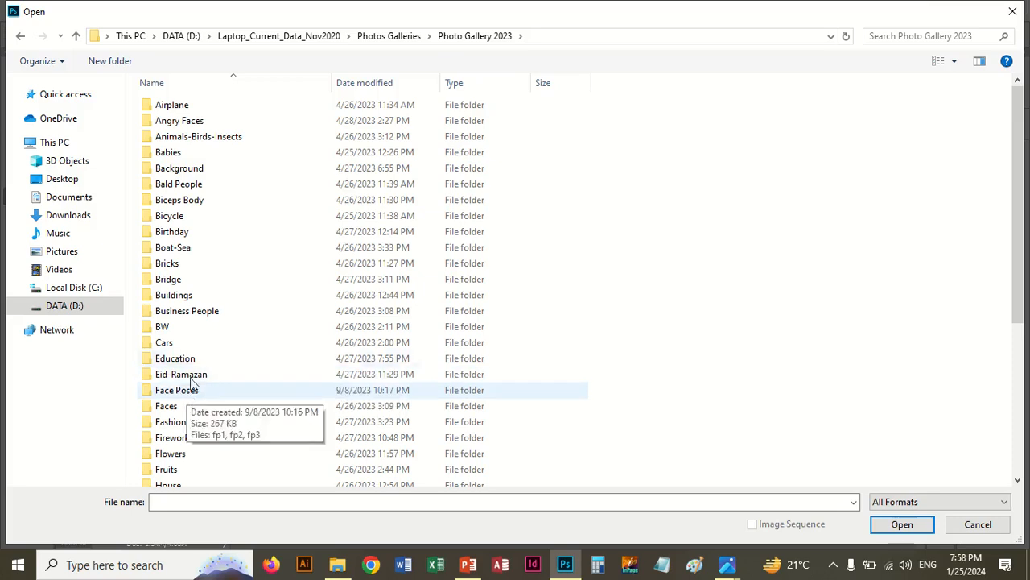
Look through the Face Poses and Faces folders for a portrait with glasses.
click(203, 315)
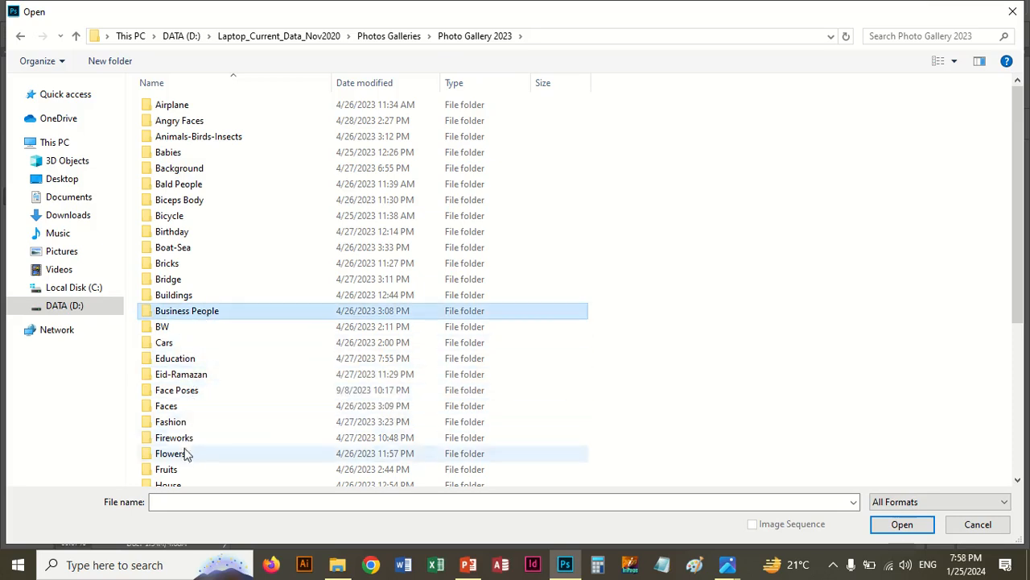
double_click(189, 390)
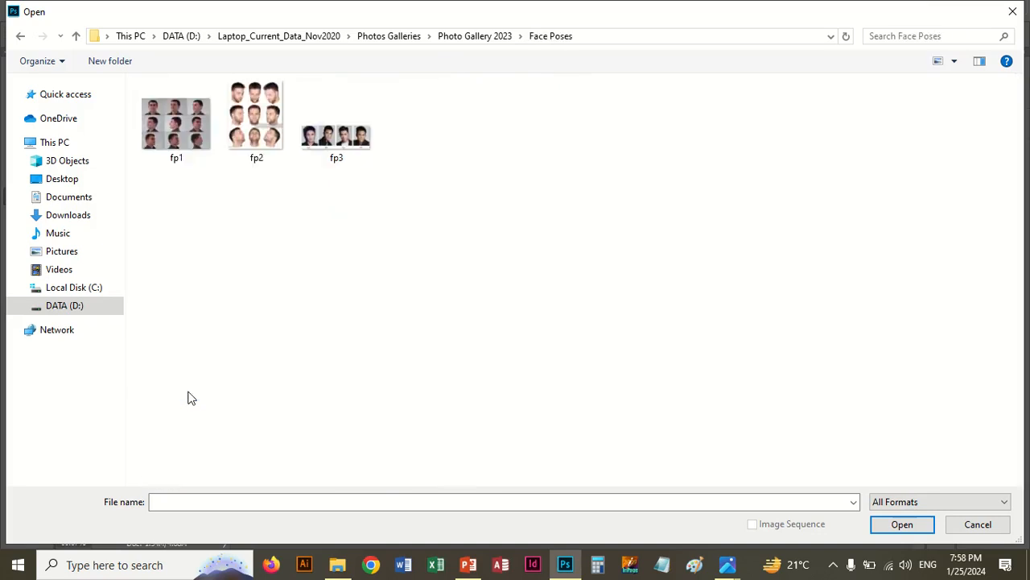
click(464, 37)
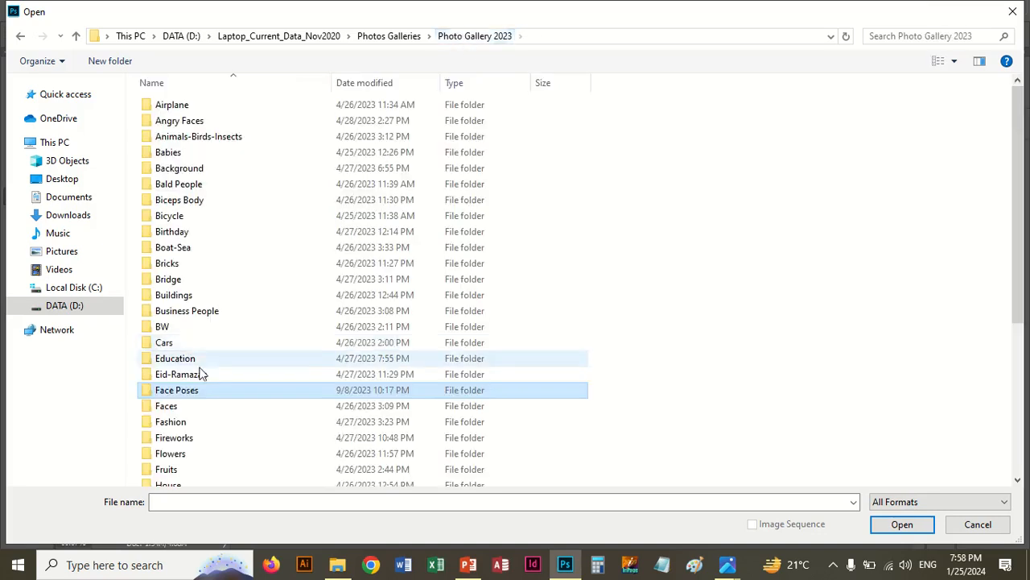
click(178, 409)
double_click(179, 409)
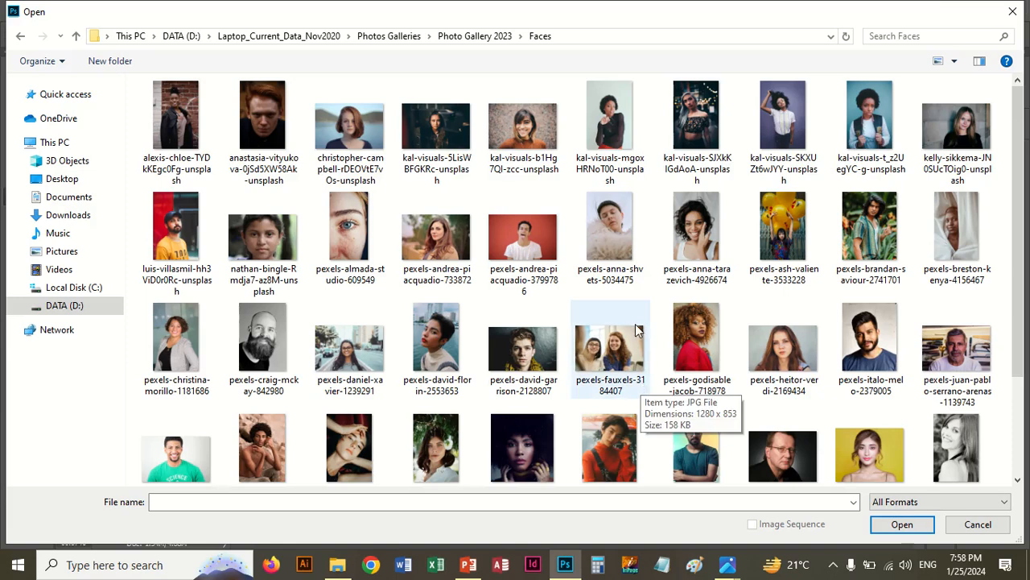
click(467, 37)
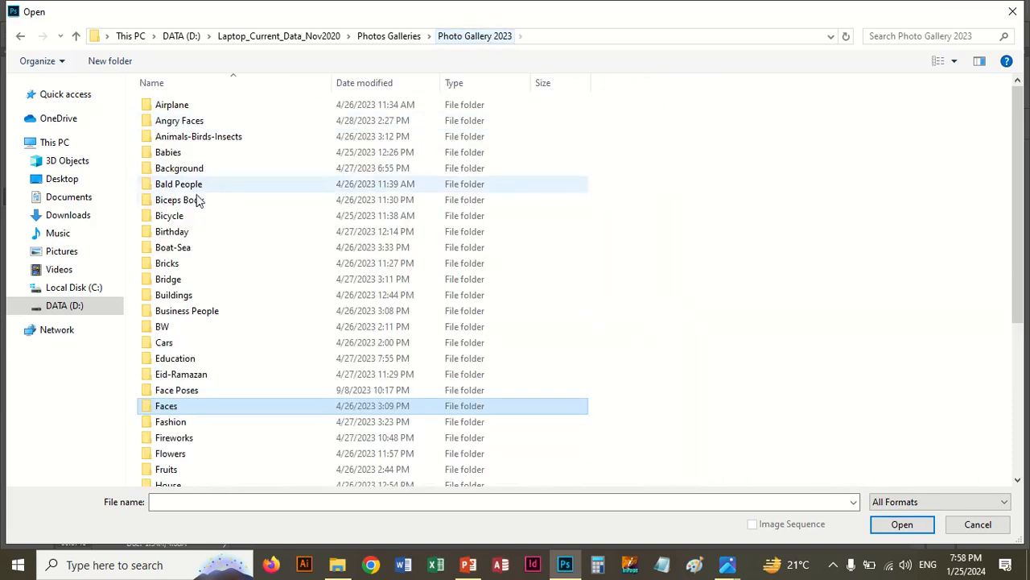
Open the p4 photo of the laughing man in sunglasses from the People folder.
click(187, 201)
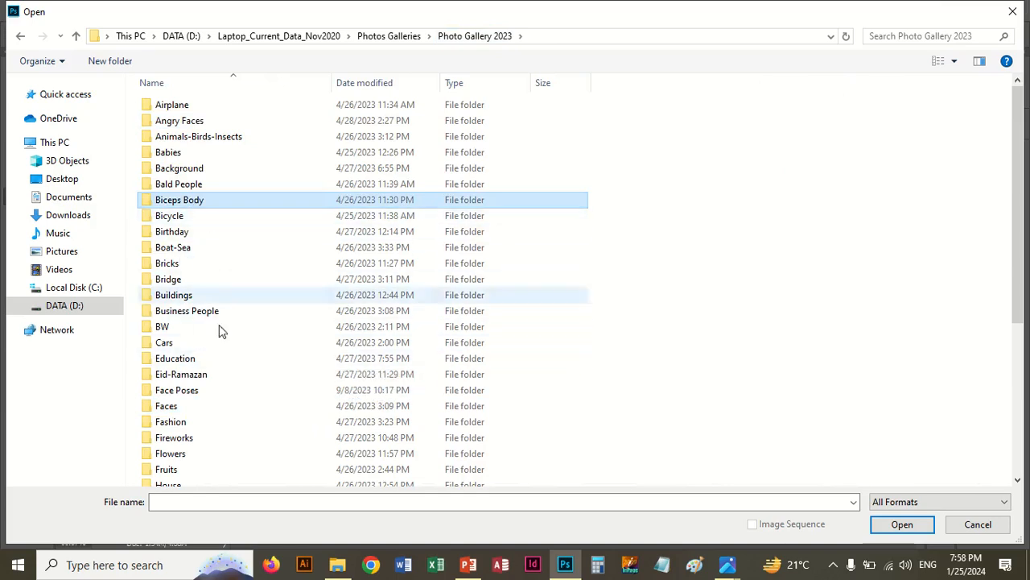
click(183, 422)
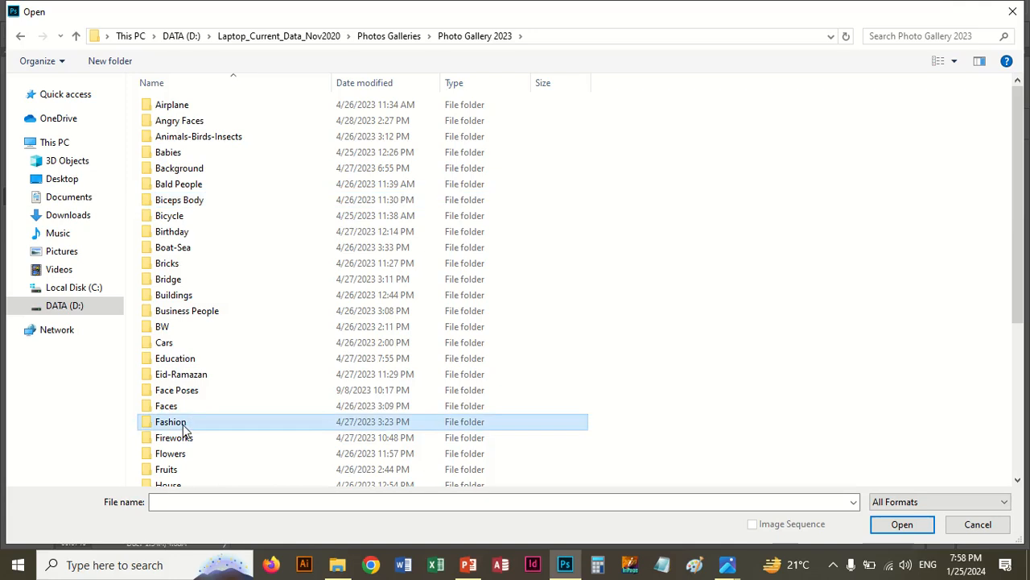
key(p)
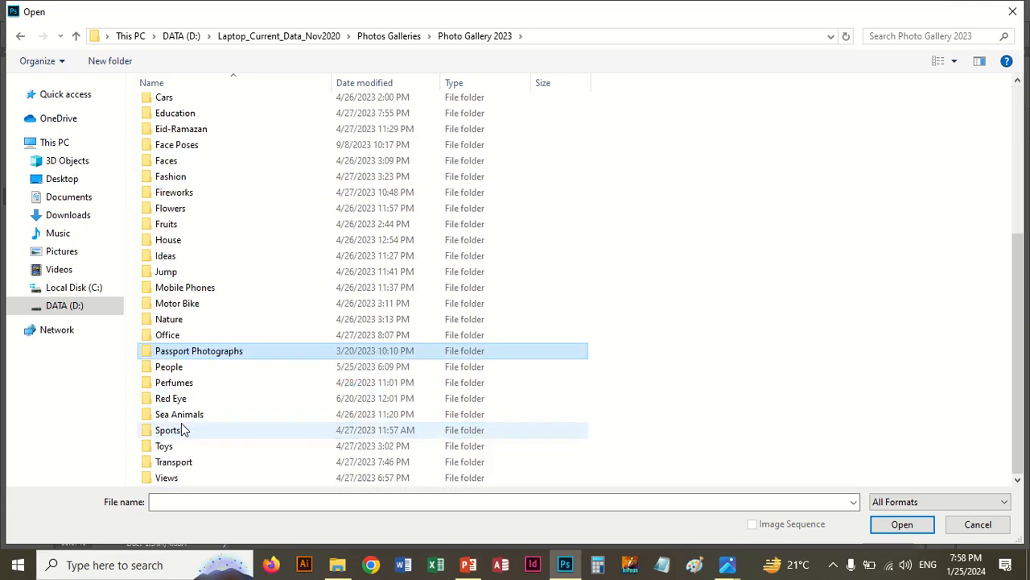
double_click(185, 368)
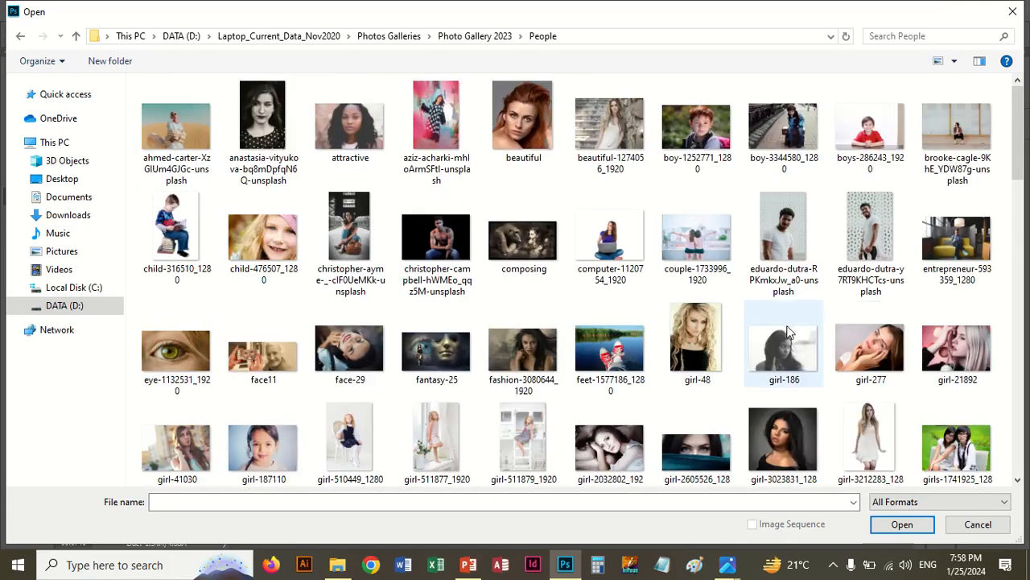
scroll(788, 330, down, 3)
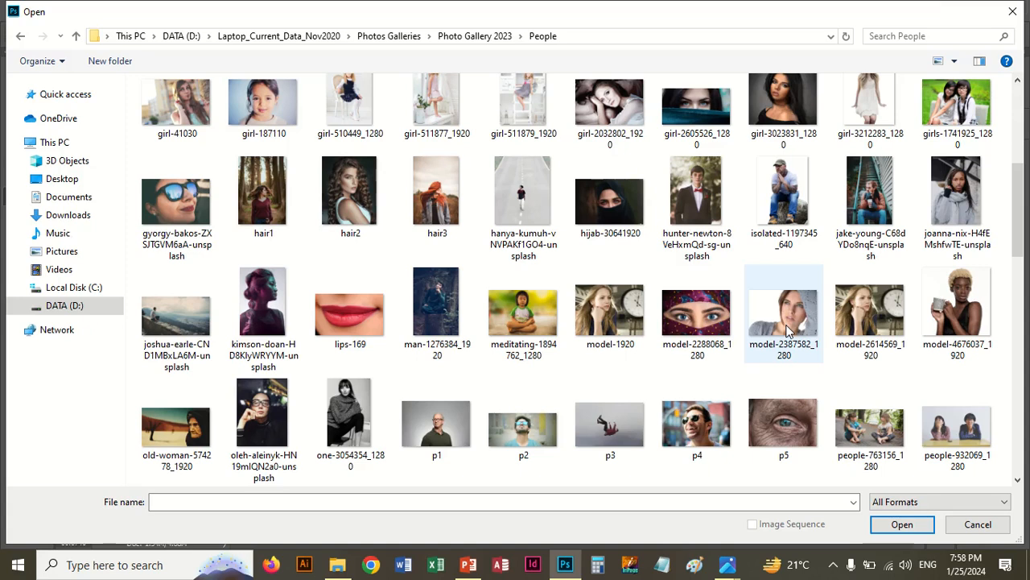
click(697, 427)
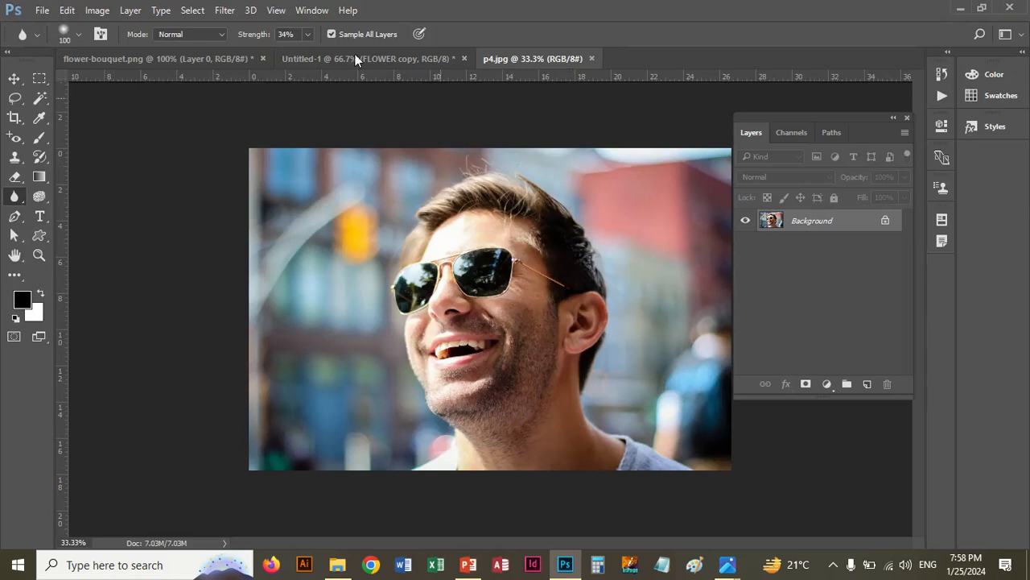
Open the dark Unsplash portrait of the person in black-framed glasses resting chin on hand from the People folder.
click(43, 11)
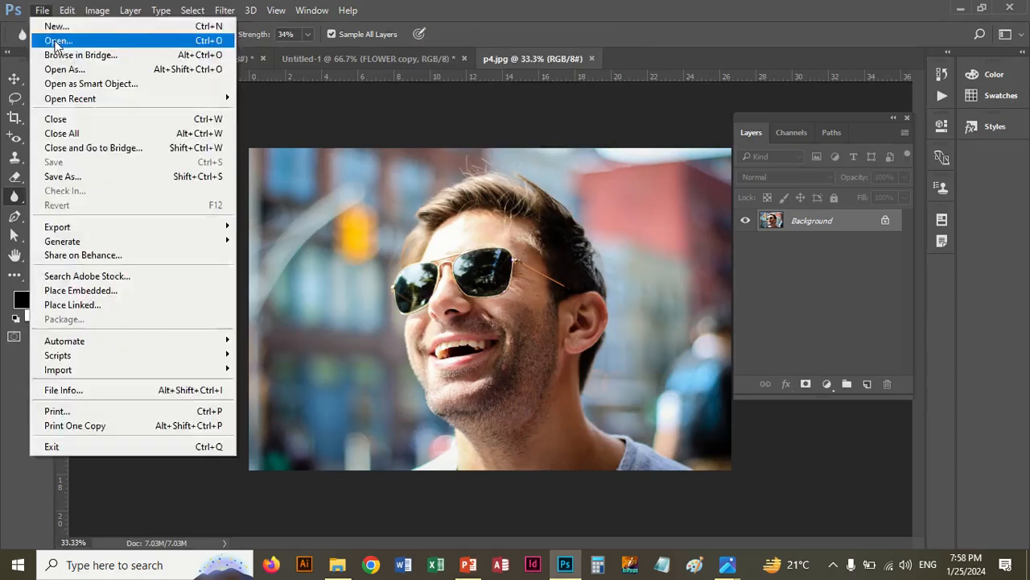
click(45, 39)
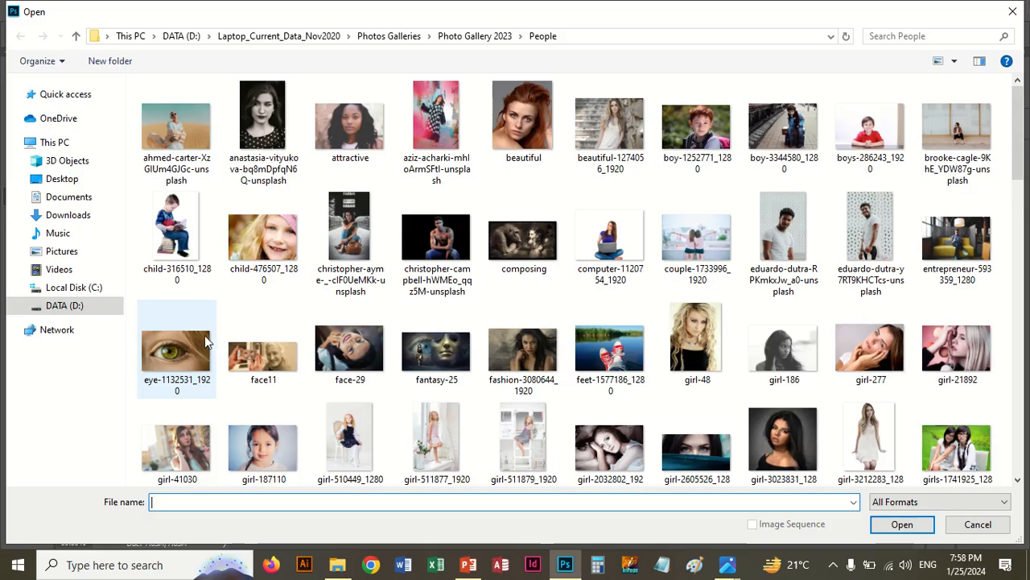
scroll(225, 397, down, 1)
scroll(225, 397, down, 2)
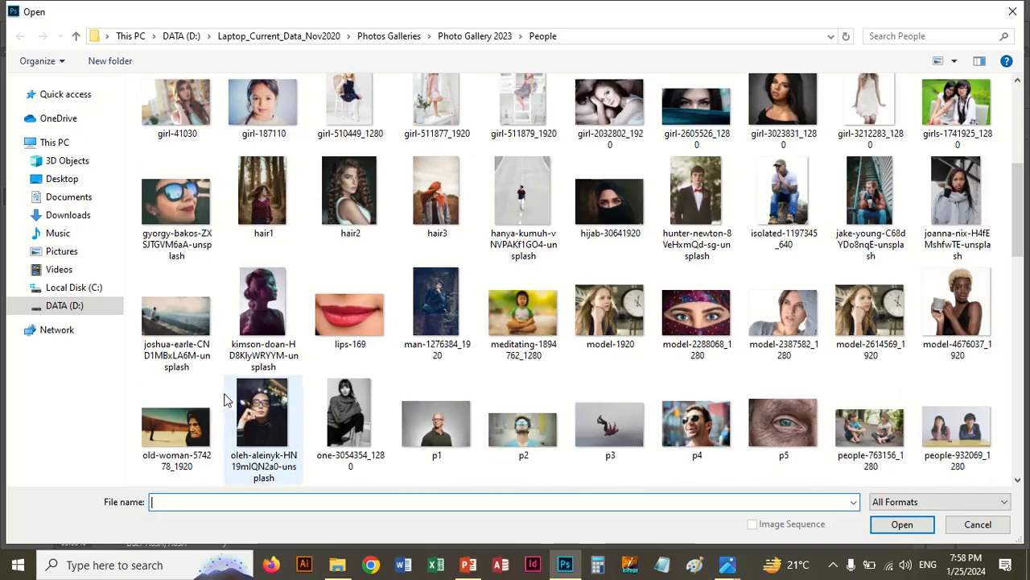
click(268, 422)
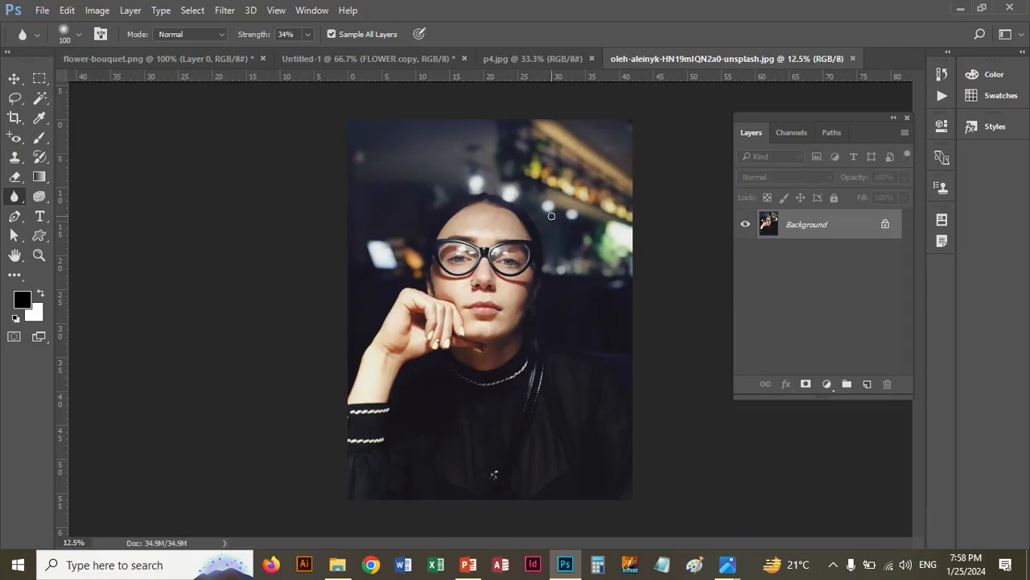
Unlock the portrait's background layer and copy a rectangular area of blurred lights at the photo's upper right to a new layer.
click(886, 224)
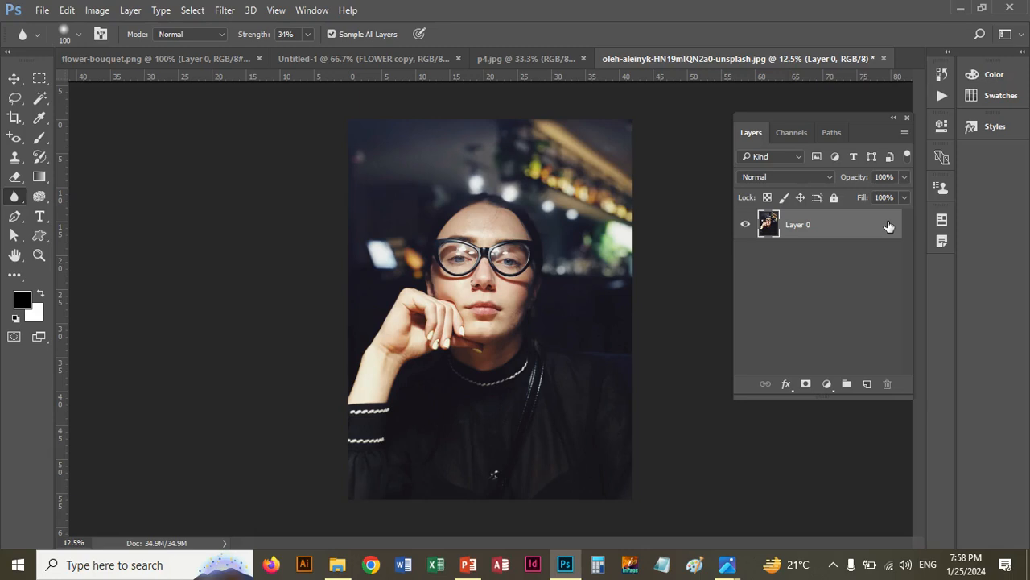
click(40, 80)
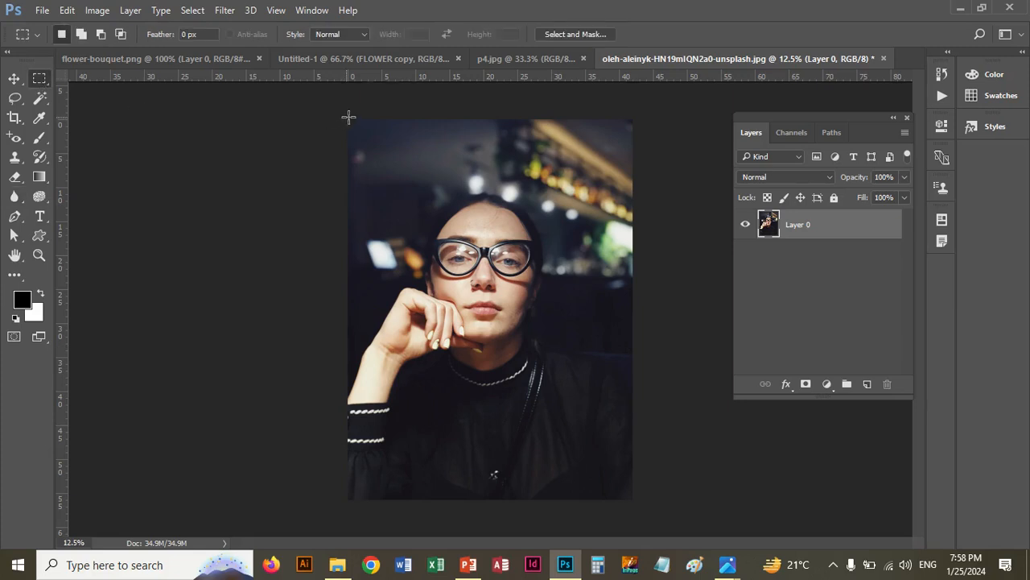
drag(348, 118, 562, 155)
click(588, 174)
drag(463, 118, 643, 191)
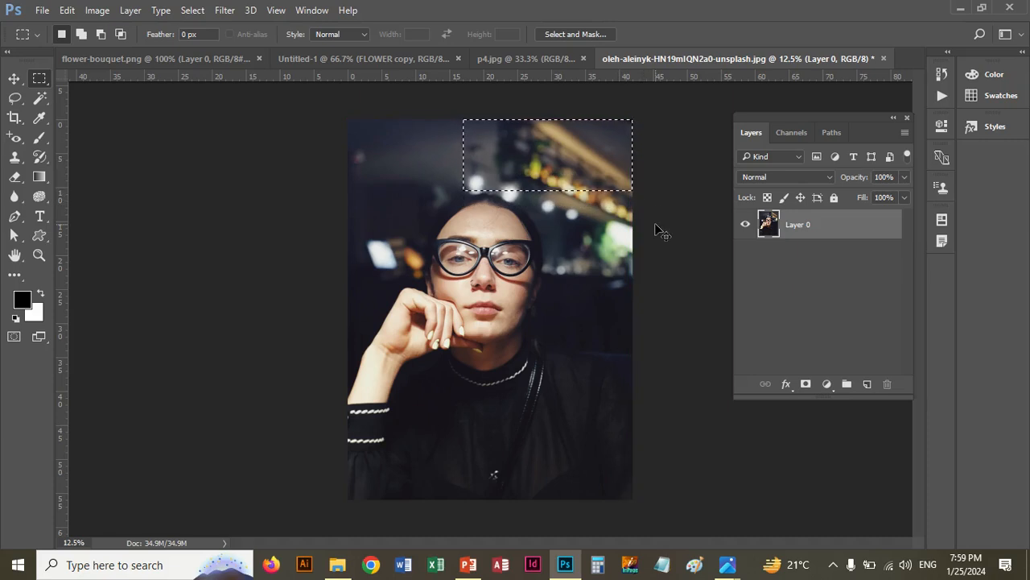
key(ctrl+j)
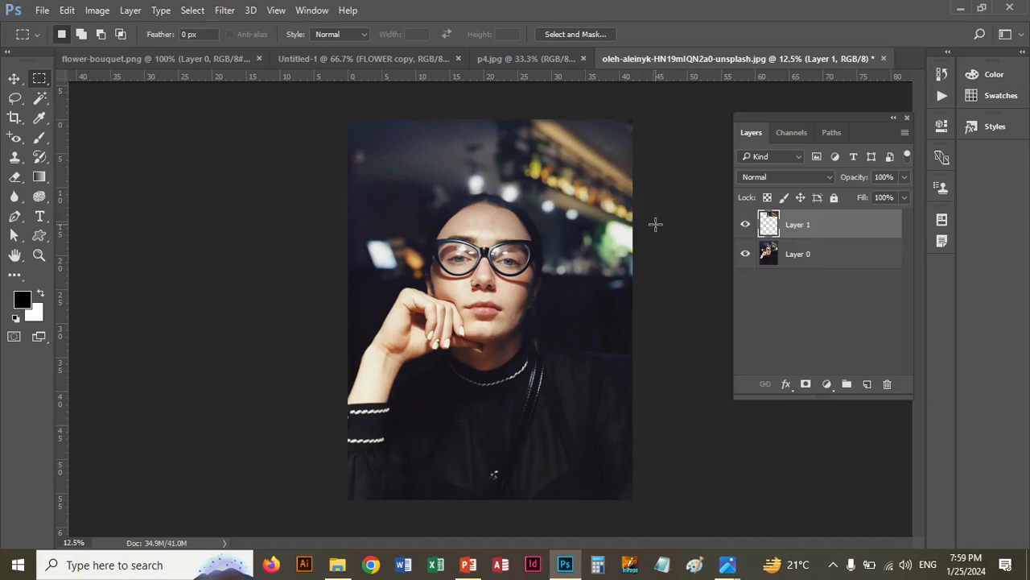
Select both lenses of the black-framed glasses on Layer 0 with the Quick Selection tool, trimming the spill onto the frame.
click(791, 256)
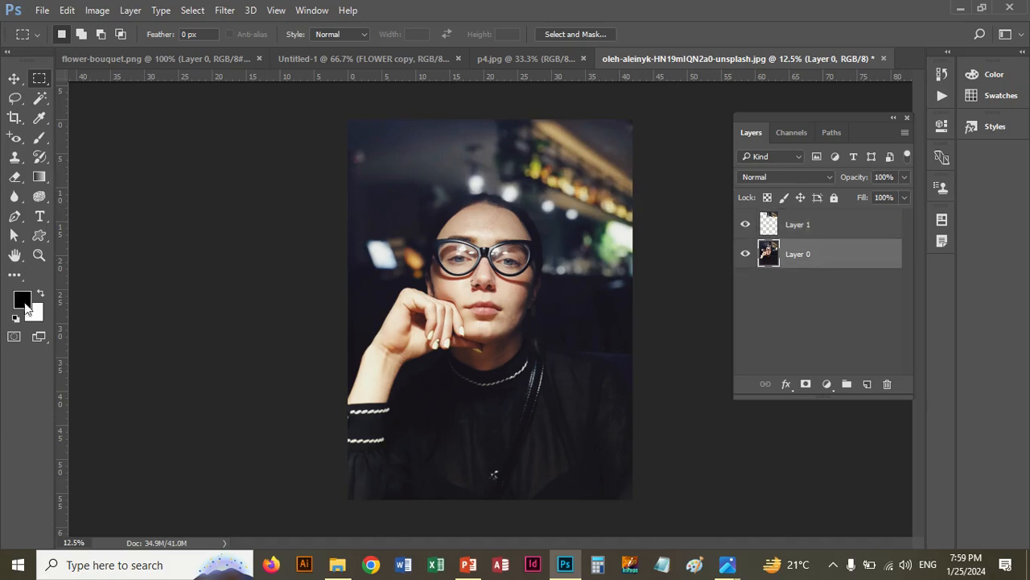
click(38, 255)
click(484, 266)
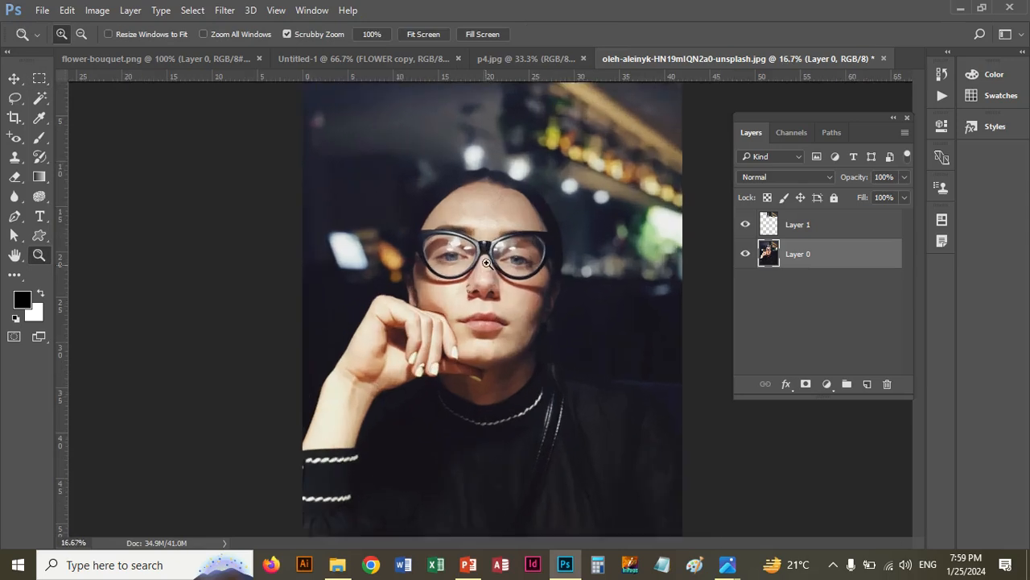
click(497, 263)
click(498, 263)
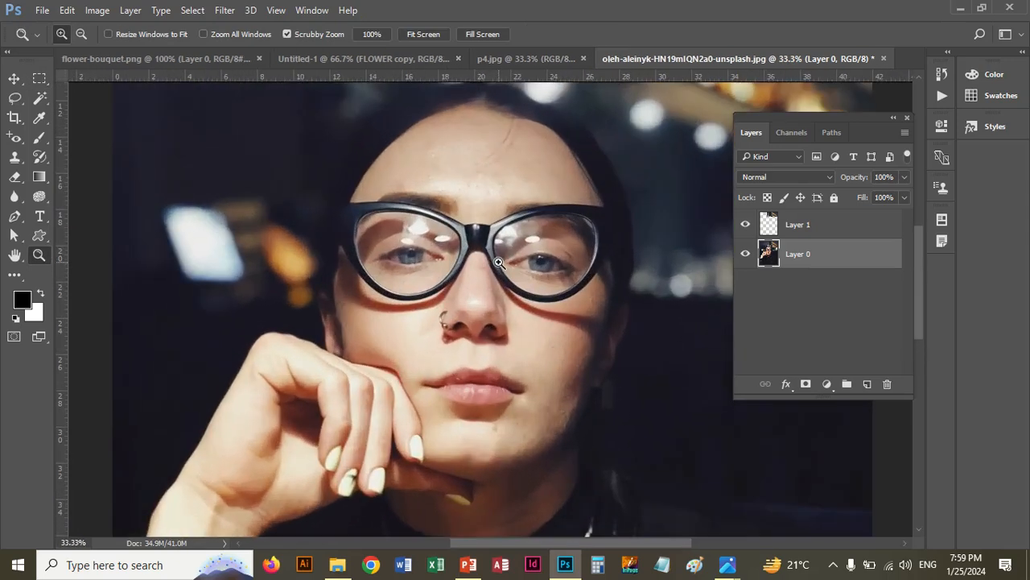
right_click(41, 99)
click(81, 102)
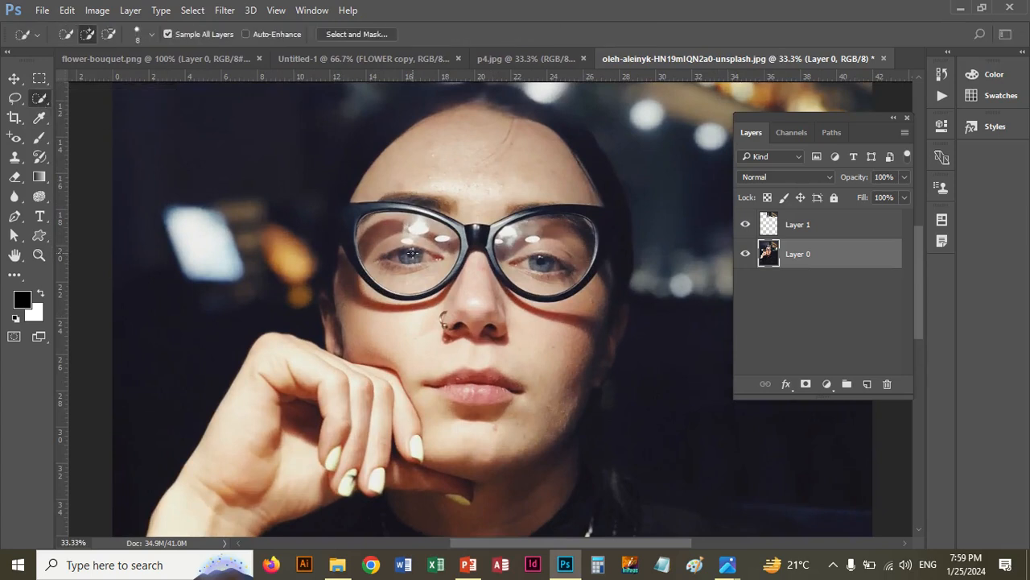
mouse_move(392, 240)
mouse_down()
mouse_move(372, 224)
mouse_move(446, 235)
mouse_move(366, 218)
mouse_up()
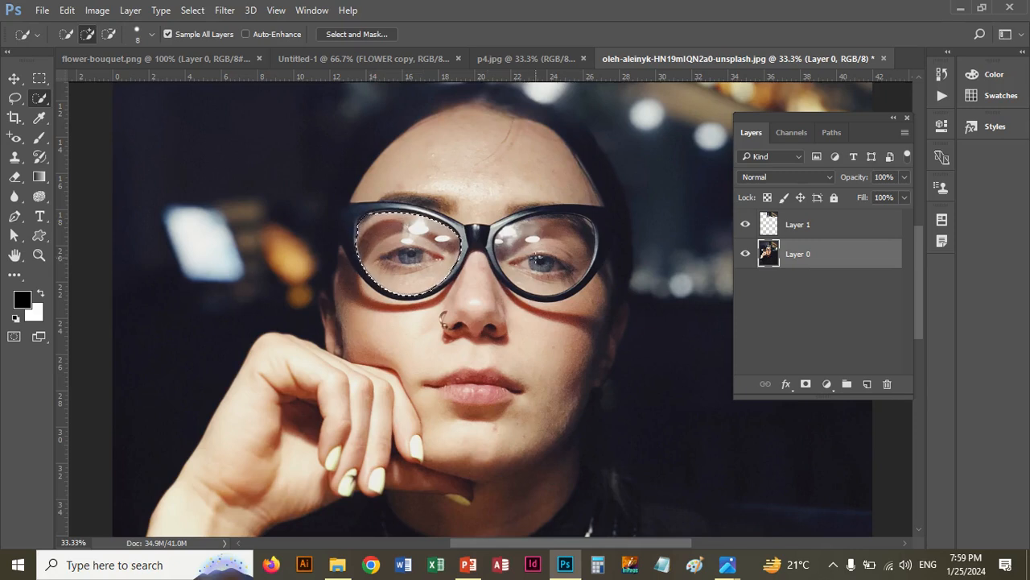
drag(561, 247, 543, 232)
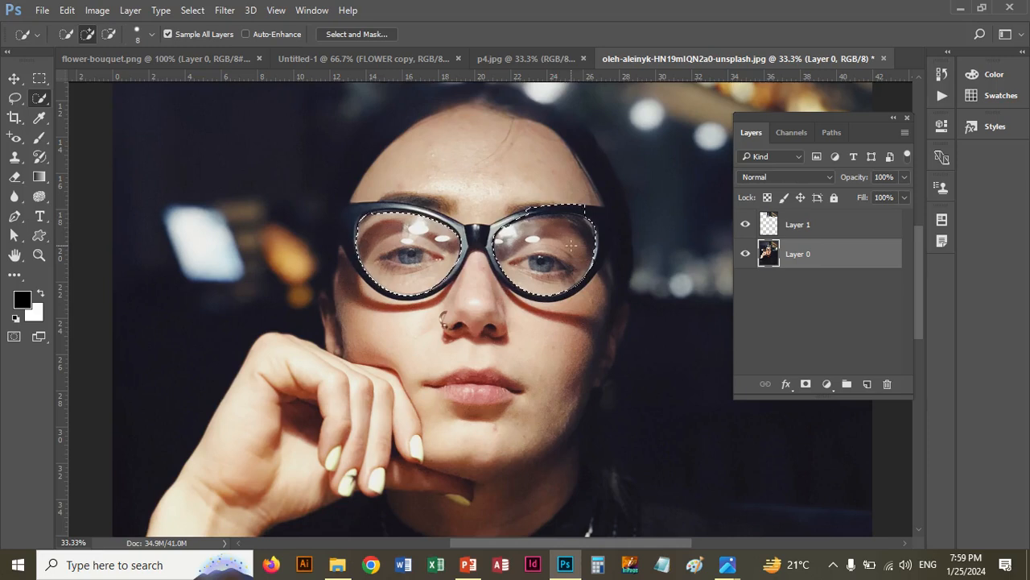
key(alt)
click(865, 385)
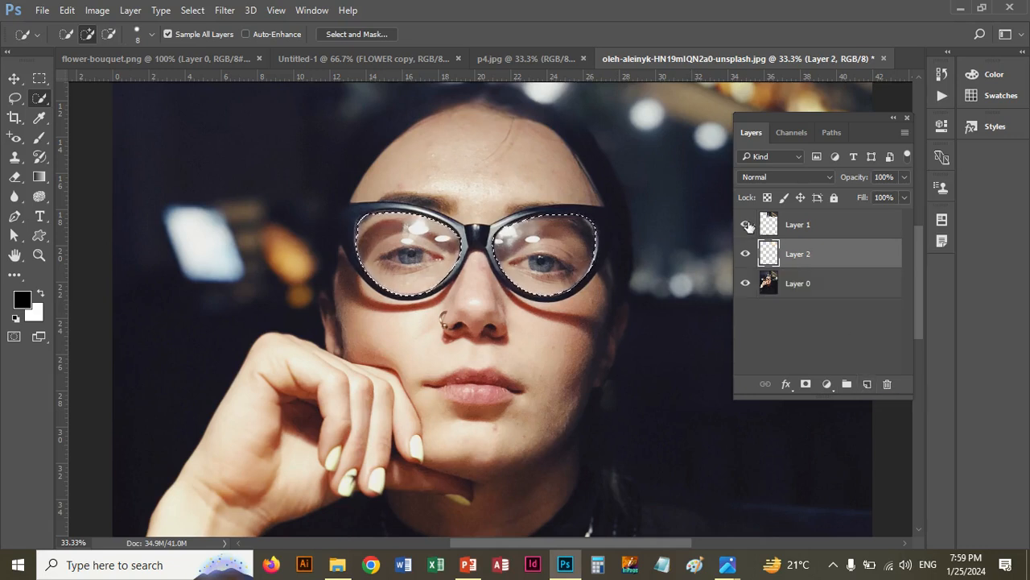
click(14, 79)
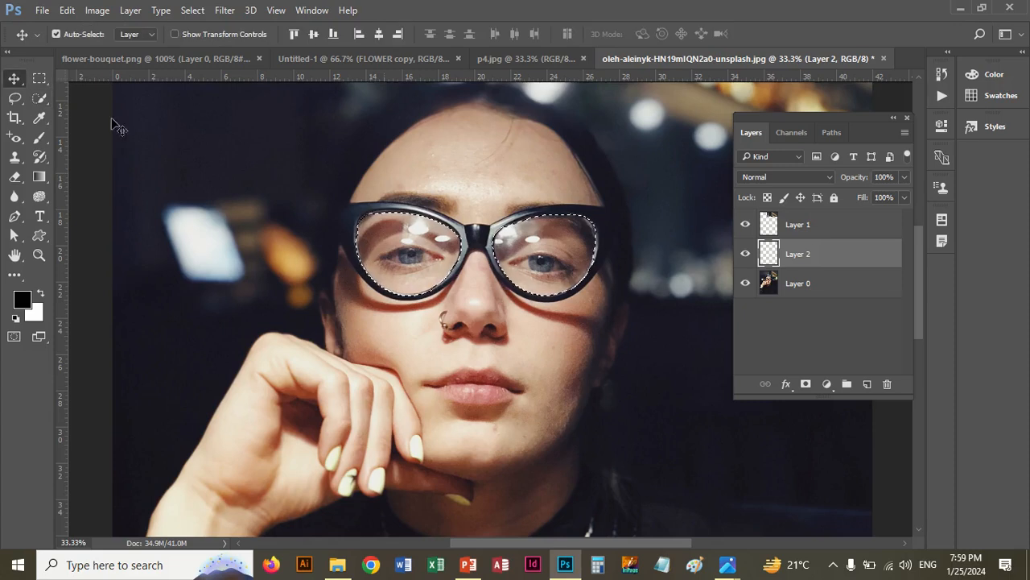
click(822, 226)
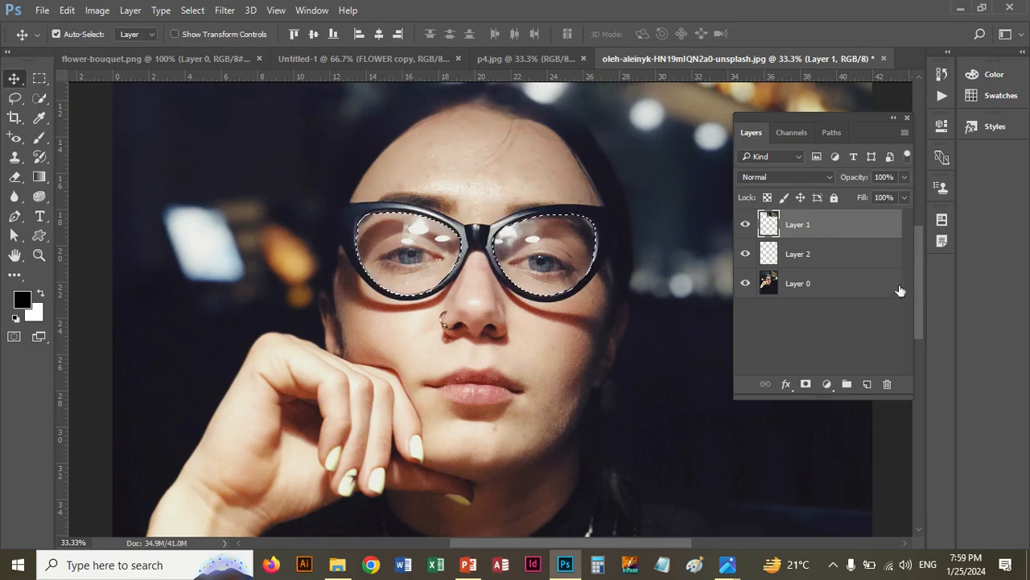
click(854, 263)
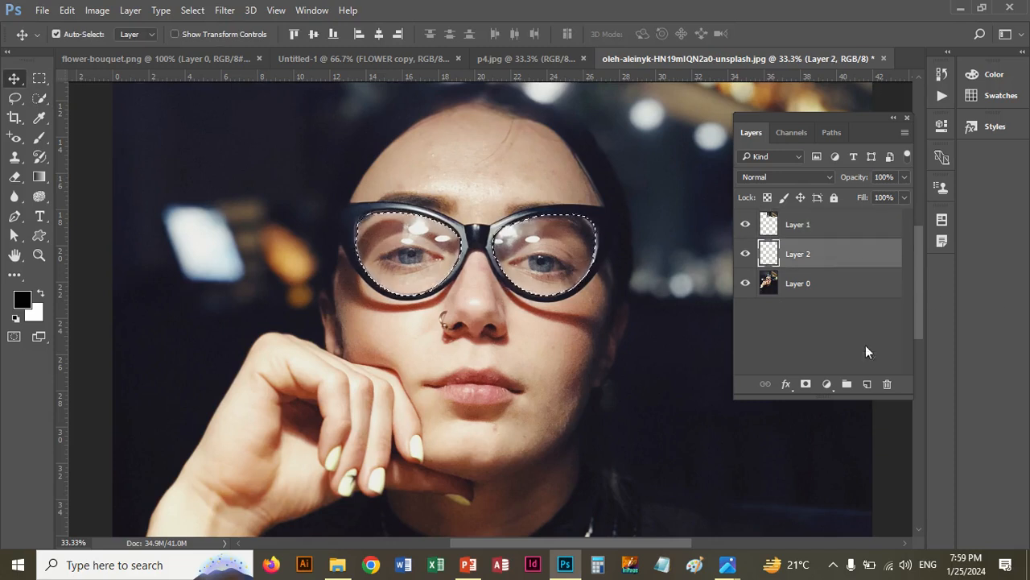
click(888, 384)
click(462, 225)
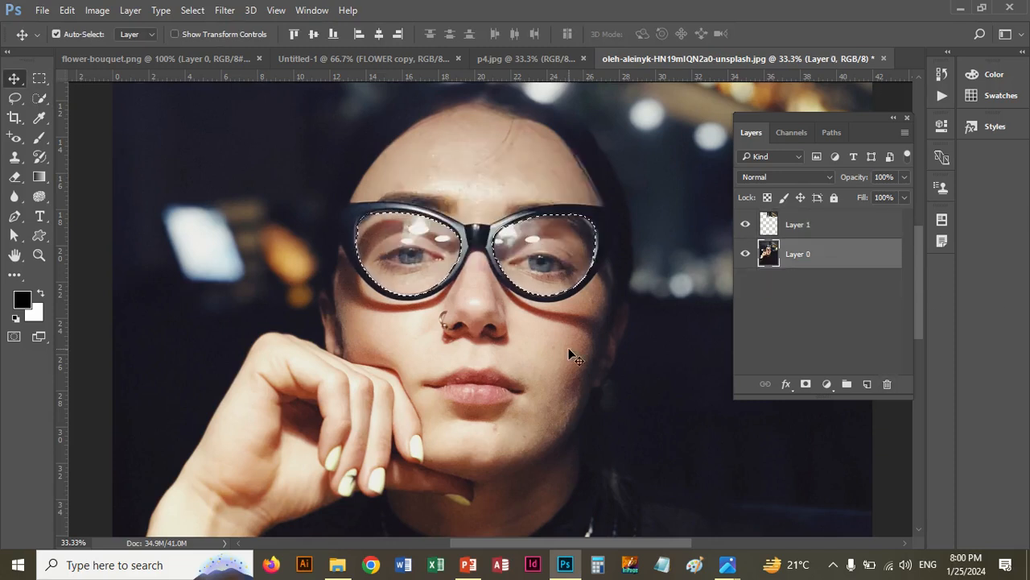
Save the lens selection as a new channel named 1.
click(822, 225)
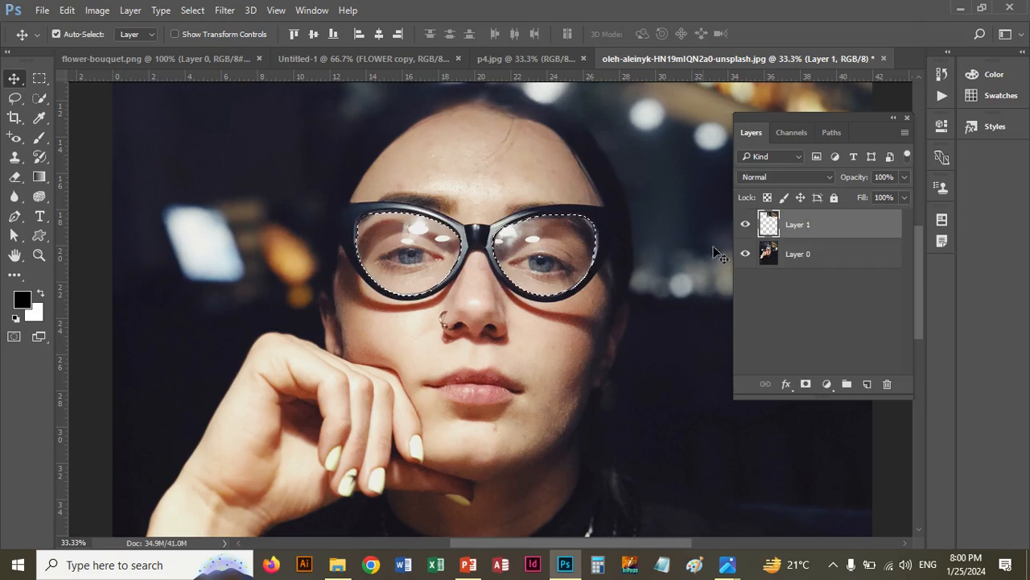
key(ctrl)
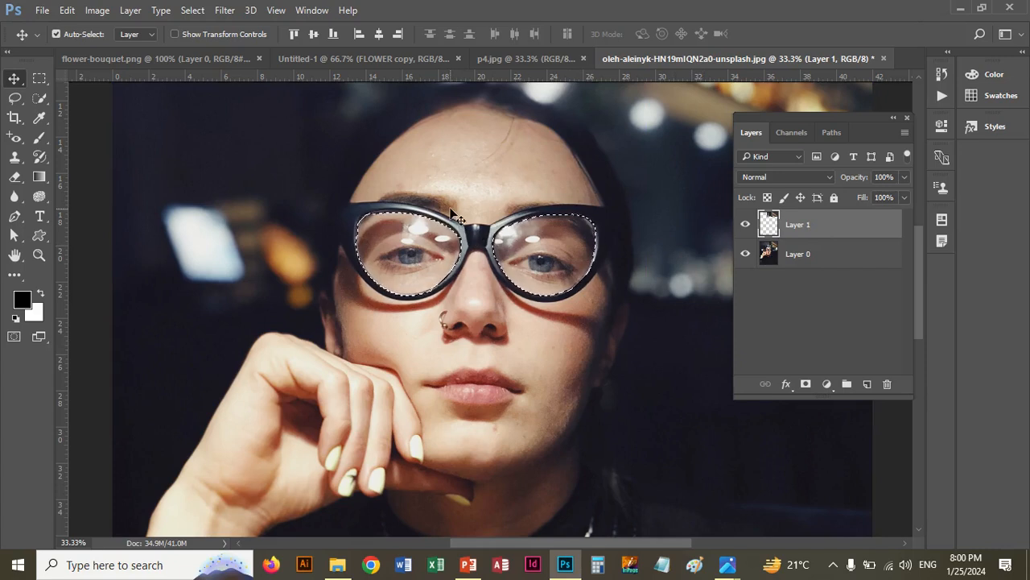
click(193, 9)
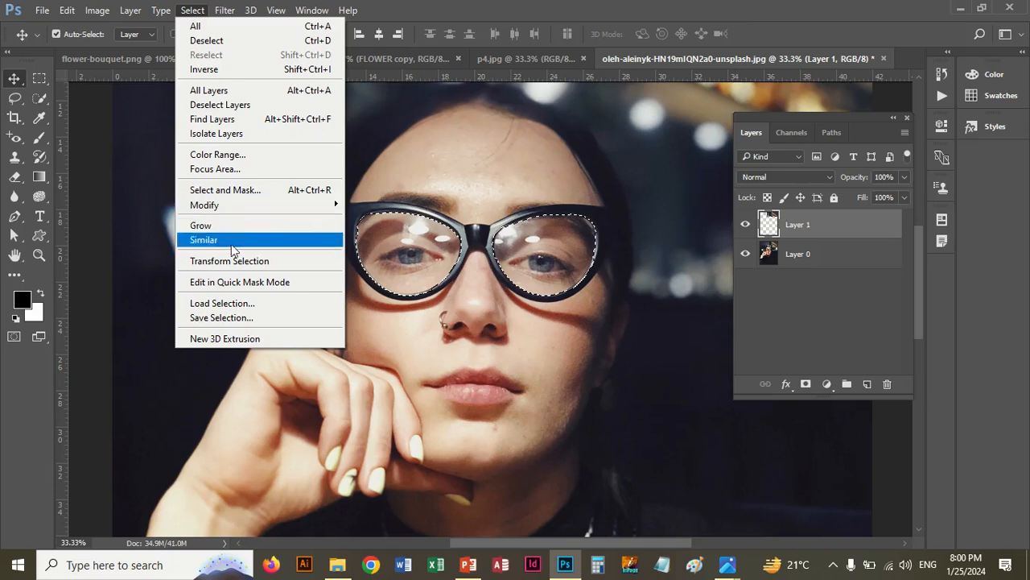
click(214, 319)
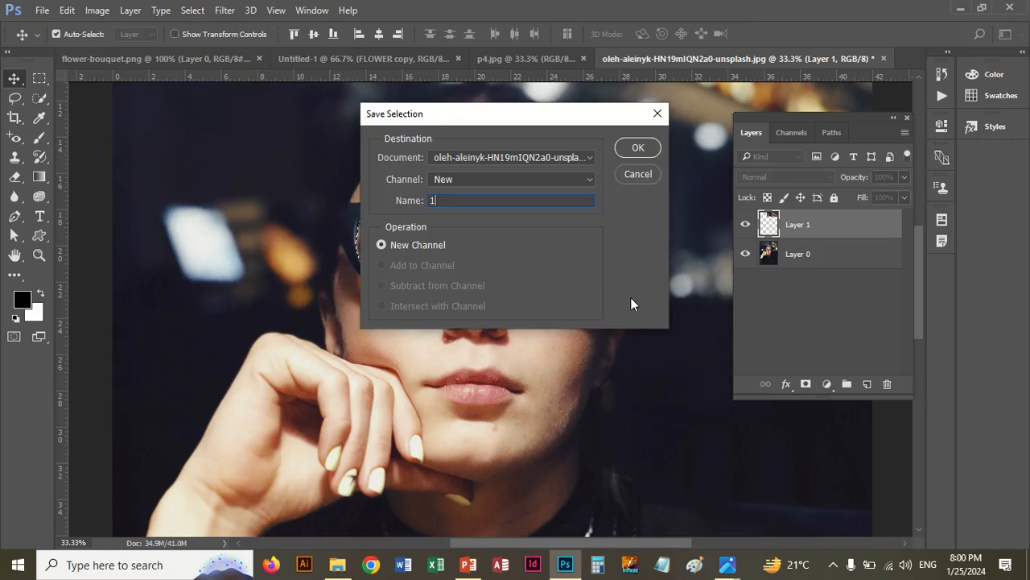
text(1)
click(639, 149)
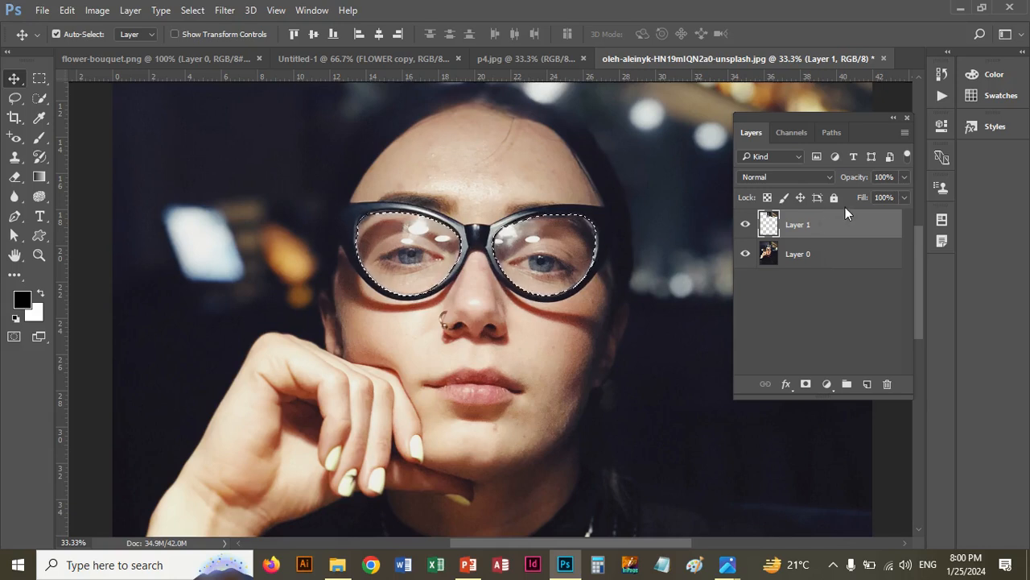
Try to move the copied lights on Layer 1 while the lens selection is still active.
drag(717, 88, 671, 123)
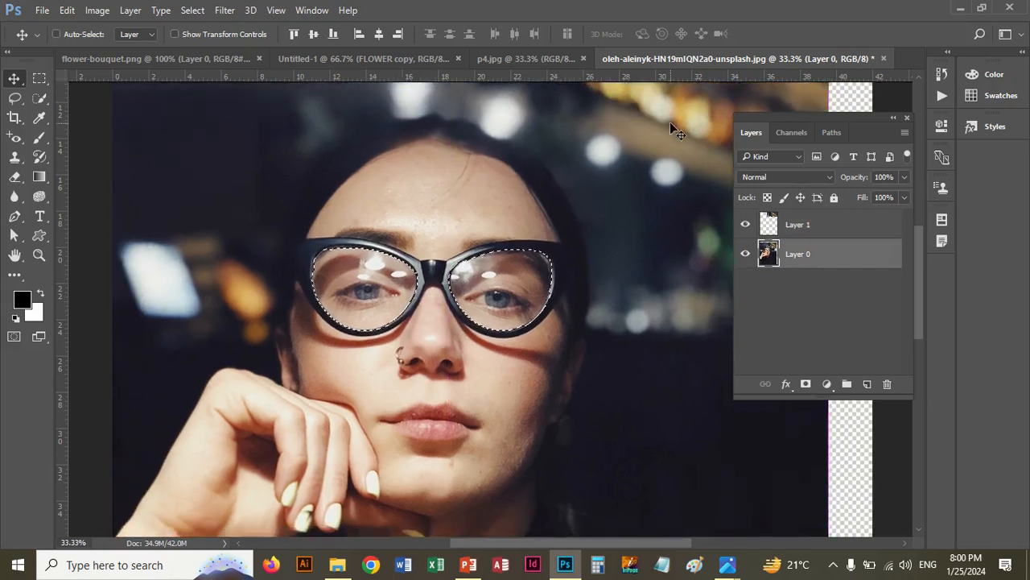
key(ctrl+z)
click(864, 227)
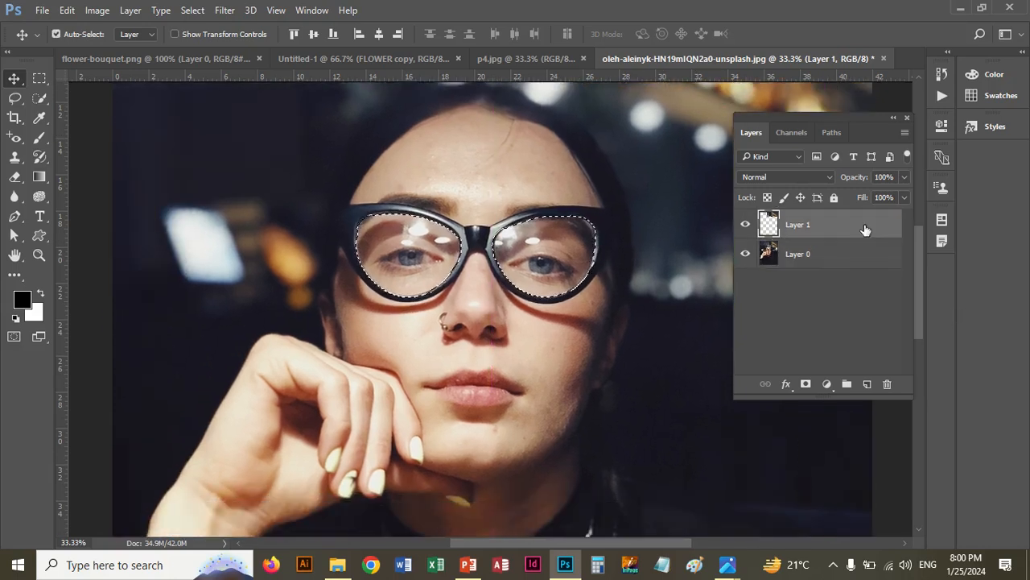
key(Left)
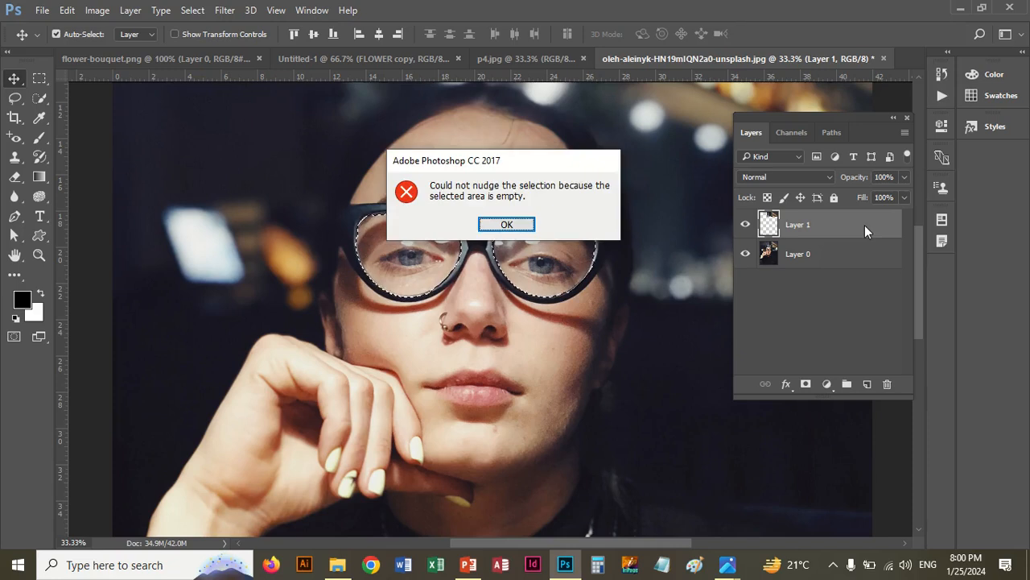
click(506, 224)
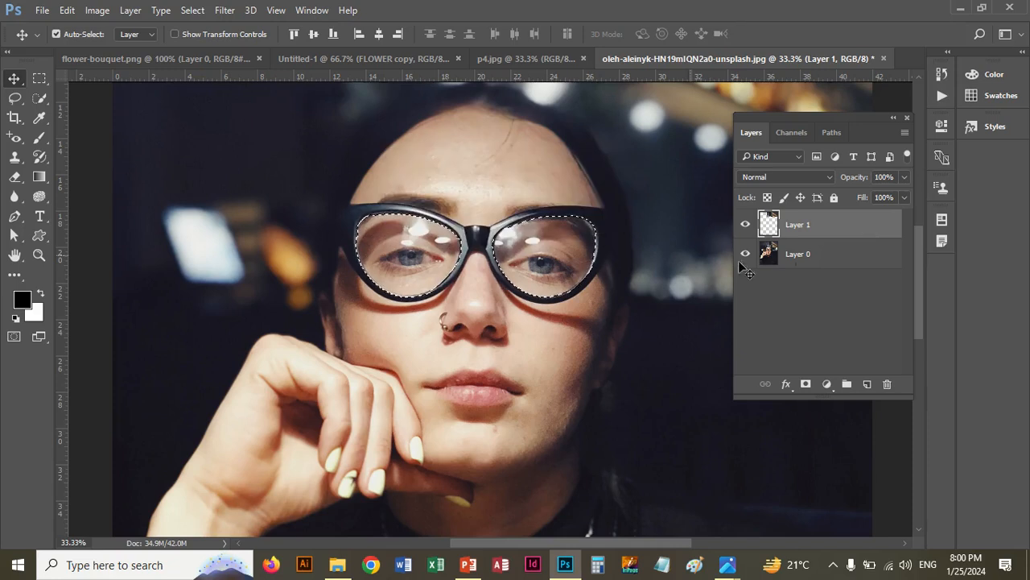
Deselect the lenses and move the blurred lights strip on Layer 1 down over the glasses.
key(ctrl+d)
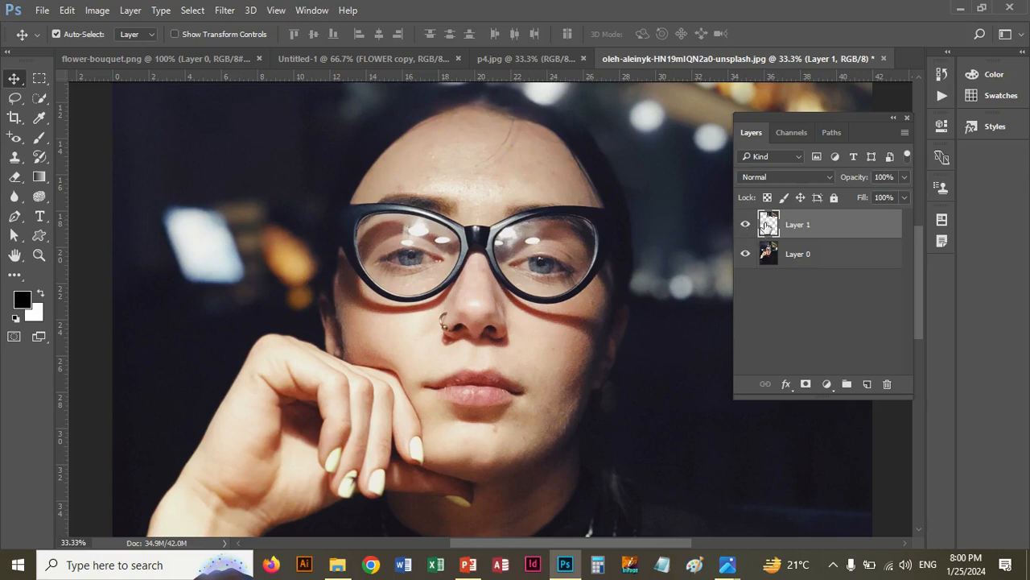
click(742, 226)
key(ctrl+minus)
key(ctrl+minus)
key(ctrl+minus)
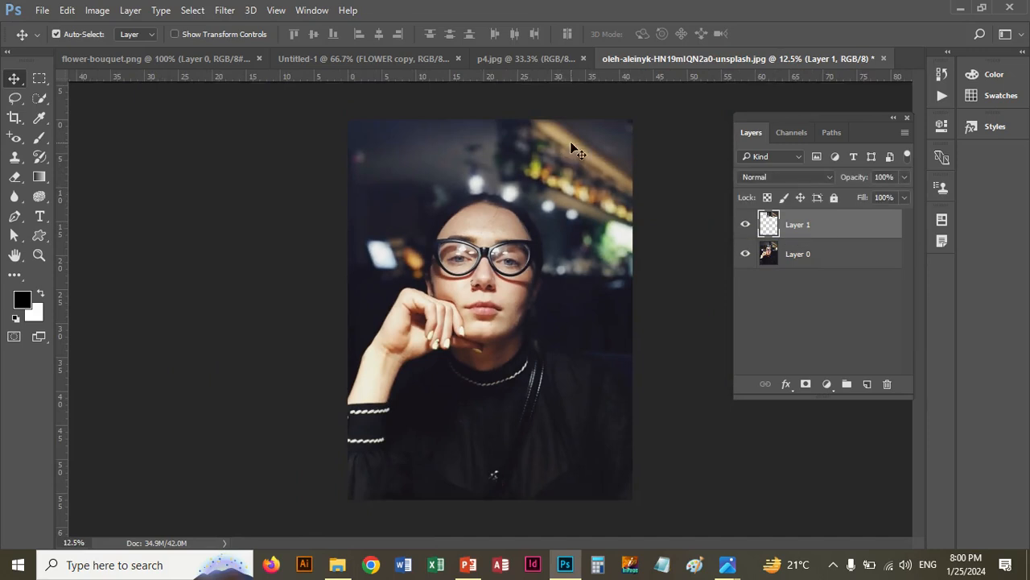
drag(571, 143, 544, 213)
drag(523, 246, 501, 252)
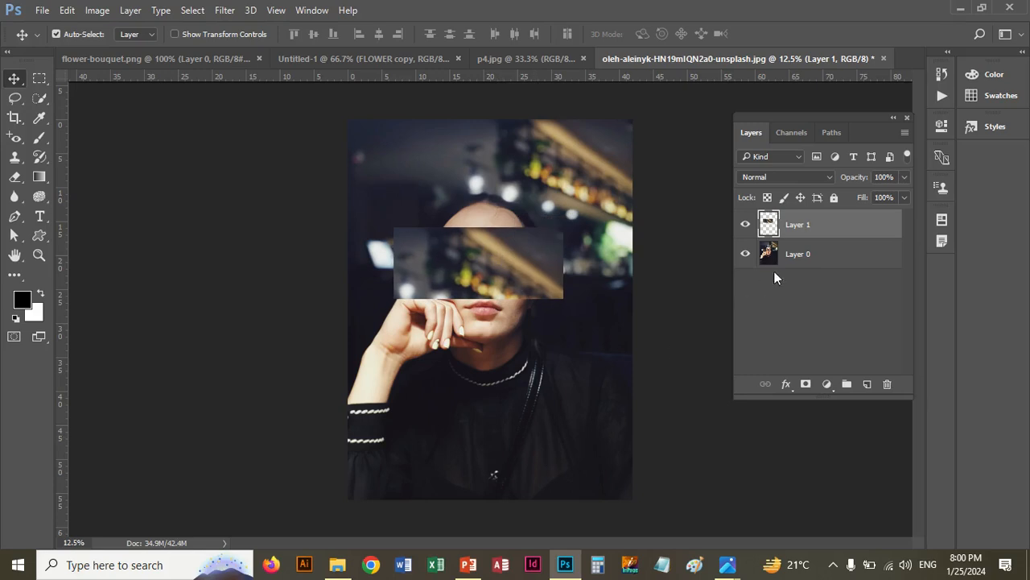
Load the saved selection 1 as a new selection and add an empty layer directly above Layer 0.
click(810, 254)
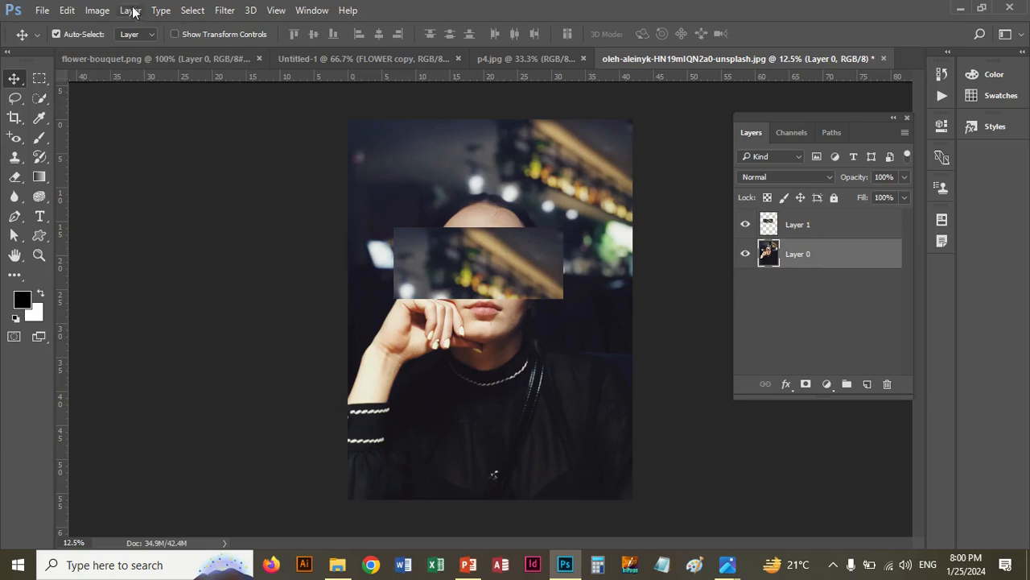
click(192, 10)
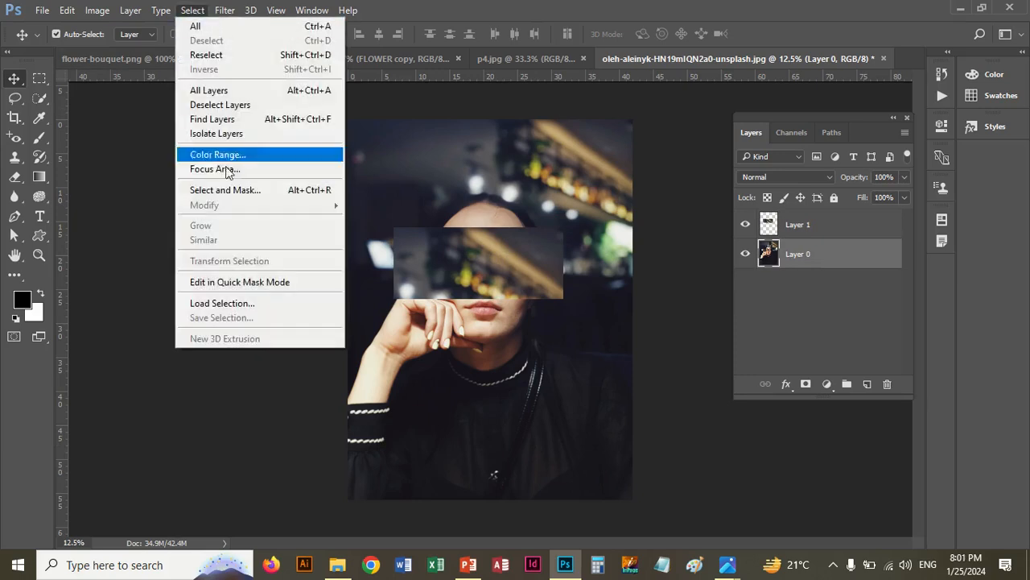
click(229, 303)
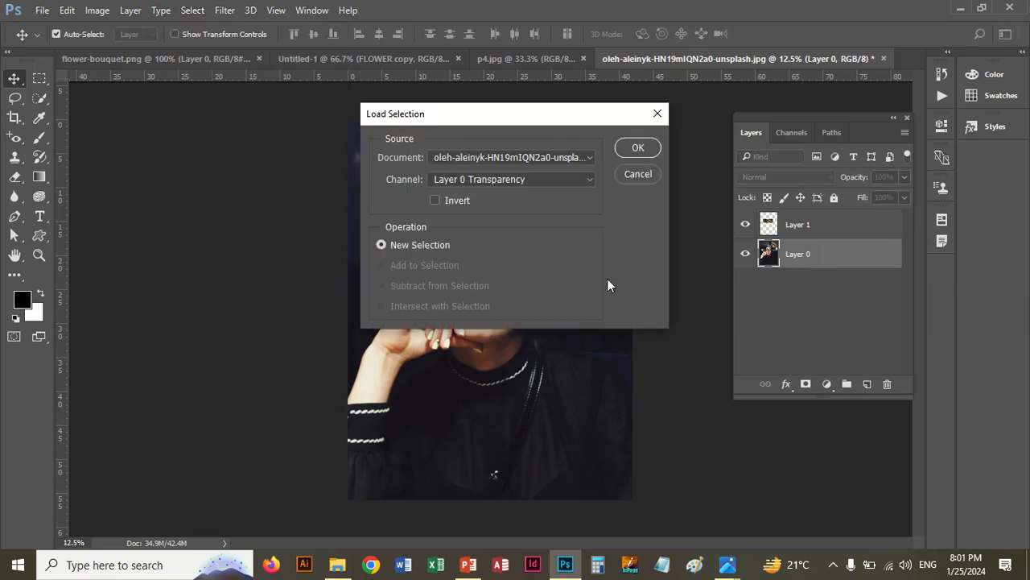
click(583, 178)
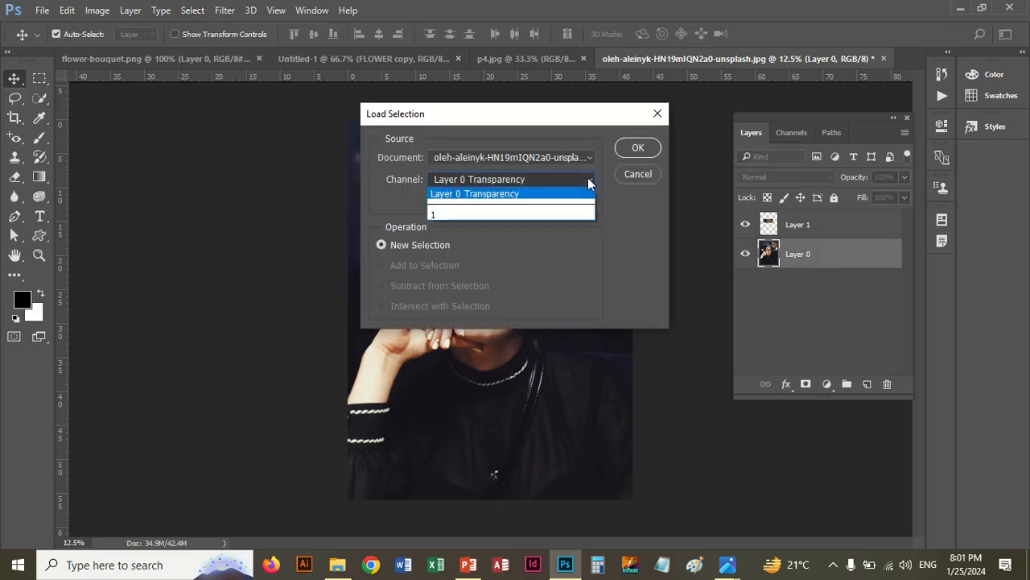
click(525, 210)
click(638, 148)
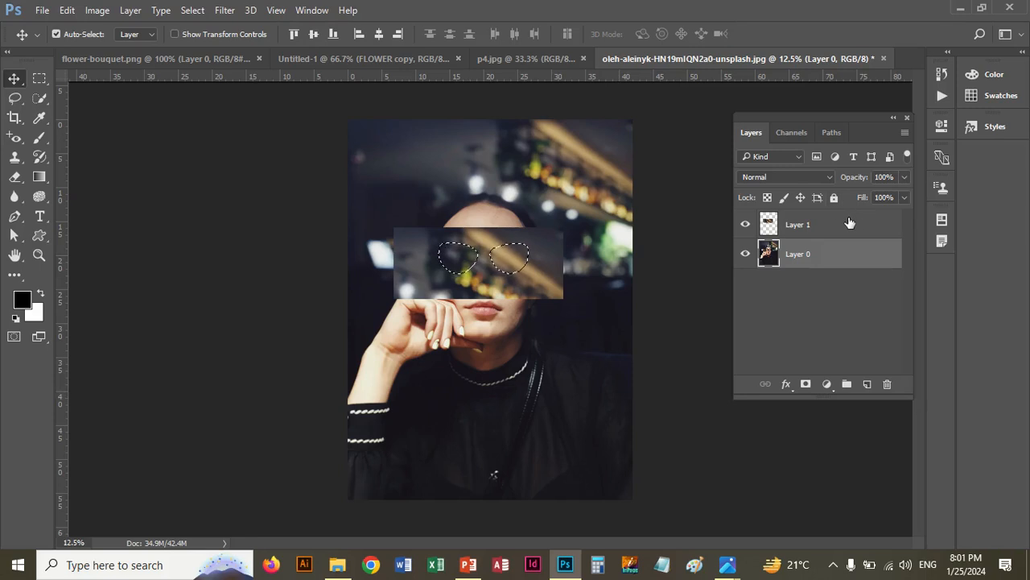
click(868, 384)
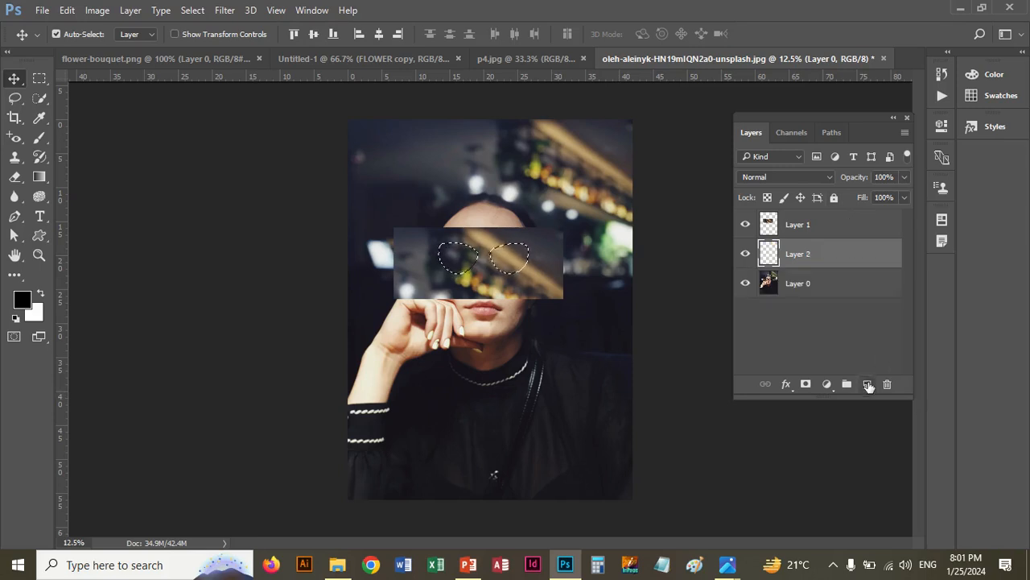
Try clipping the lights strip on Layer 1 to the empty Layer 2 and release the clipping mask.
click(838, 225)
right_click(835, 223)
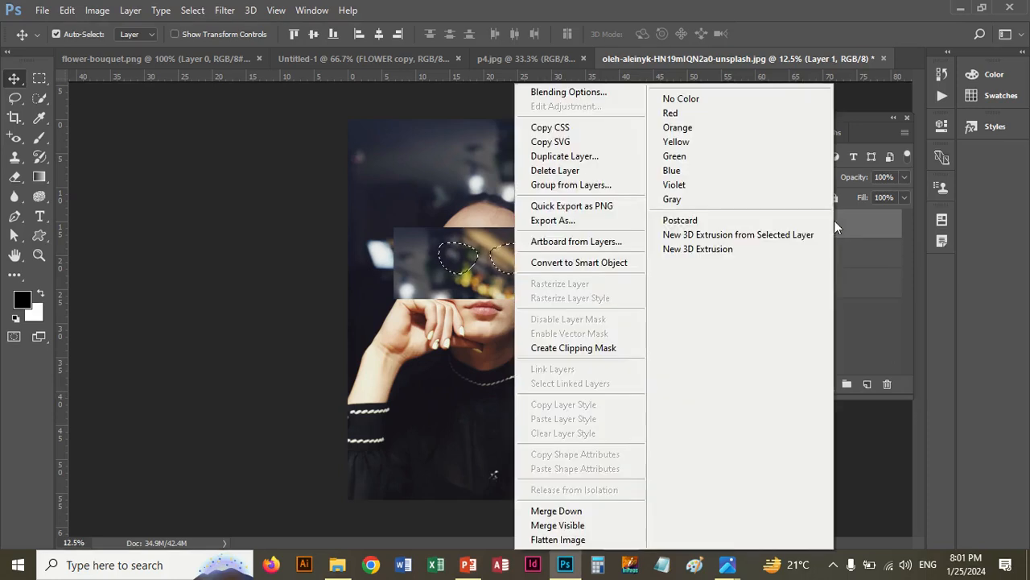
click(599, 349)
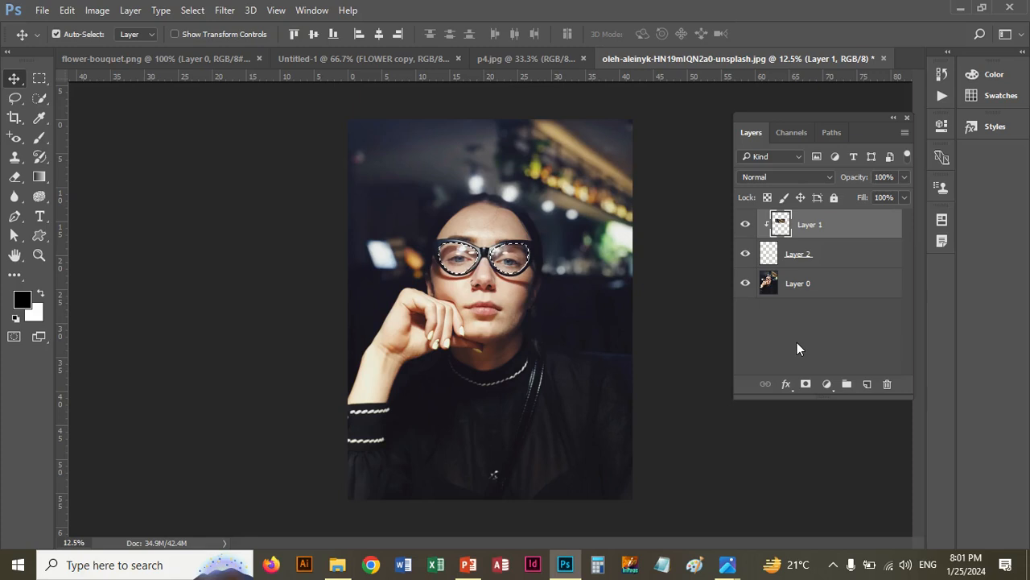
key(ctrl+alt+g)
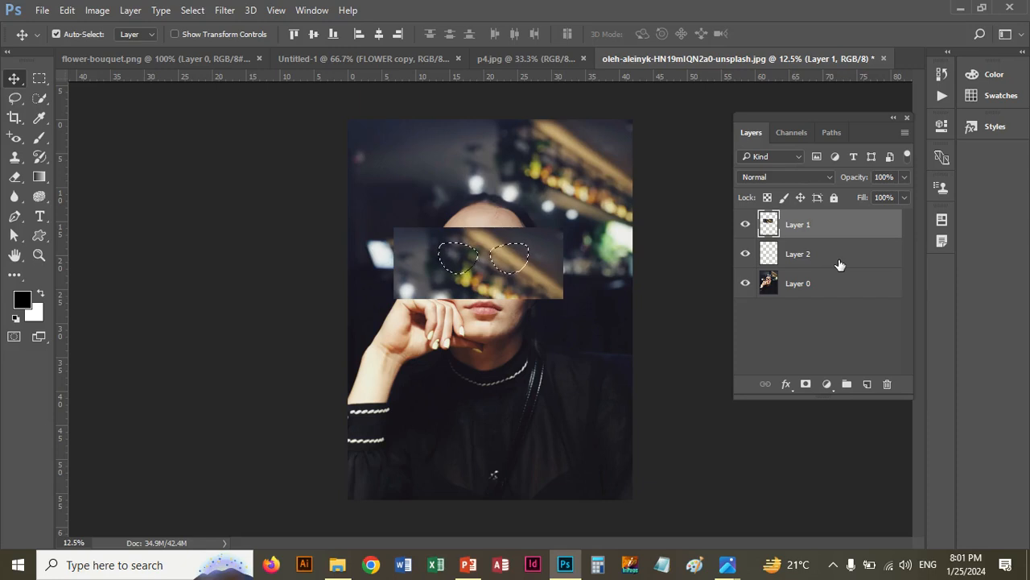
Place Layer 2 above Layer 1, clip it to Layer 1 with a clipping mask, and select both layers.
drag(827, 254, 824, 219)
right_click(823, 225)
click(562, 347)
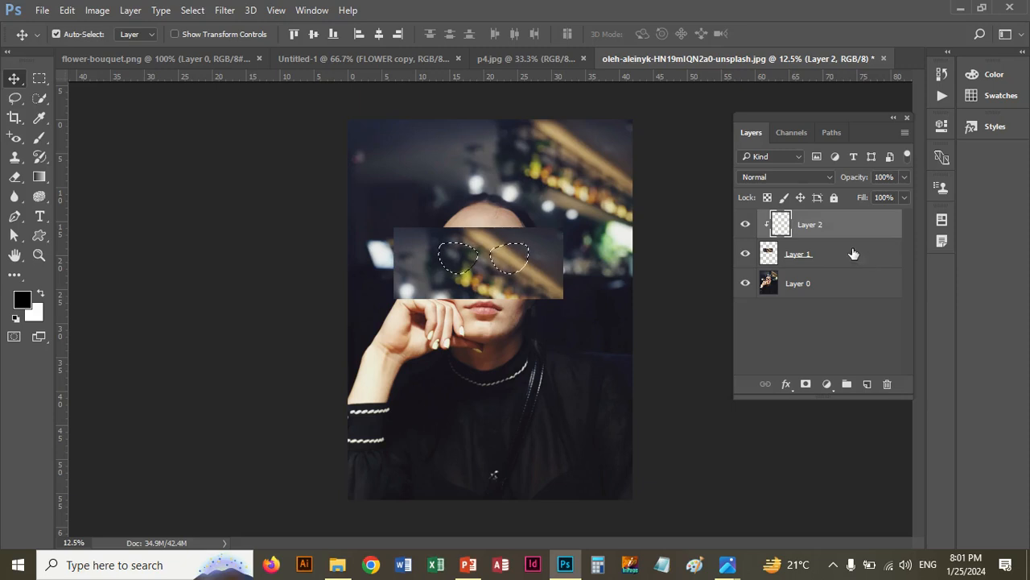
click(854, 253)
shift+click(842, 225)
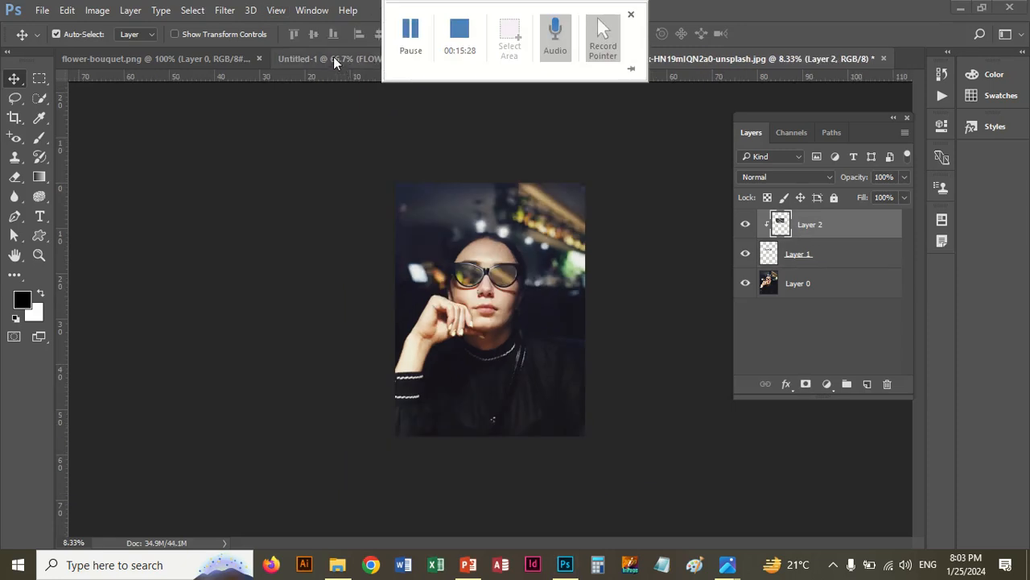
Switch to the Untitled-1 document to review the bouquet and FLOWER reflections.
click(333, 56)
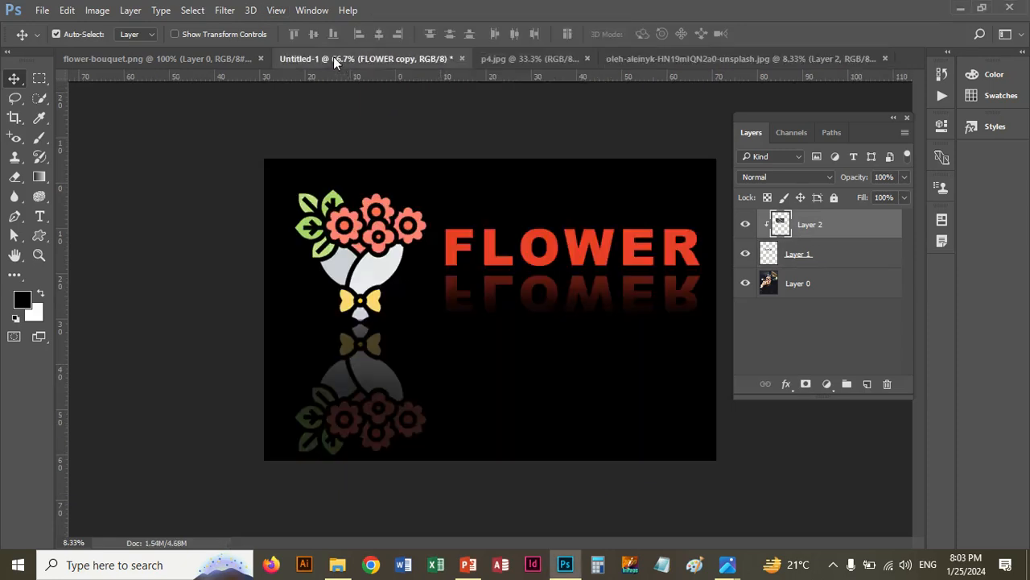
Compare the p4.jpg photo with the woman's portrait, and close the portrait document without saving its changes.
click(565, 65)
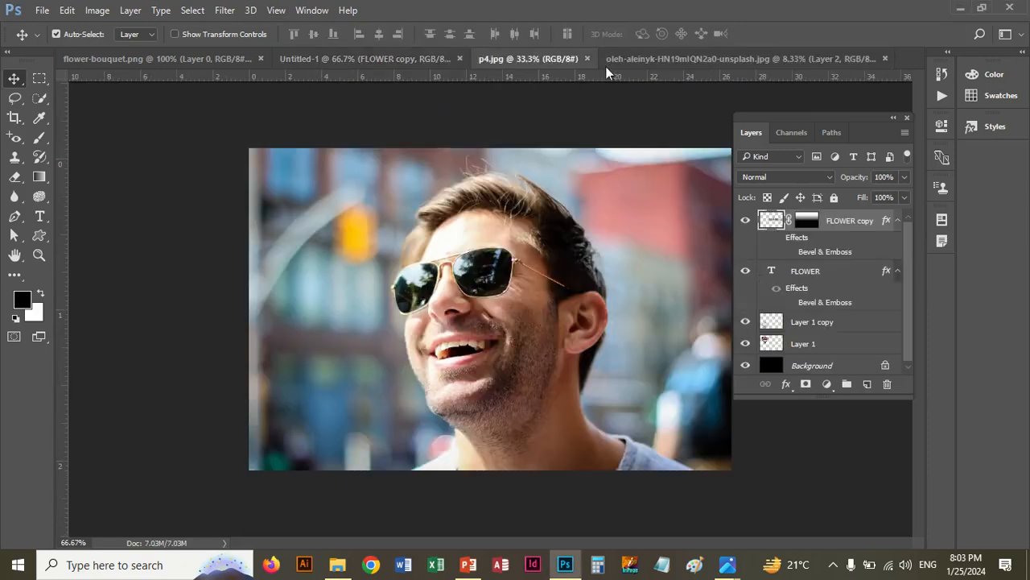
click(663, 61)
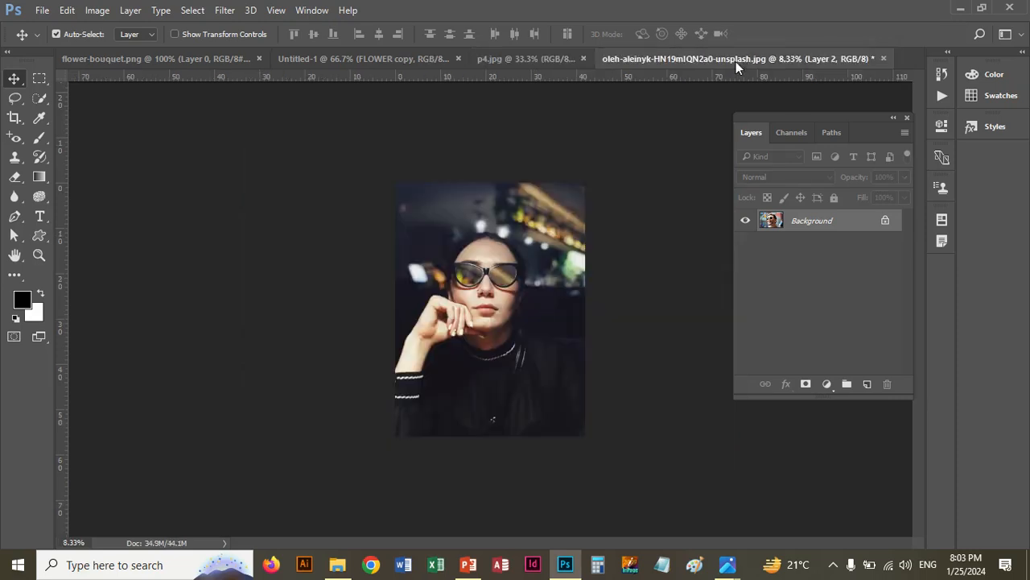
click(883, 59)
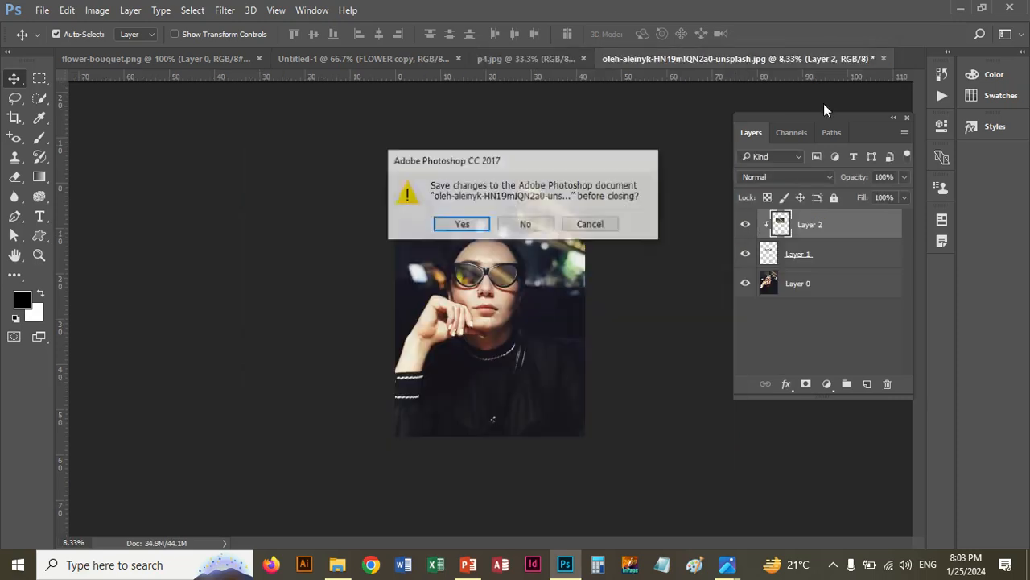
click(549, 224)
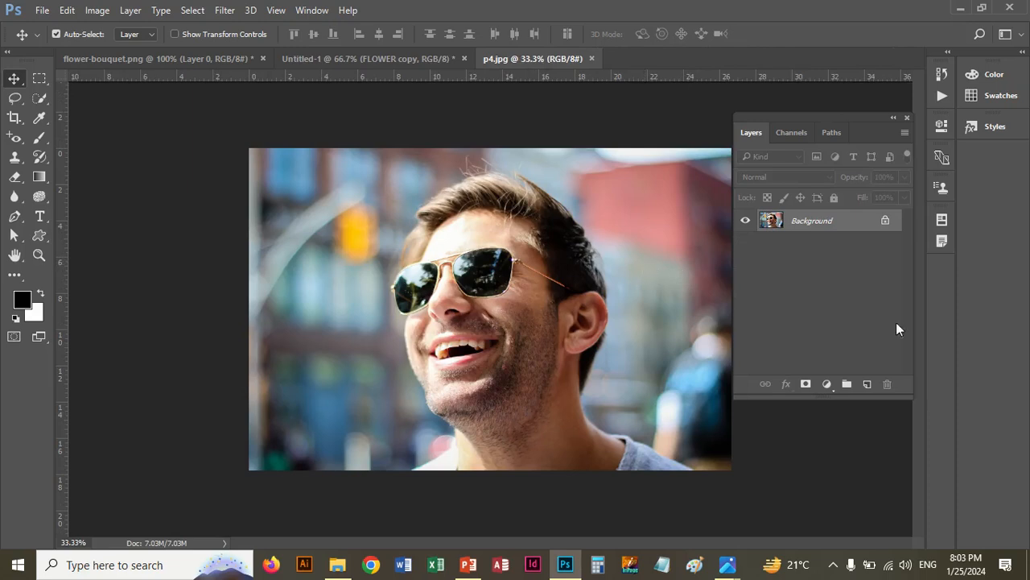
Unlock the background layer of p4.jpg and select both sunglass lenses with the Quick Selection tool.
click(885, 222)
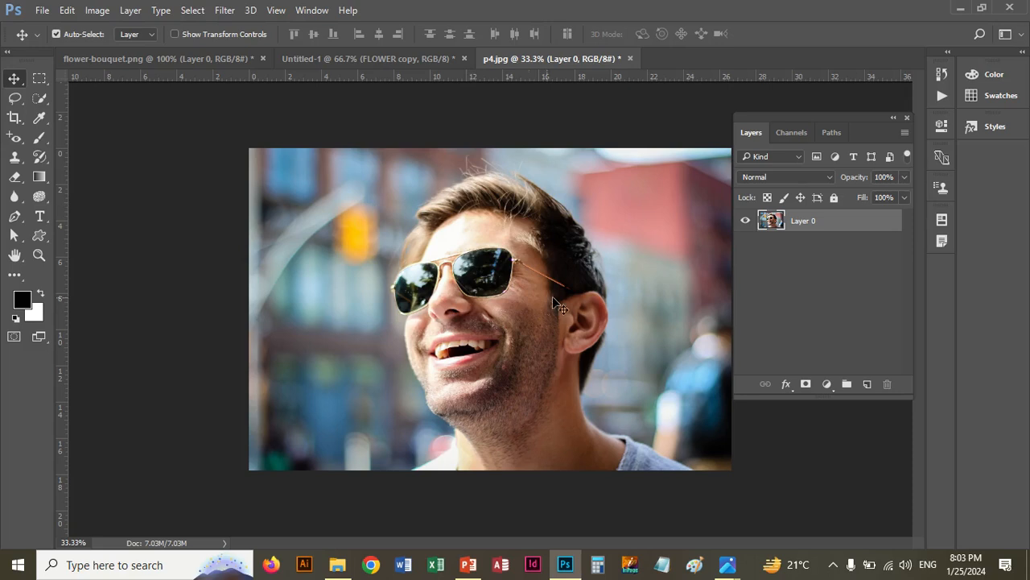
click(38, 255)
click(451, 276)
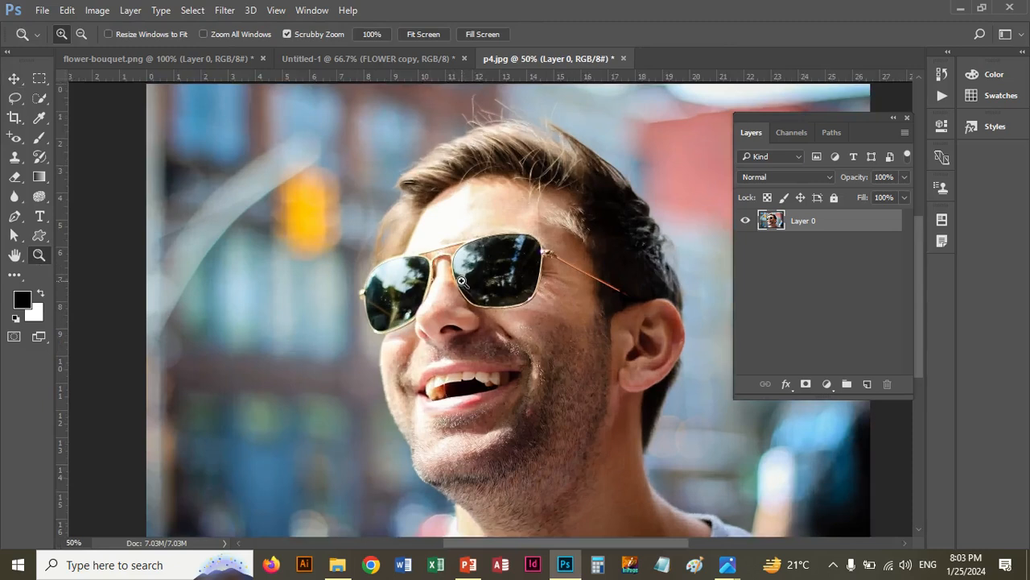
click(467, 283)
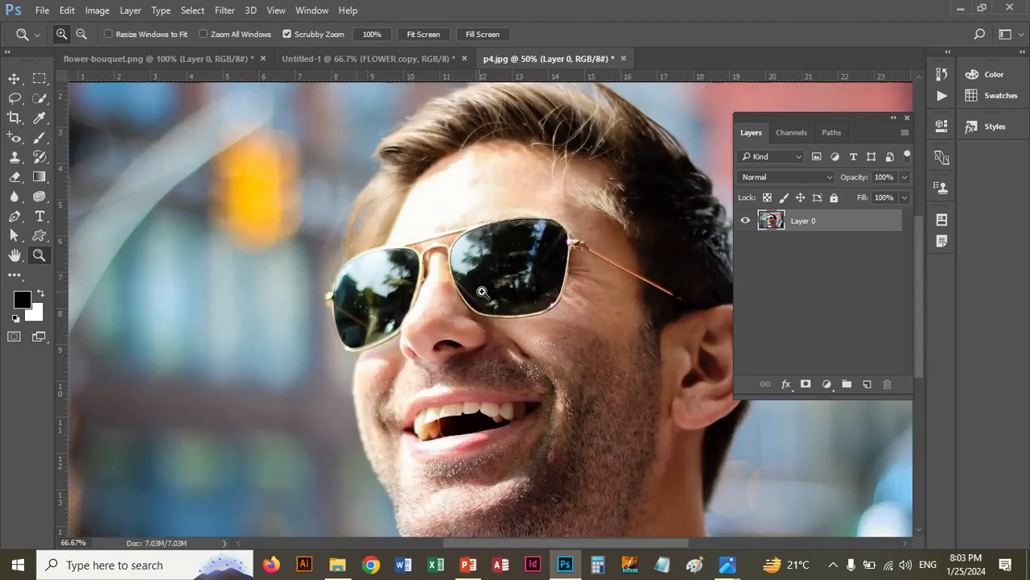
click(40, 98)
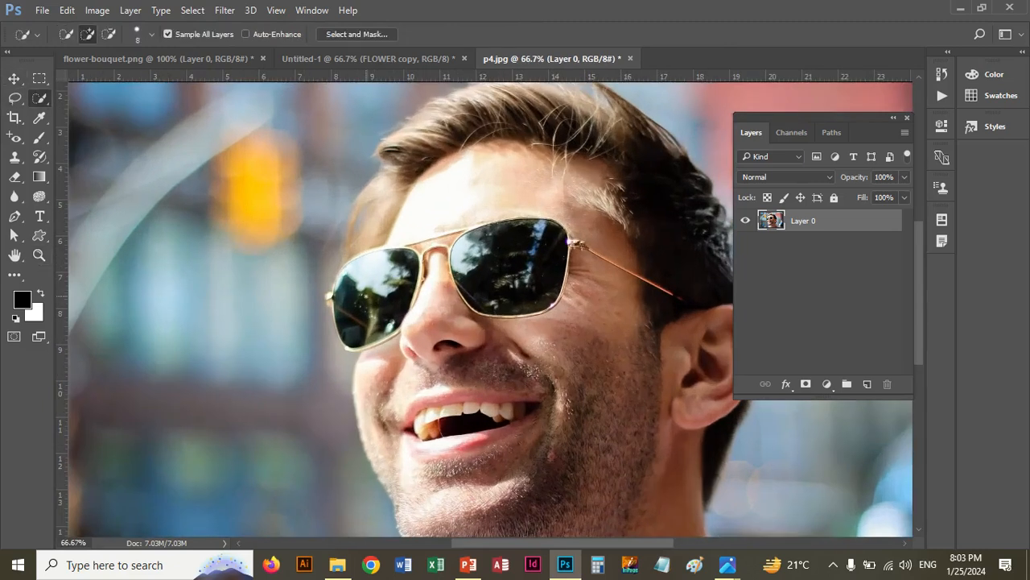
click(363, 282)
click(515, 268)
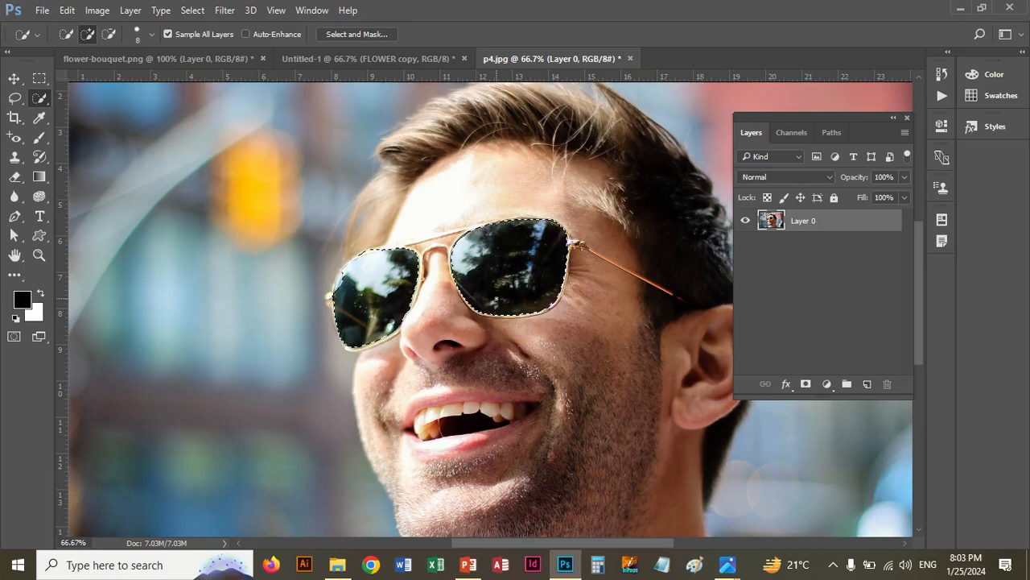
Copy the selected lenses to a new layer and check the cutout by hiding and showing Layer 0.
key(ctrl+j)
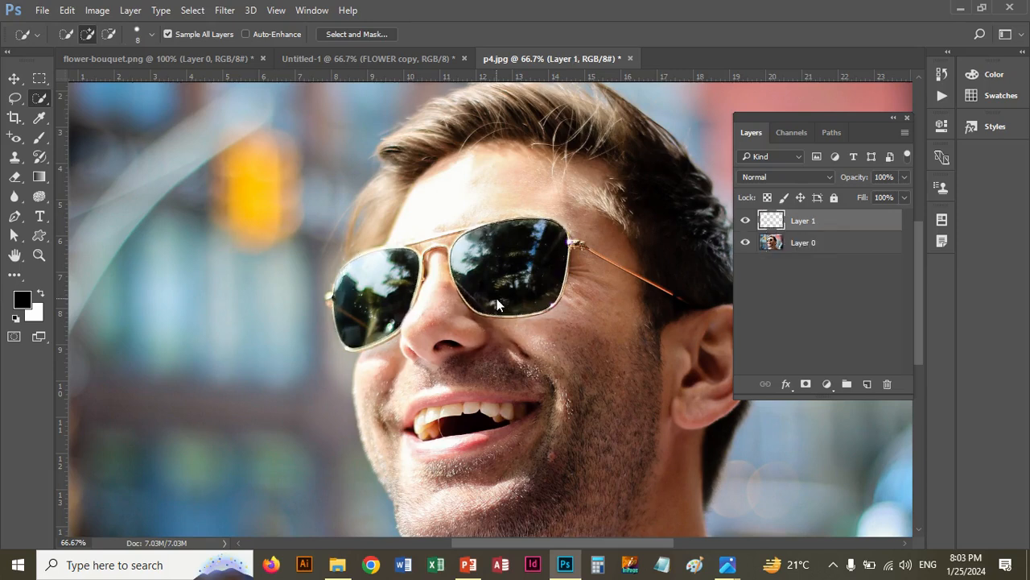
click(745, 243)
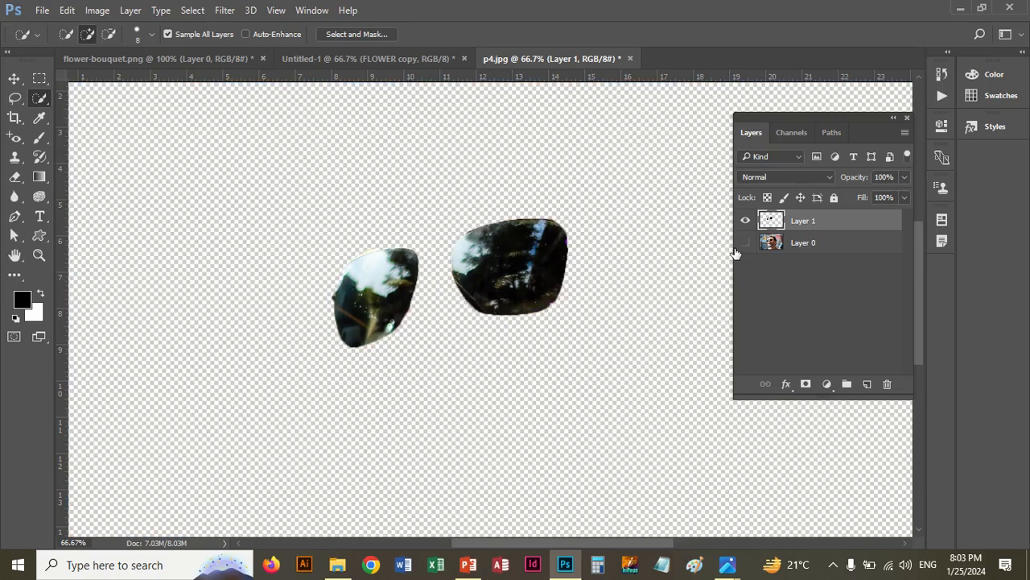
click(744, 244)
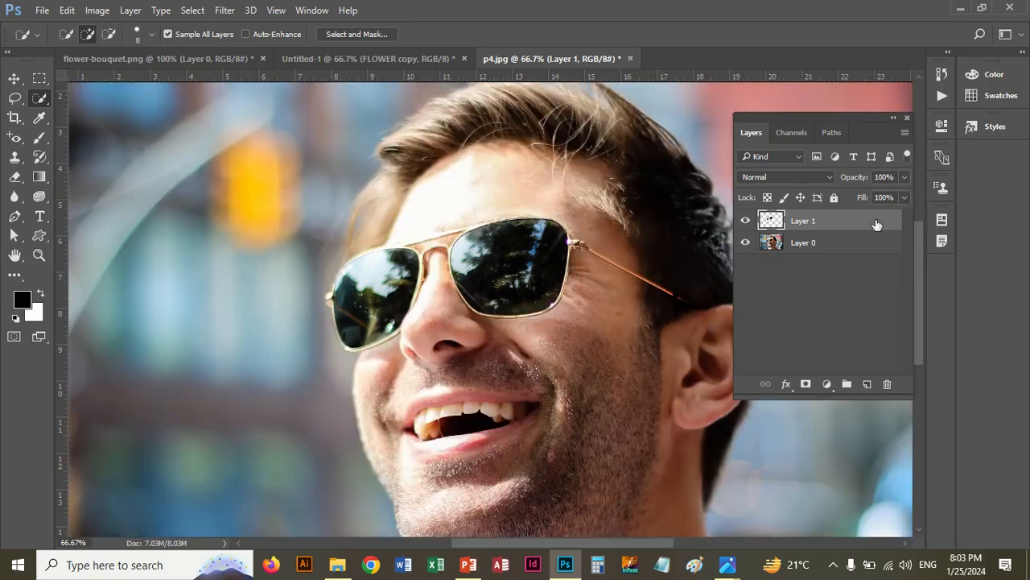
scroll(684, 258, down, 2)
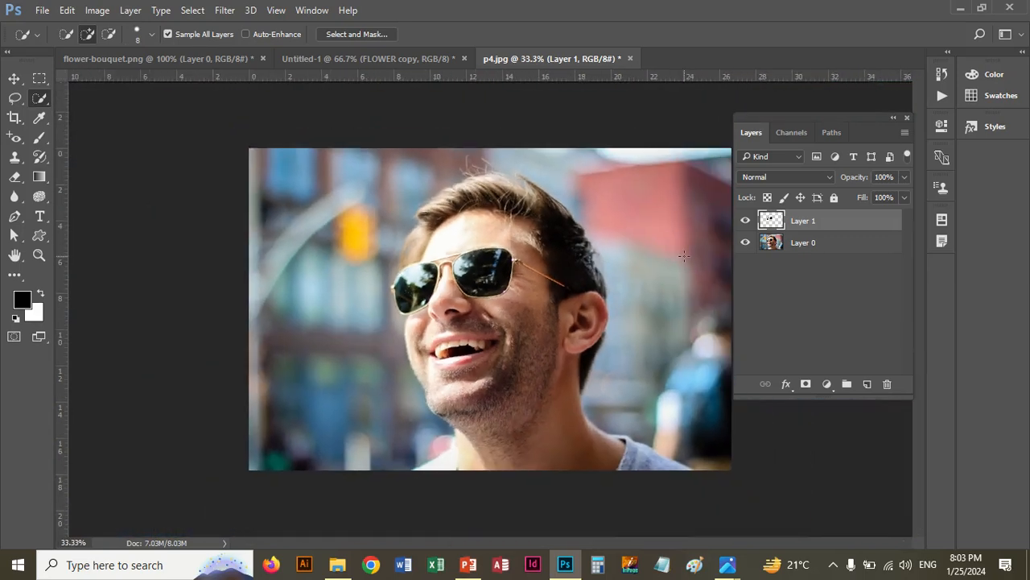
Open the landscape image n38 from the Nature folder of Photo Gallery 2023.
click(41, 10)
click(66, 44)
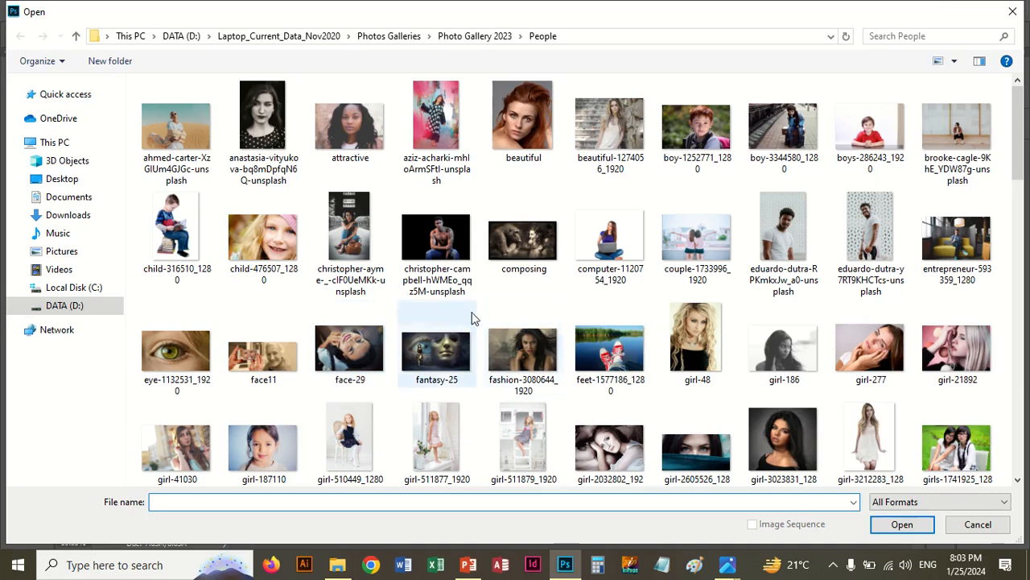
click(461, 36)
scroll(149, 336, down, 3)
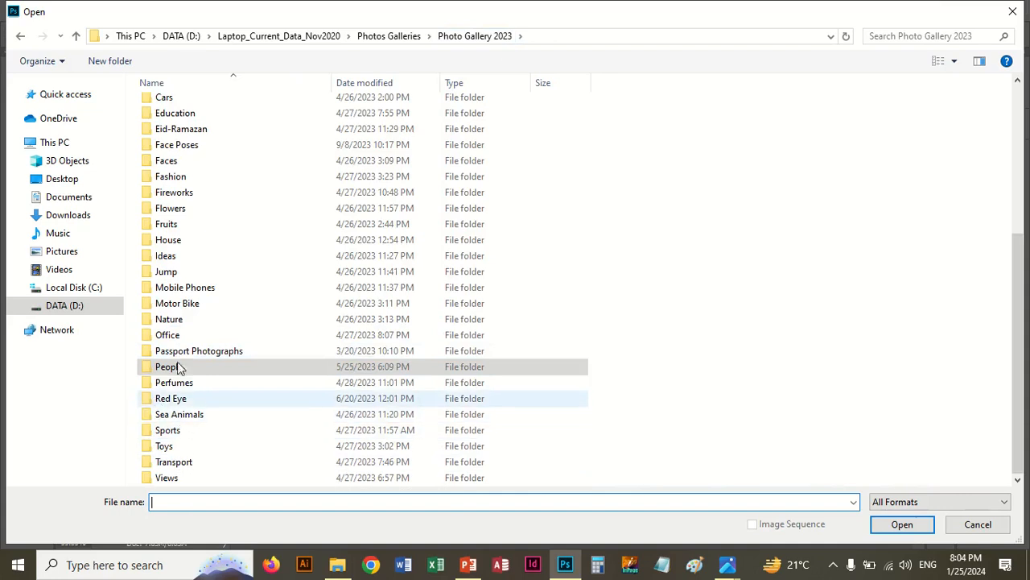
click(184, 319)
double_click(184, 318)
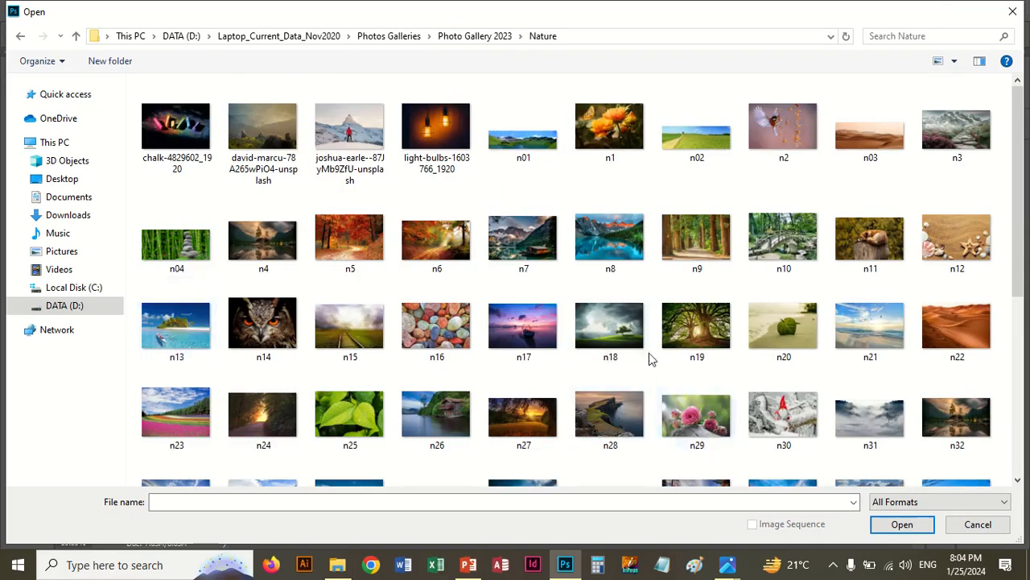
scroll(539, 334, down, 3)
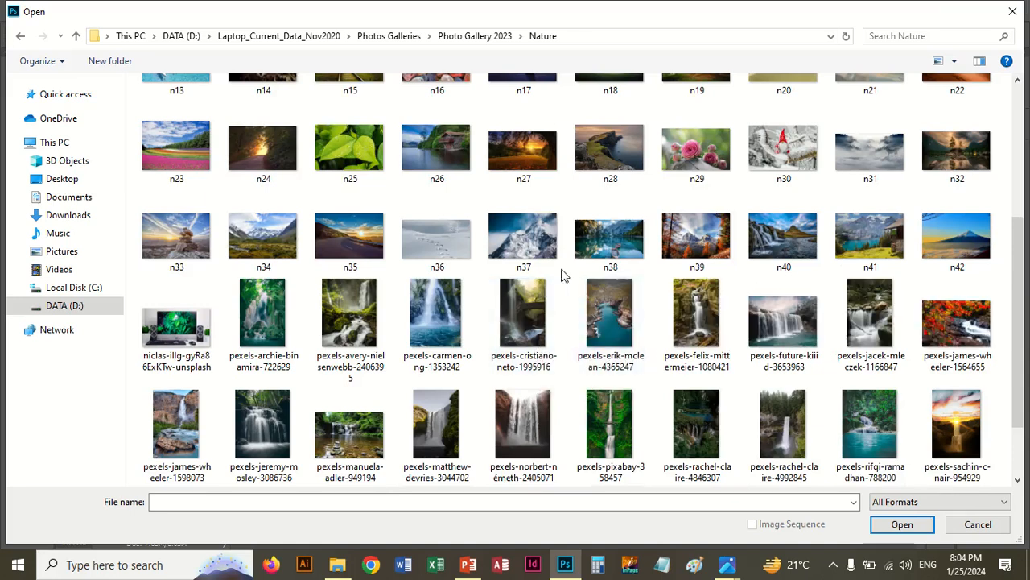
click(610, 242)
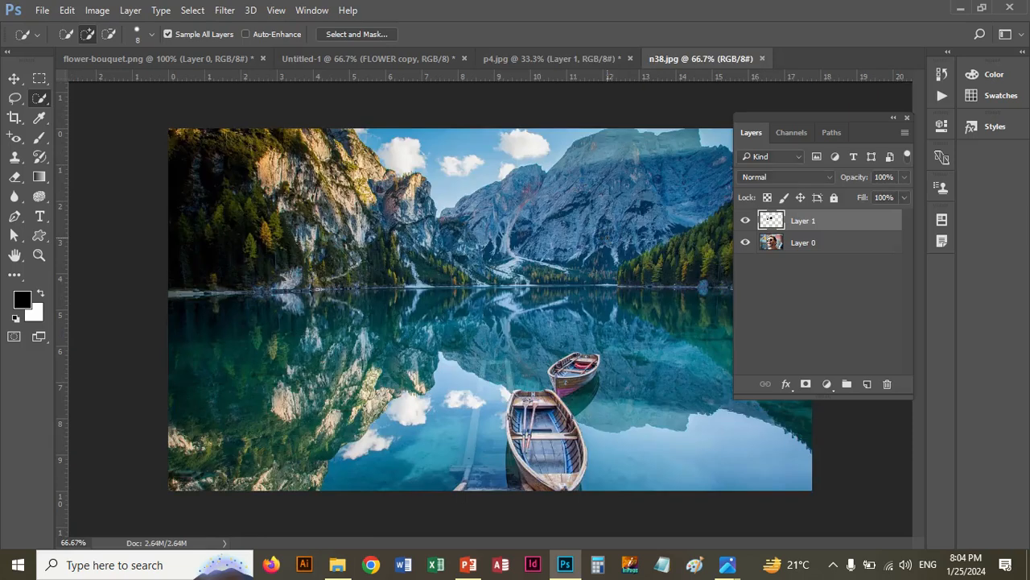
Copy a rectangular area of n38.jpg covering the rocky, tree-covered slope and paste it into p4.jpg.
click(39, 78)
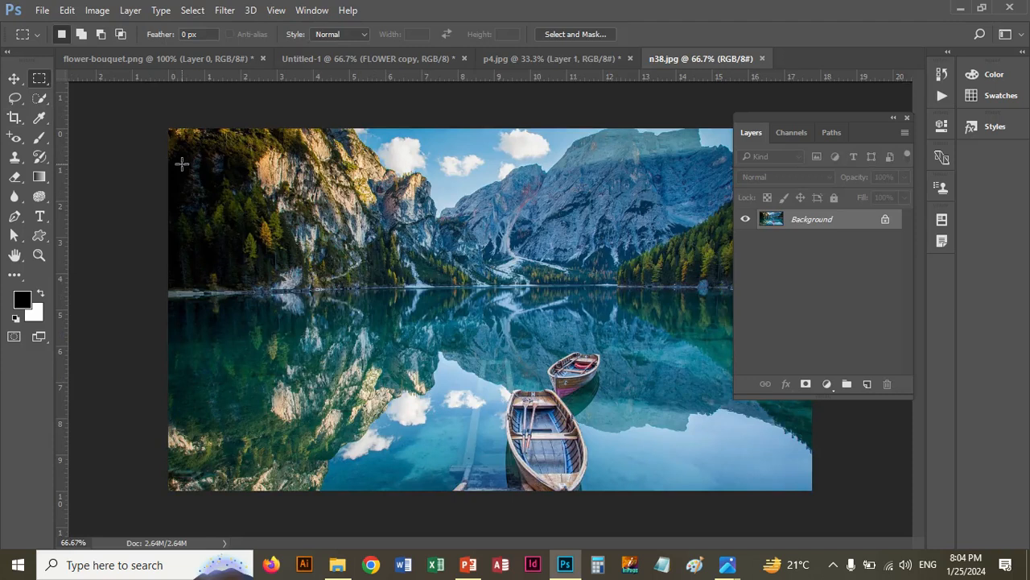
drag(182, 163, 428, 297)
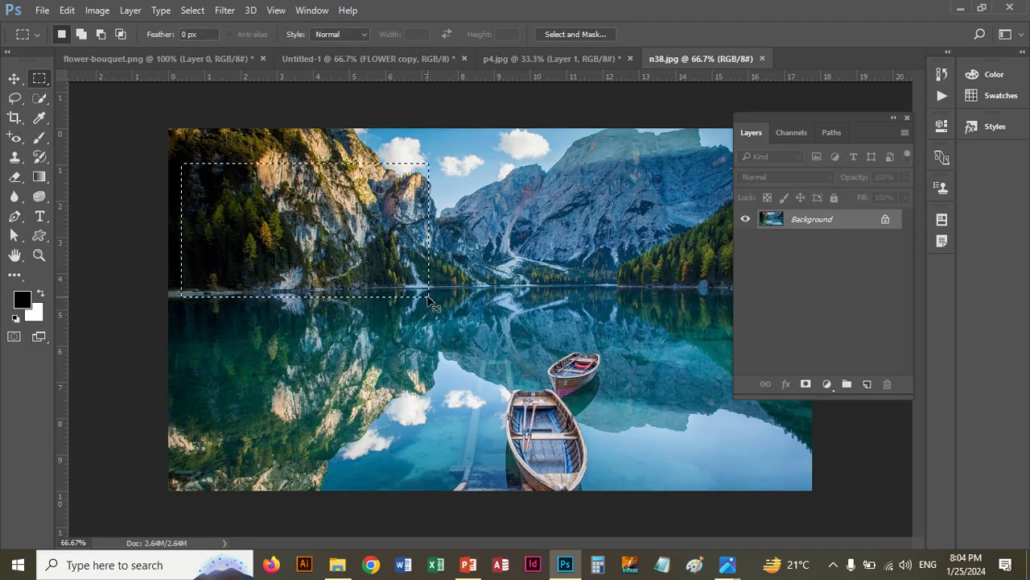
click(526, 60)
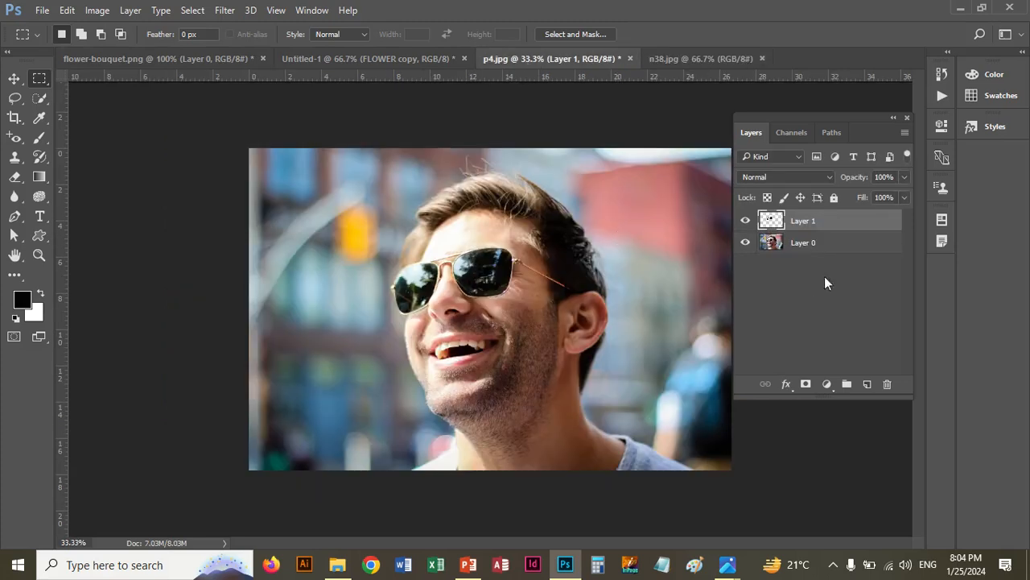
key(ctrl+v)
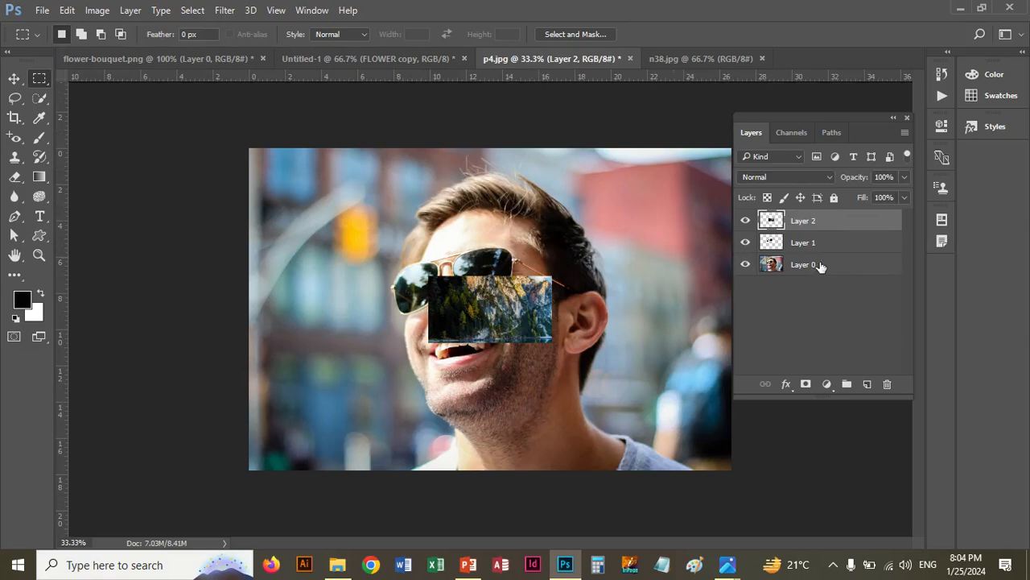
Move the pasted landscape over the sunglasses, rotate it about -7° to match their tilt, and enlarge it to cover both lenses.
click(13, 78)
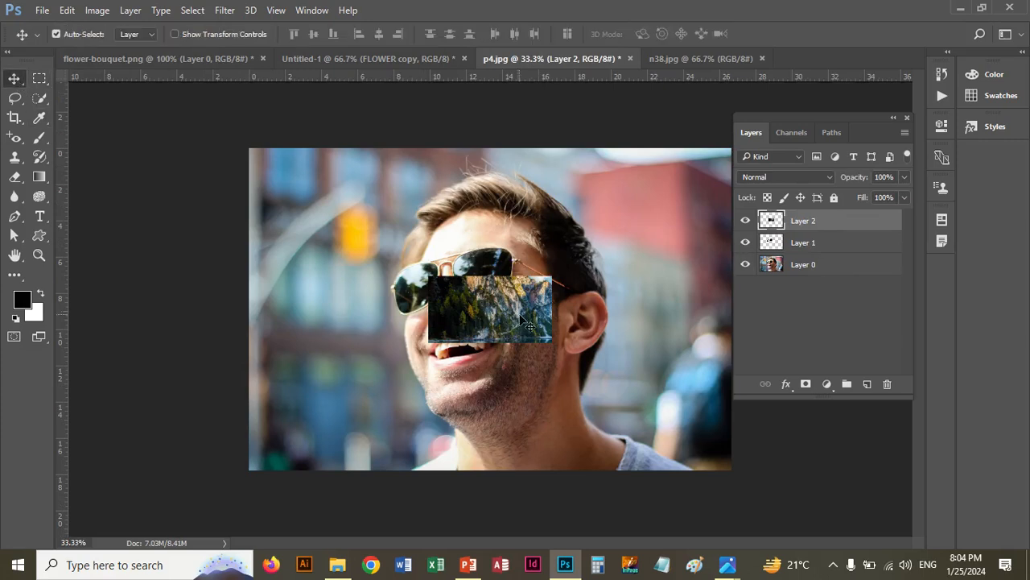
drag(522, 317, 488, 287)
key(ctrl+t)
drag(538, 250, 544, 226)
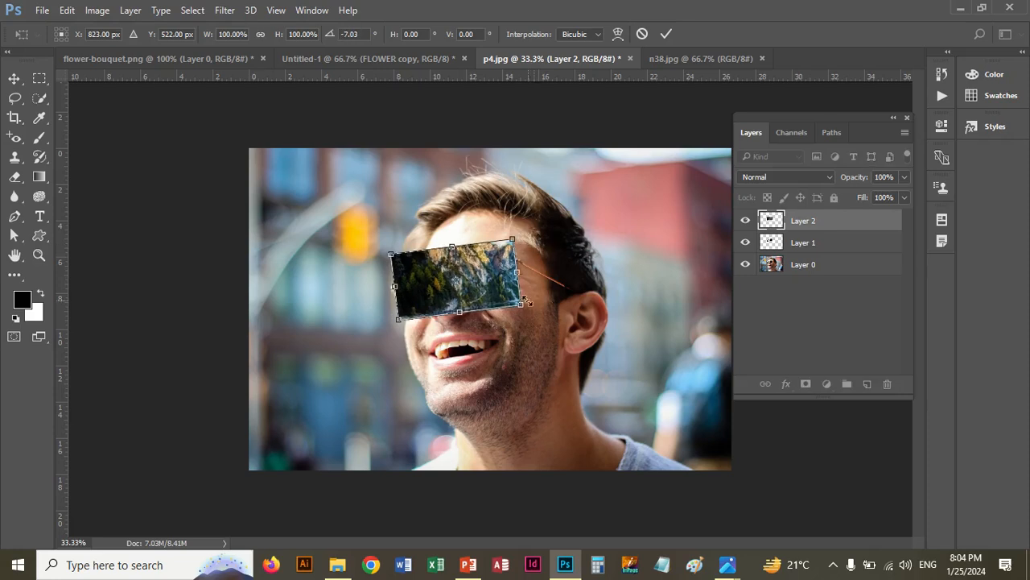
drag(522, 305, 530, 312)
key(Return)
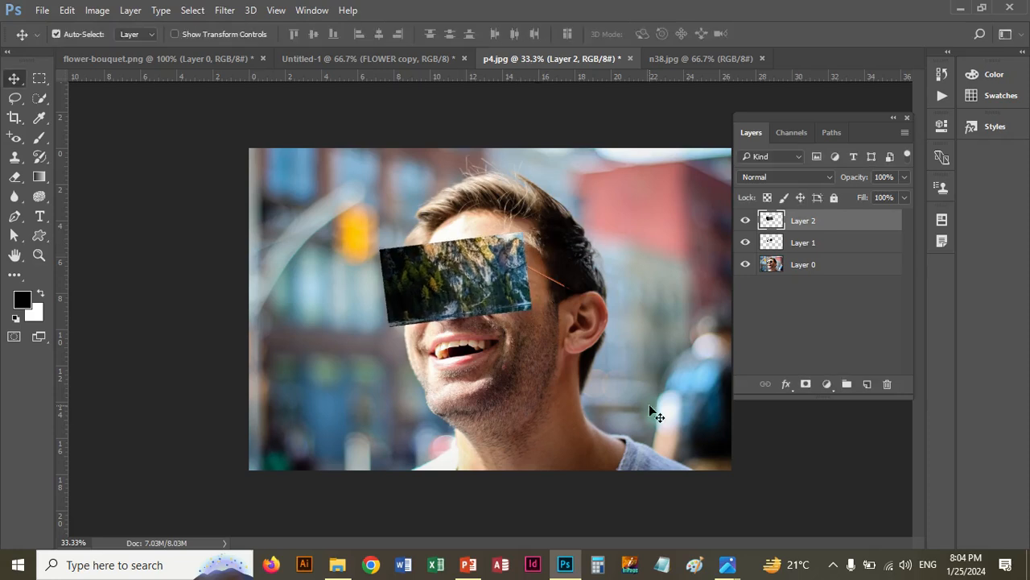
Load the lens outlines of Layer 1 as a selection, clip Layer 2 to Layer 1 with a clipping mask, and deselect.
ctrl+click(773, 243)
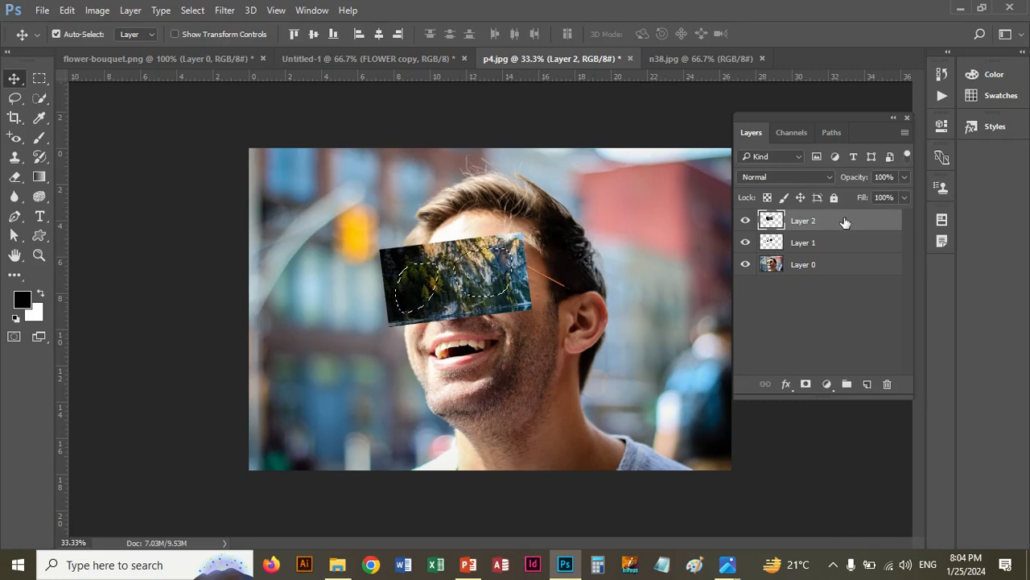
right_click(840, 219)
click(624, 346)
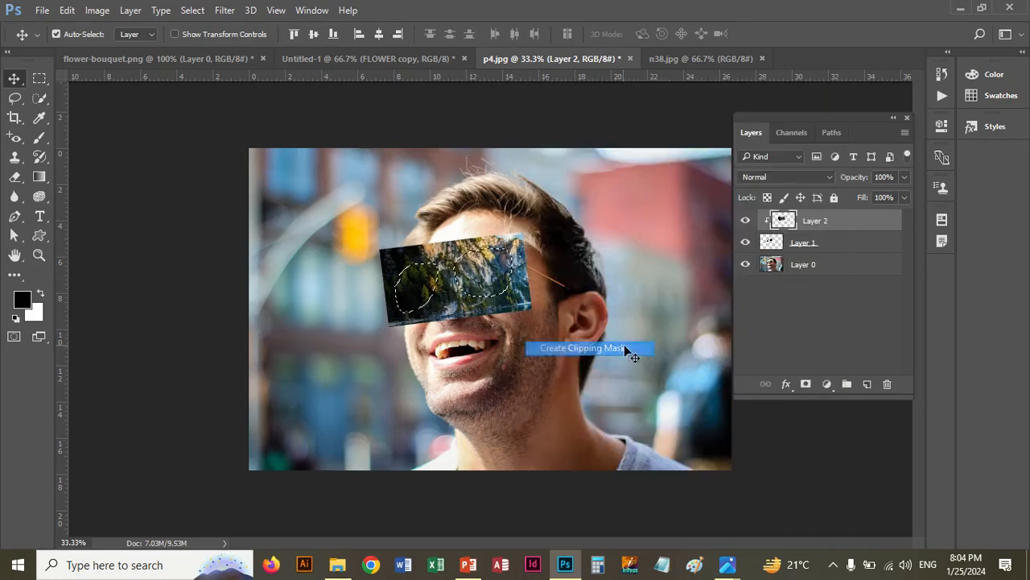
key(ctrl+d)
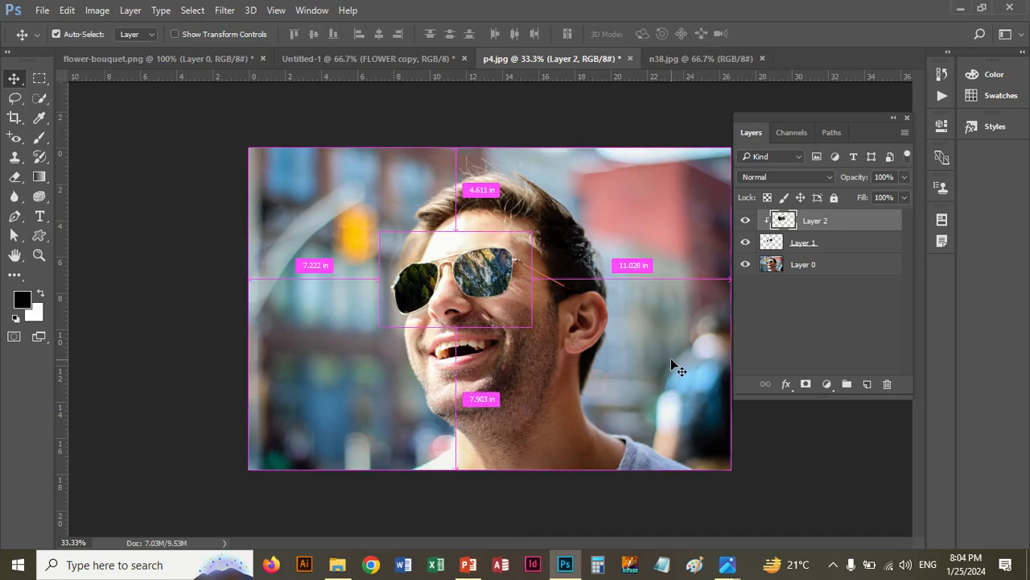
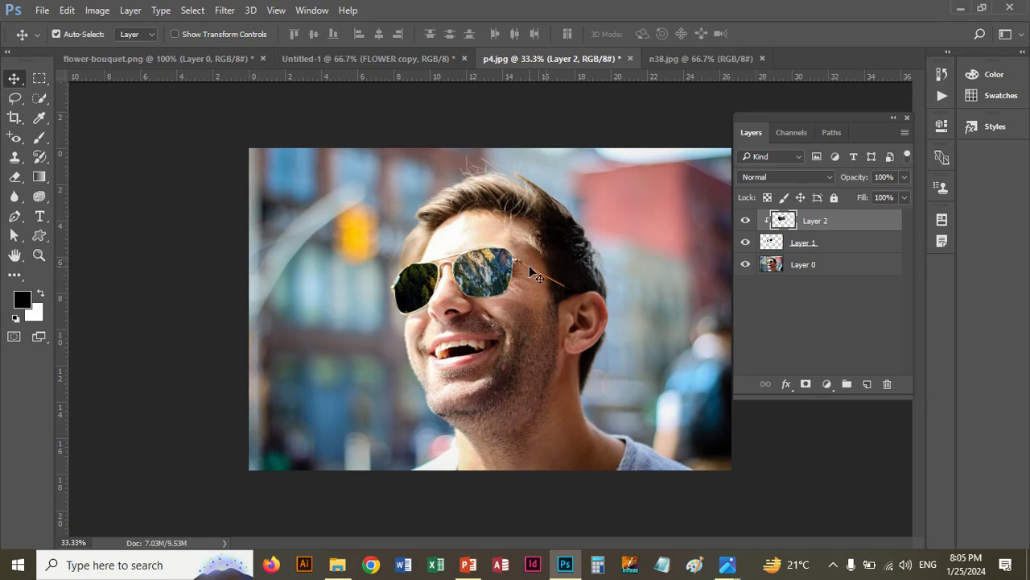
Close n38.jpg, p4.jpg and flower-bouquet.png without saving any changes.
click(763, 59)
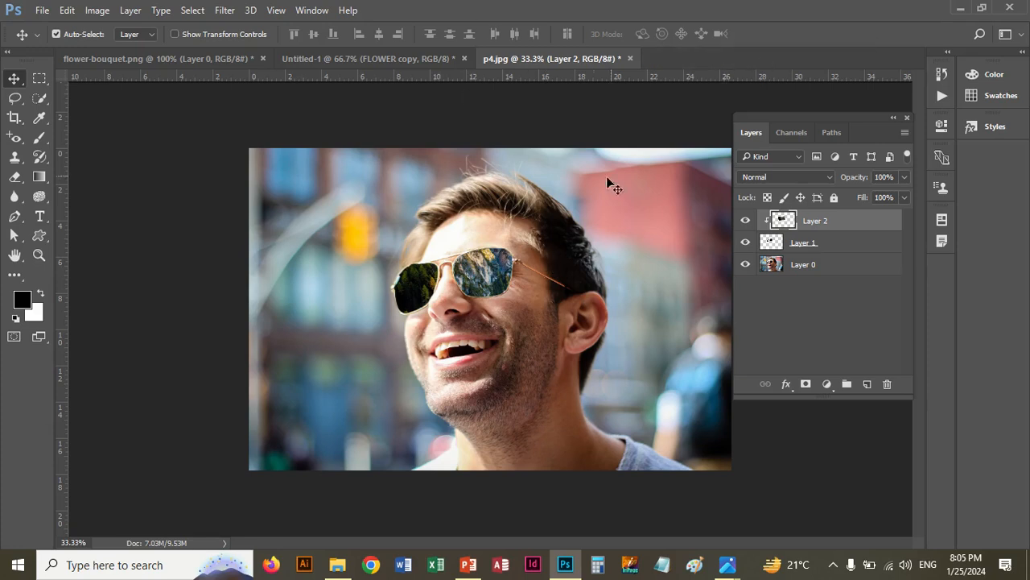
click(630, 59)
click(527, 226)
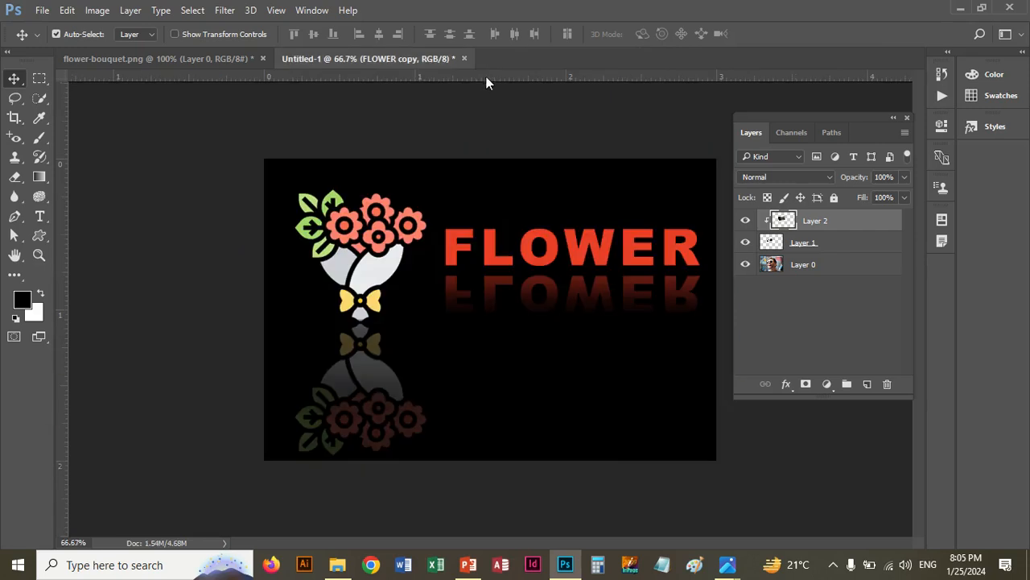
click(176, 57)
click(263, 58)
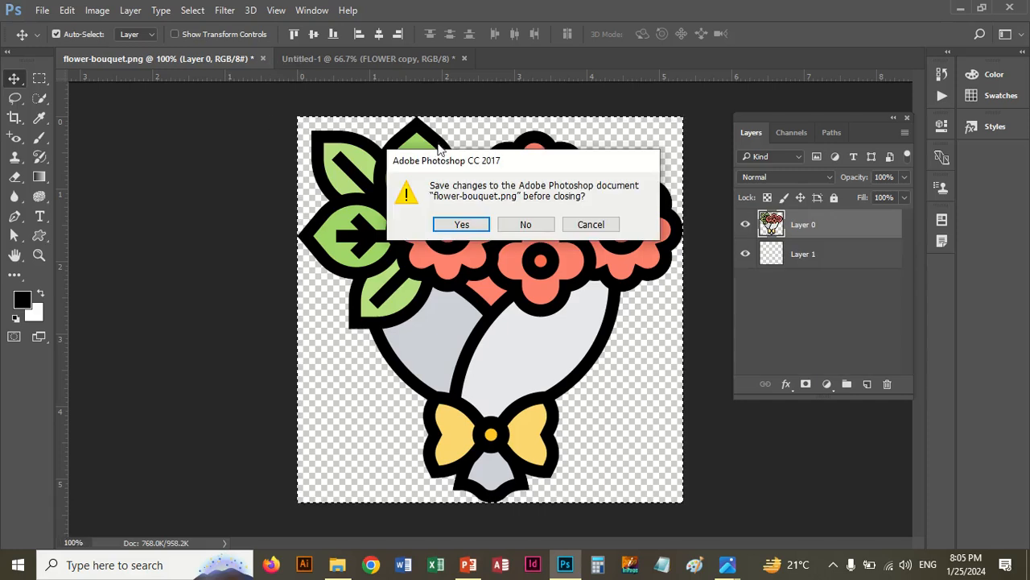
key(Escape)
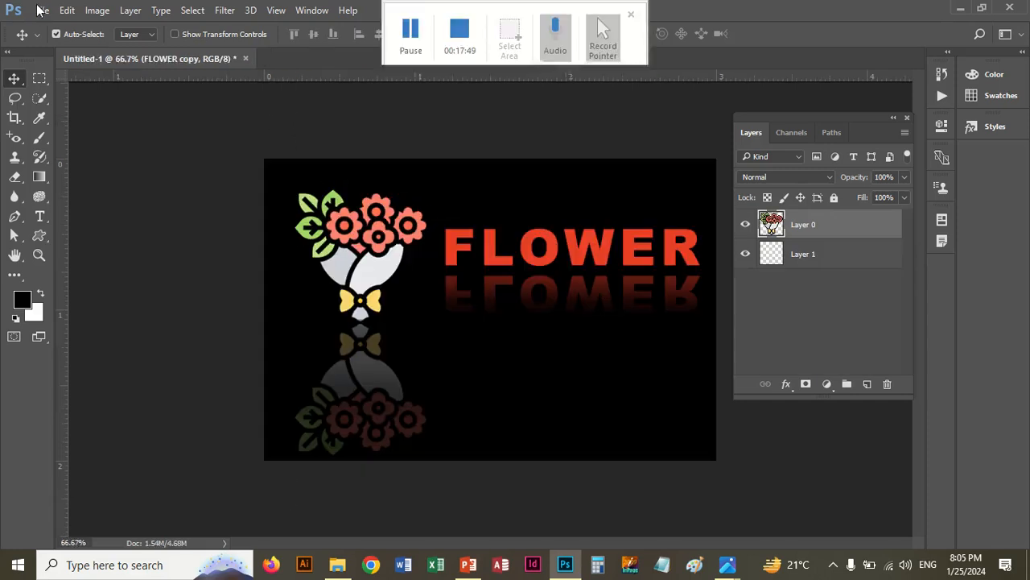
Close the Untitled-1 document with the bouquet and FLOWER reflections without saving its changes.
click(41, 9)
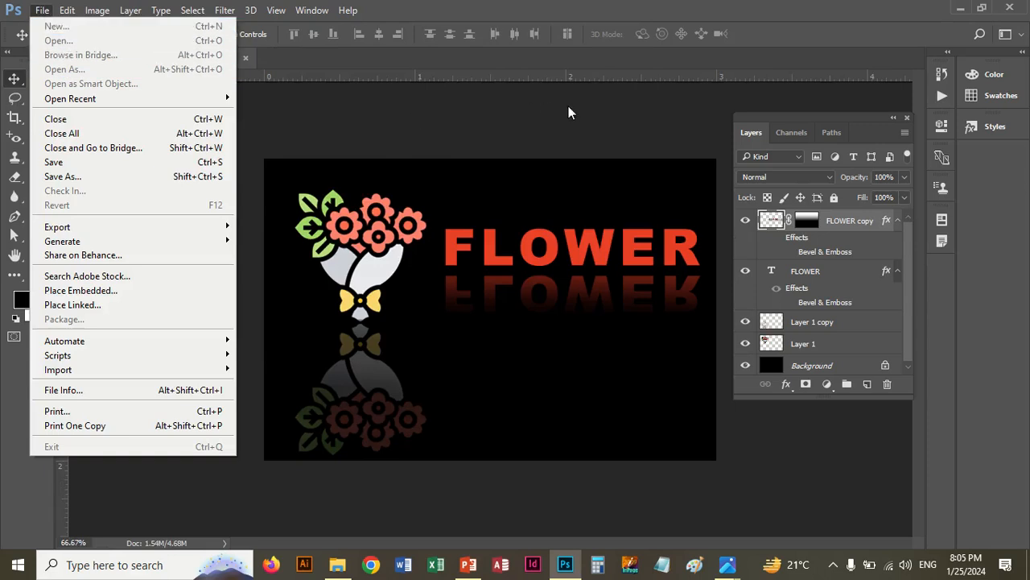
click(352, 86)
click(245, 58)
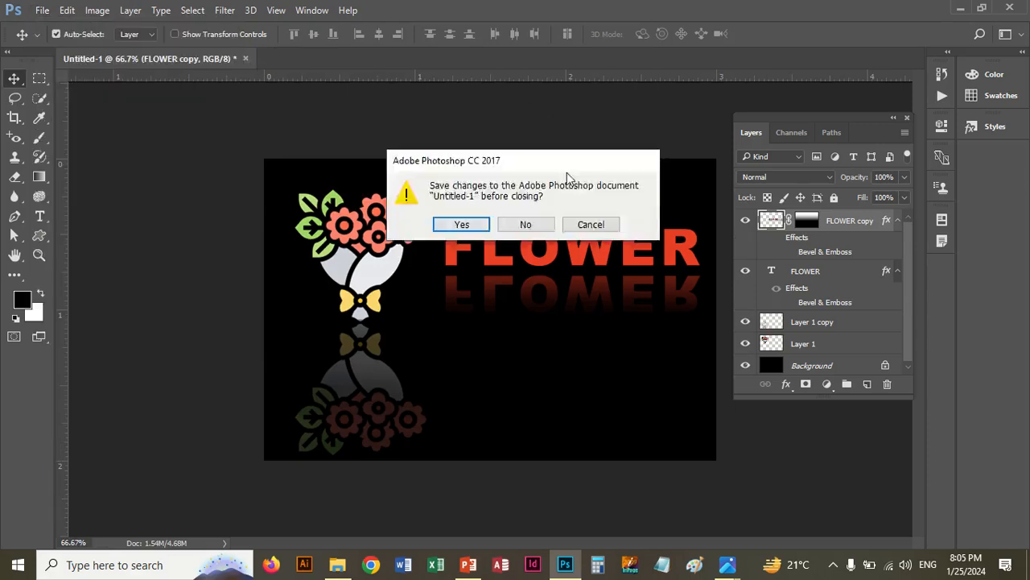
click(525, 224)
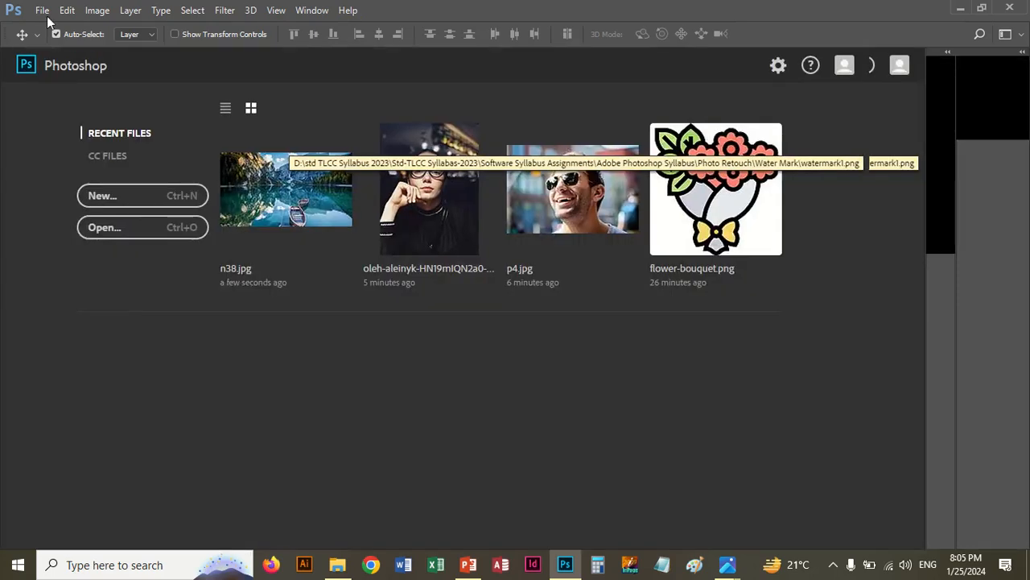
Open the tall skyscraper photo from the Buildings folder of Photo Gallery 2023 and select its full-width area above the water.
click(118, 227)
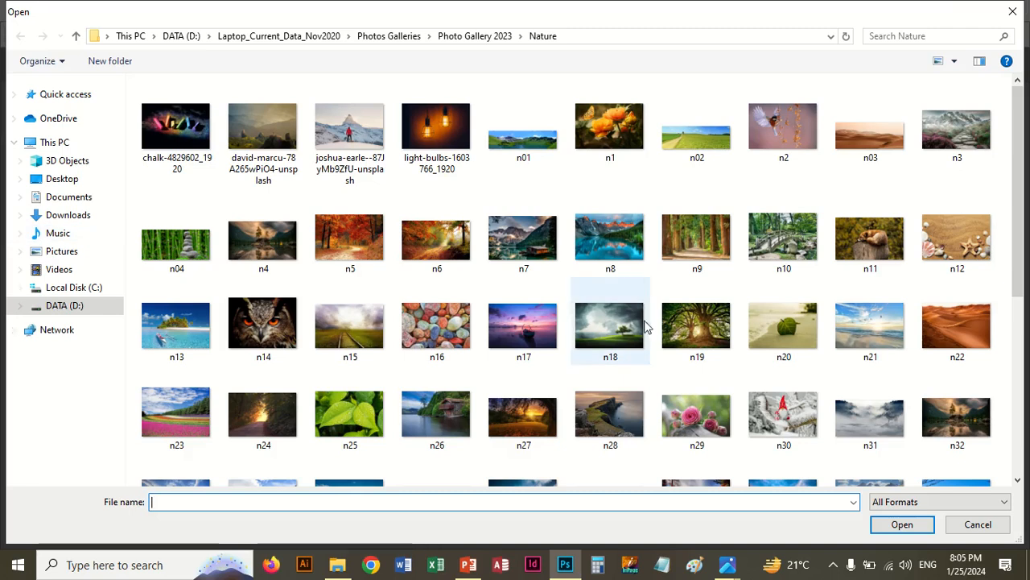
scroll(641, 326, down, 3)
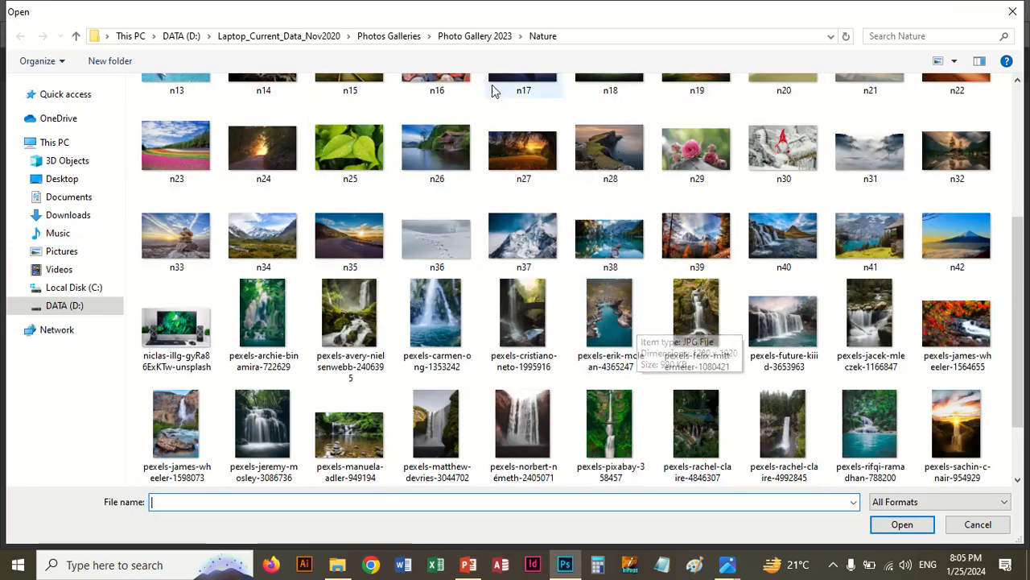
click(475, 35)
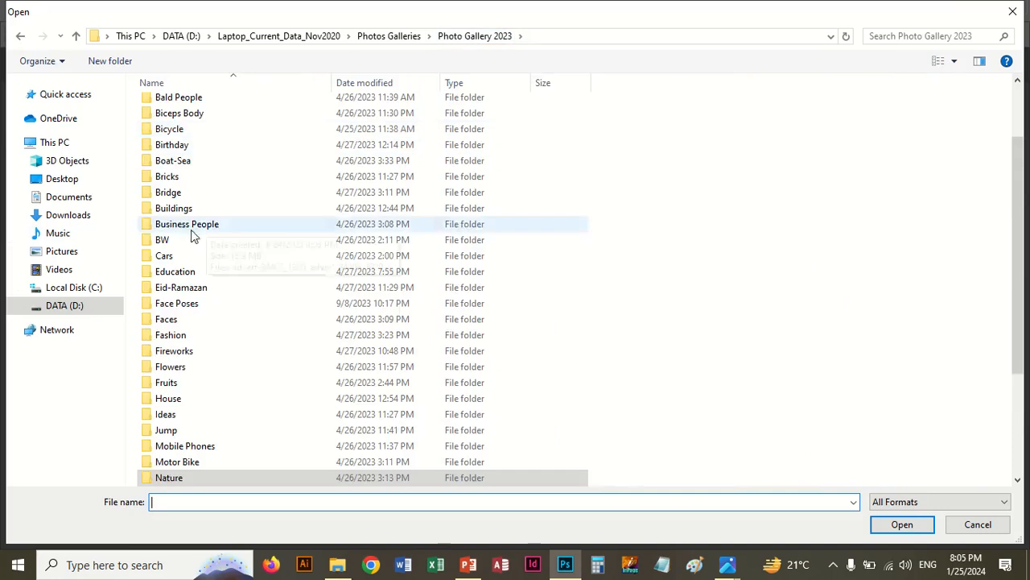
double_click(178, 211)
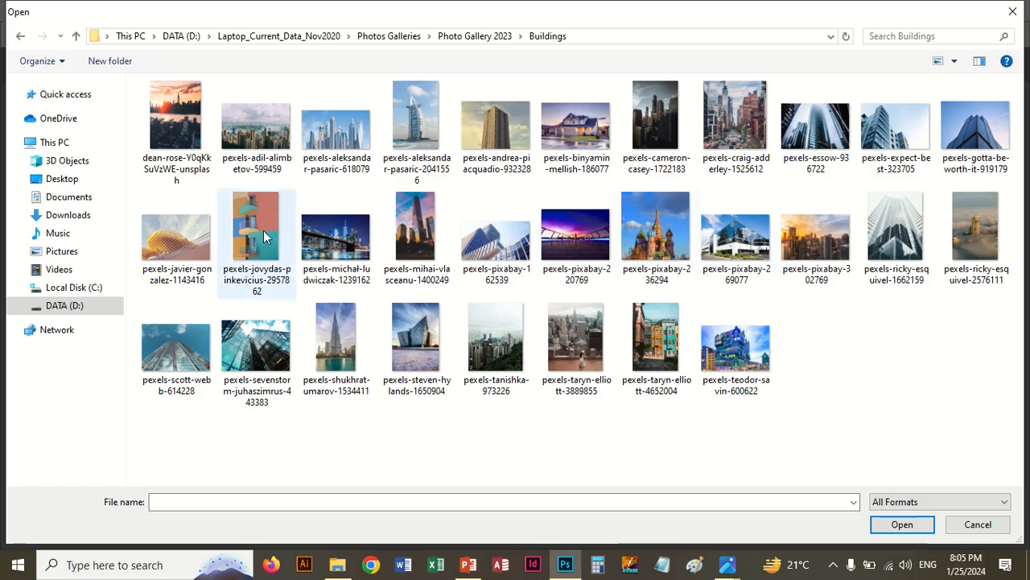
double_click(330, 328)
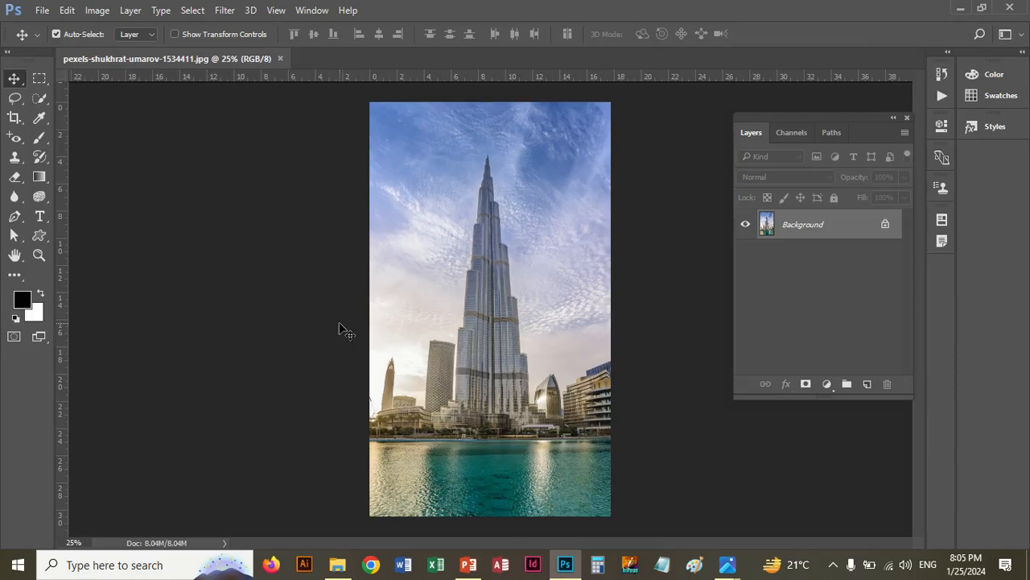
click(39, 78)
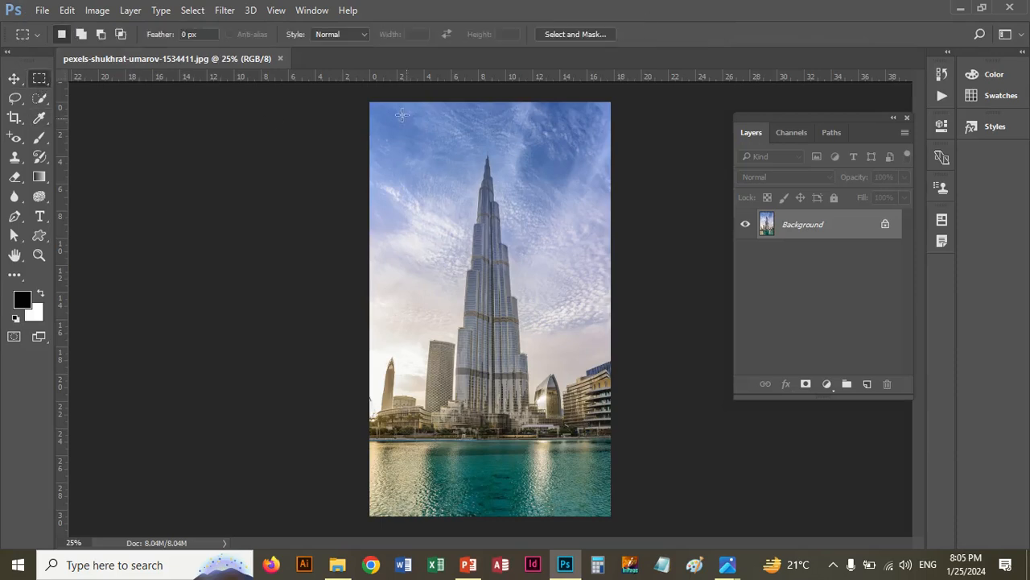
drag(368, 102, 612, 439)
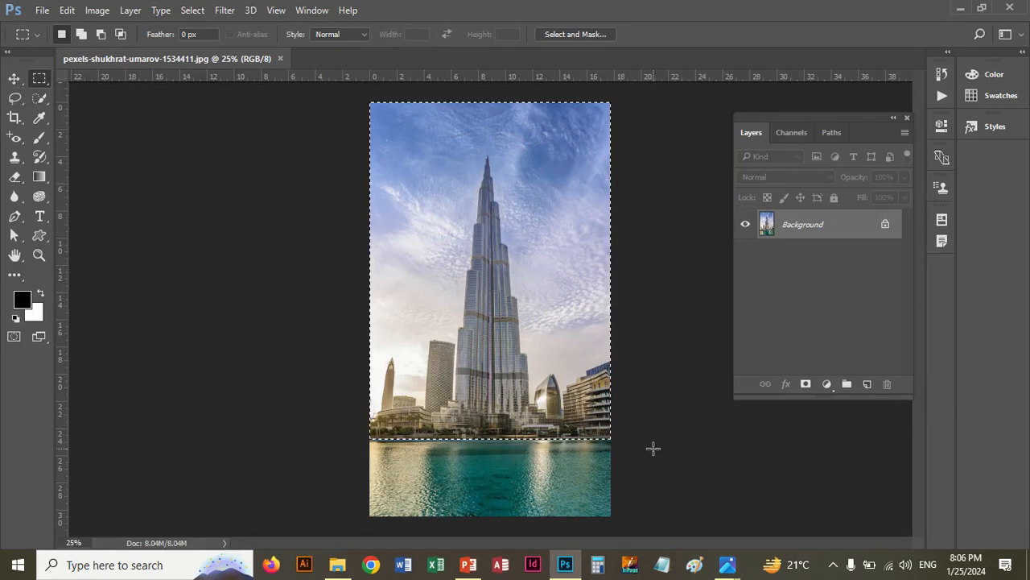
Open pexels-pixabay-236294.jpg from the Buildings folder and close the skyscraper photo.
click(42, 10)
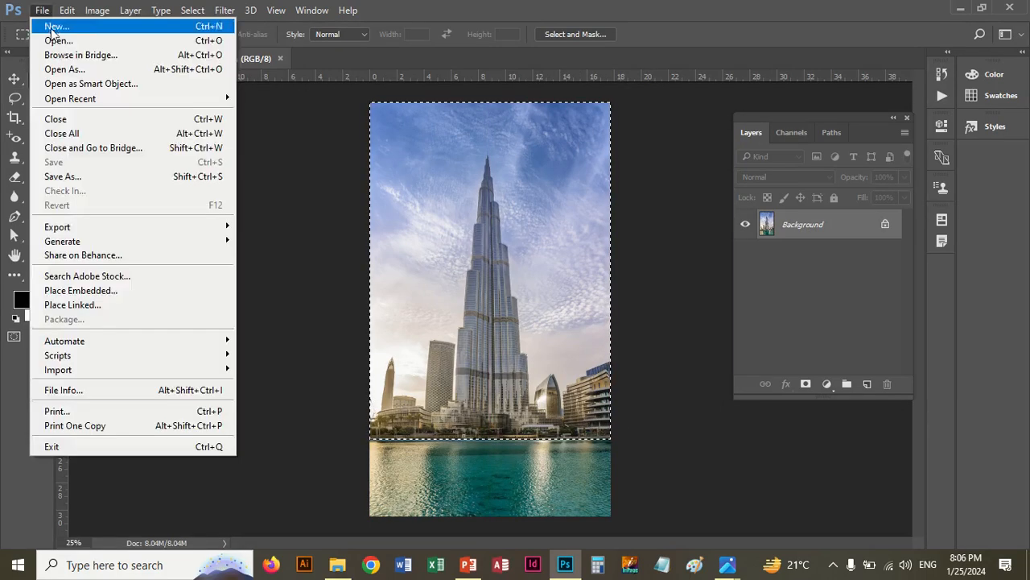
click(40, 39)
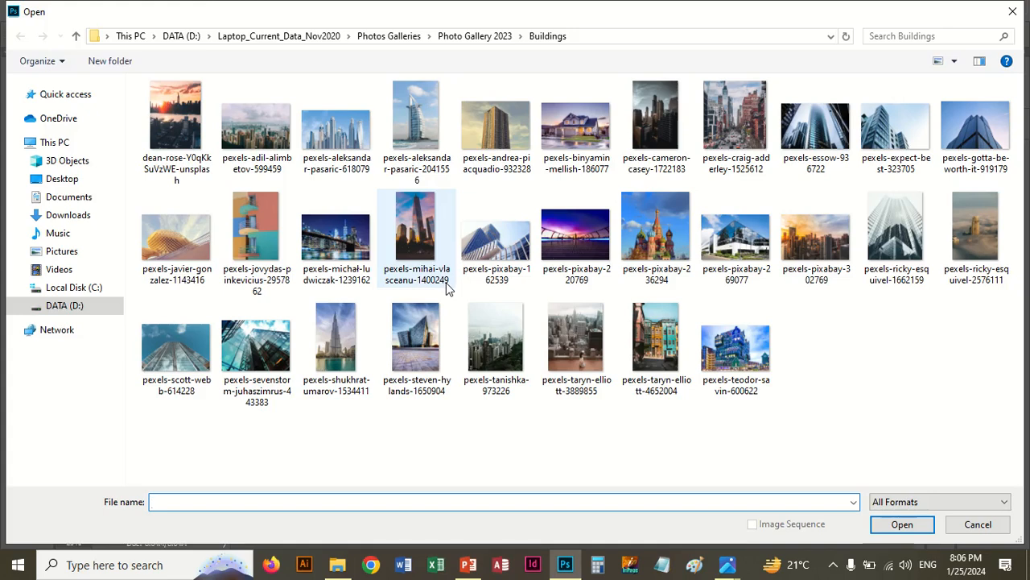
double_click(664, 228)
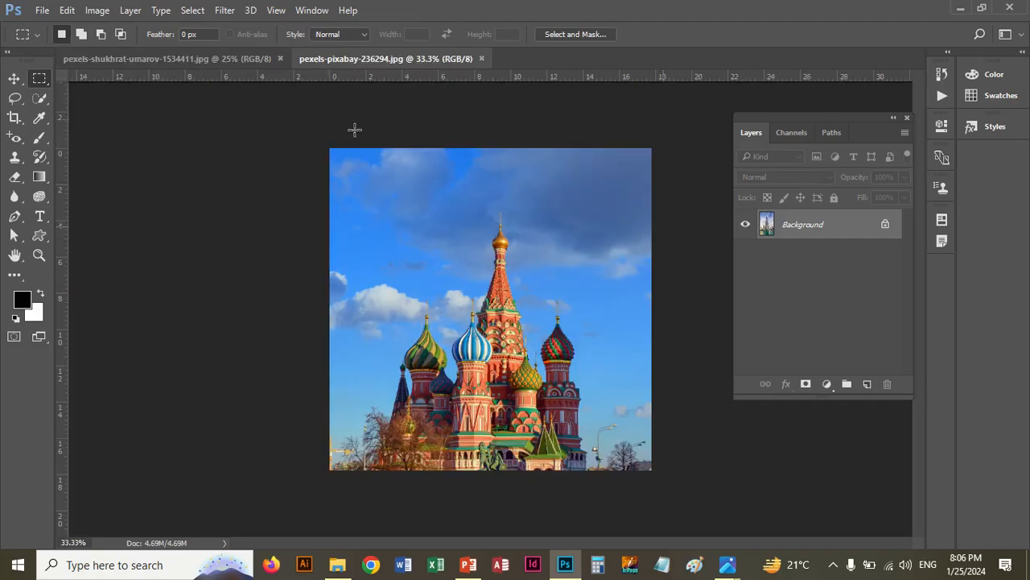
click(270, 62)
click(279, 58)
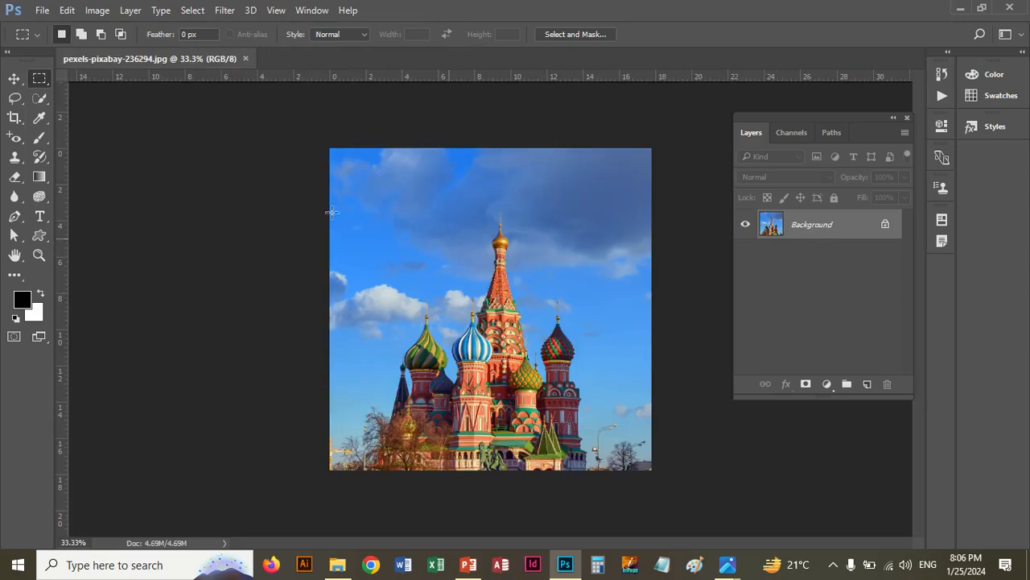
Crop a strip of sky off the top of the cathedral photo, keeping the full width and a height of about 14.9 inches.
drag(330, 174, 657, 476)
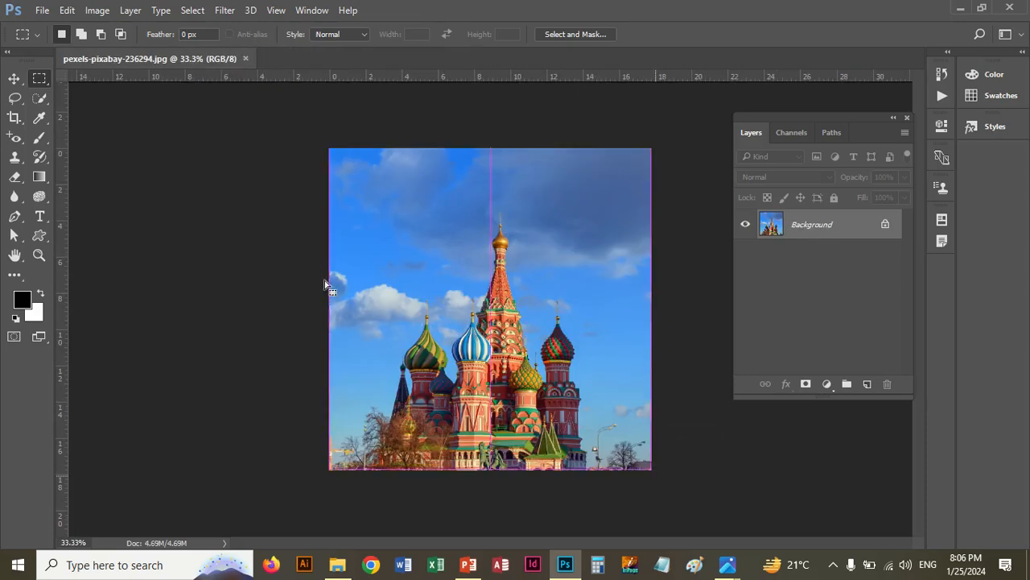
click(14, 117)
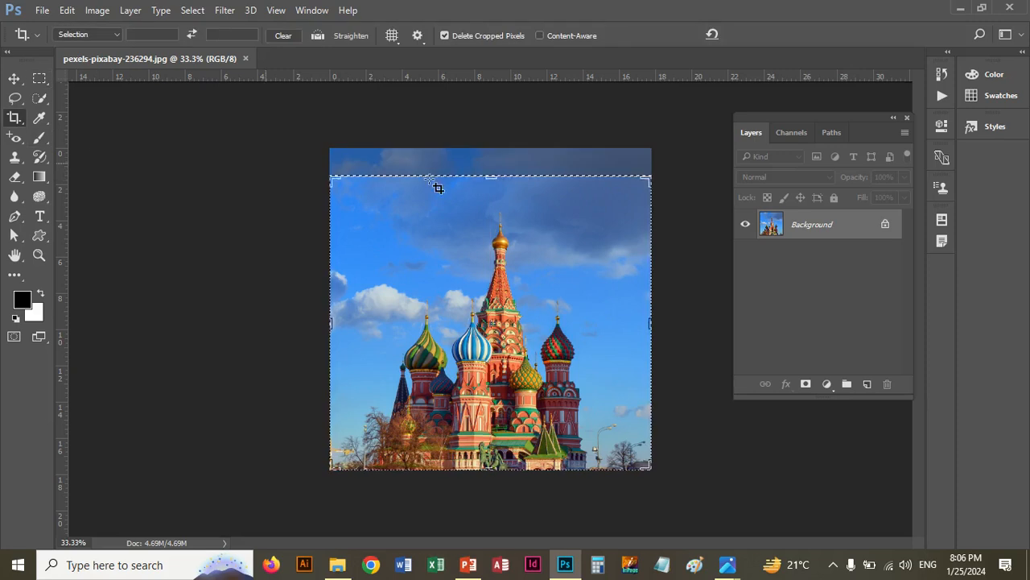
click(493, 177)
drag(493, 177, 727, 282)
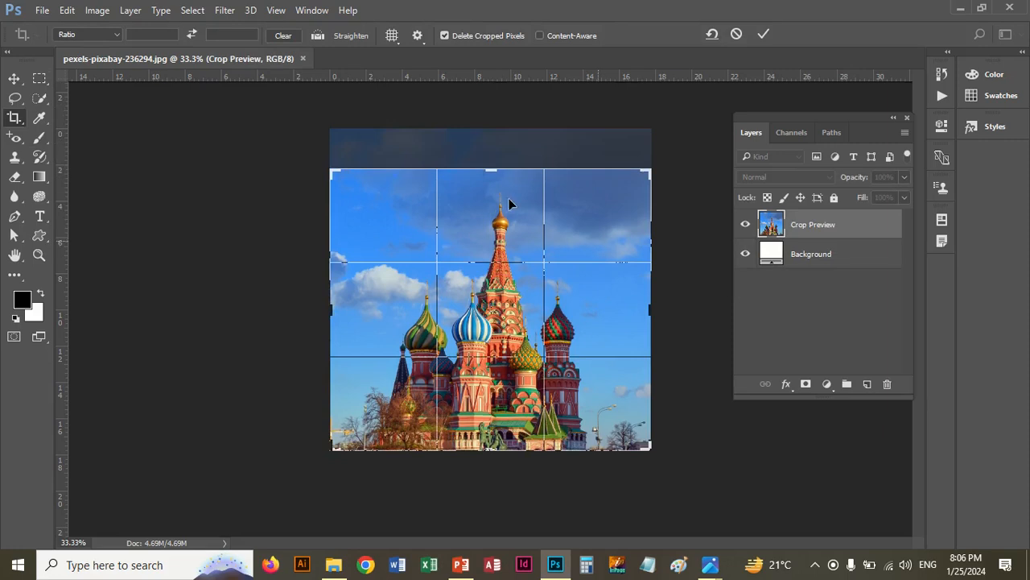
drag(478, 177, 506, 172)
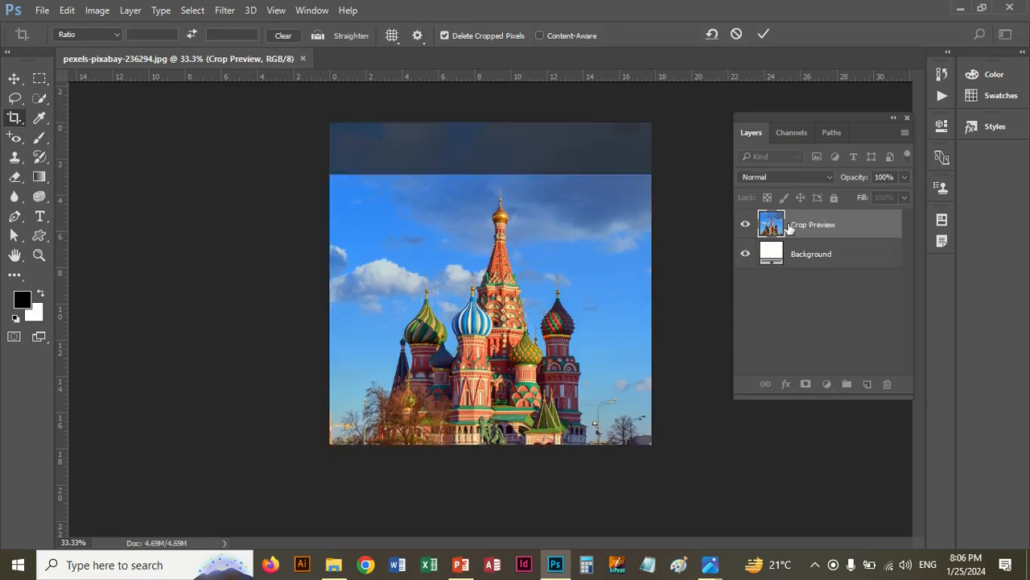
click(781, 231)
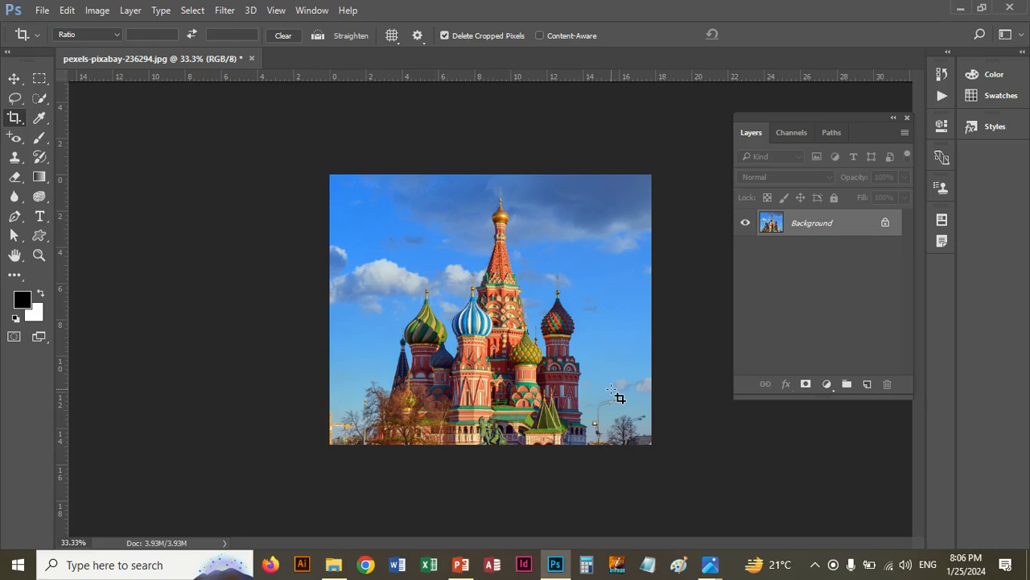
Open the canvas size settings for the cropped cathedral photo.
click(66, 10)
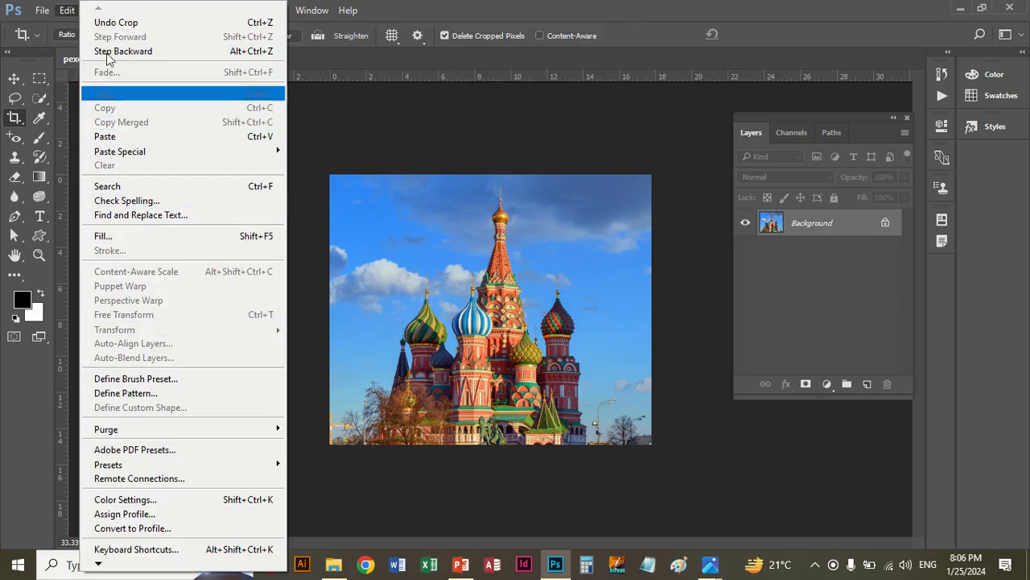
click(71, 11)
click(95, 11)
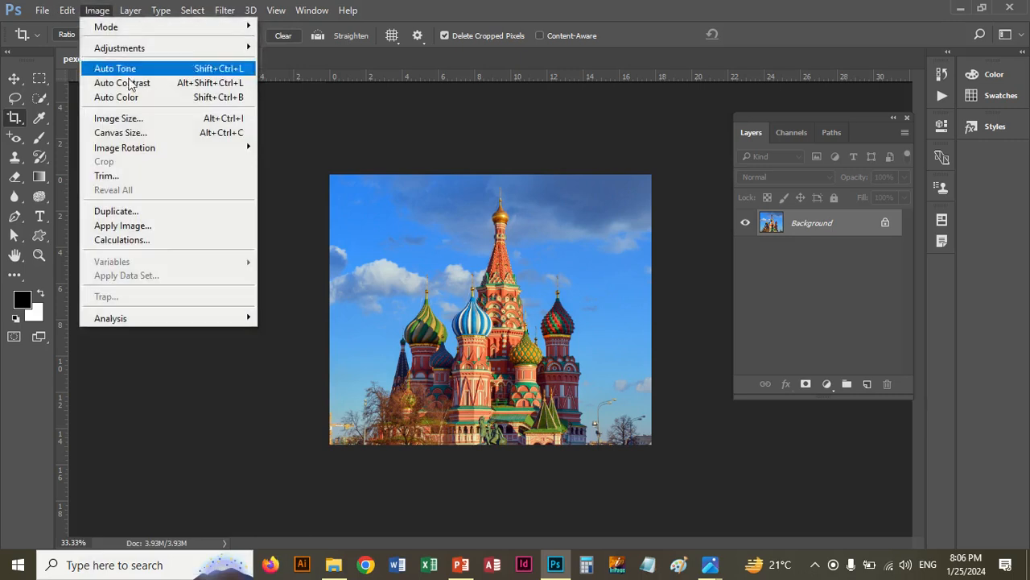
click(121, 132)
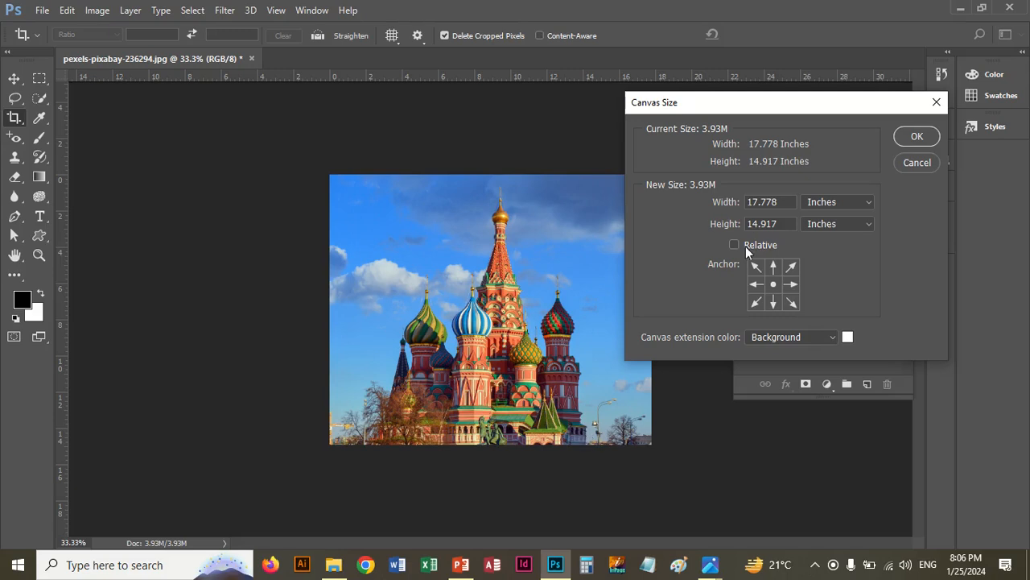
Extend the canvas downward by anchoring it at the top centre and setting the height to 200 percent.
click(774, 267)
click(869, 207)
click(847, 220)
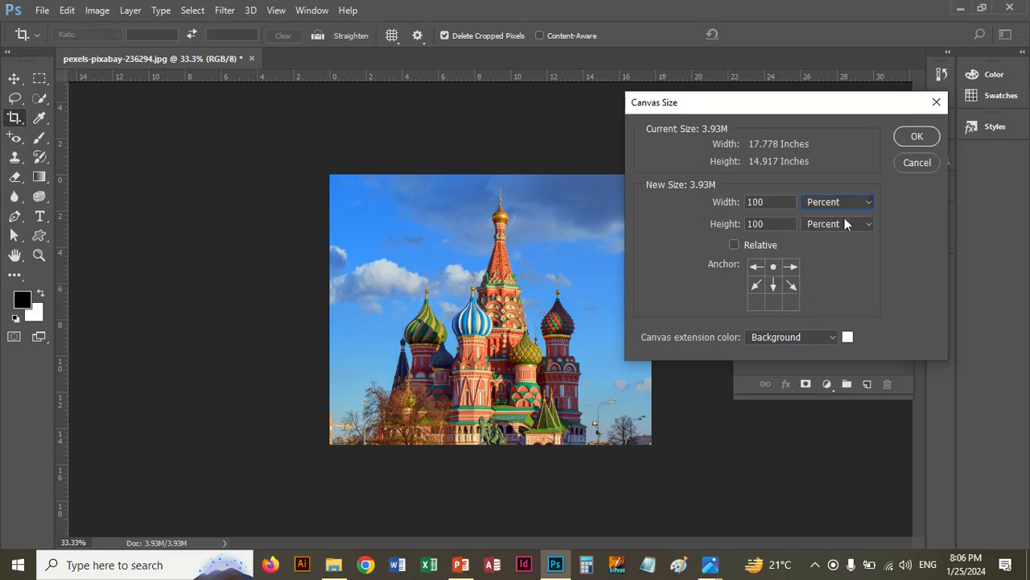
click(739, 228)
text(200)
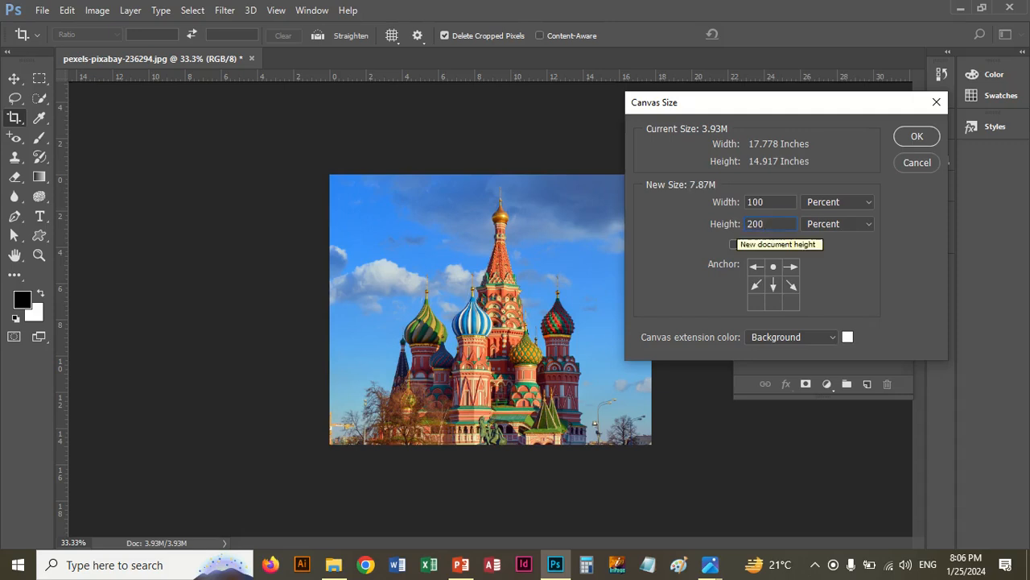
key(Return)
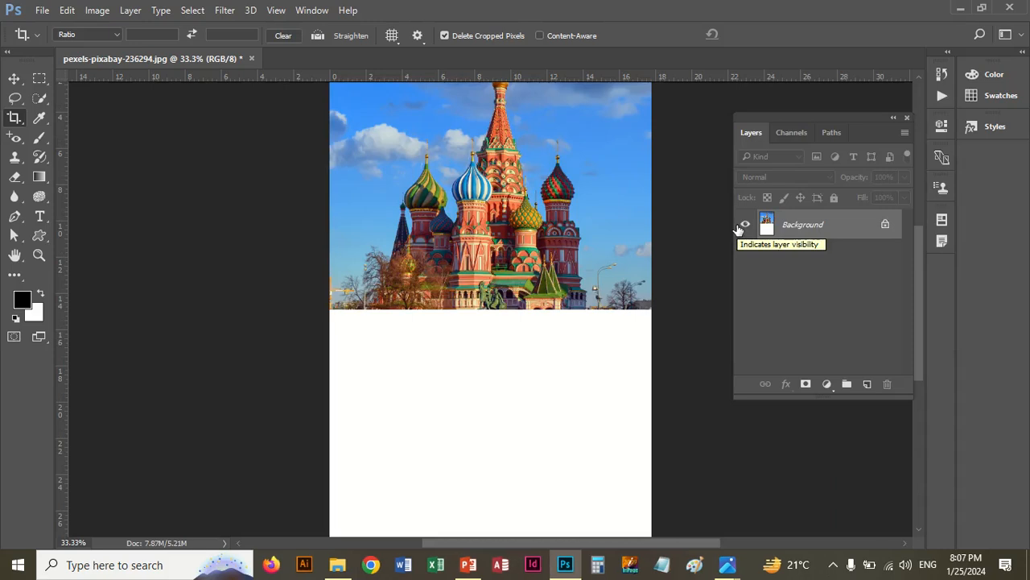
Convert the locked Background into a regular layer and load its outline as a selection.
click(886, 225)
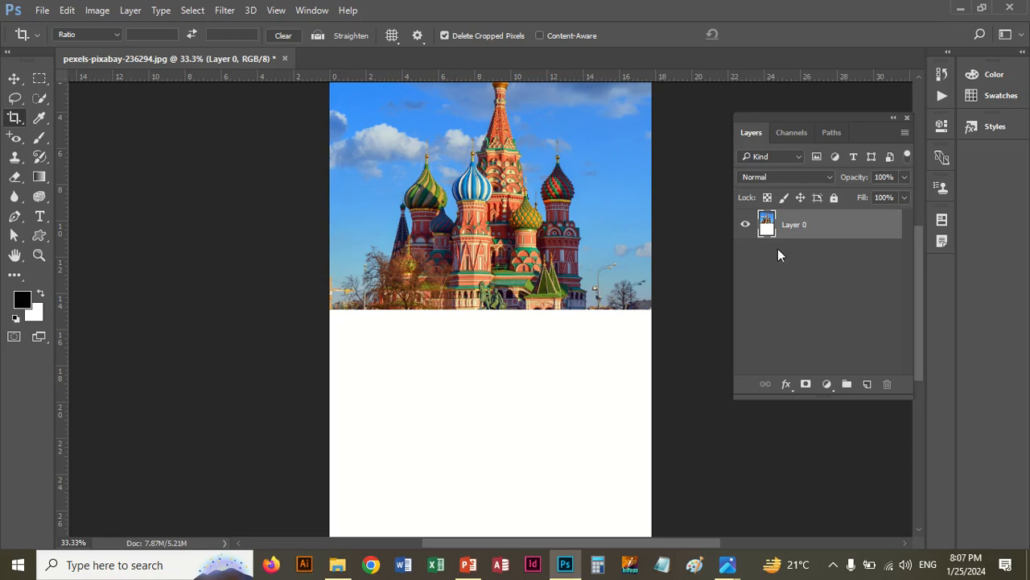
drag(766, 225, 768, 226)
ctrl+click(767, 226)
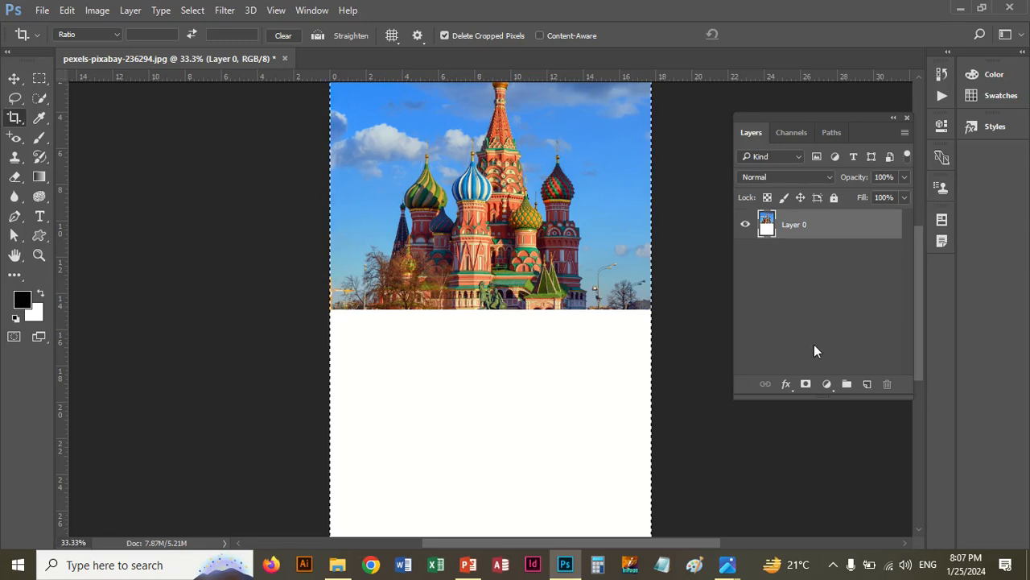
Replace the selection with a rectangular marquee around the cathedral photo, excluding the white extension, and copy it to a new layer.
scroll(808, 383, up, 5)
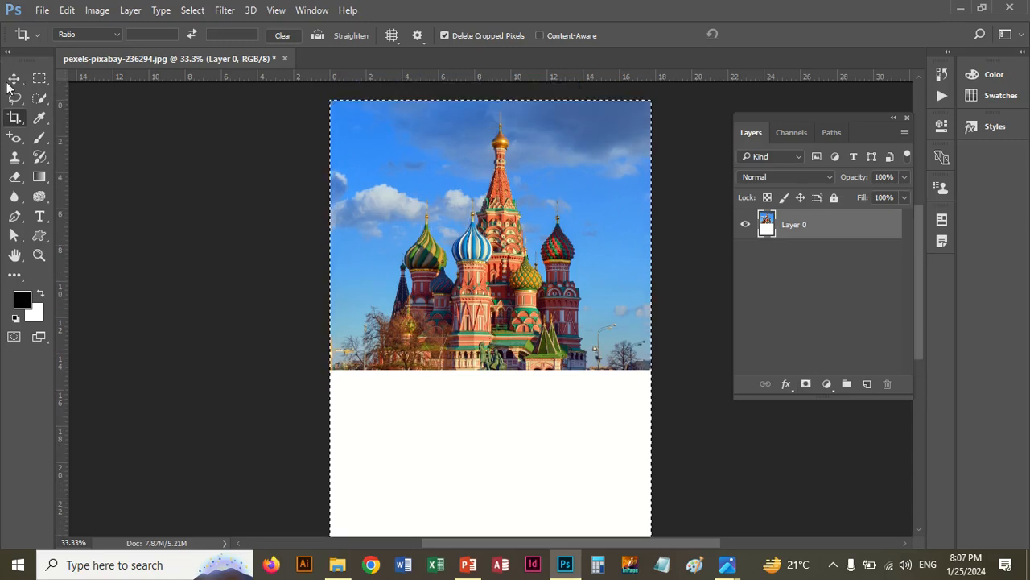
click(40, 78)
click(304, 98)
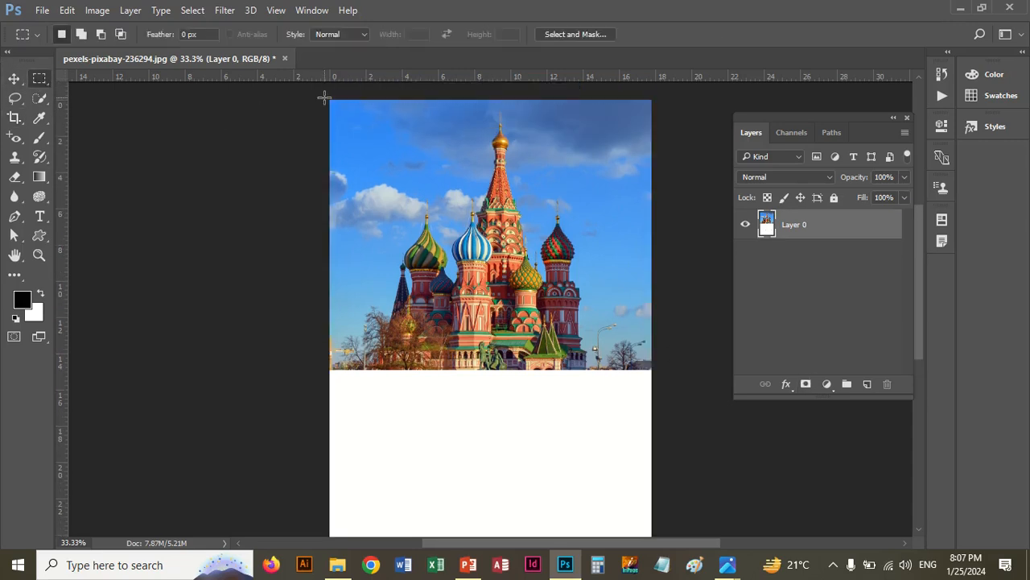
drag(329, 100, 681, 367)
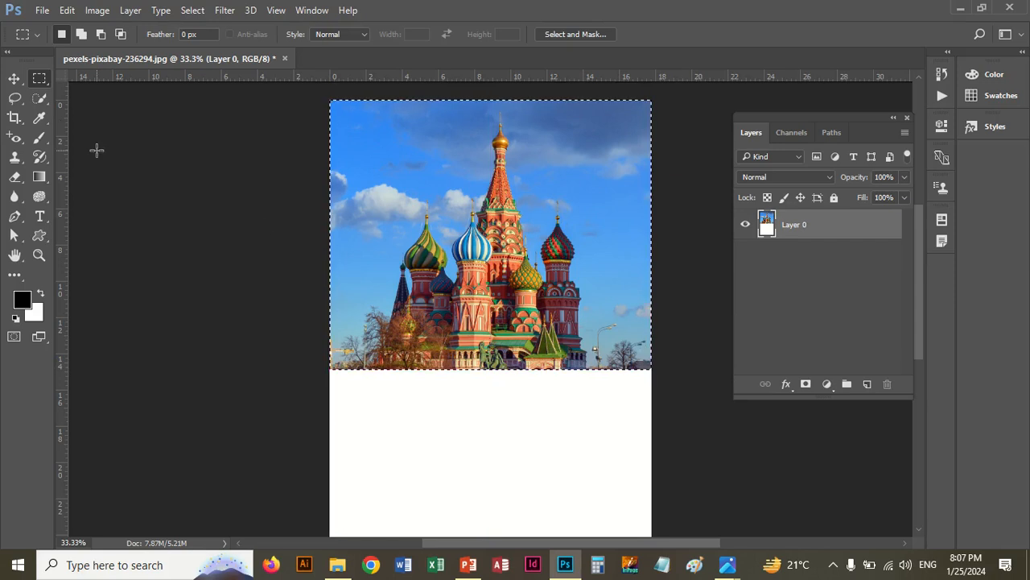
key(ctrl+j)
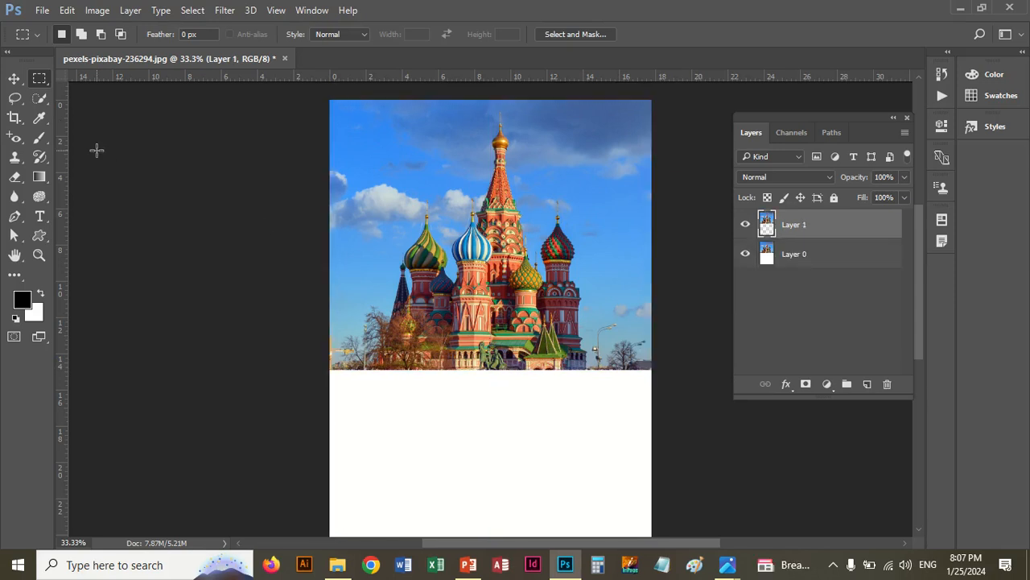
Delete Layer 0 and duplicate the remaining Layer 1.
click(851, 256)
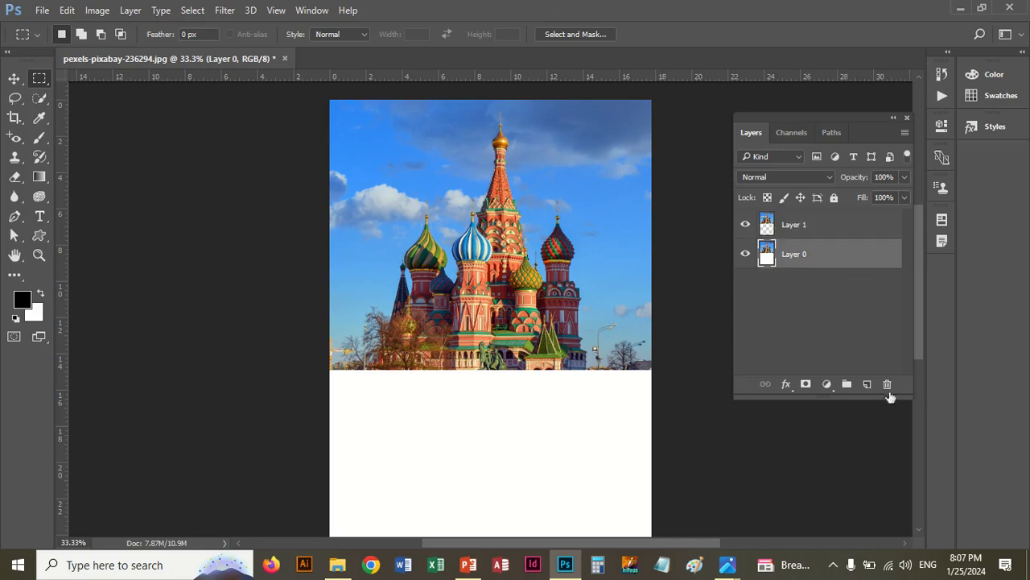
click(888, 386)
click(455, 224)
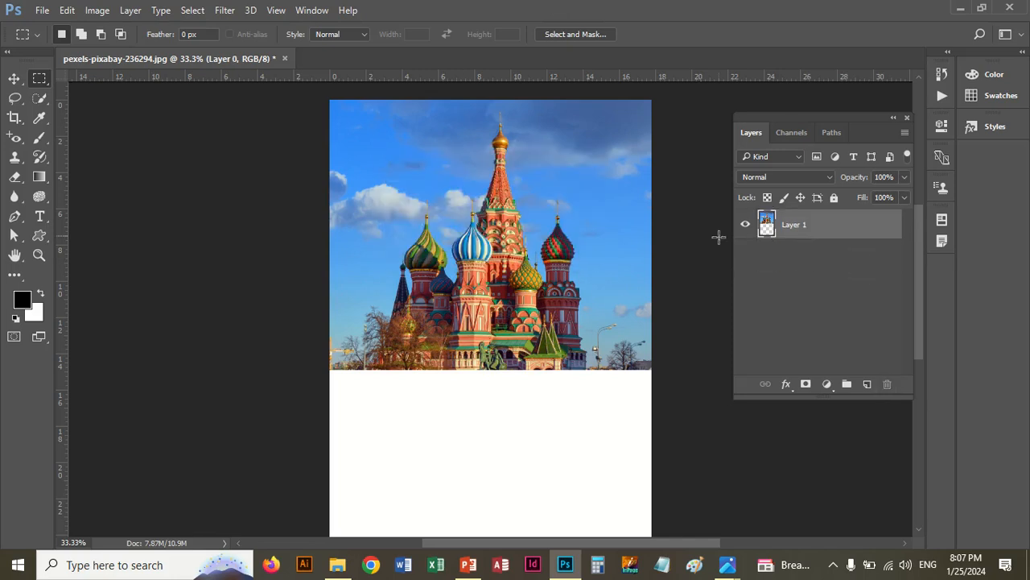
key(ctrl+j)
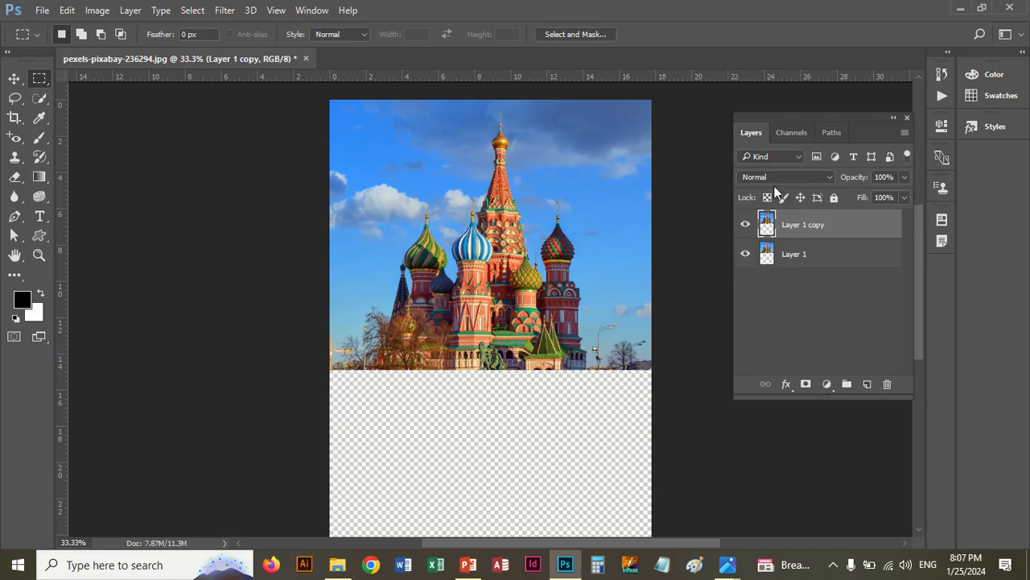
Flip the duplicated photo layer vertically with Free Transform.
click(13, 78)
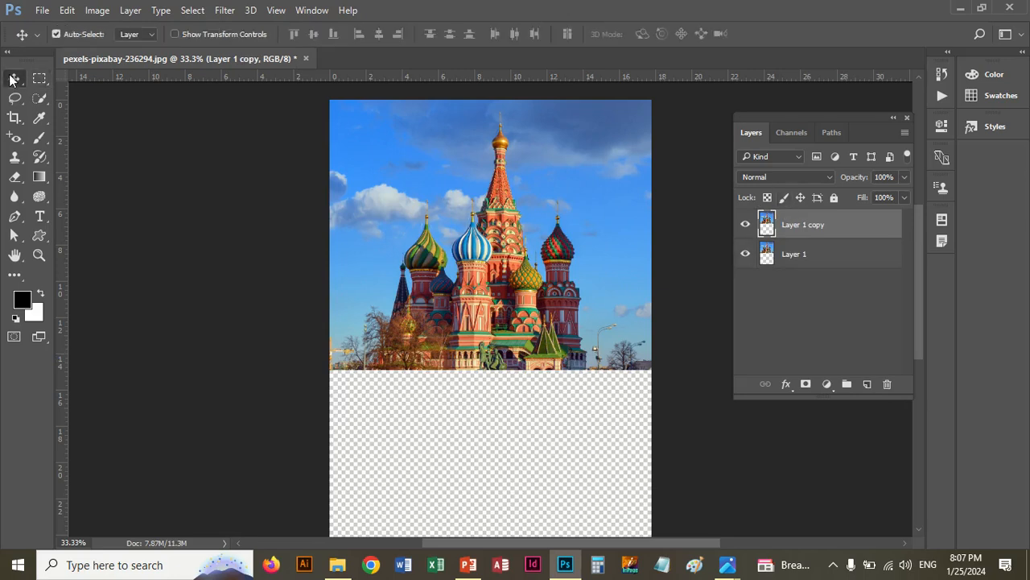
key(ctrl+t)
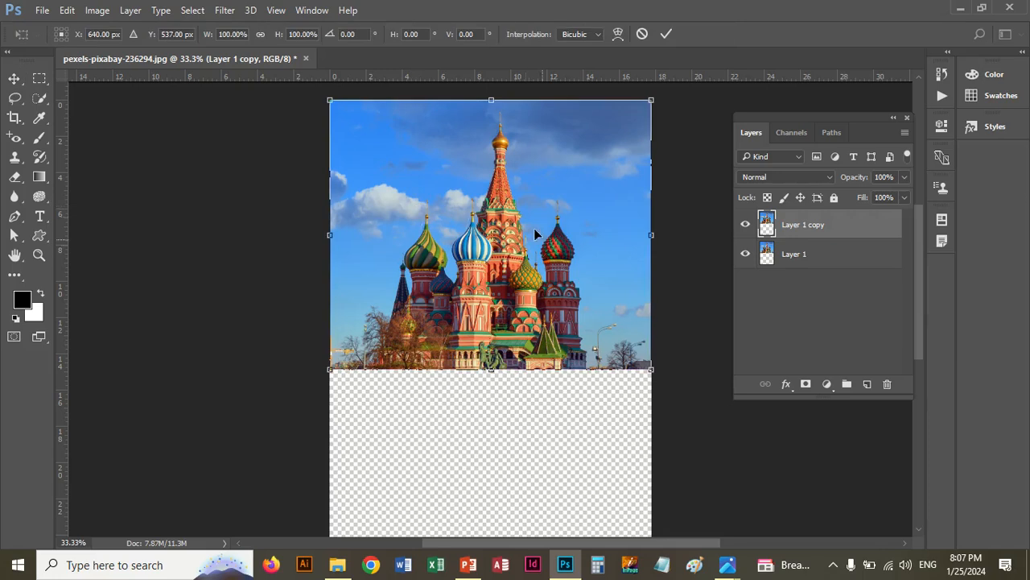
right_click(523, 206)
click(589, 451)
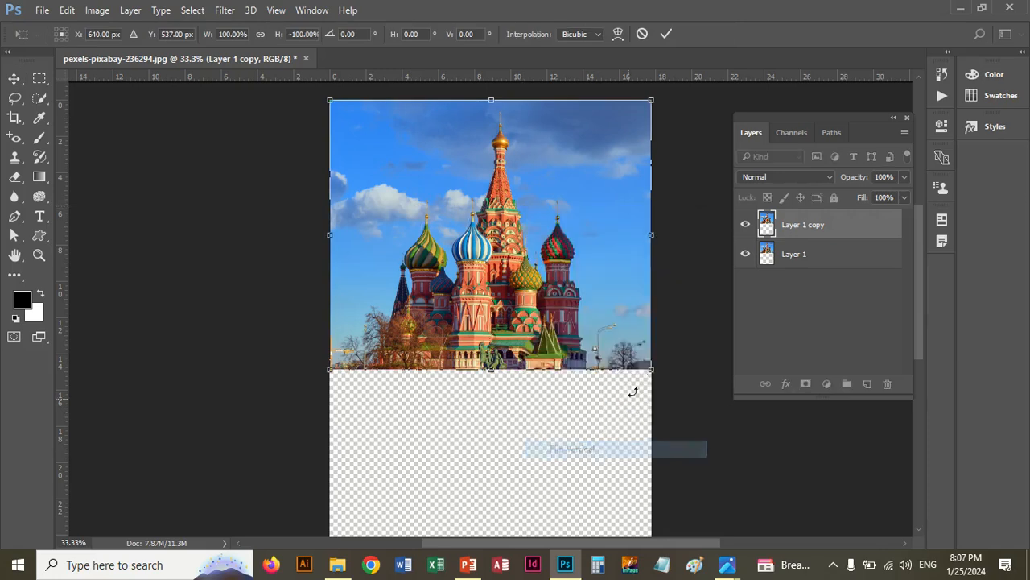
Move the flipped copy straight down to Y 1611 px, against the original photo's lower edge, and commit the transform.
key(shift+Down)
key(shift+Down)
key(shift+Down)
key(shift+Down)
key(shift+Down)
key(shift+Down)
key(shift+Down)
key(shift+Down)
key(shift+Down)
key(shift+Down)
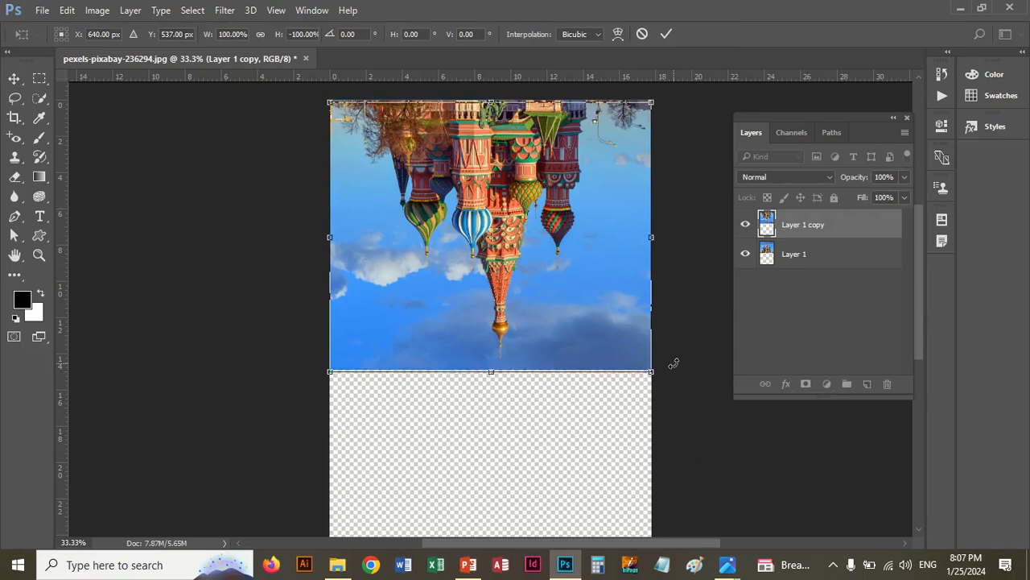
key(shift+Down)
key(shift+Down)
key(shift+Down)
key(shift+Down)
key(shift+Down)
key(shift+Down)
key(shift+Down)
key(shift+Down)
key(shift+Down)
key(shift+Down)
key(shift+Down)
key(shift+Down)
key(shift+Down)
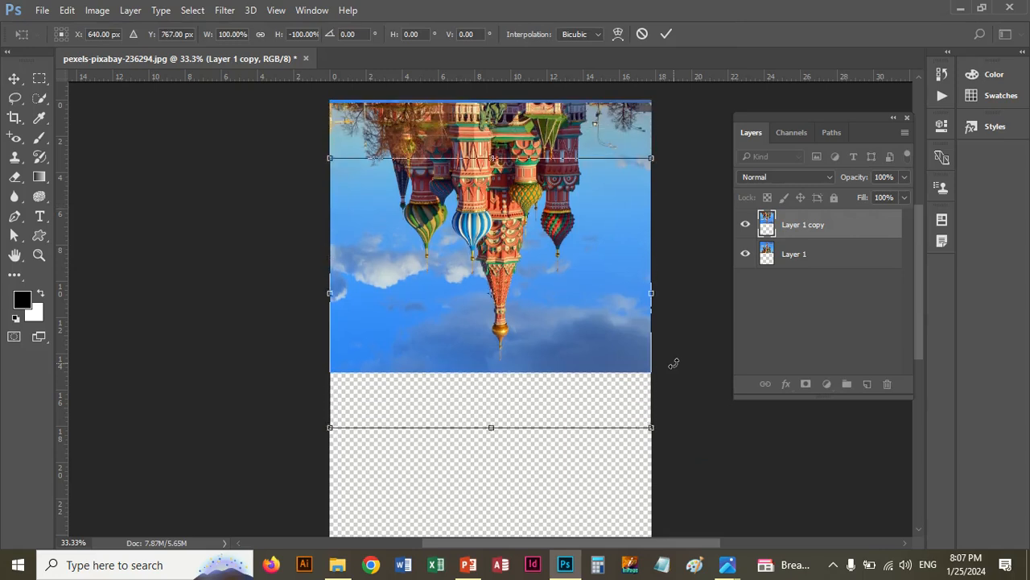
key(ctrl+minus)
key(ctrl+minus)
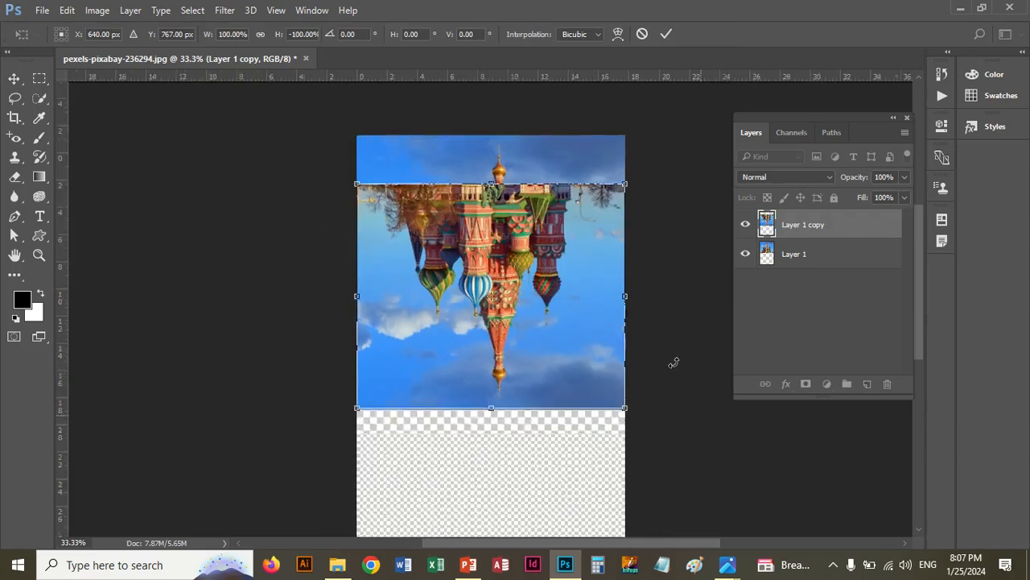
key(shift+Down)
key(shift+Down)
key(shift+Down)
key(shift+Down)
key(shift+Down)
key(shift+Down)
key(shift+Down)
key(shift+Down)
key(shift+Down)
key(shift+Down)
key(shift+Down)
key(shift+Down)
key(shift+Down)
key(shift+Down)
key(shift+Down)
key(shift+Down)
key(shift+Down)
key(shift+Down)
key(shift+Down)
key(shift+Down)
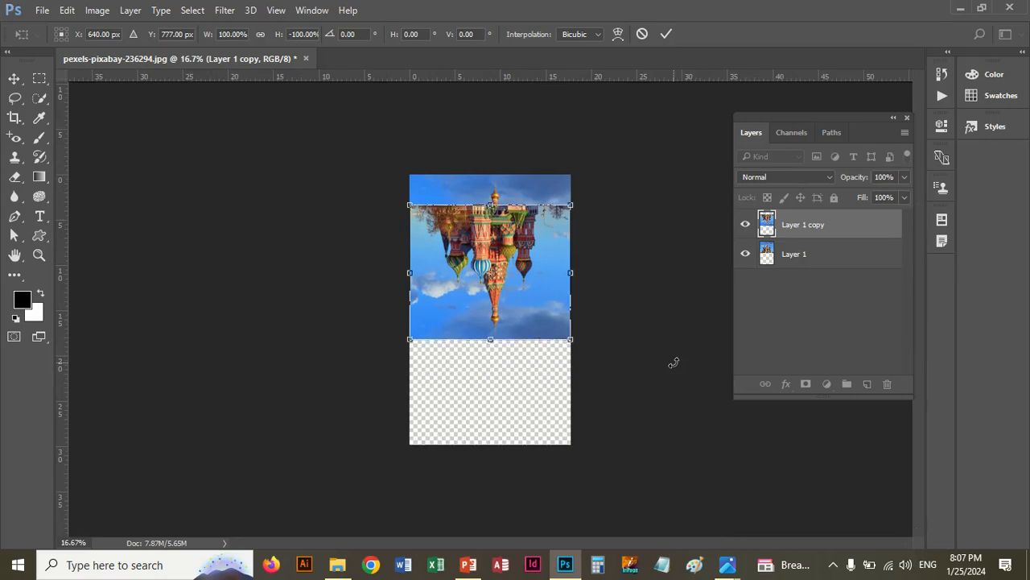
key(shift+Down)
key(shift+Down)
key(shift+Down)
key(shift+Down)
key(shift+Down)
key(shift+Down)
key(shift+Down)
key(shift+Down)
key(shift+Down)
key(shift+Down)
key(shift+Down)
key(shift+Down)
key(shift+Down)
key(shift+Down)
key(shift+Down)
key(shift+Down)
key(shift+Down)
key(shift+Down)
key(shift+Down)
key(shift+Down)
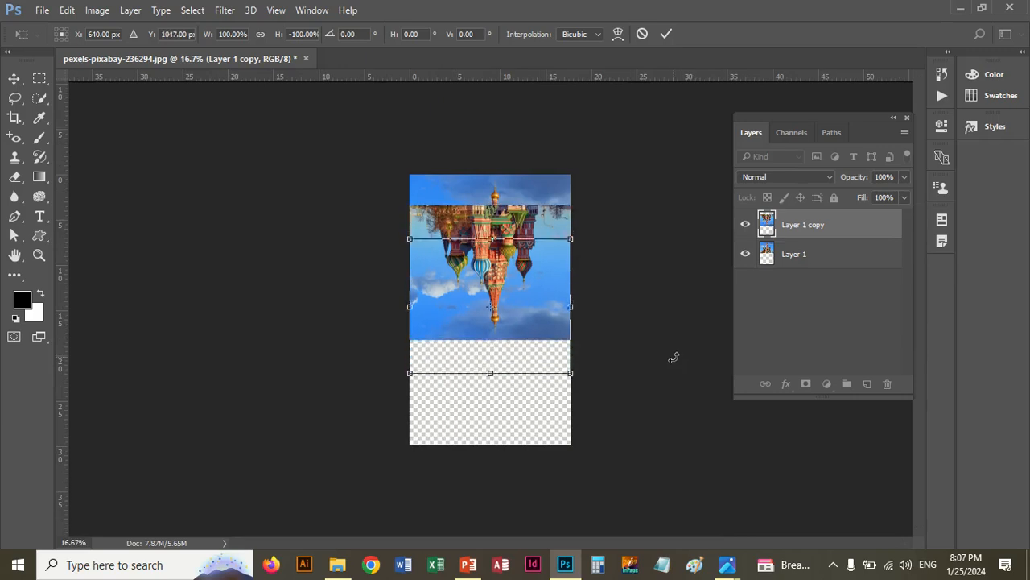
key(shift+Down)
key(shift+Down)
key(shift+Down)
key(shift+Down)
key(shift+Down)
key(shift+Down)
key(shift+Down)
key(shift+Down)
key(shift+Down)
key(shift+Down)
key(shift+Down)
key(shift+Down)
key(shift+Down)
key(shift+Down)
key(shift+Down)
key(shift+Down)
key(shift+Down)
key(shift+Down)
key(shift+Down)
key(shift+Down)
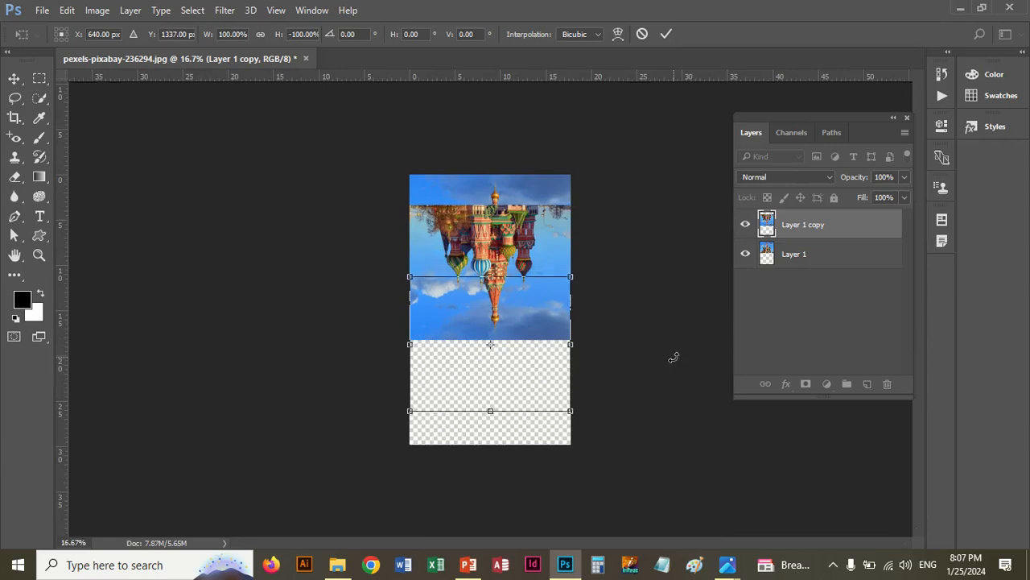
key(shift+Down)
key(shift+Down)
key(shift+Down)
key(shift+Down)
key(shift+Down)
key(shift+Down)
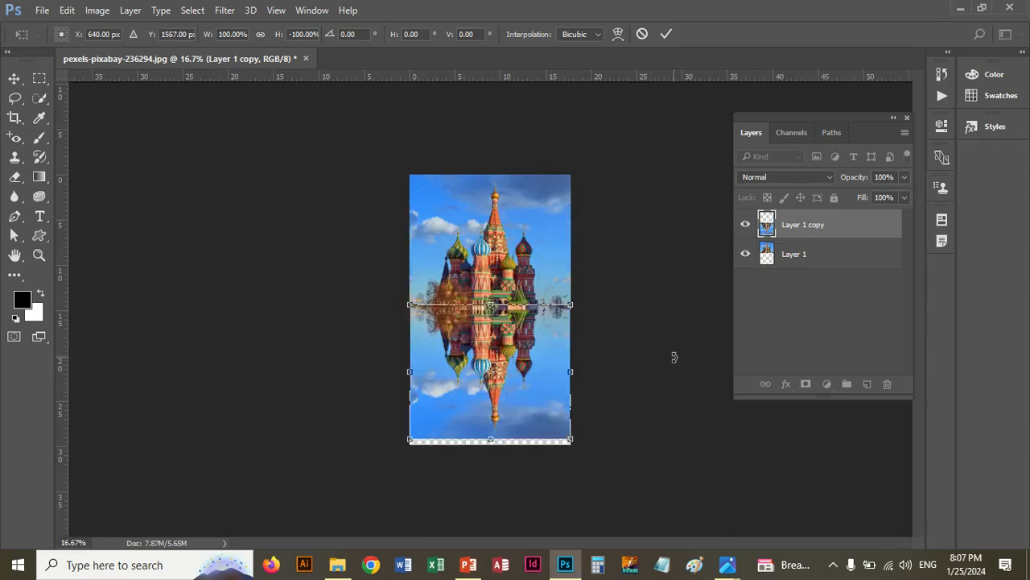
key(shift+Down)
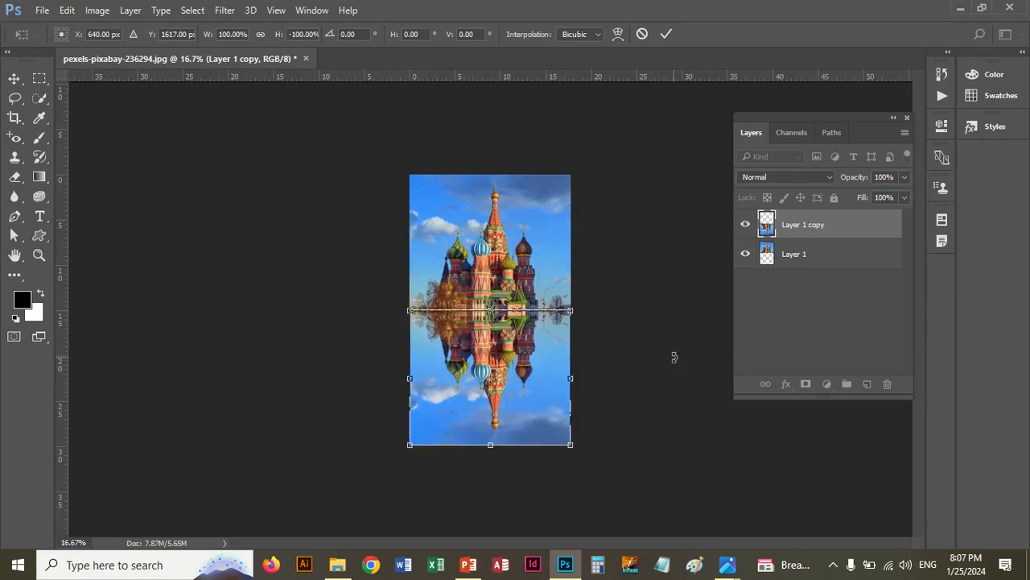
key(Up)
key(Up)
key(Up)
key(Up)
key(Up)
key(Up)
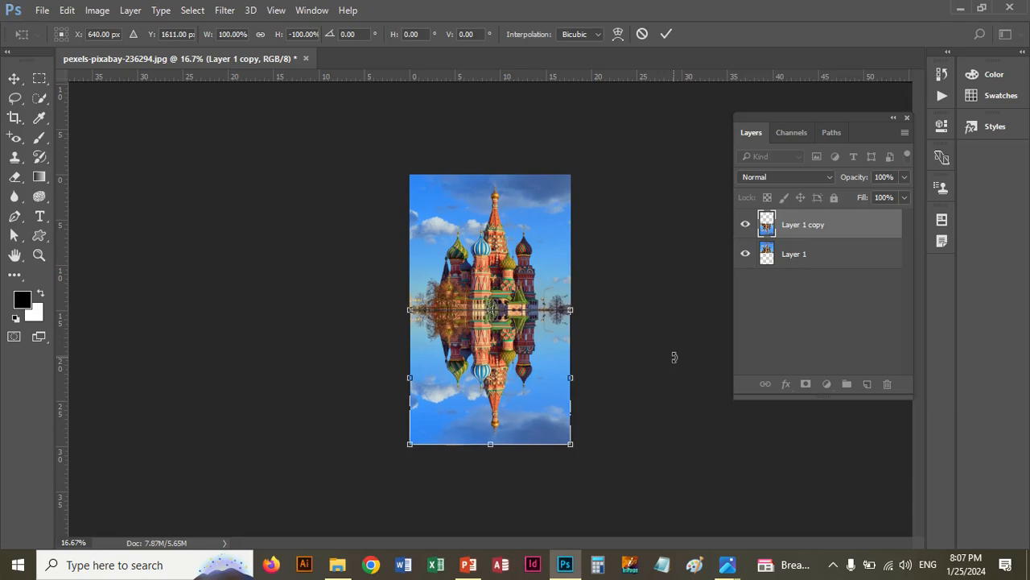
key(Return)
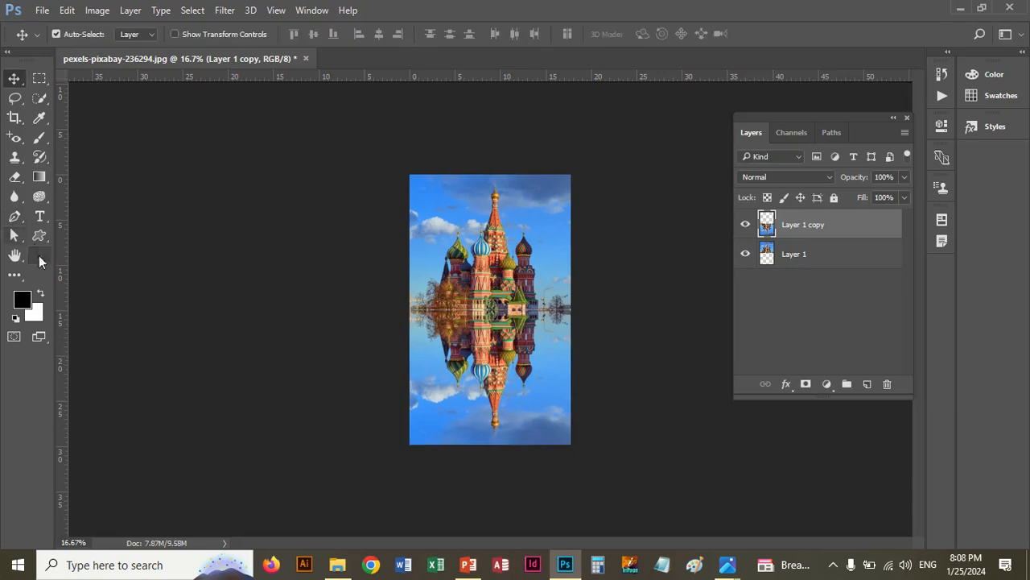
Rename the flipped copy's layer to "reflect".
click(39, 256)
click(544, 366)
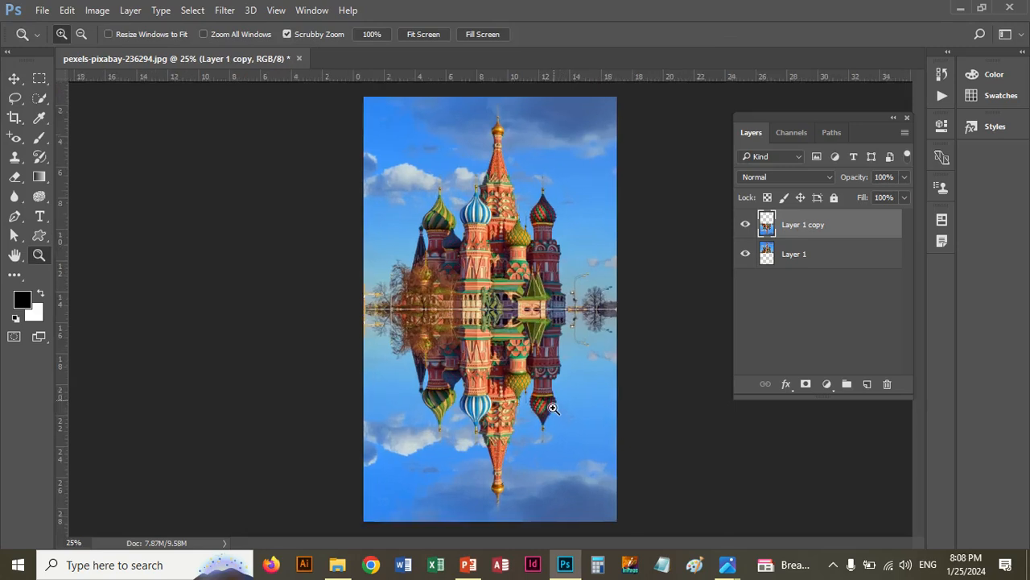
click(553, 408)
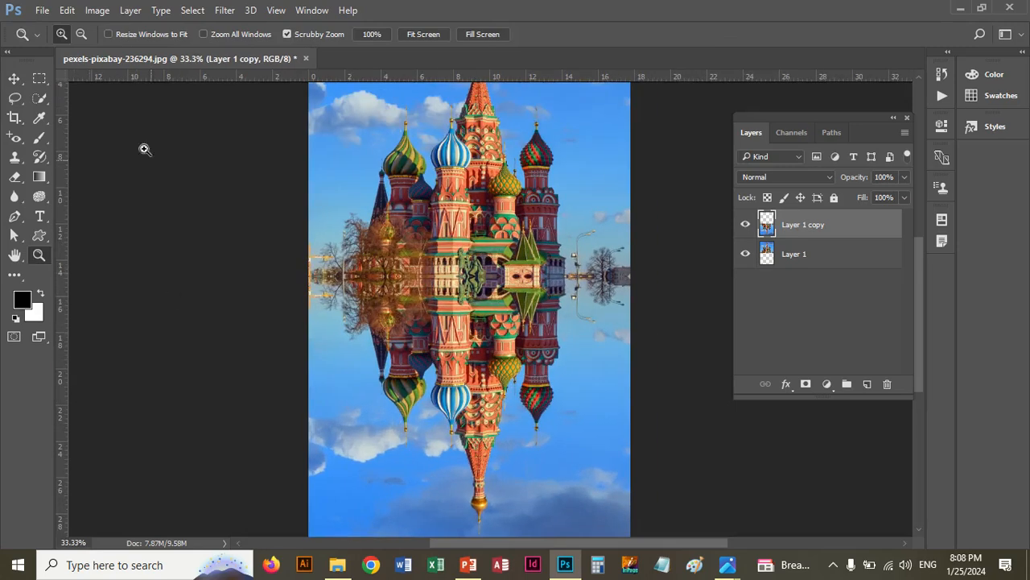
click(15, 79)
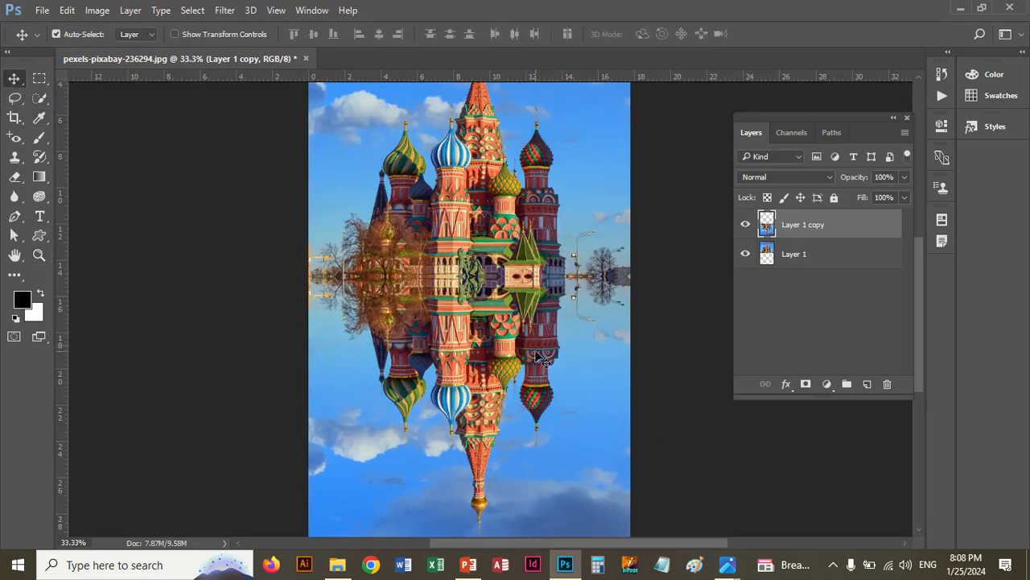
click(746, 226)
click(746, 226)
double_click(802, 226)
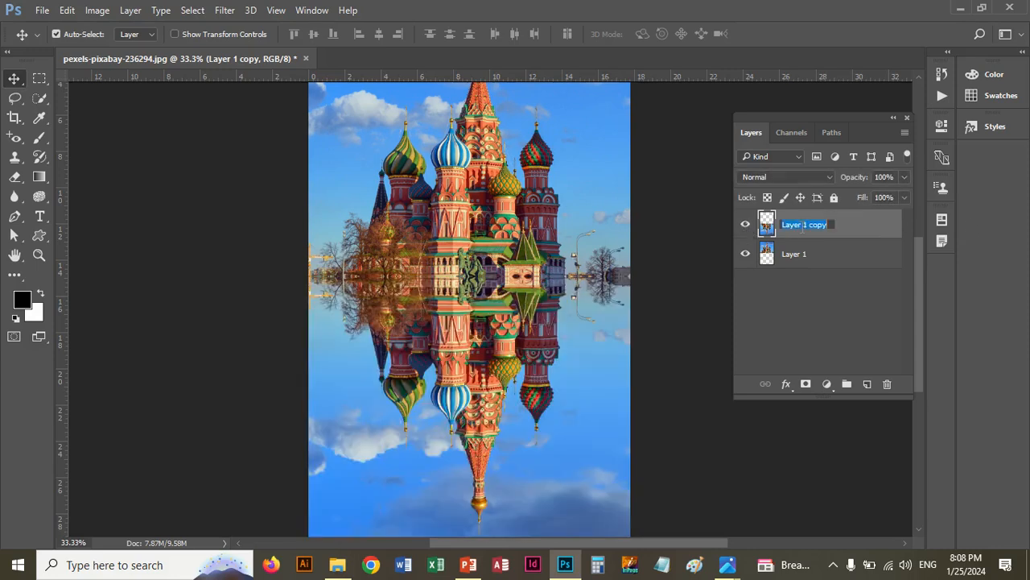
text(reflect)
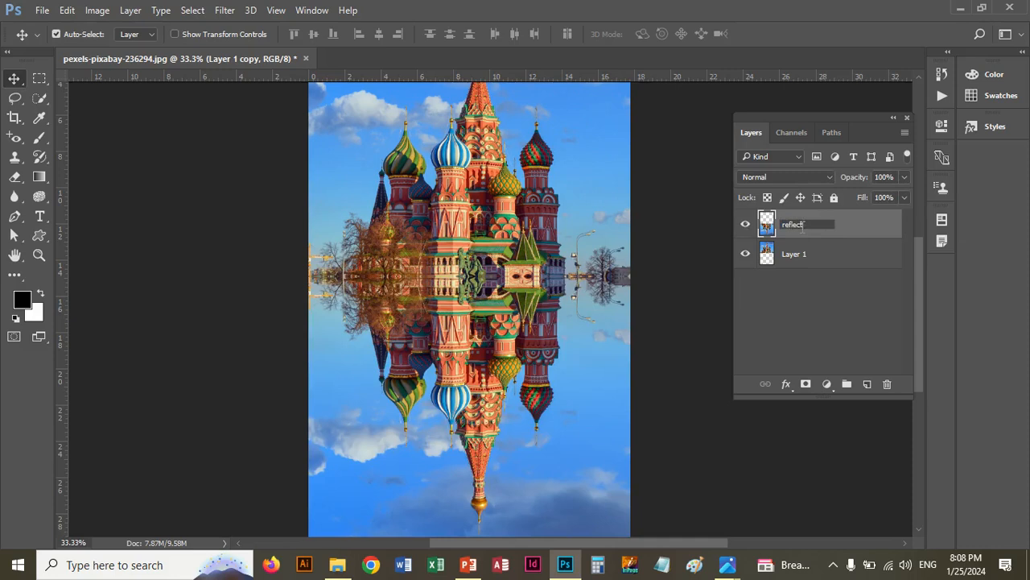
key(Return)
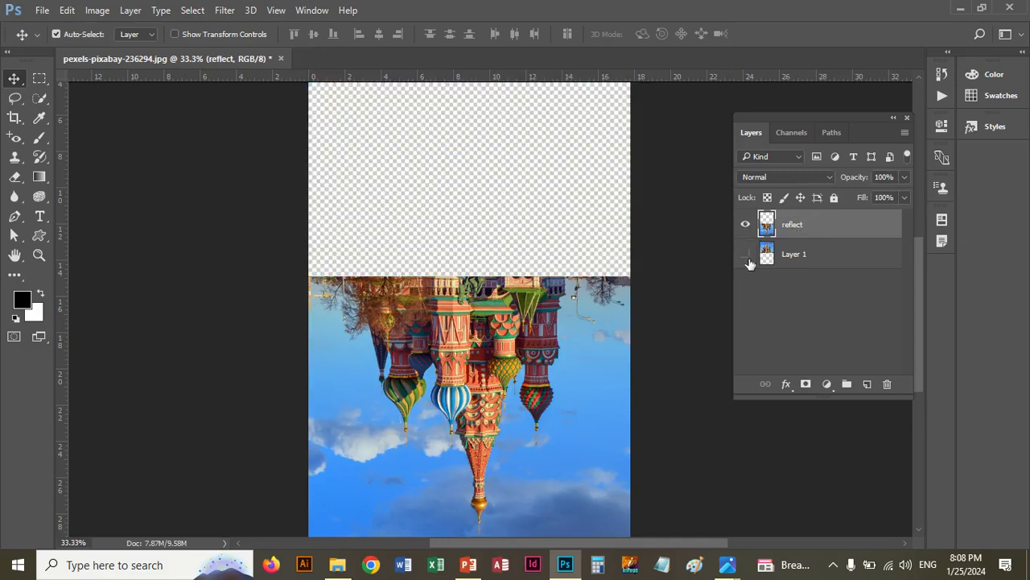
Show Layer 1 and place the reflect layer beneath it in the layer stack.
click(745, 254)
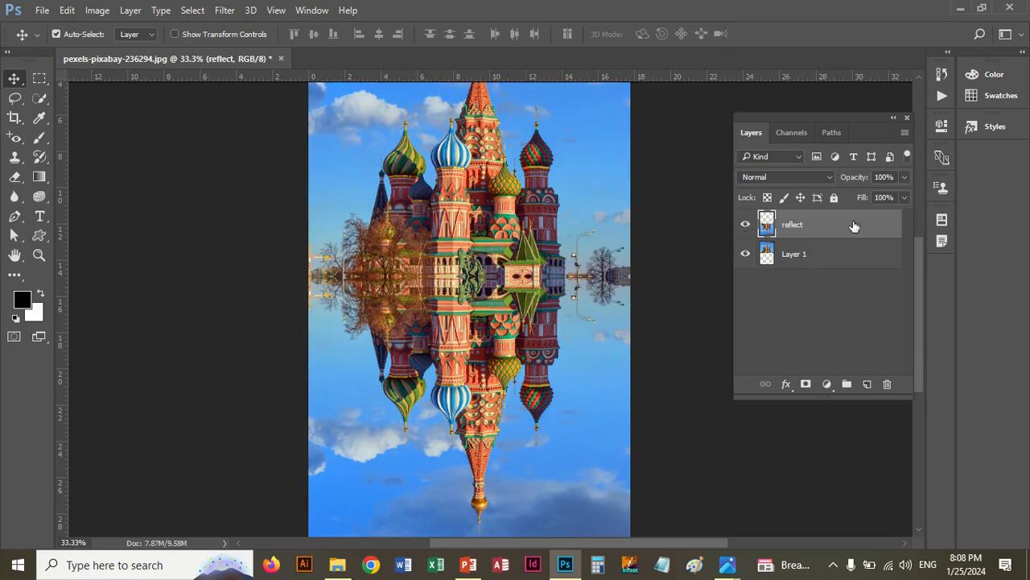
drag(854, 226, 853, 262)
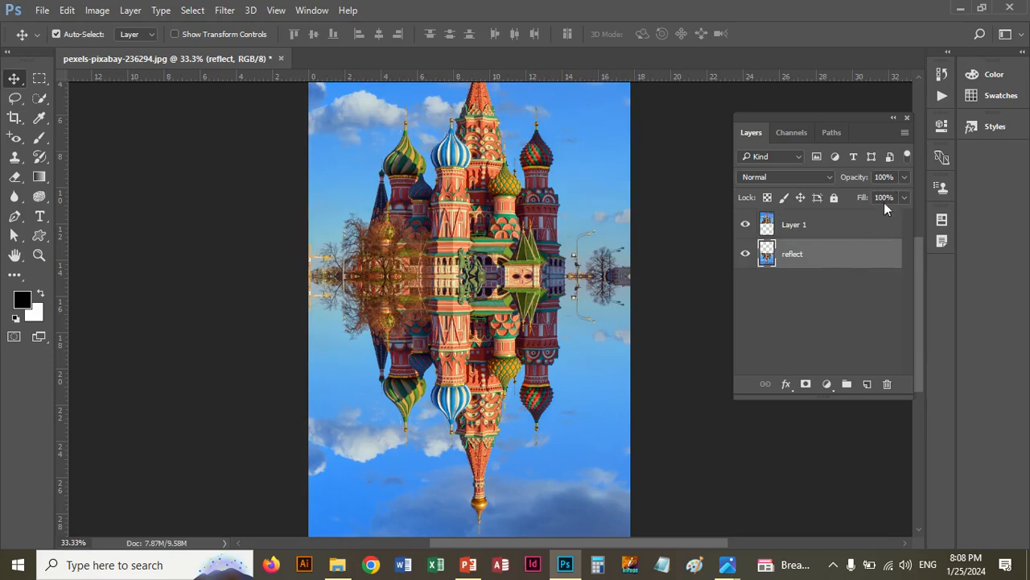
Try a lower opacity on the reflect layer.
click(905, 197)
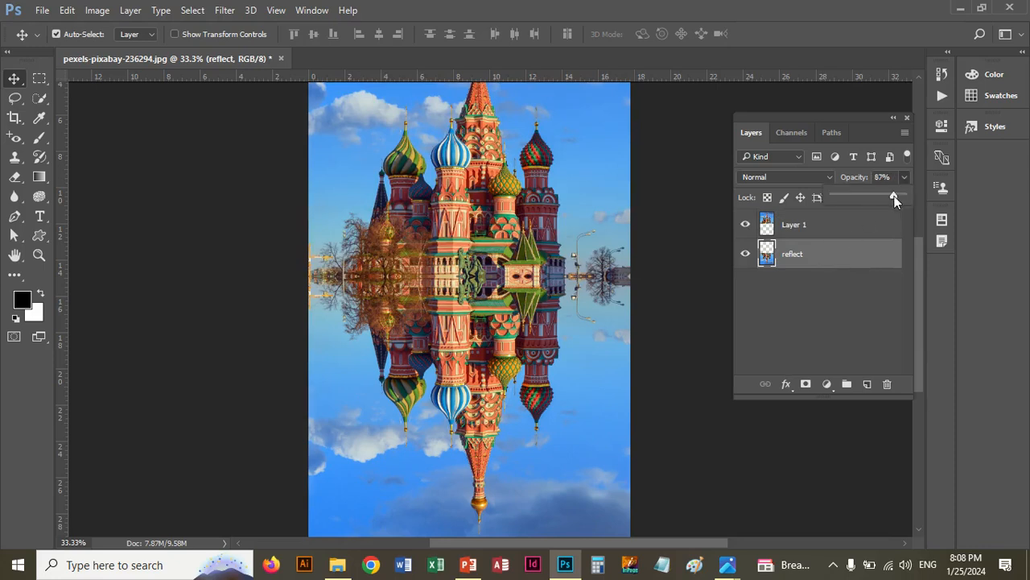
drag(894, 199, 929, 197)
Swap the foreground and background colours.
click(41, 295)
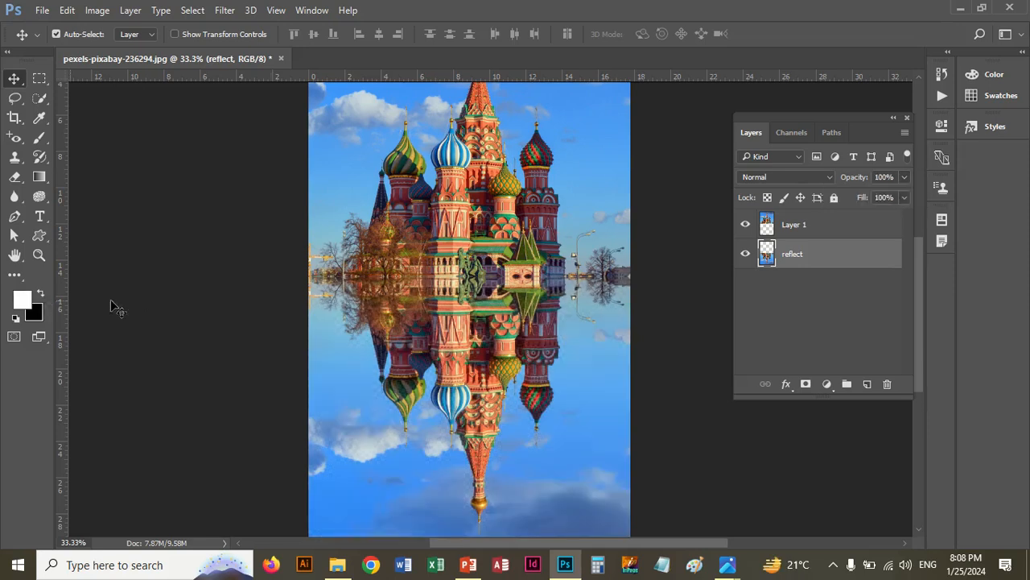
click(904, 178)
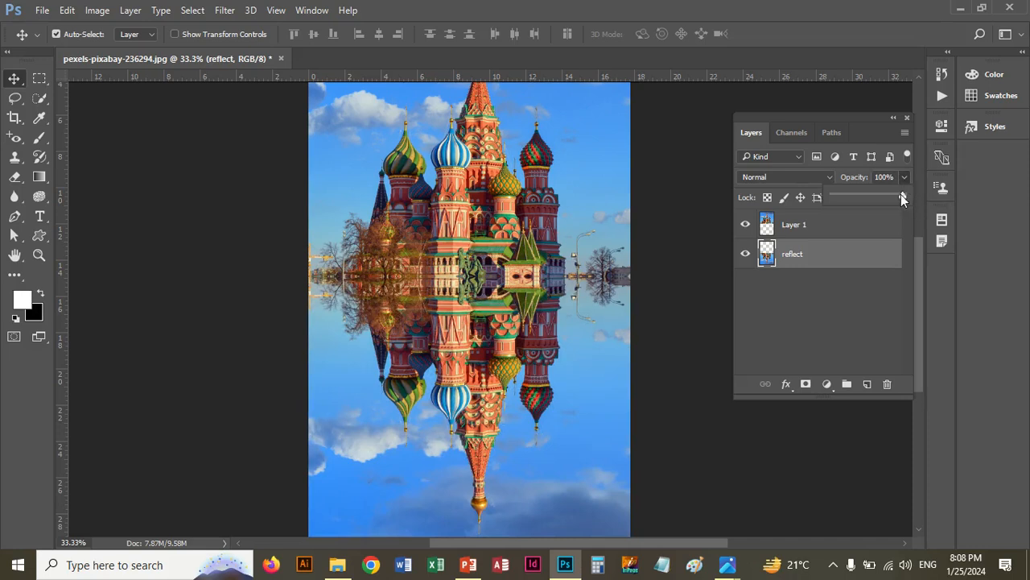
drag(903, 198, 894, 198)
click(46, 299)
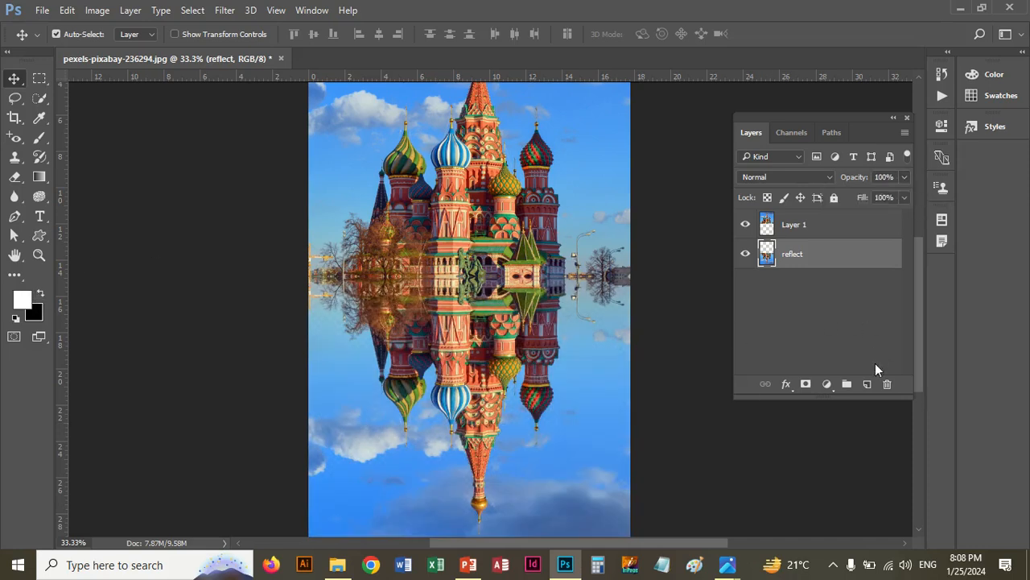
Add a new layer beneath the reflect layer and fill it with black.
click(868, 385)
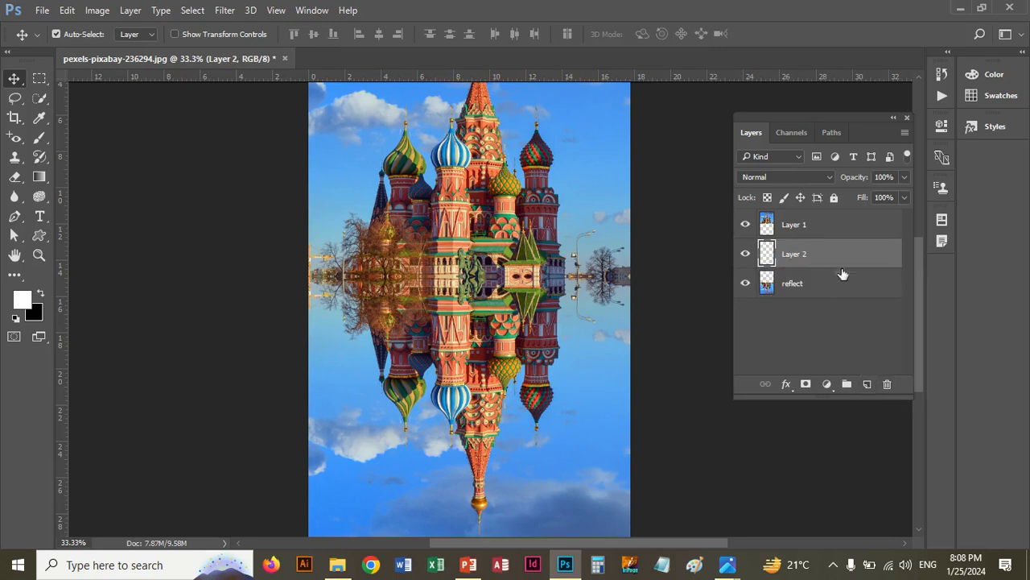
drag(835, 264, 838, 304)
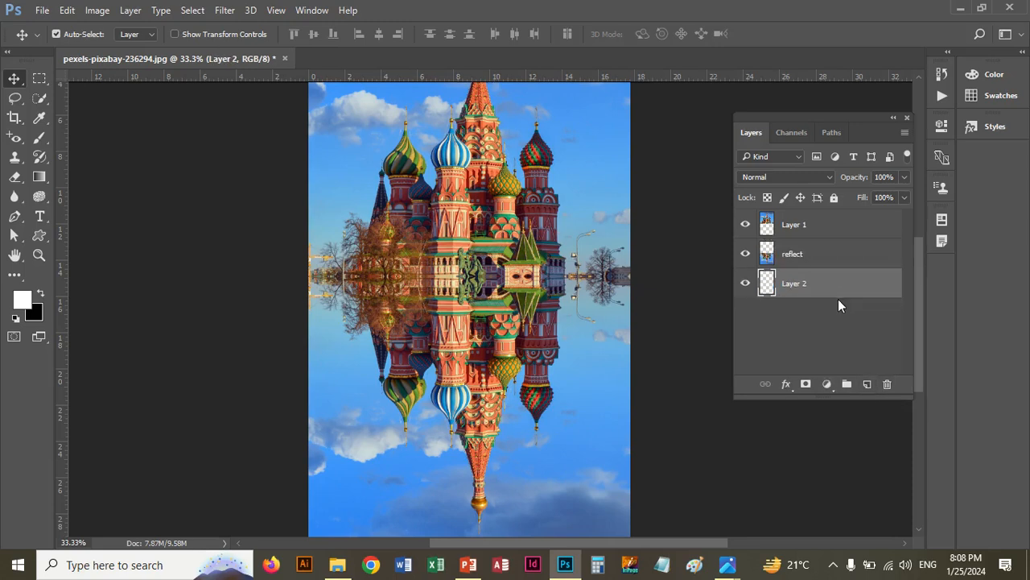
key(x)
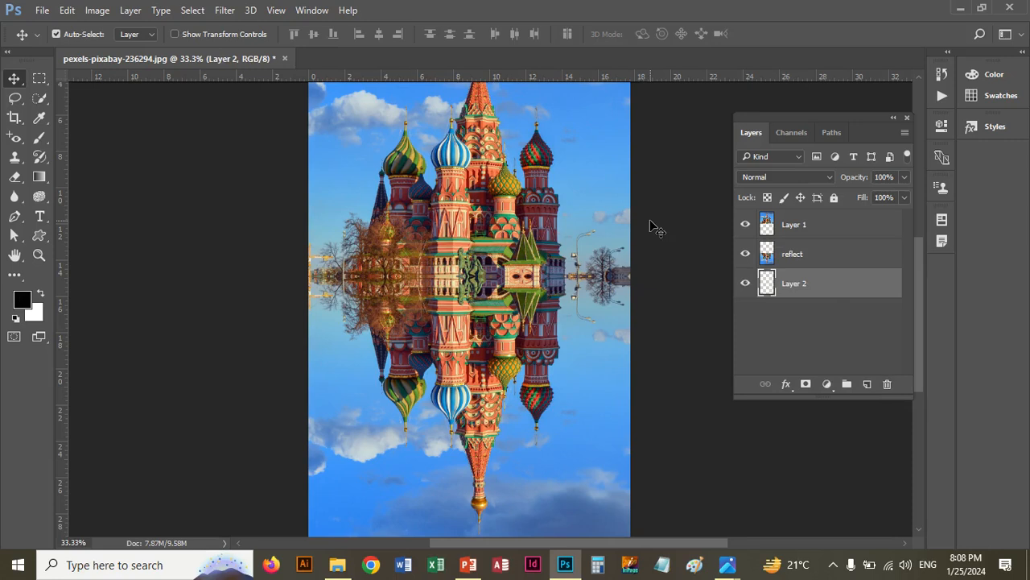
key(alt+BackSpace)
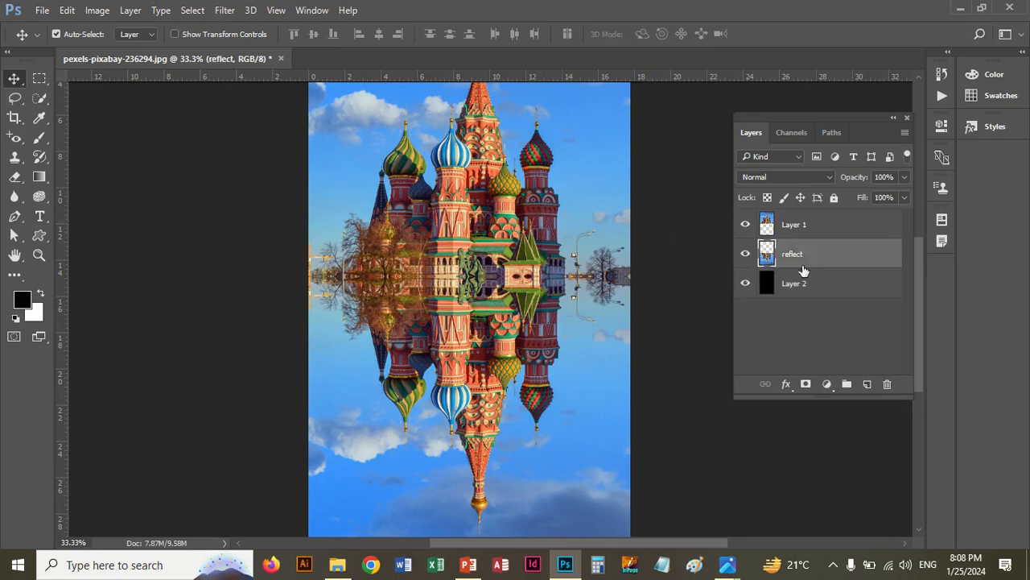
Lower the reflect layer's opacity to 51%.
click(904, 177)
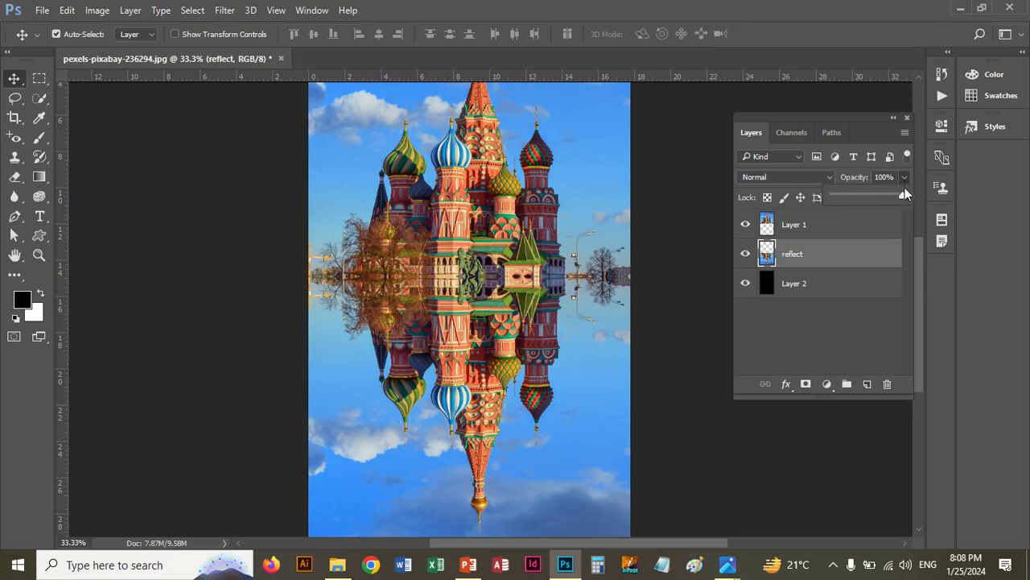
drag(903, 195, 892, 200)
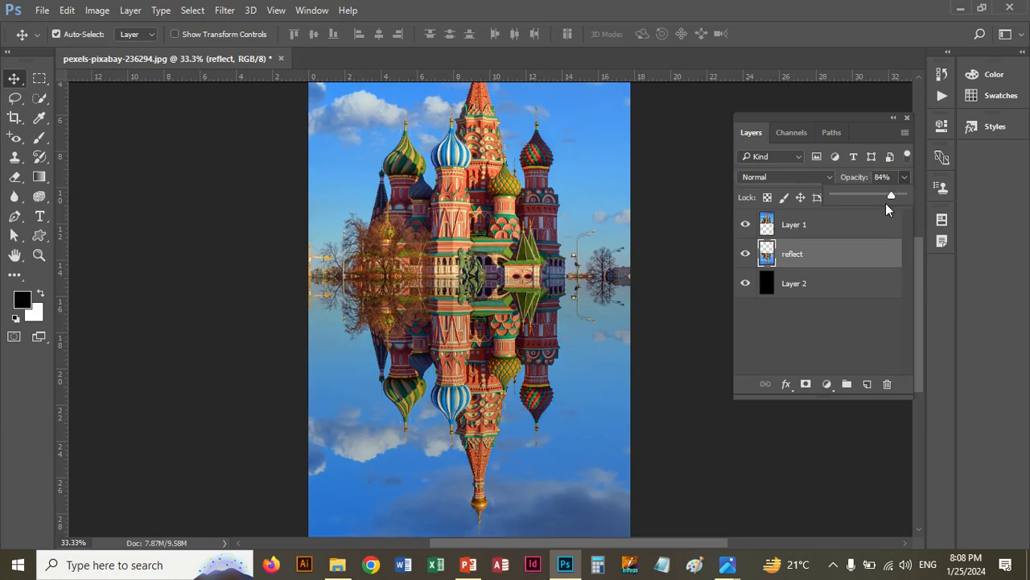
drag(891, 197, 868, 197)
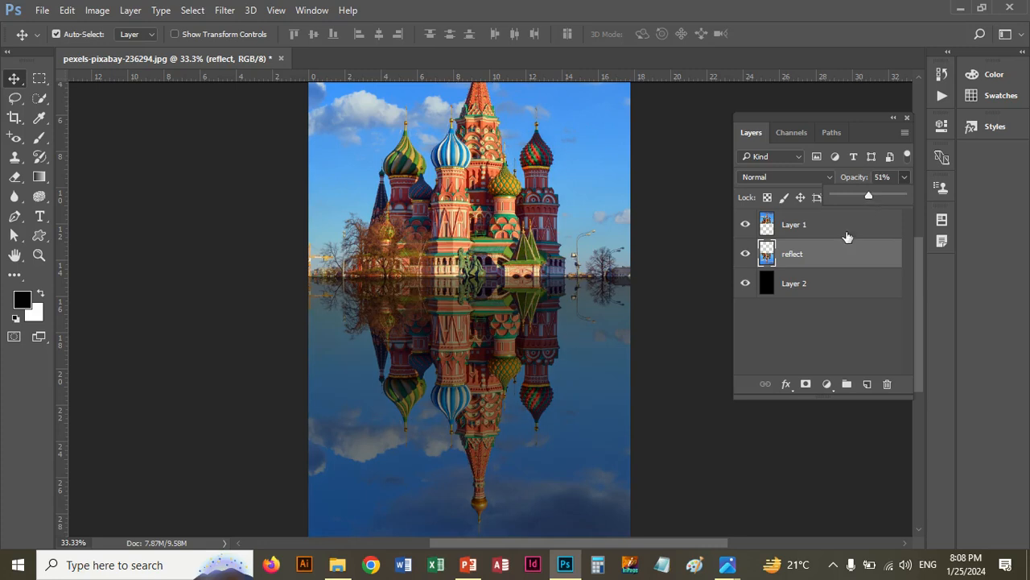
click(691, 288)
key(ctrl+minus)
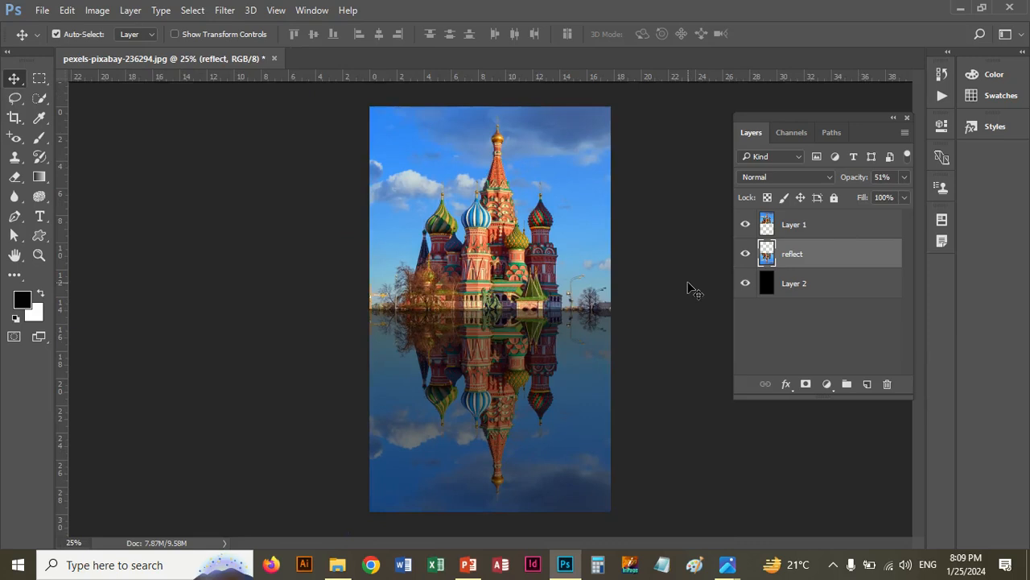
Open the Wave filter for the reflect layer and compare the Triangle and Square types with Sine, ending on Sine.
click(231, 14)
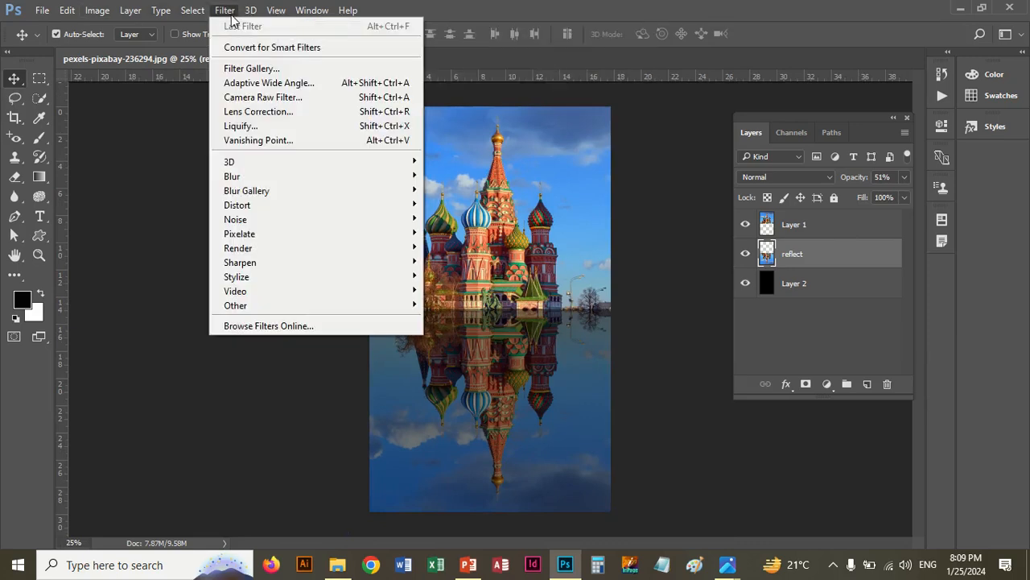
mouse_move(259, 211)
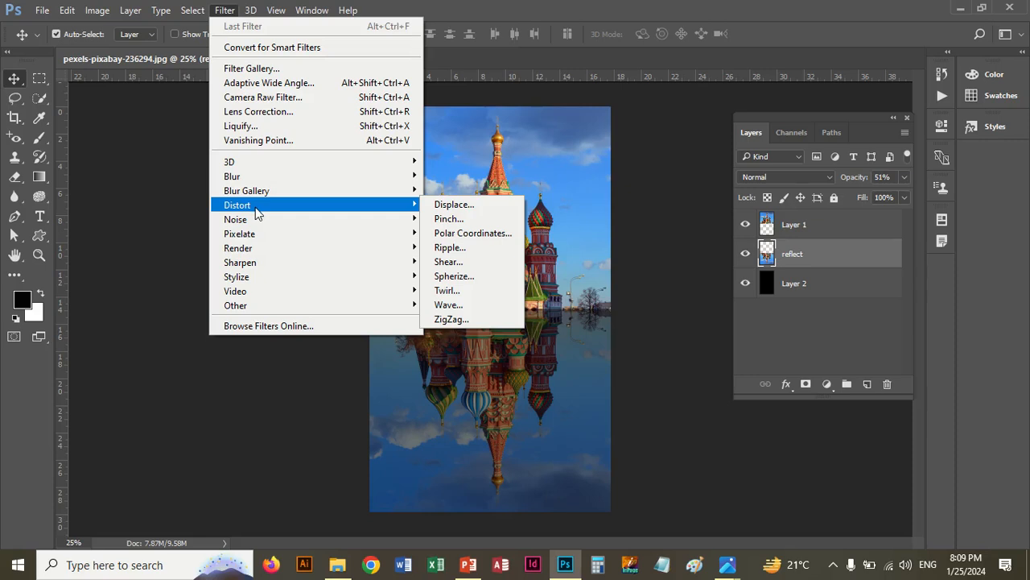
click(484, 305)
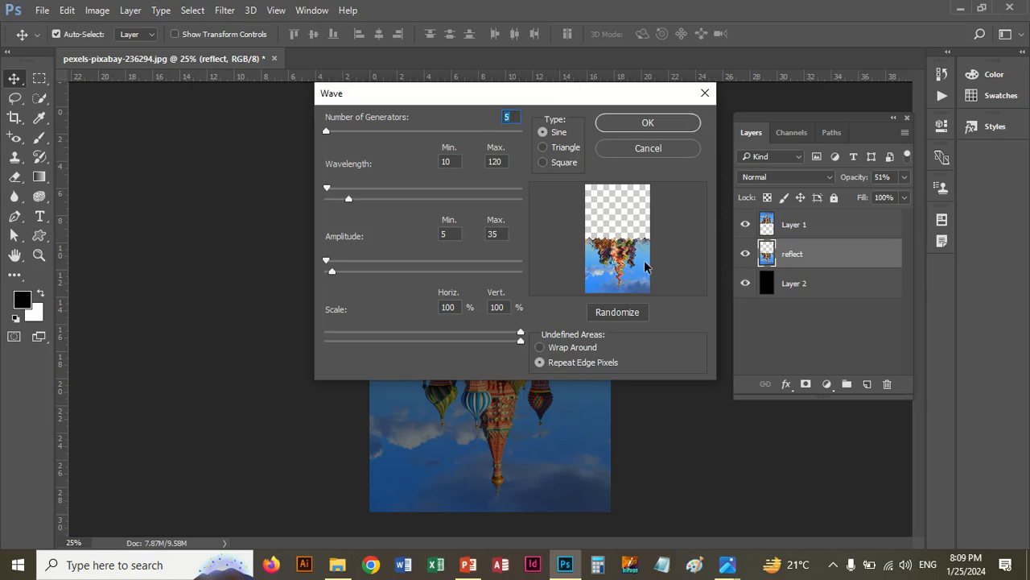
click(548, 149)
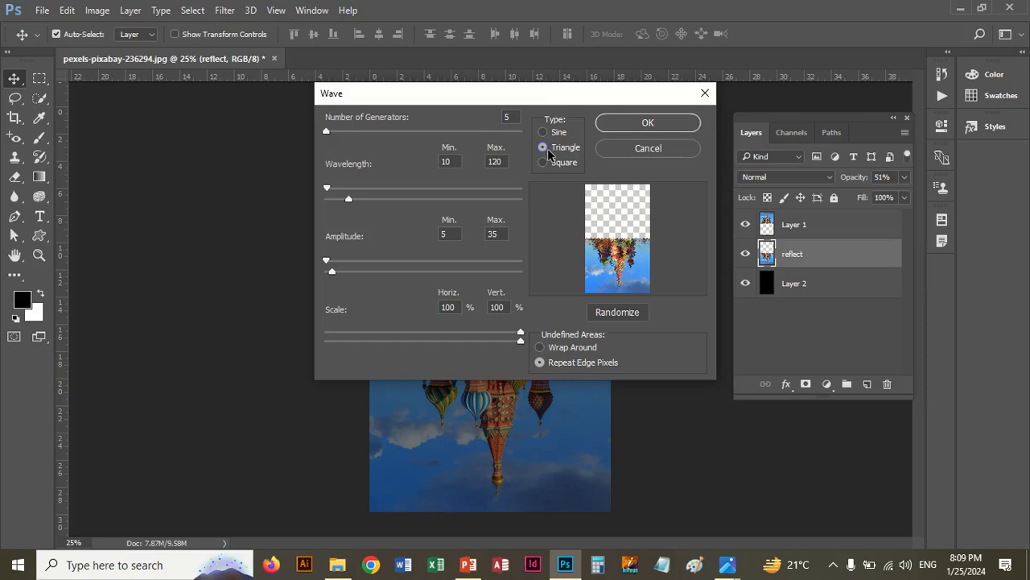
click(547, 163)
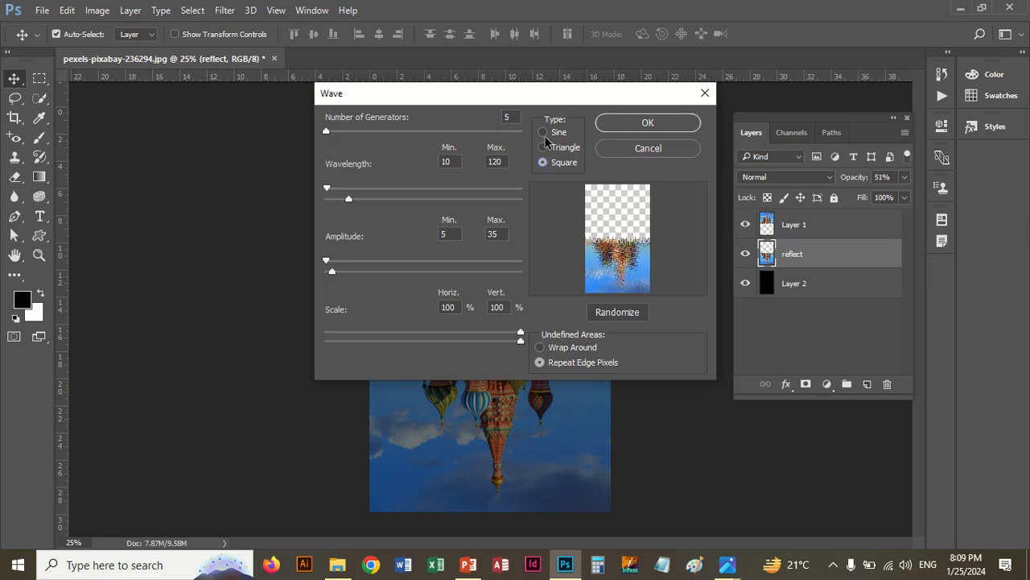
click(544, 133)
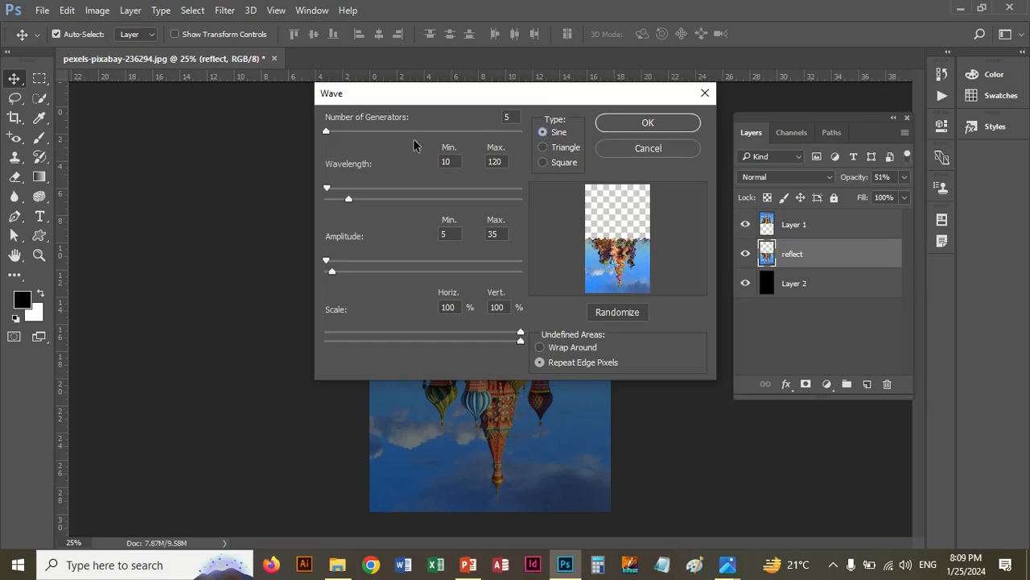
Try the Sine wave on the reflect layer with an amplitude minimum of 4 and maximum of 5, and undo it.
double_click(448, 234)
drag(501, 234, 480, 237)
text(10)
double_click(452, 234)
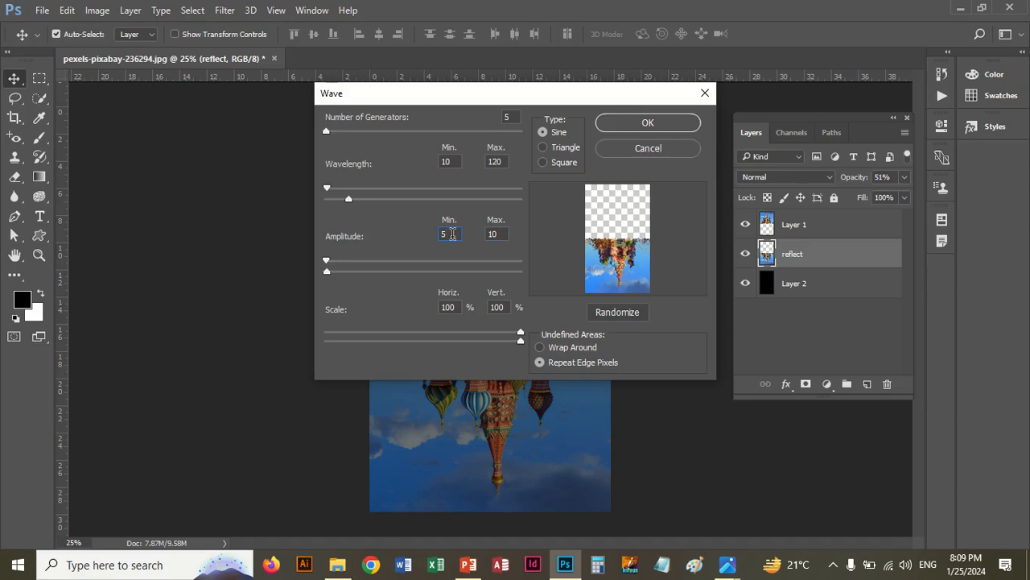
drag(499, 235, 486, 232)
text(5)
double_click(443, 233)
click(627, 127)
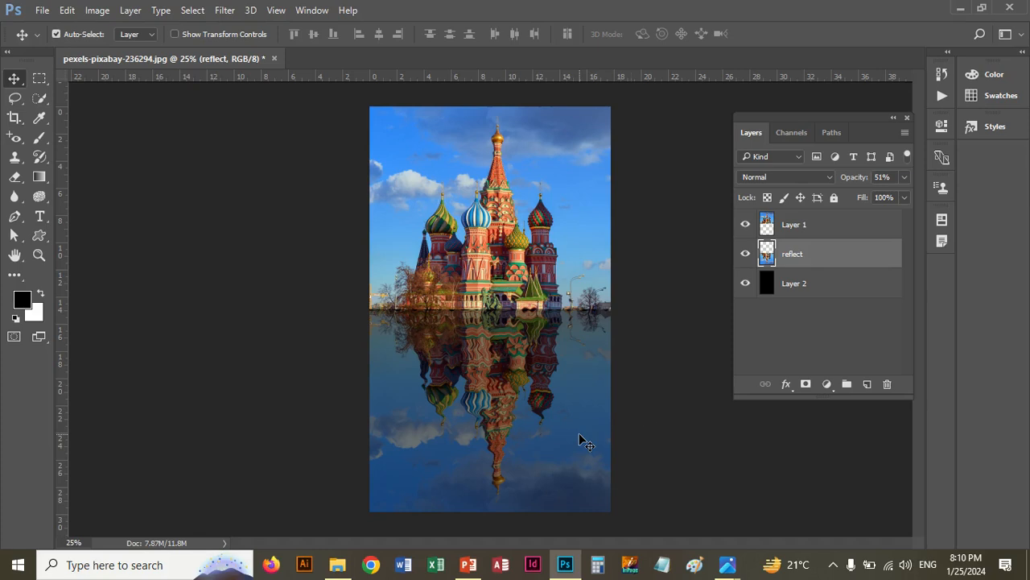
key(ctrl+z)
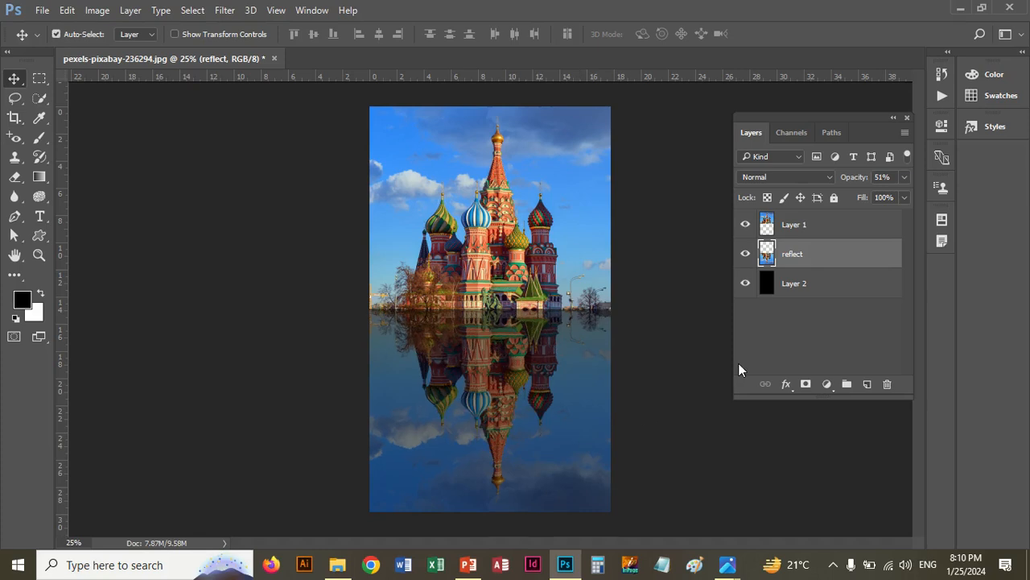
Preview the Twirl filter on the whole reflect layer at a 50° angle and cancel it.
click(226, 10)
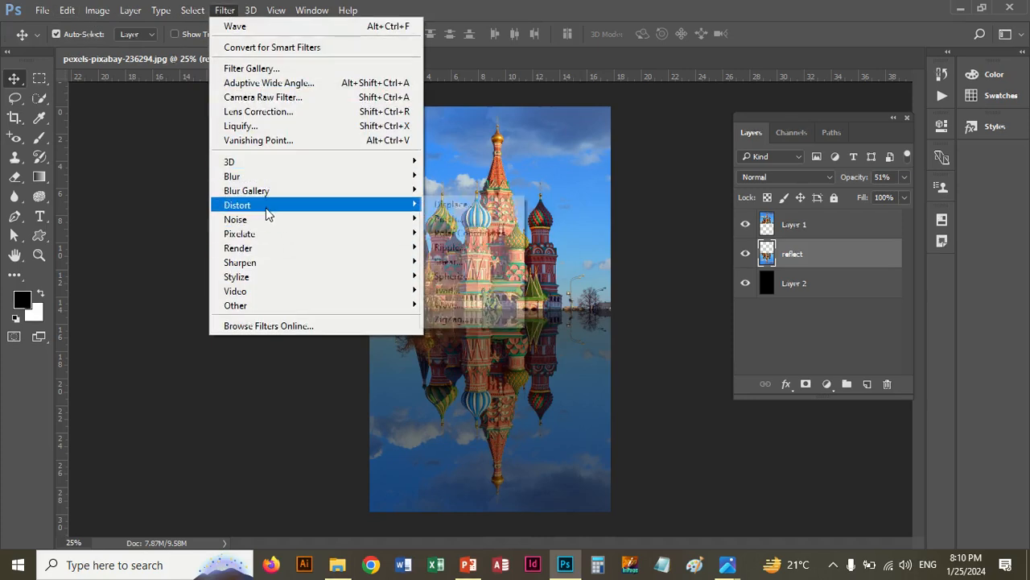
click(473, 291)
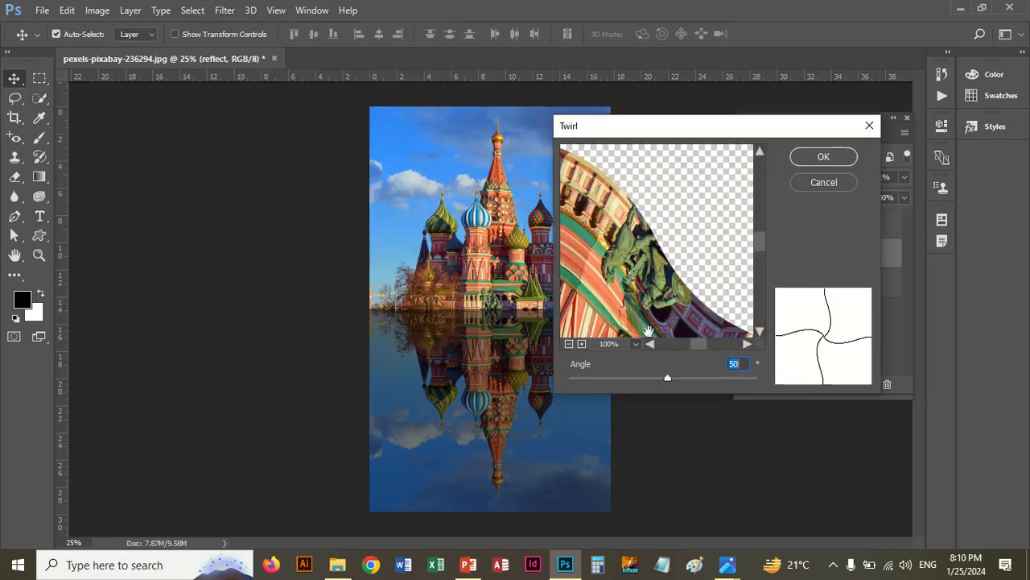
click(570, 343)
click(569, 344)
click(569, 344)
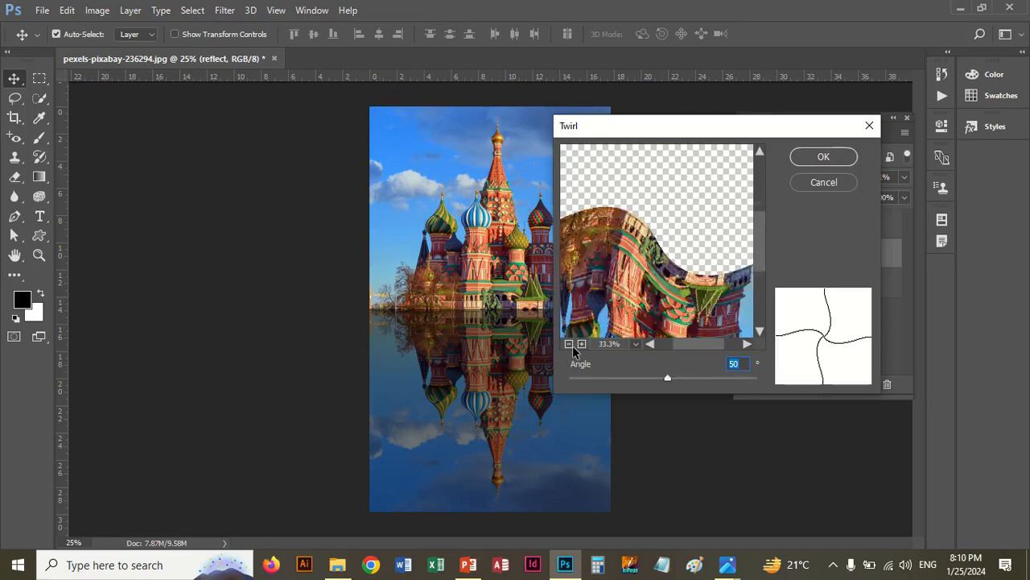
click(569, 344)
click(569, 344)
click(569, 344)
click(569, 344)
click(569, 344)
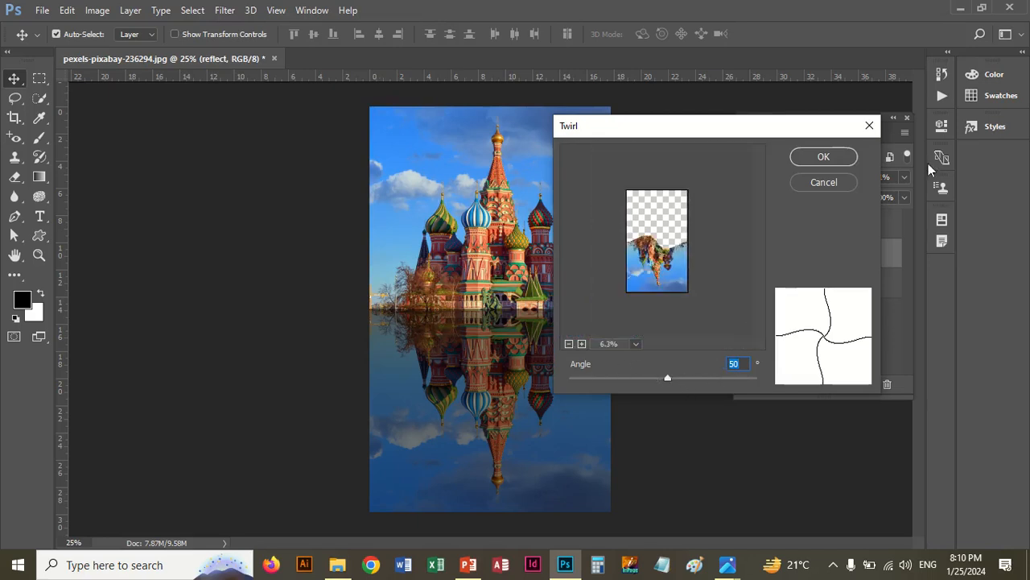
click(823, 183)
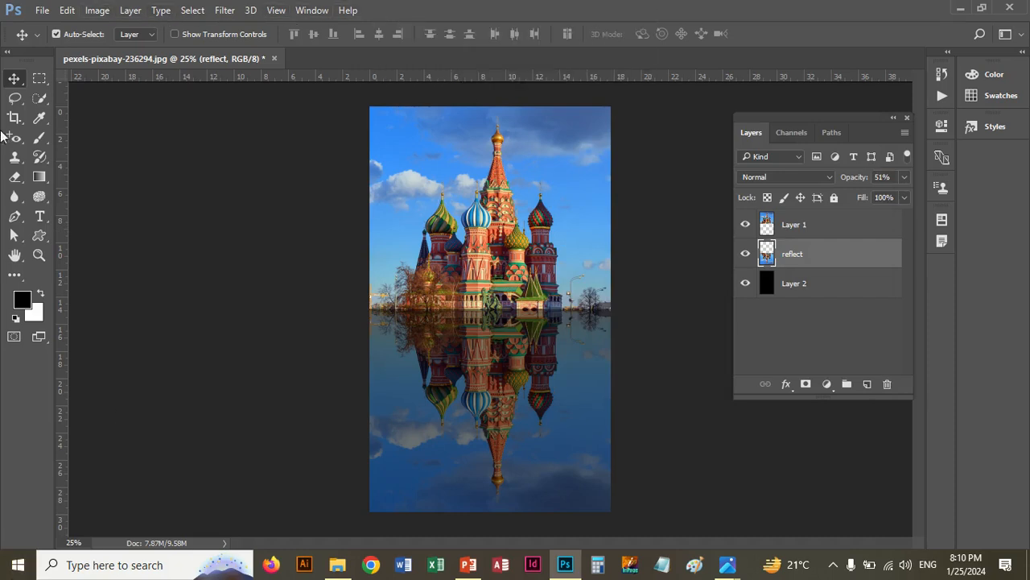
click(224, 11)
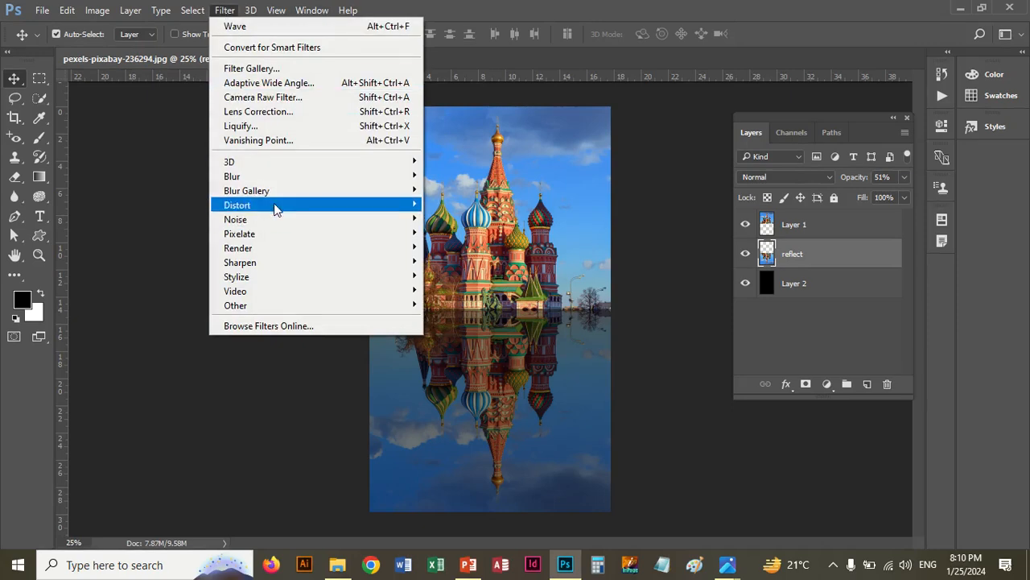
mouse_move(350, 209)
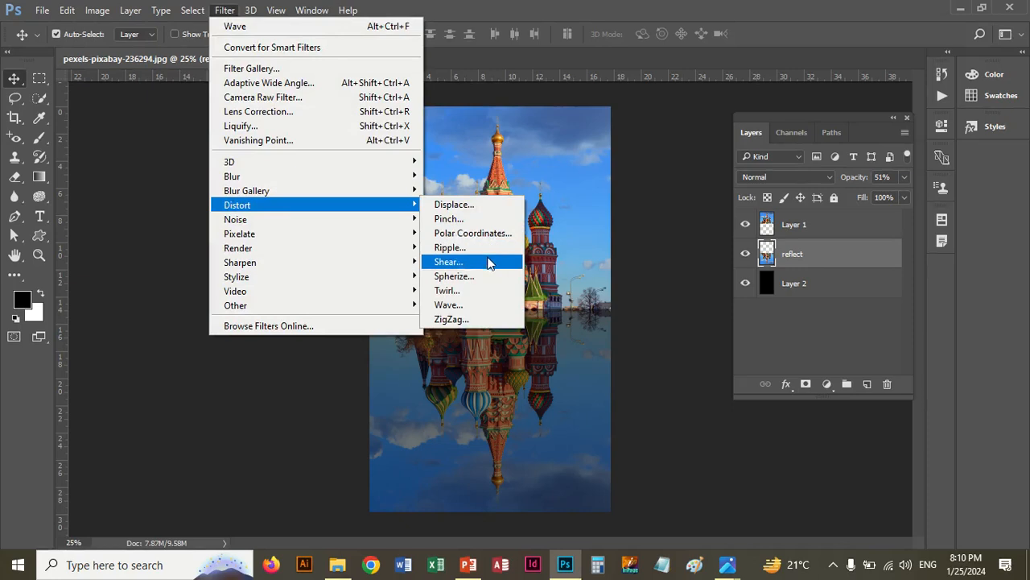
click(484, 305)
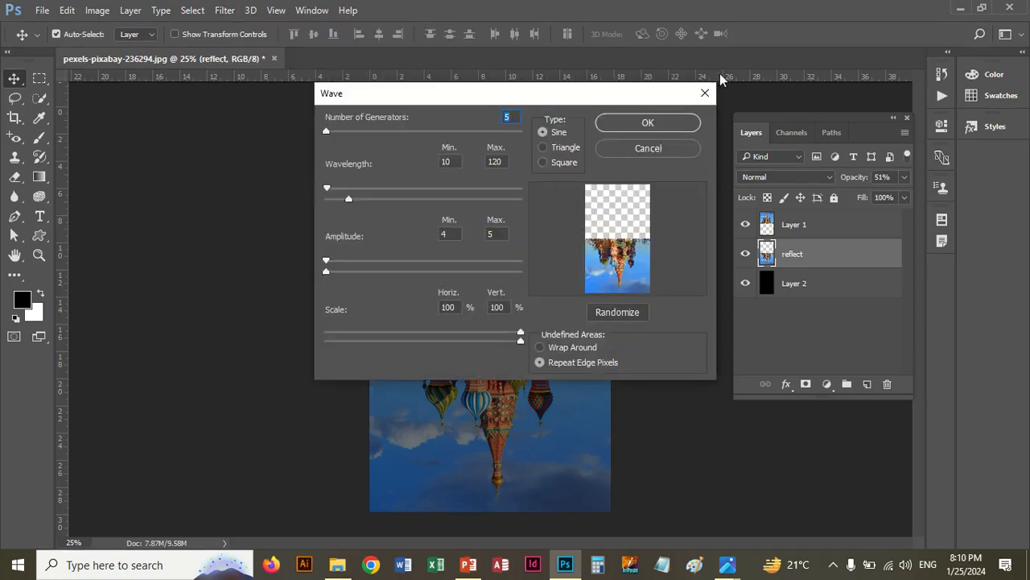
click(648, 123)
Apply the Ripple distortion to the reflect layer with an amount of 175% and Medium size.
click(224, 9)
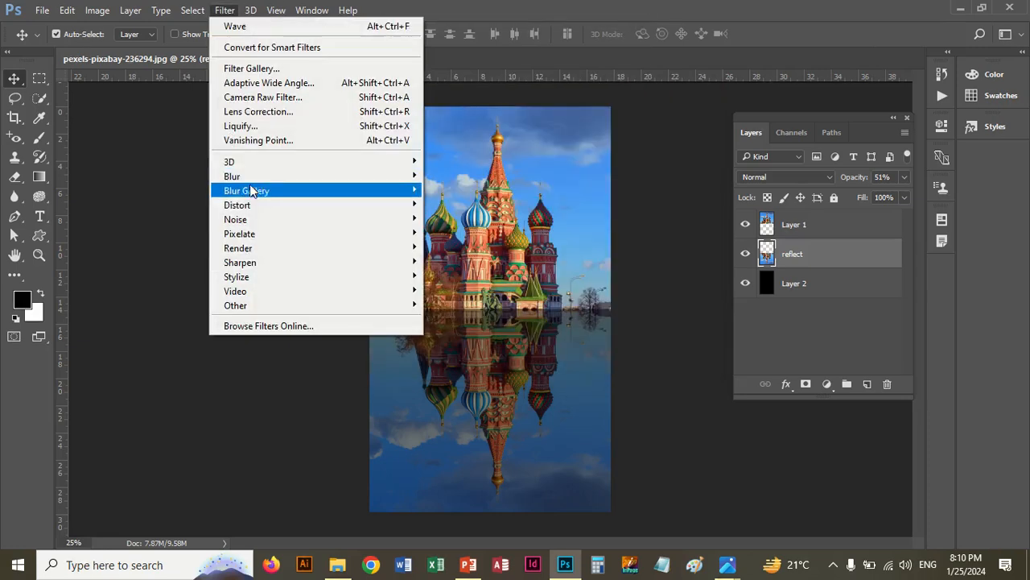
mouse_move(266, 190)
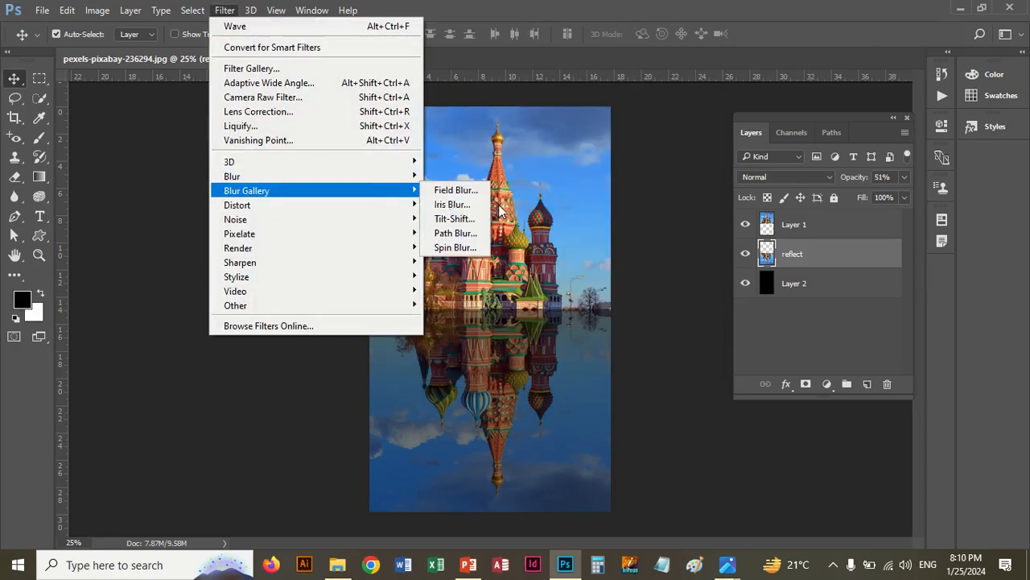
mouse_move(401, 208)
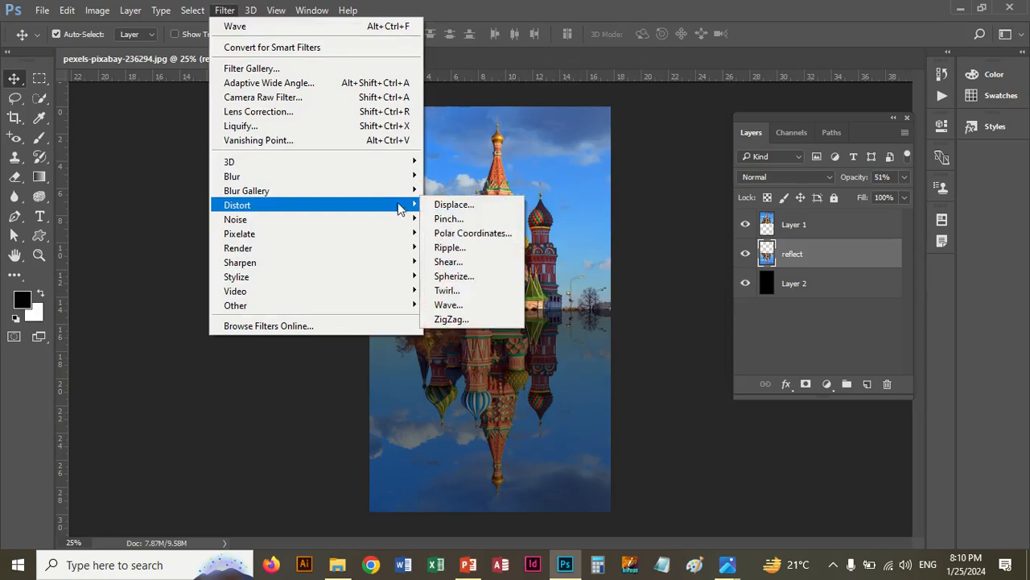
click(451, 247)
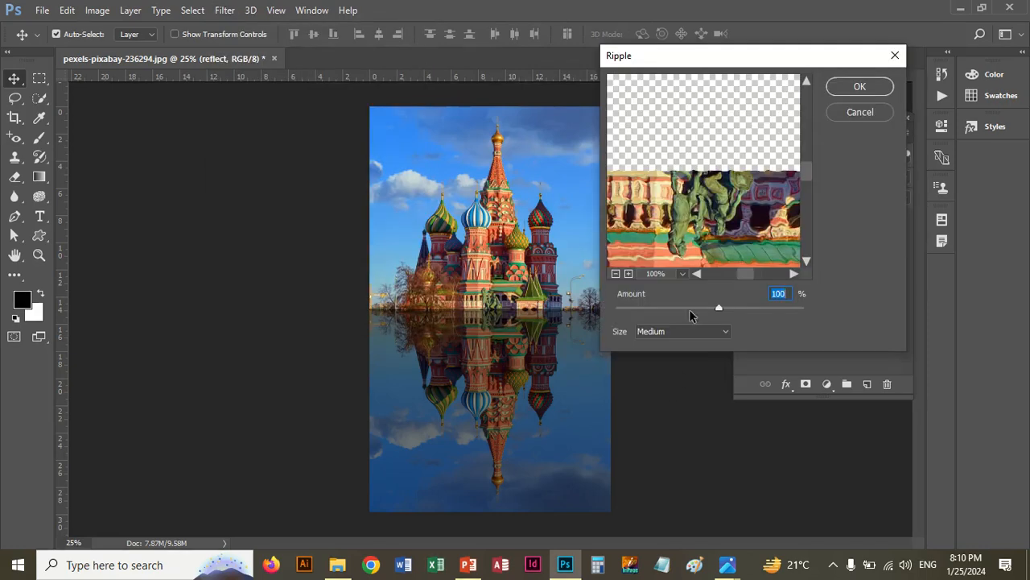
drag(718, 307, 706, 309)
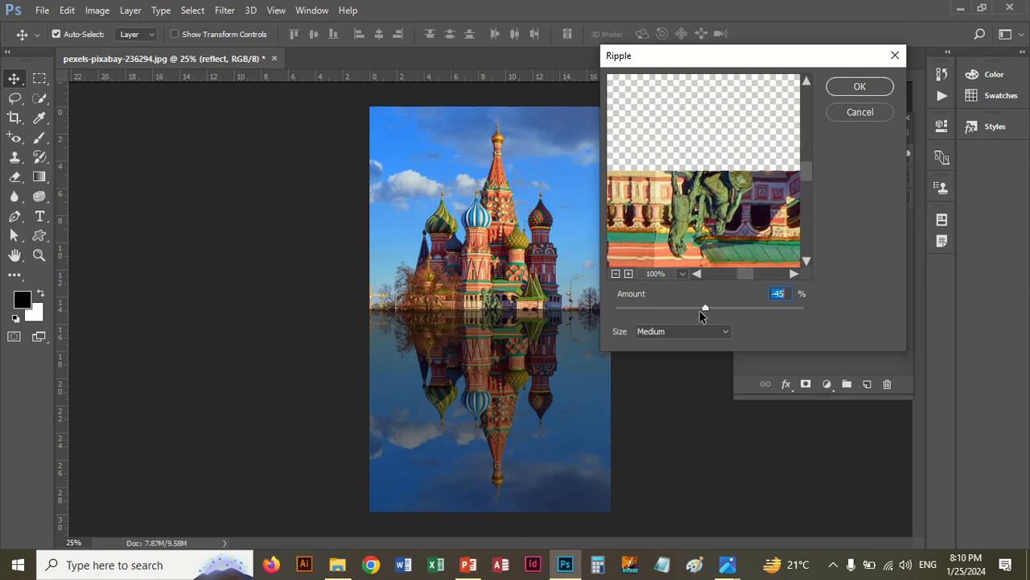
click(616, 274)
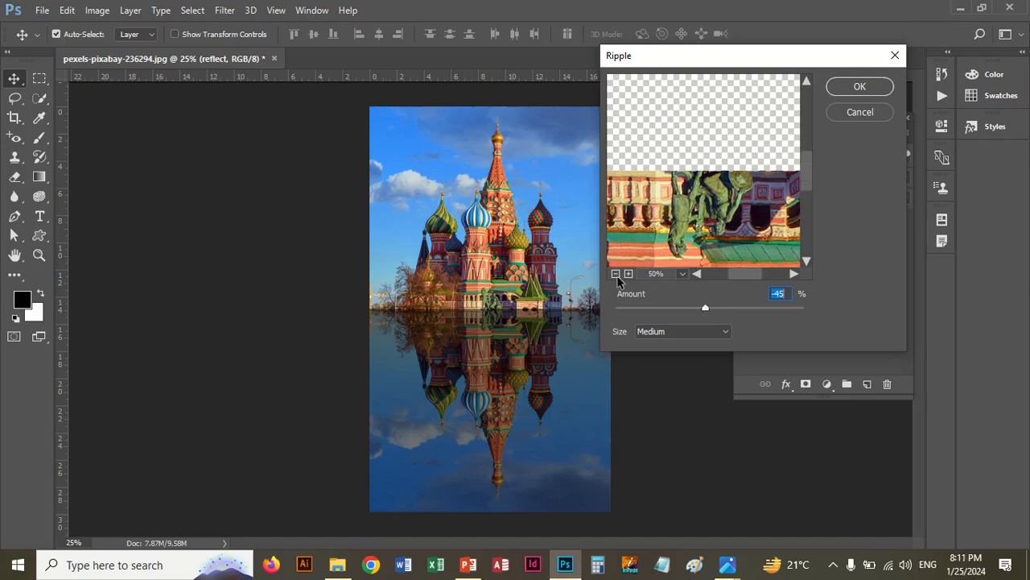
click(616, 275)
click(616, 275)
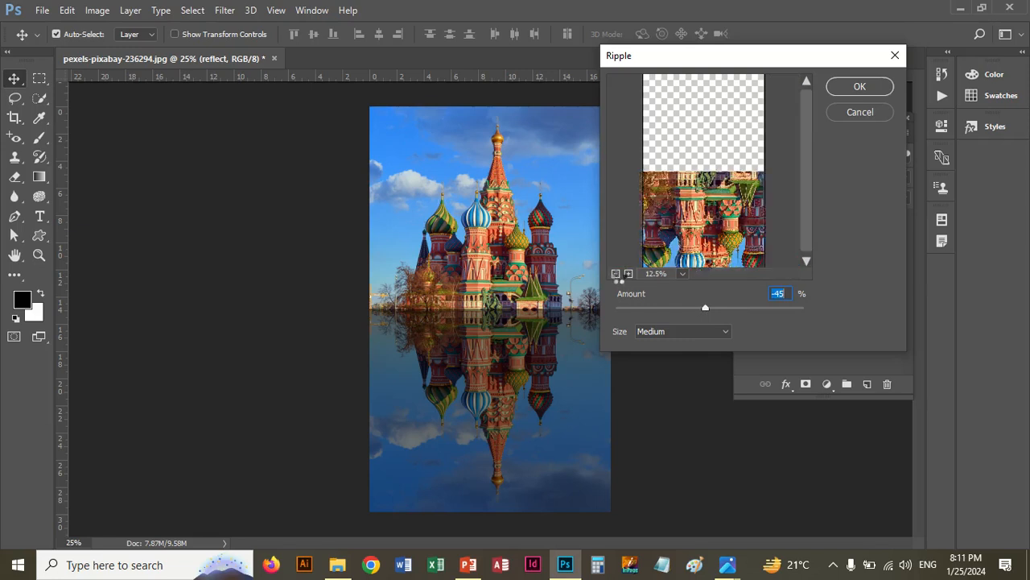
drag(703, 309, 727, 306)
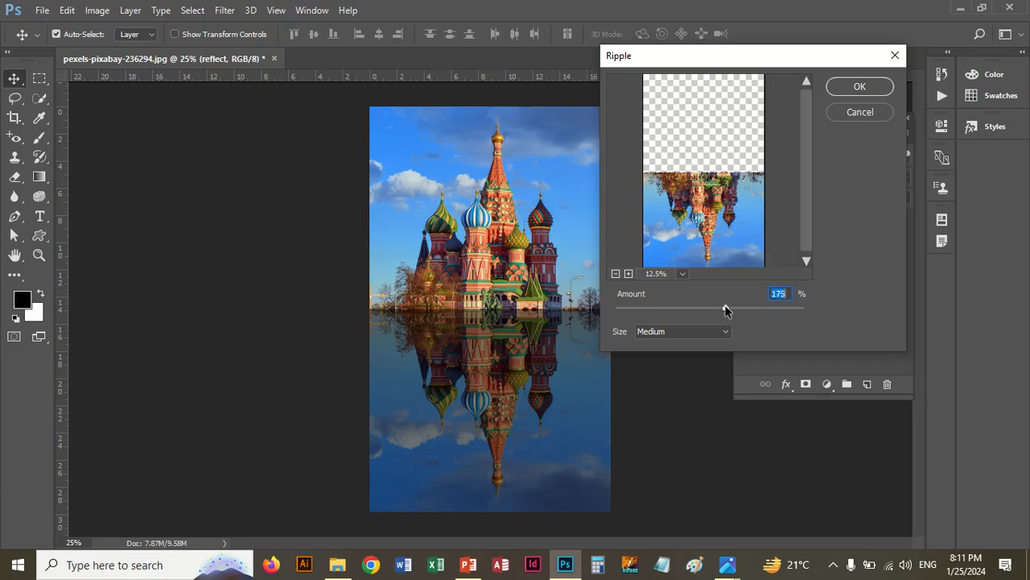
click(860, 86)
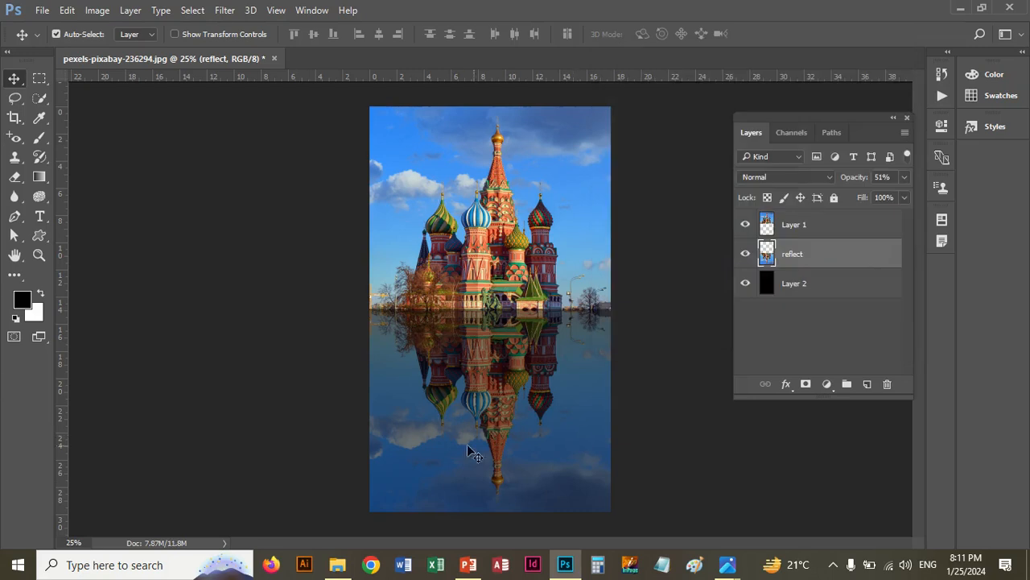
Lower the reflect layer's opacity to 47%.
key(z)
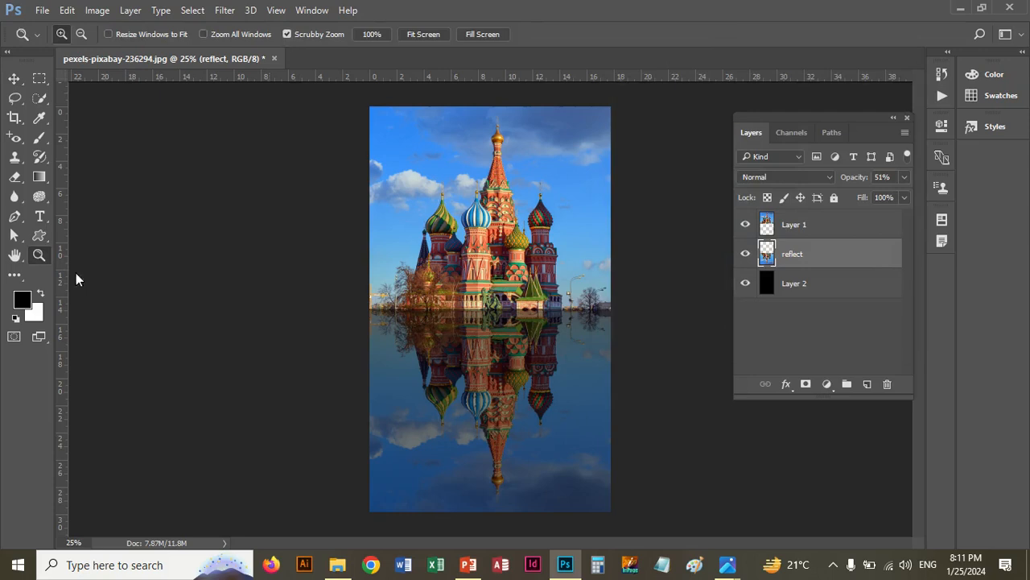
click(525, 465)
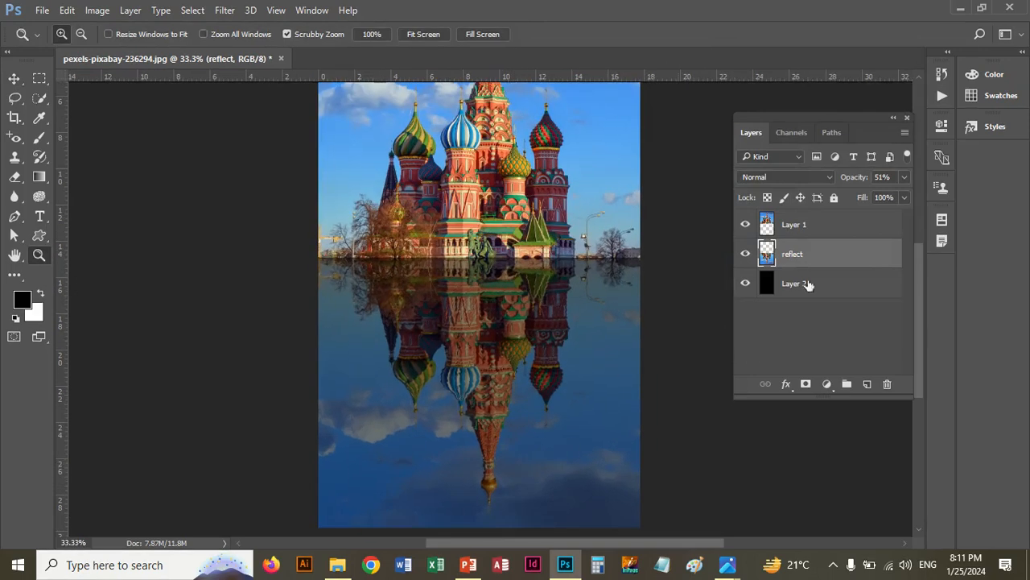
click(904, 178)
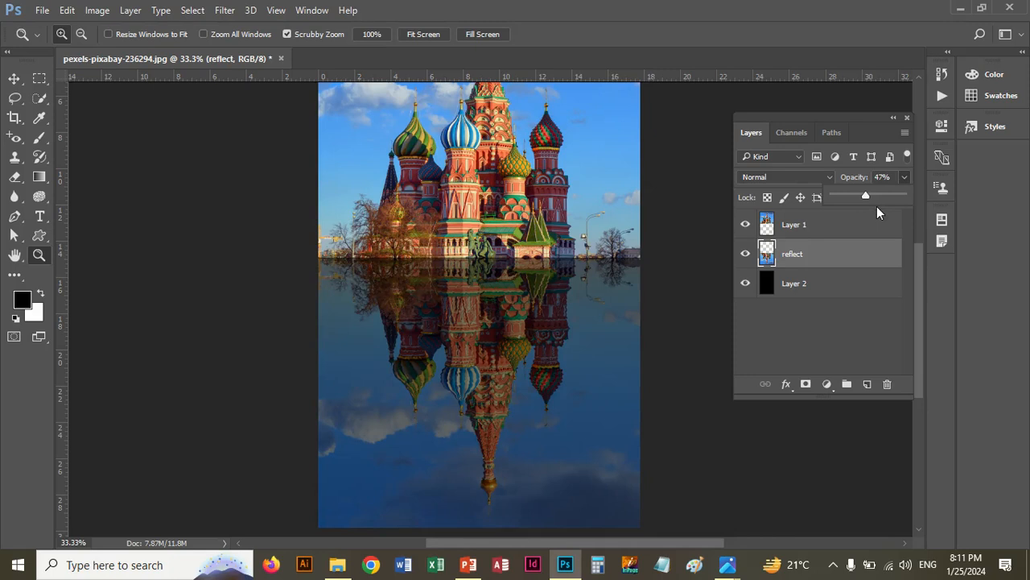
Fill the reflection's area with black on a new layer above the reflect layer, and deselect.
ctrl+click(768, 256)
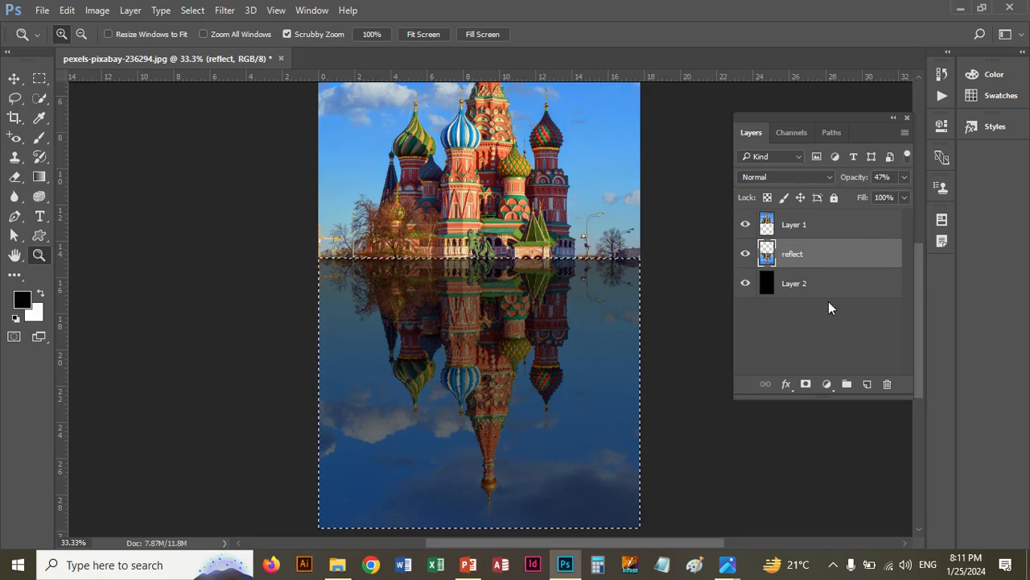
click(867, 385)
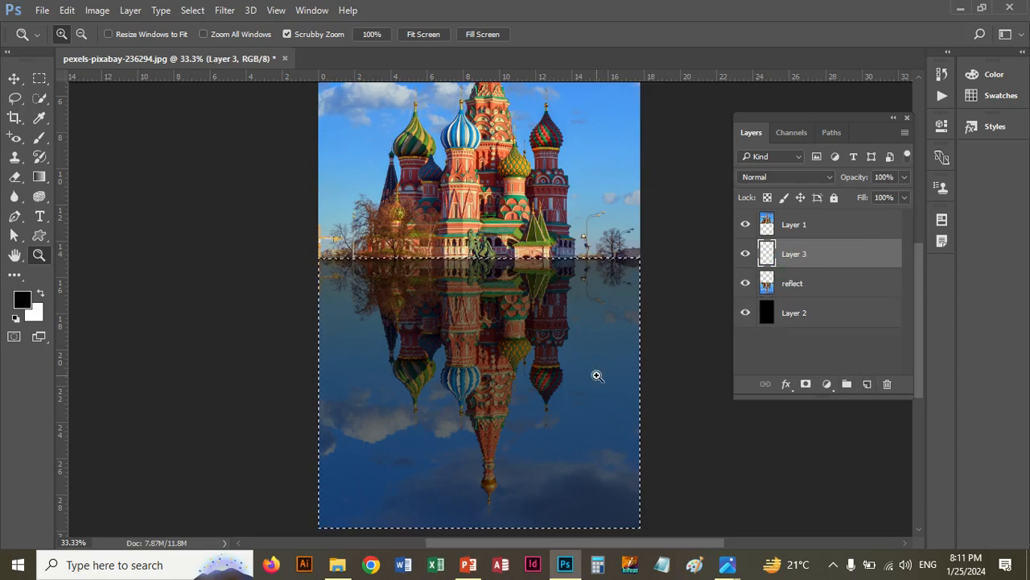
key(alt)
key(alt+BackSpace)
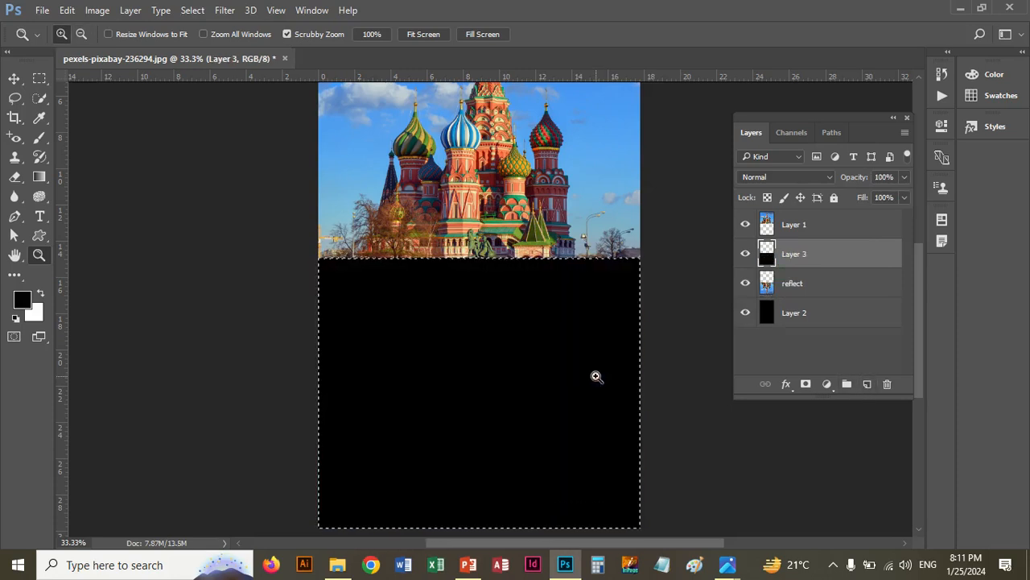
key(ctrl+d)
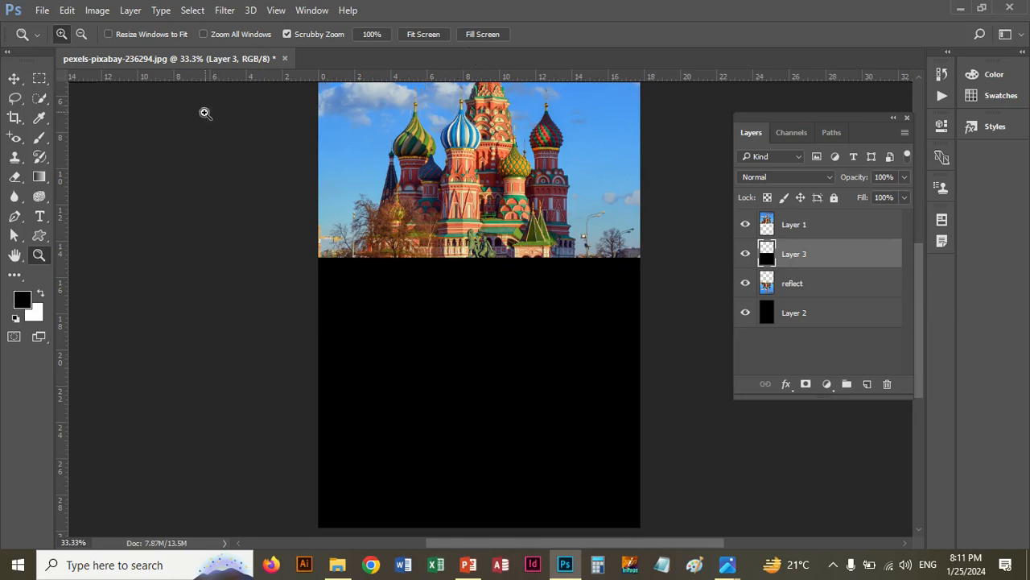
Try the black overlay layer at 26% opacity and delete that layer.
mouse_move(515, 2)
click(905, 177)
drag(901, 196, 866, 197)
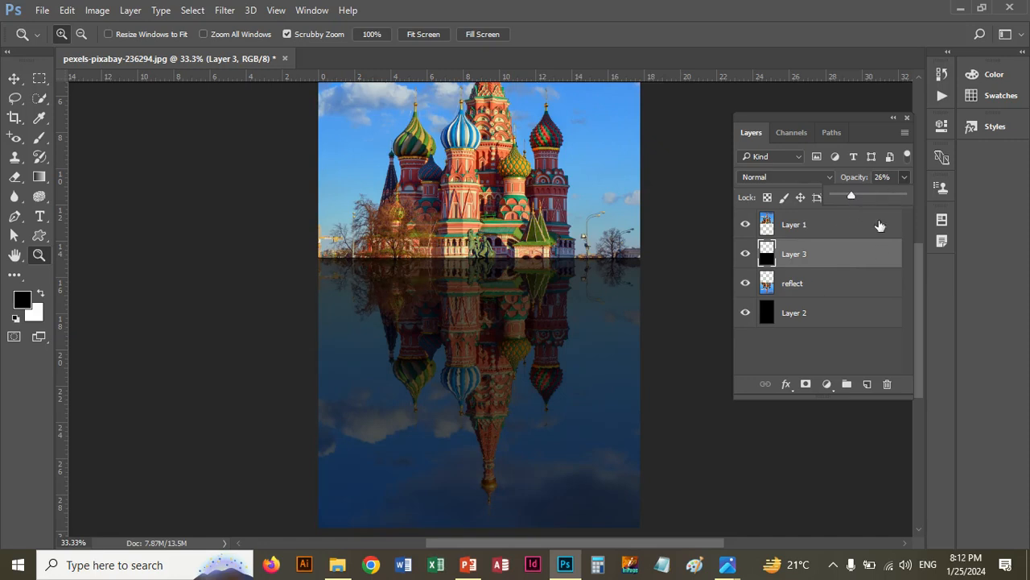
click(831, 256)
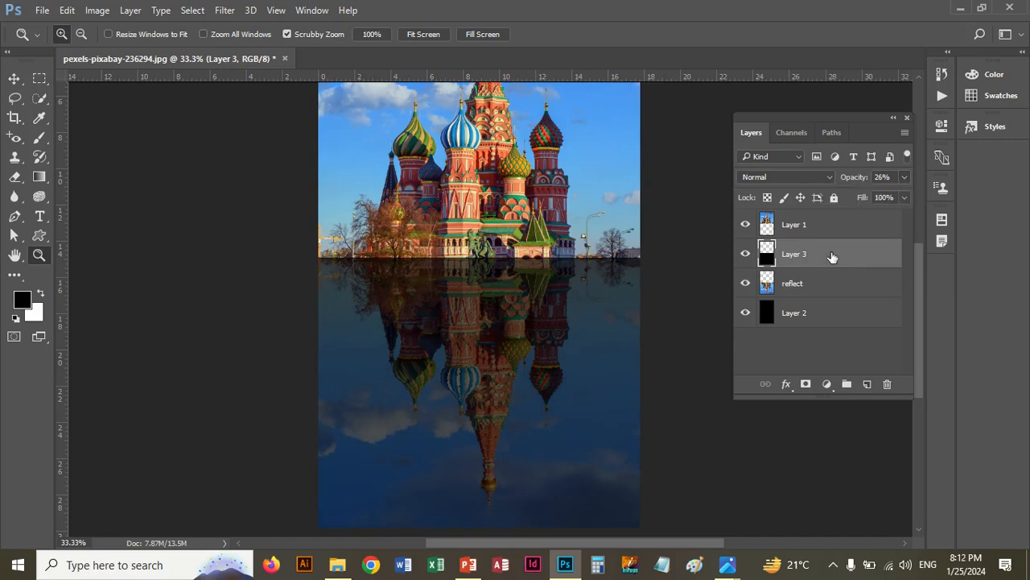
click(888, 384)
click(473, 228)
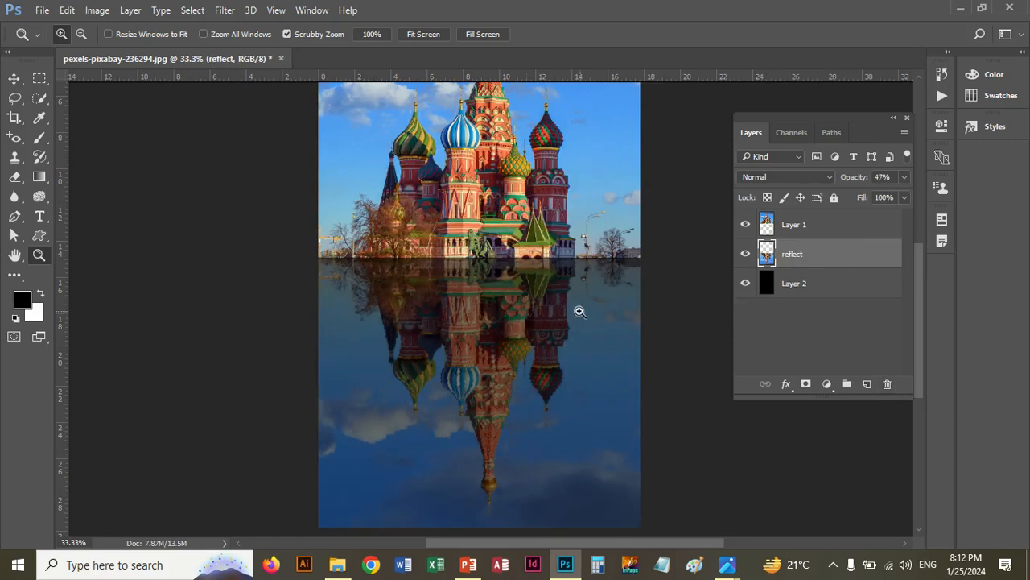
Smudge the reflected towers and spire tip on a new layer above the reflect layer, using a 150 px brush at 24% strength.
click(14, 78)
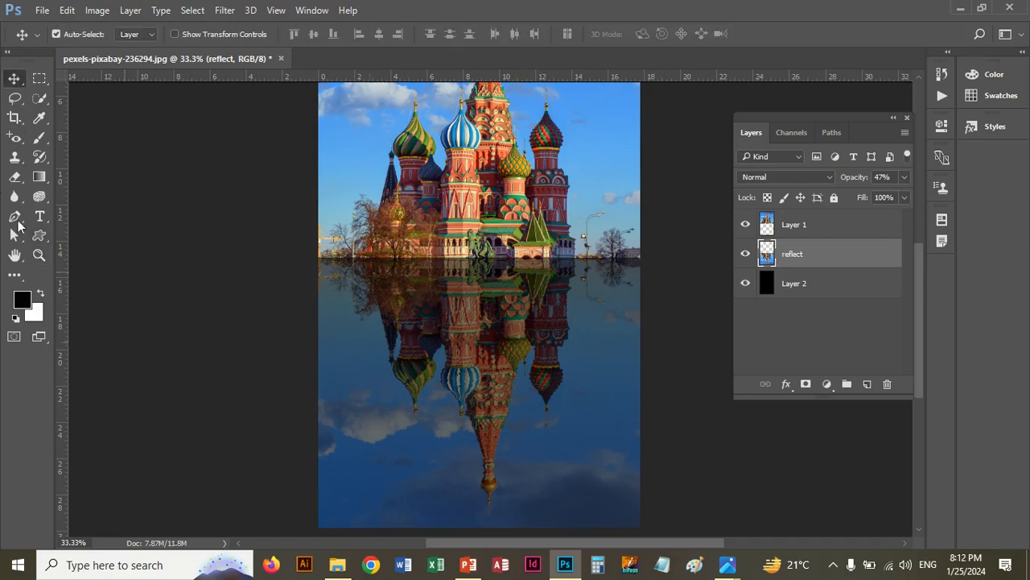
click(15, 198)
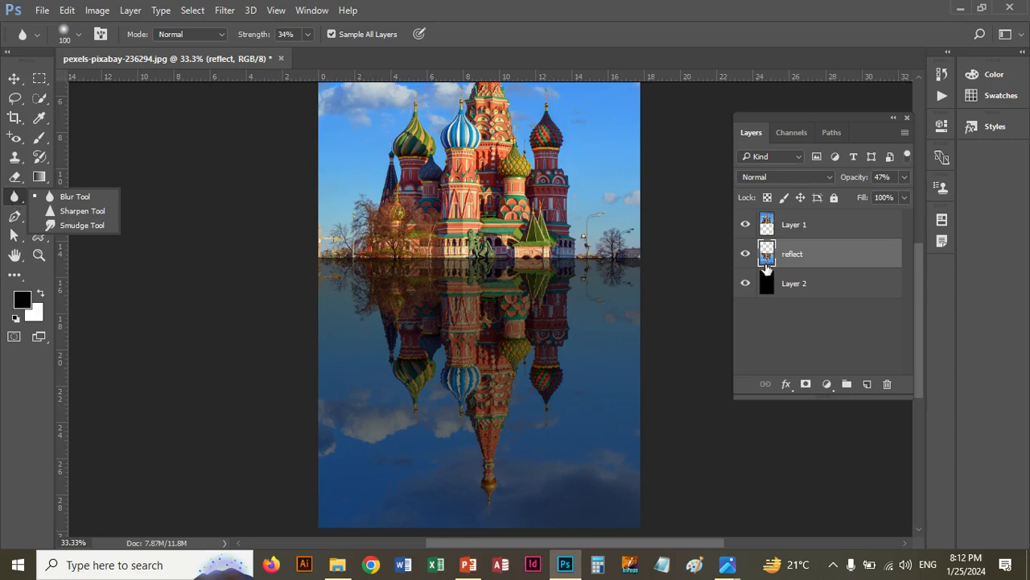
click(55, 225)
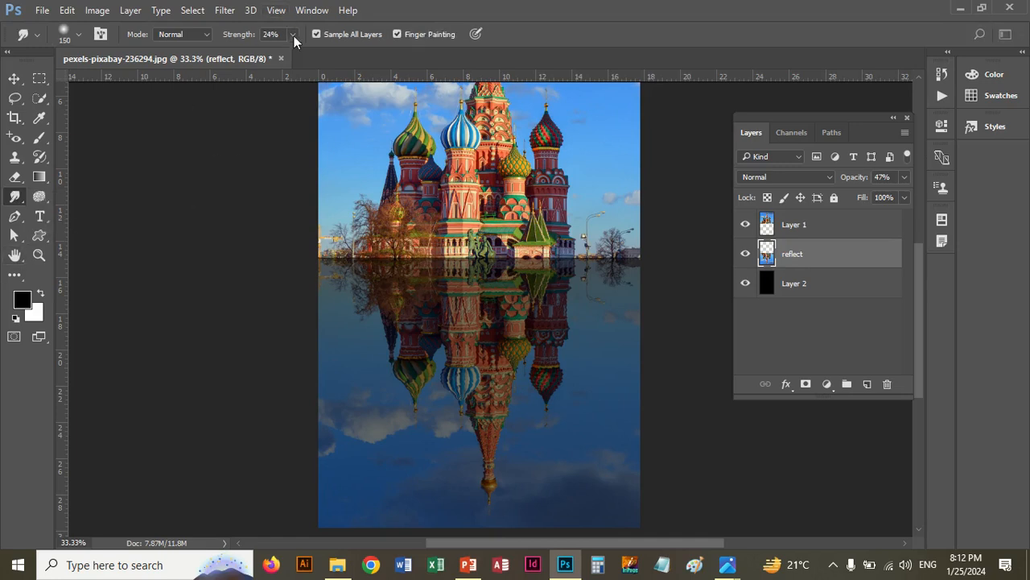
click(867, 384)
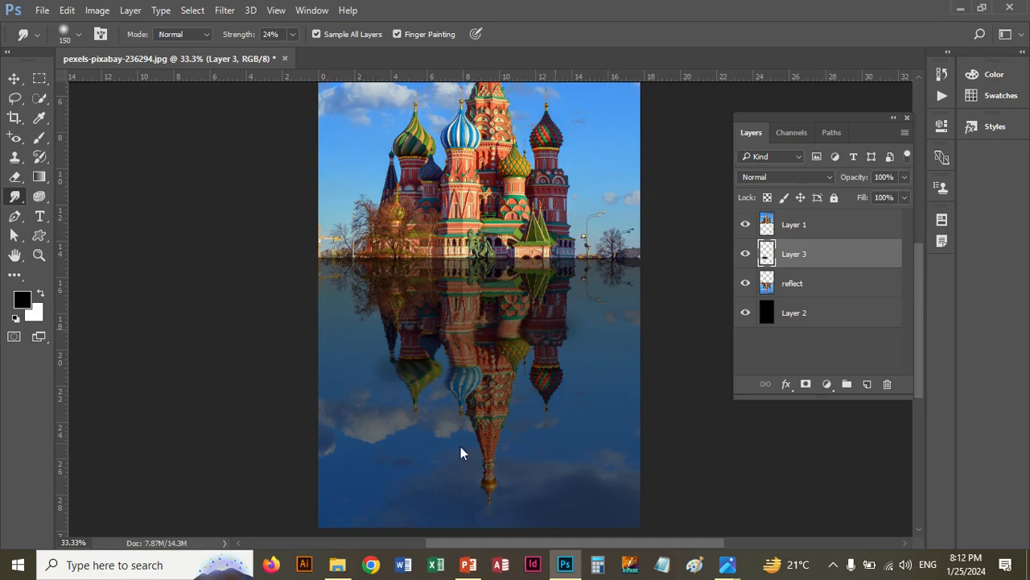
drag(491, 481, 487, 491)
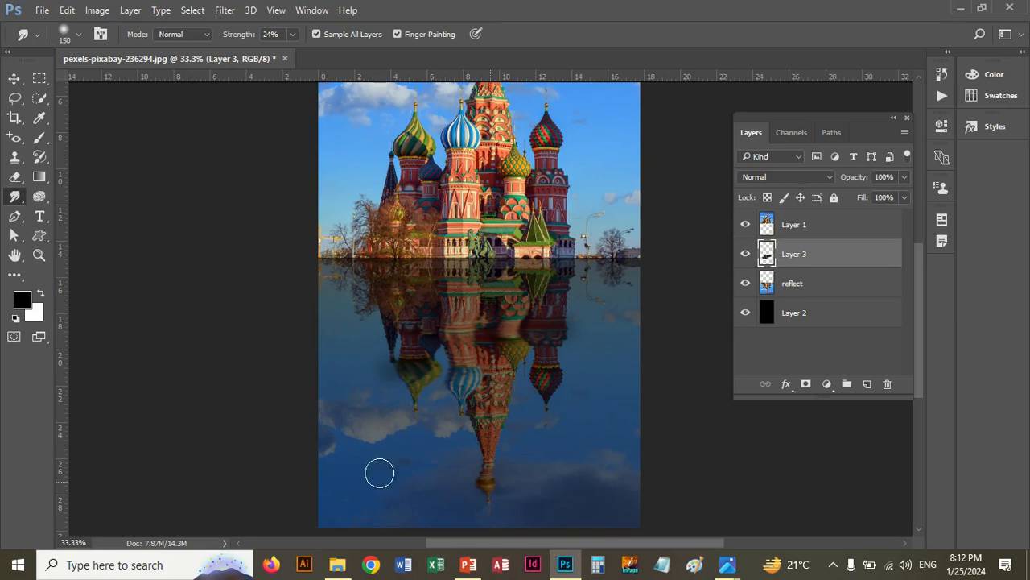
Select the reflect layer and temporarily hide it to examine the smudged strokes on the layer above.
click(14, 78)
right_click(541, 292)
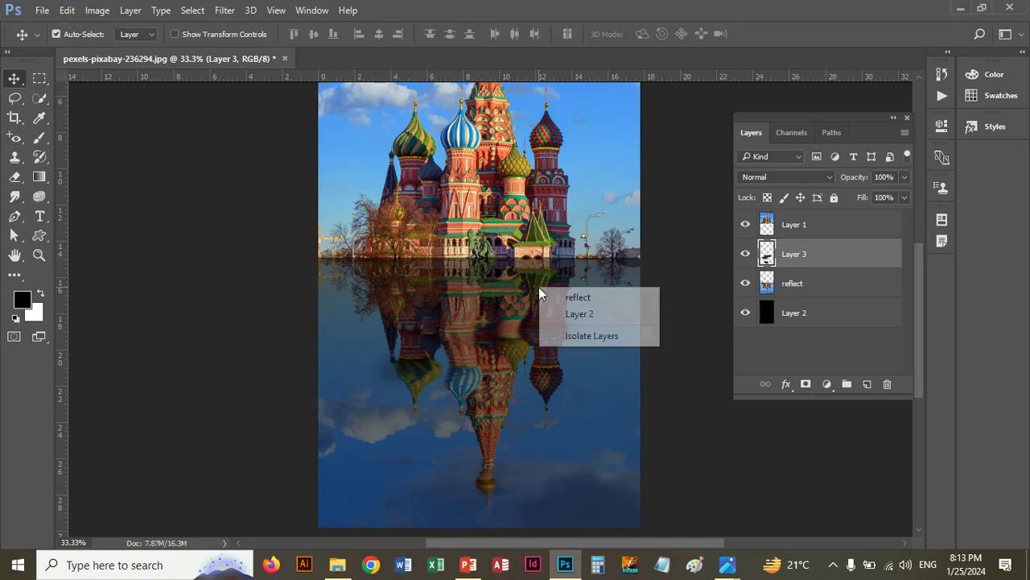
click(553, 296)
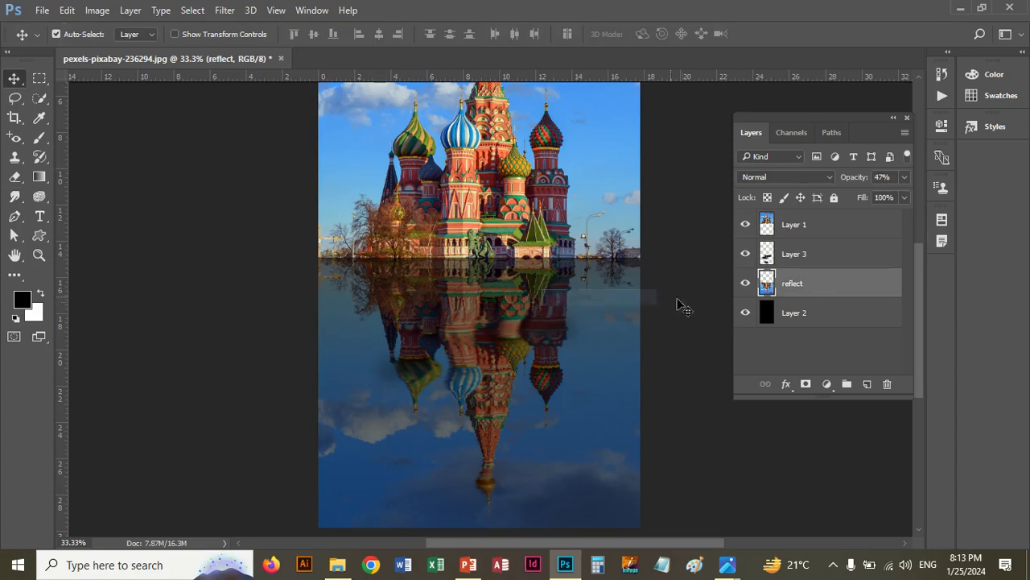
click(745, 282)
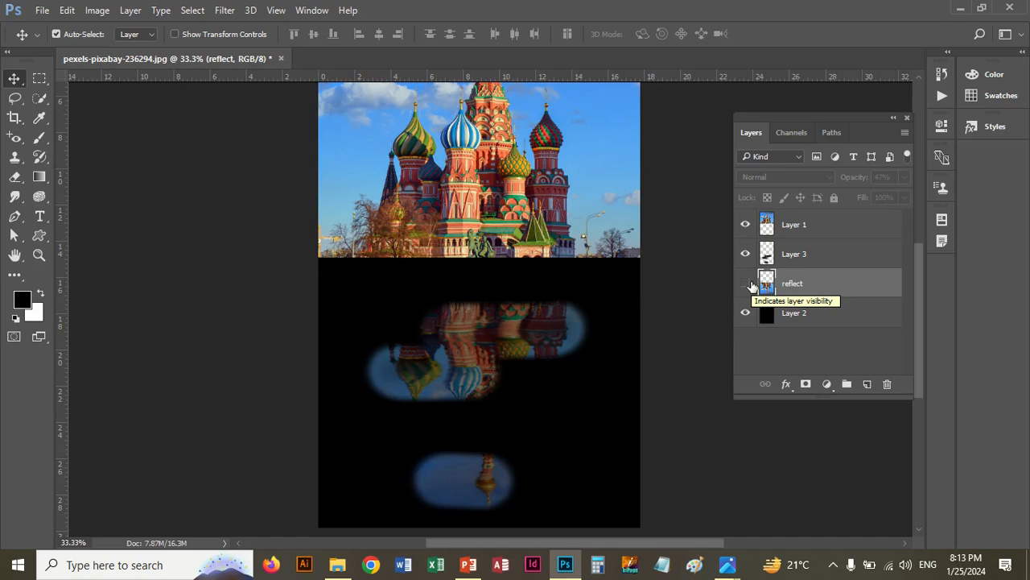
click(746, 283)
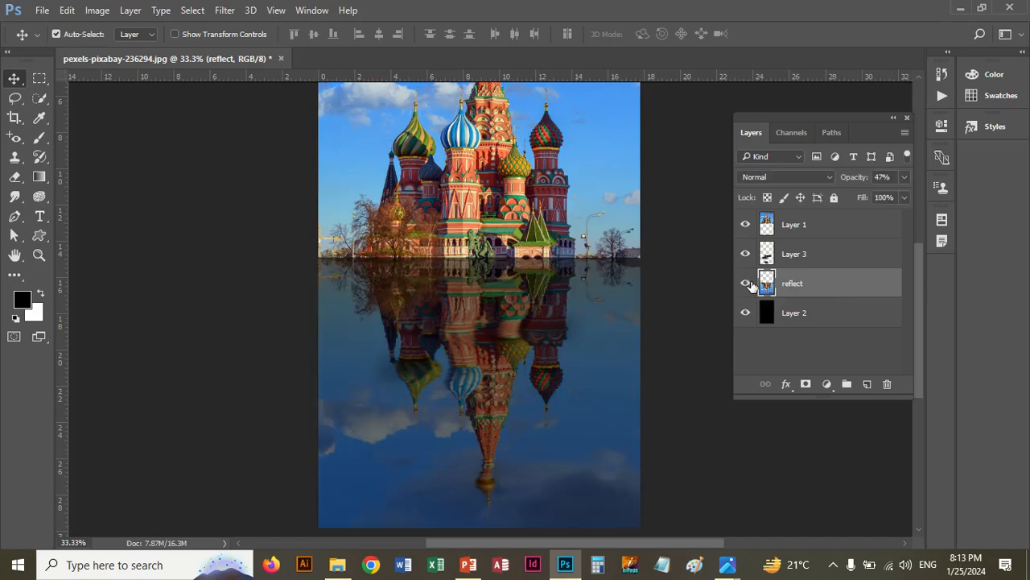
On Layer 2, make a thin rectangular selection with a 20 px feather along the waterline between the cathedral and its reflection.
click(810, 315)
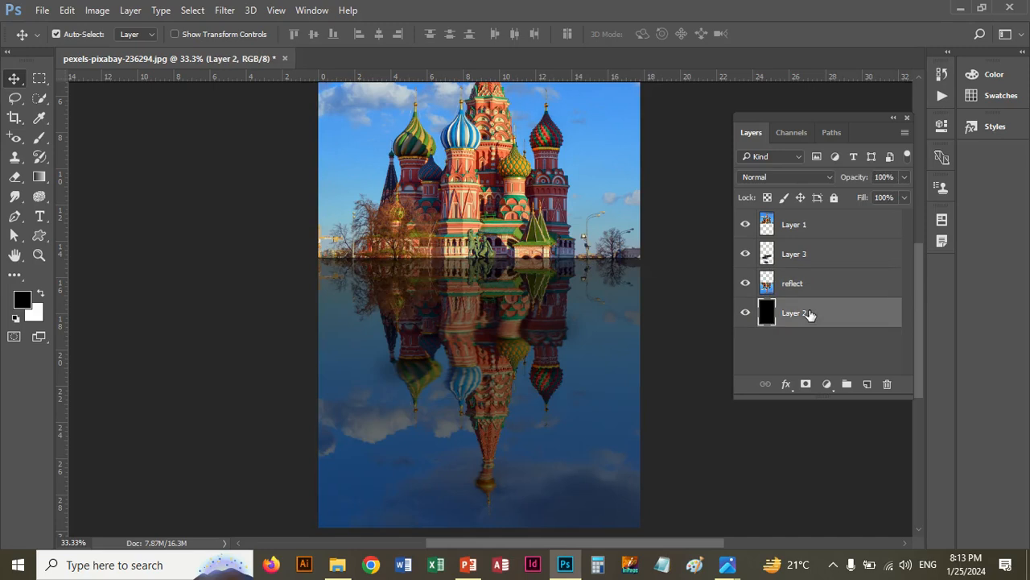
click(40, 80)
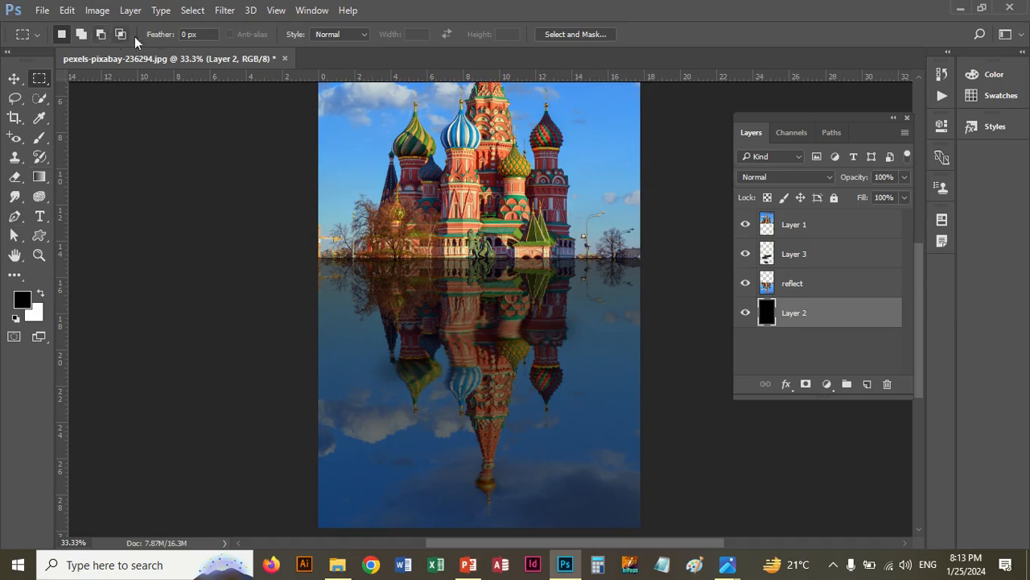
key(Return)
text(20)
key(Return)
drag(319, 256, 772, 231)
drag(309, 255, 642, 264)
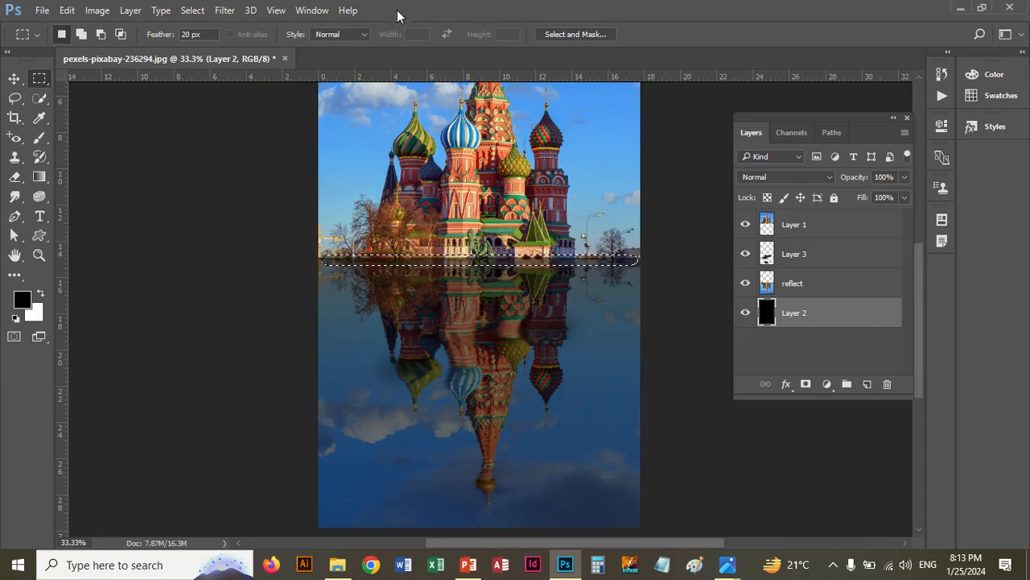
Set the marquee feather to 2 px, discard the waterline selection, and return to the Move tool.
double_click(210, 34)
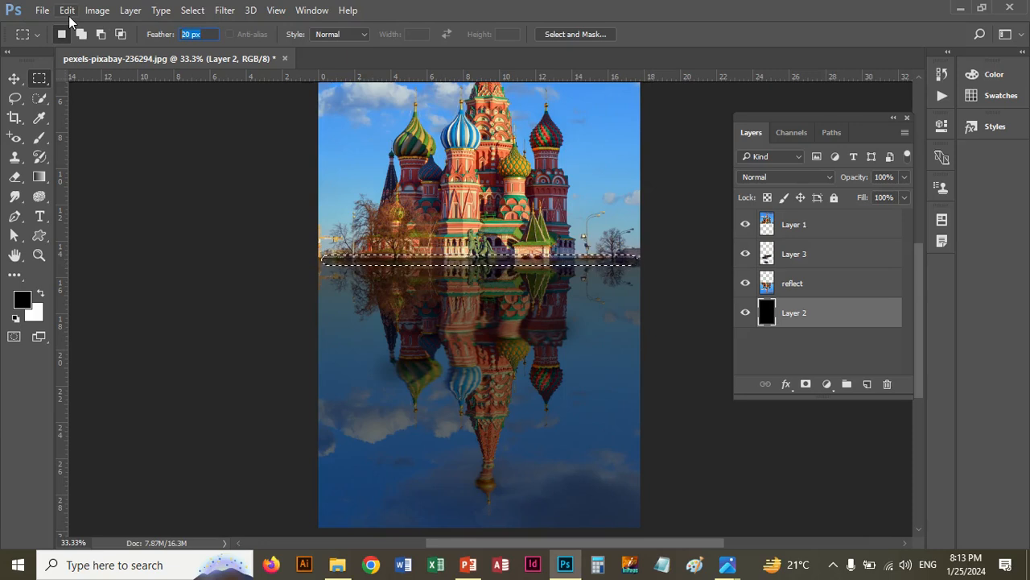
text(2)
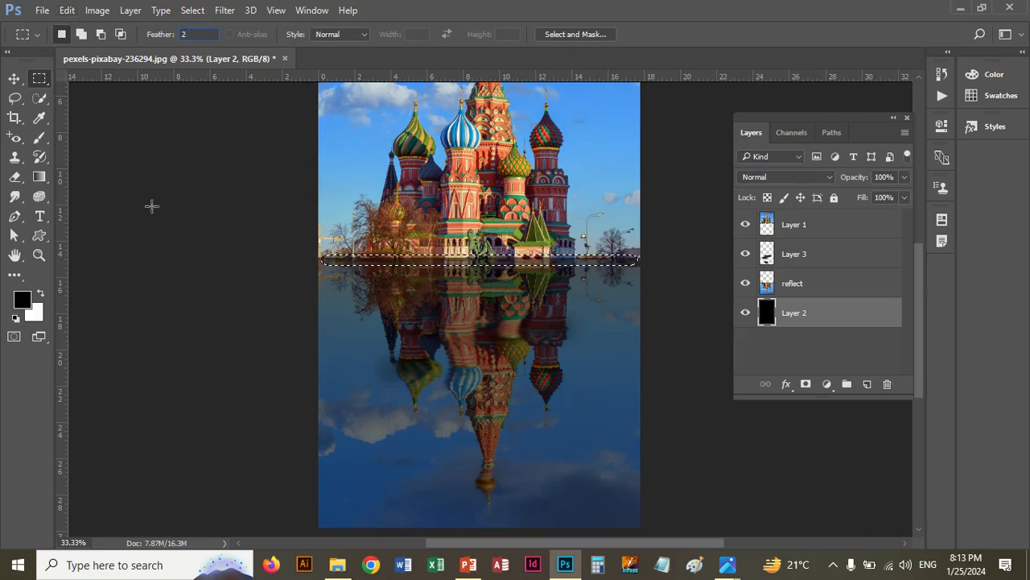
key(ctrl+d)
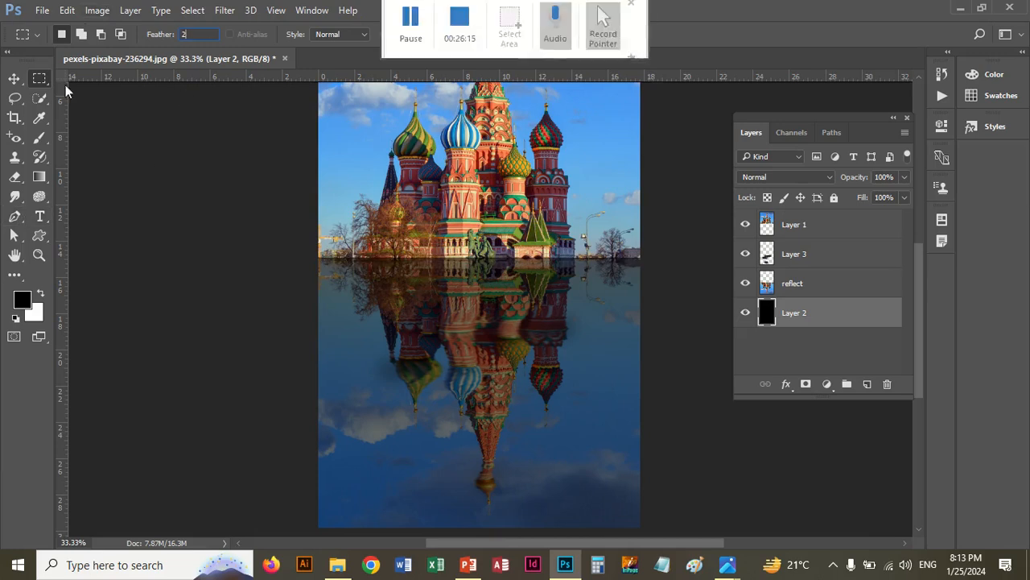
key(v)
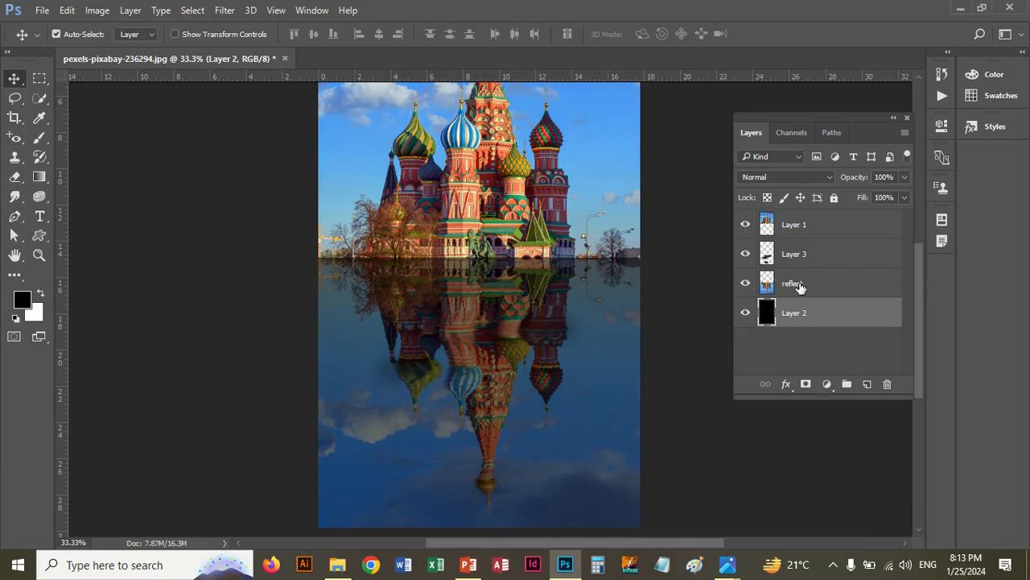
Try masking the reflect layer and painting black on its mask near the waterline with a 60 px brush at 100% opacity.
click(801, 287)
click(746, 283)
click(745, 283)
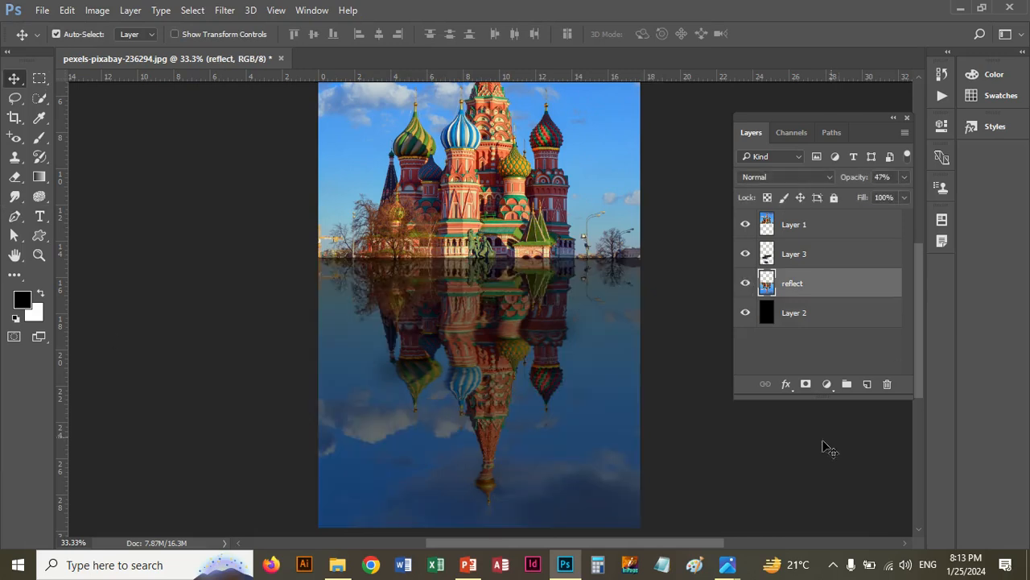
click(806, 385)
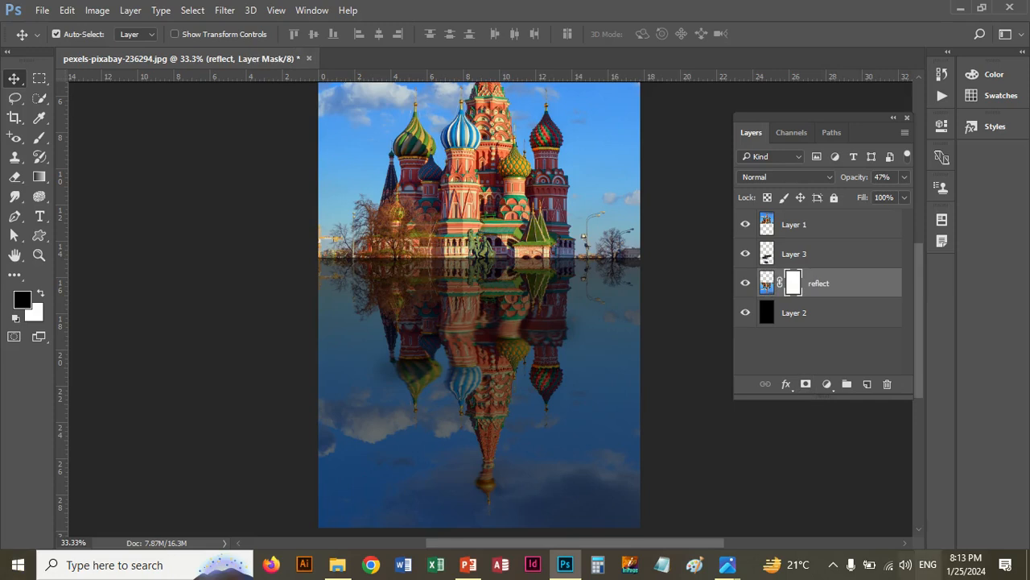
click(40, 139)
click(40, 139)
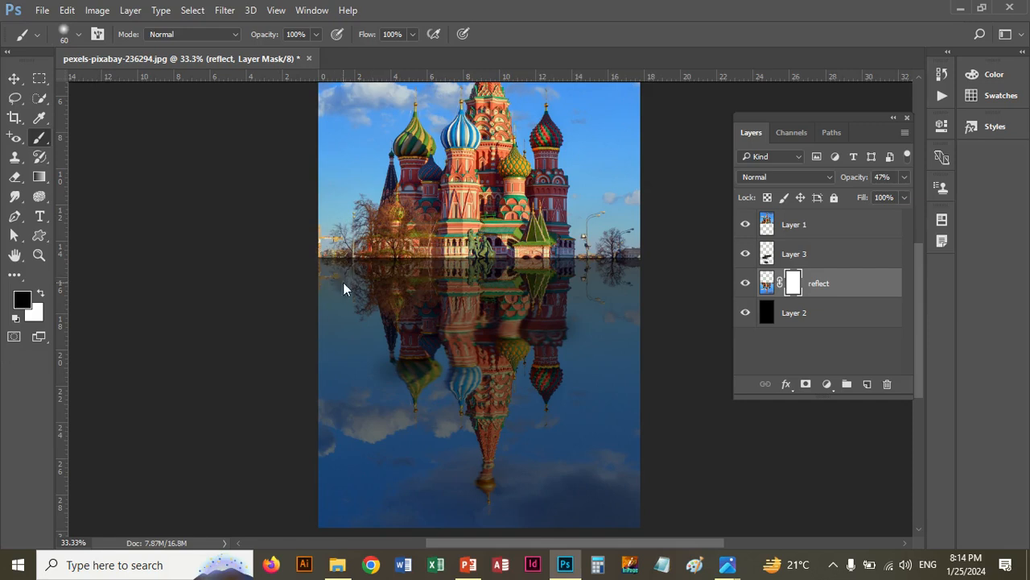
click(817, 231)
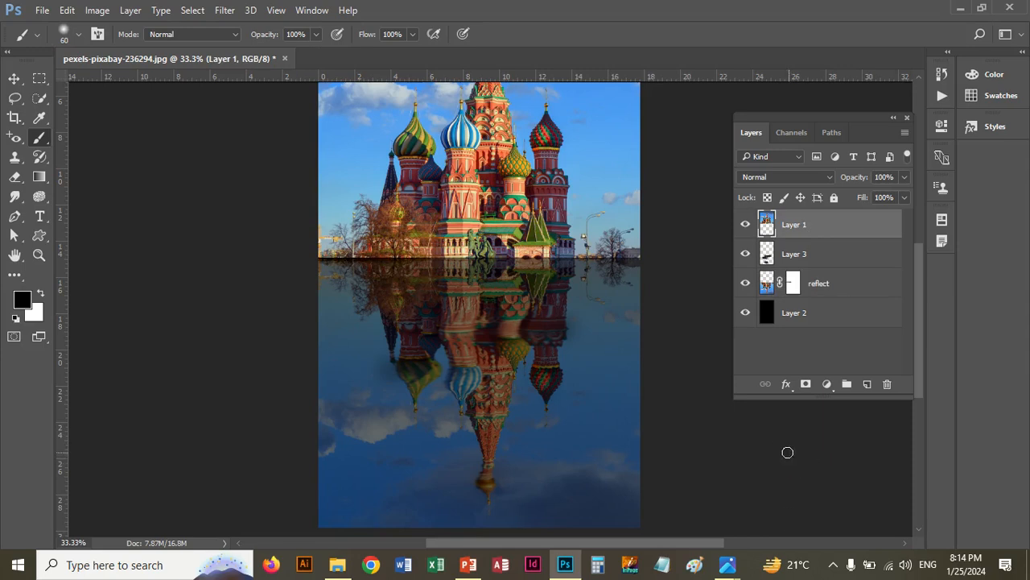
key(ctrl+z)
key(ctrl+z)
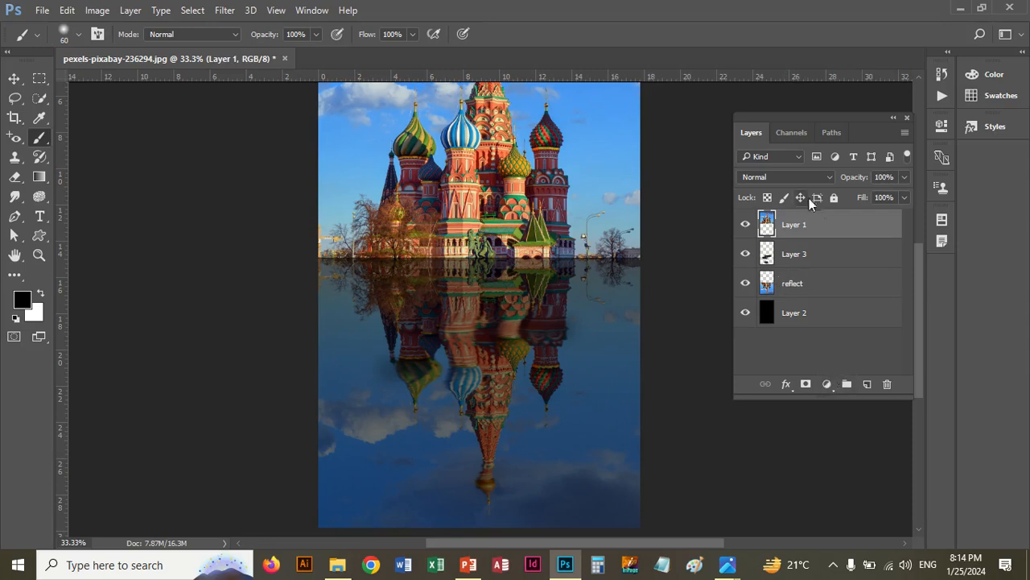
Try adding a mask to Layer 1 and brushing black along the cathedral's lower edge, and remove the mask.
click(806, 384)
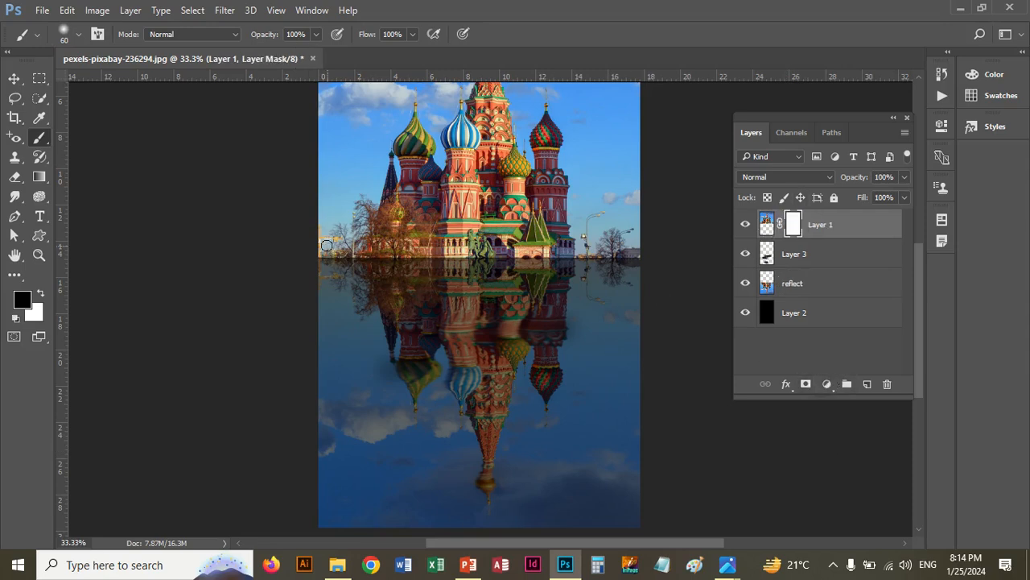
drag(320, 256, 348, 256)
key(Delete)
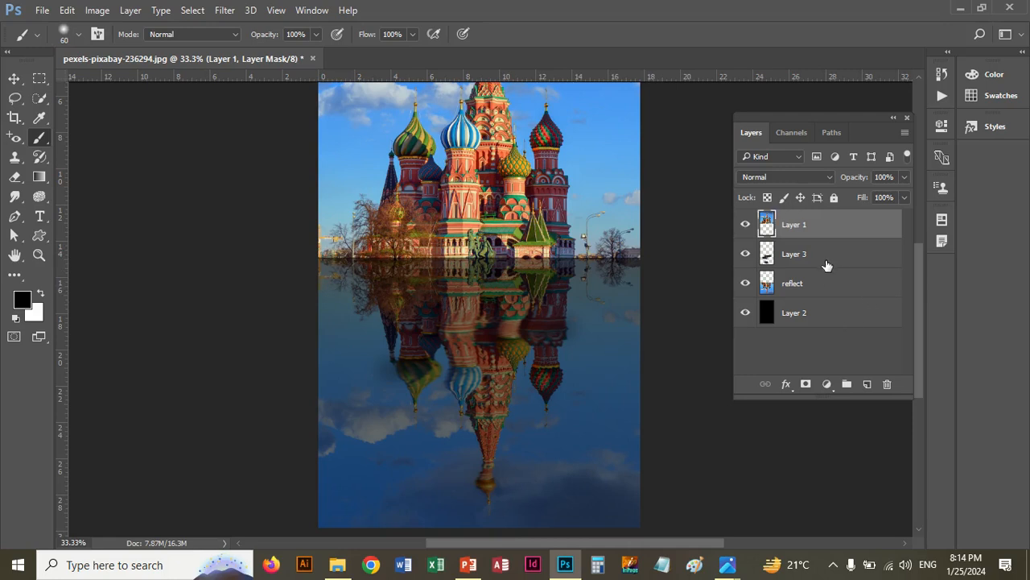
Soften the reflect layer's upper edge near the bare trees at the waterline with a 125 px eraser at 38% opacity.
click(816, 286)
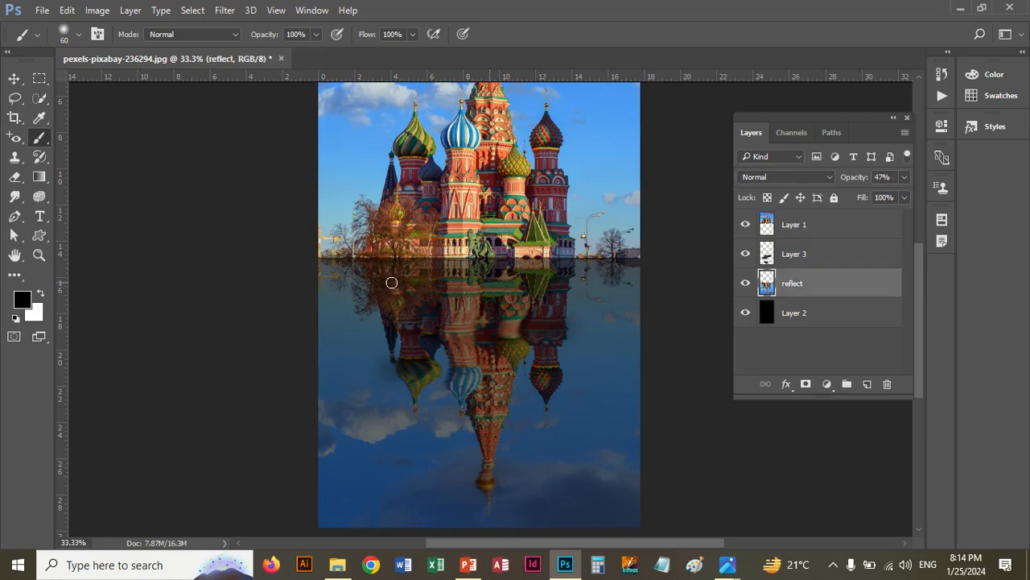
click(38, 256)
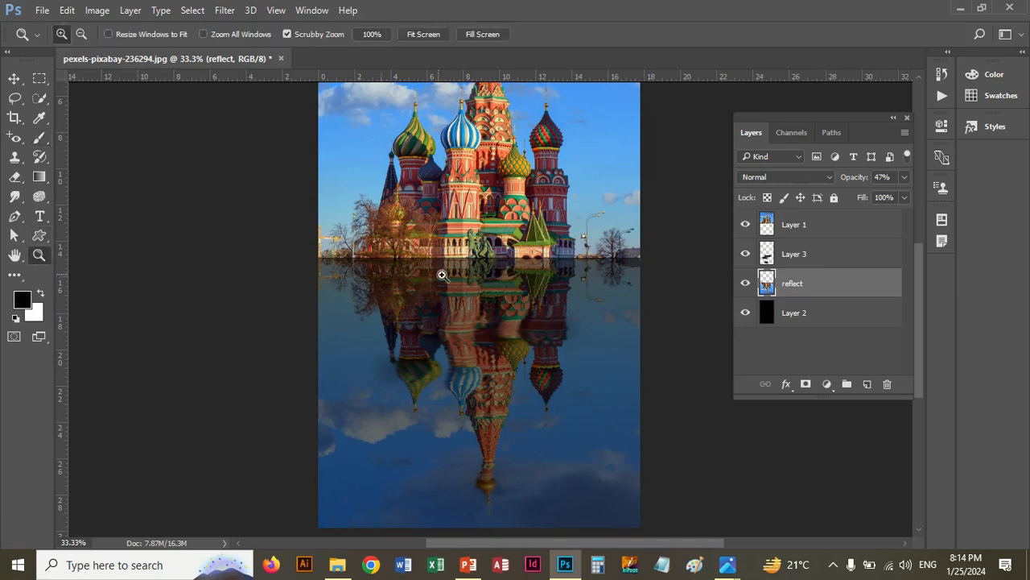
click(445, 275)
click(474, 283)
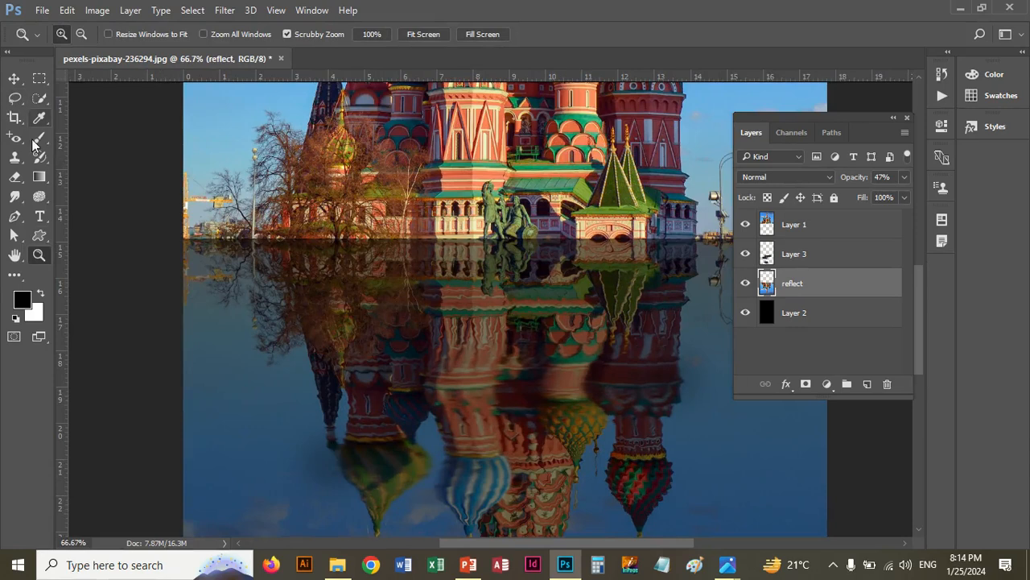
click(15, 176)
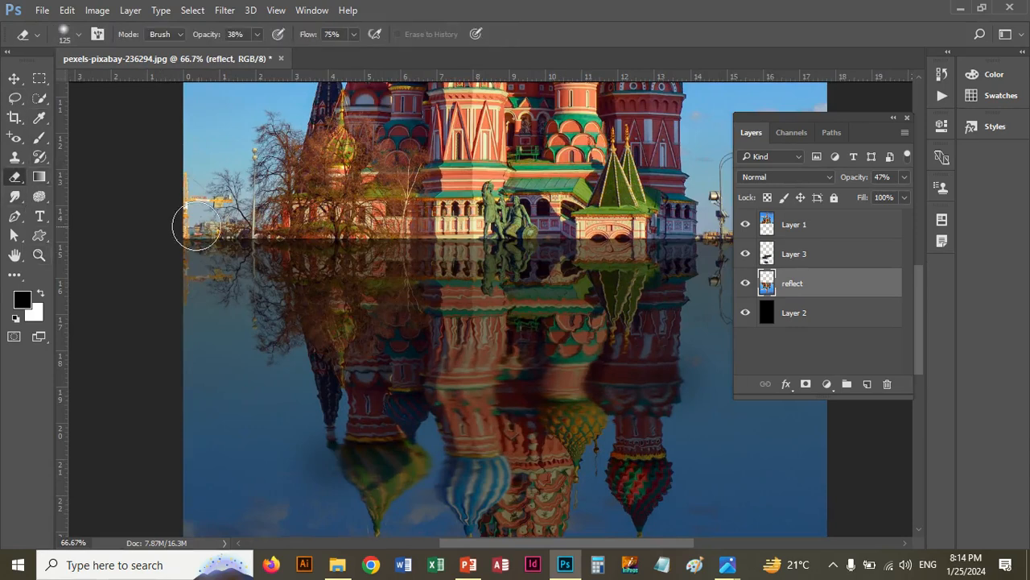
drag(204, 228, 278, 226)
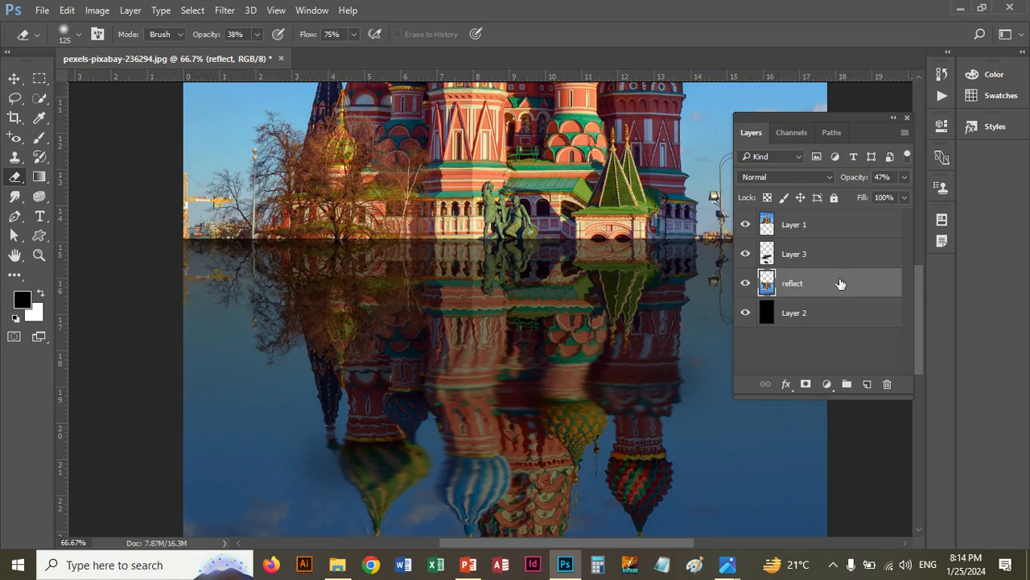
Hide the solid black Layer 2 and add a new layer directly beneath the reflect layer.
click(765, 315)
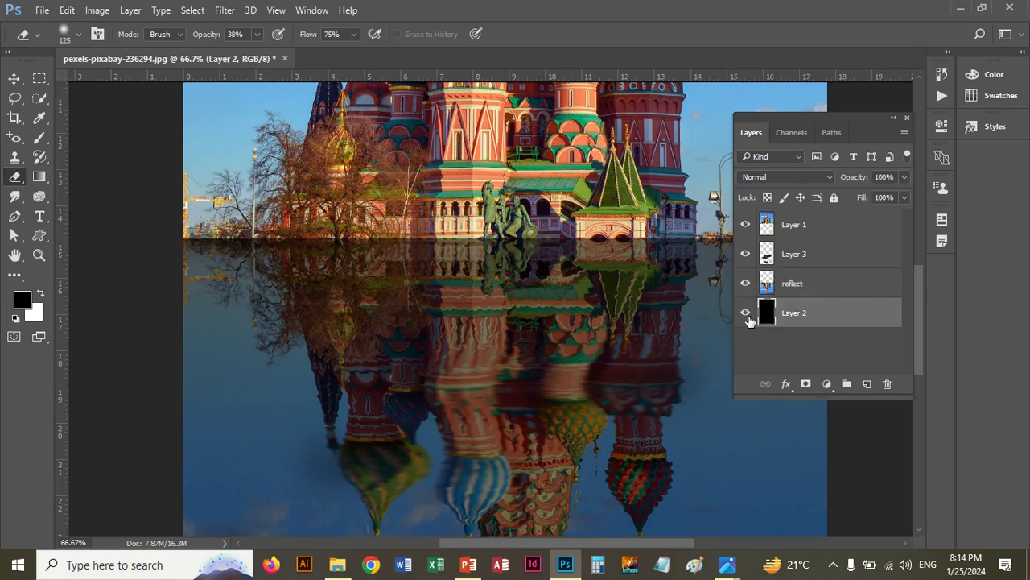
click(14, 78)
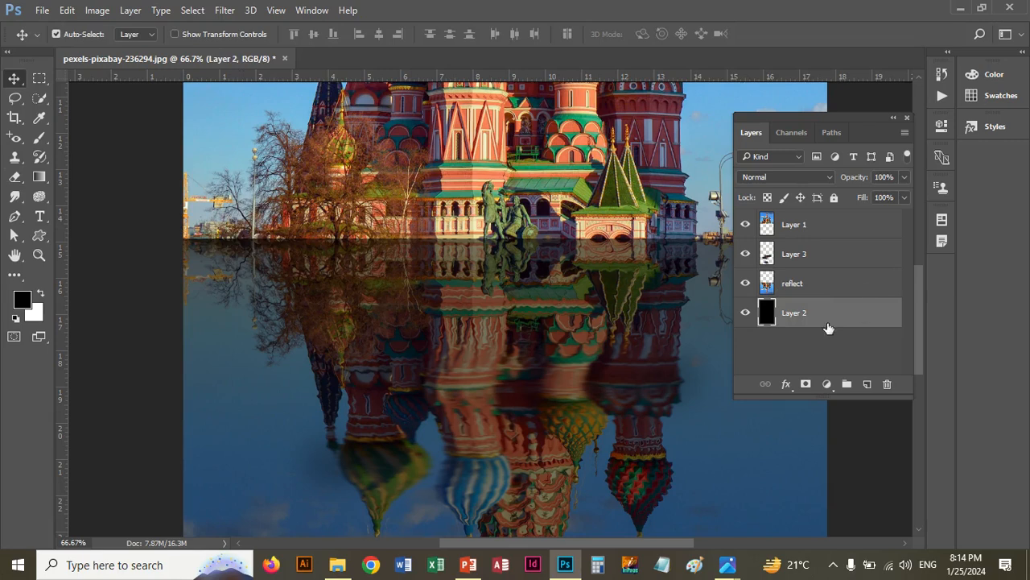
click(745, 312)
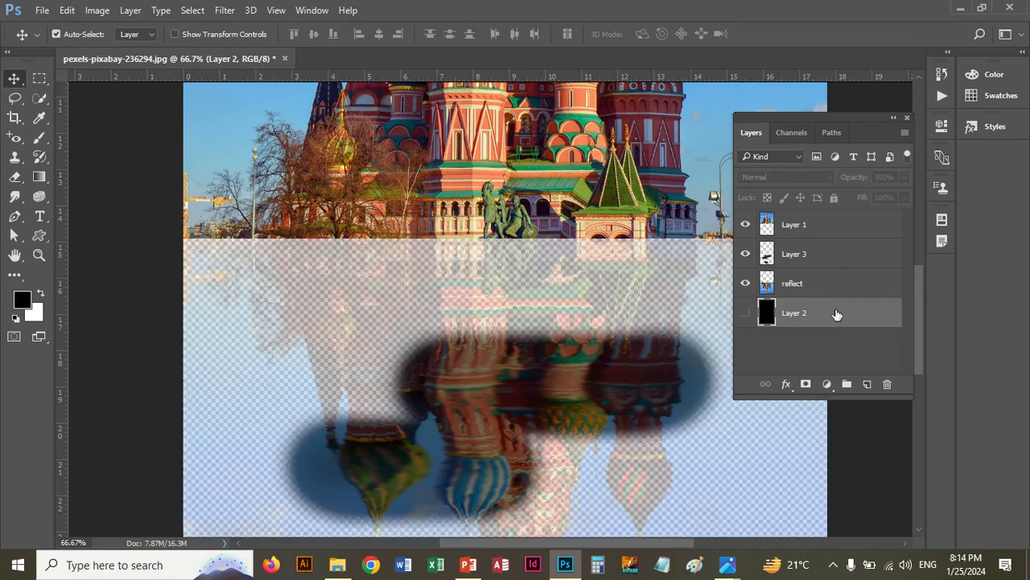
click(868, 384)
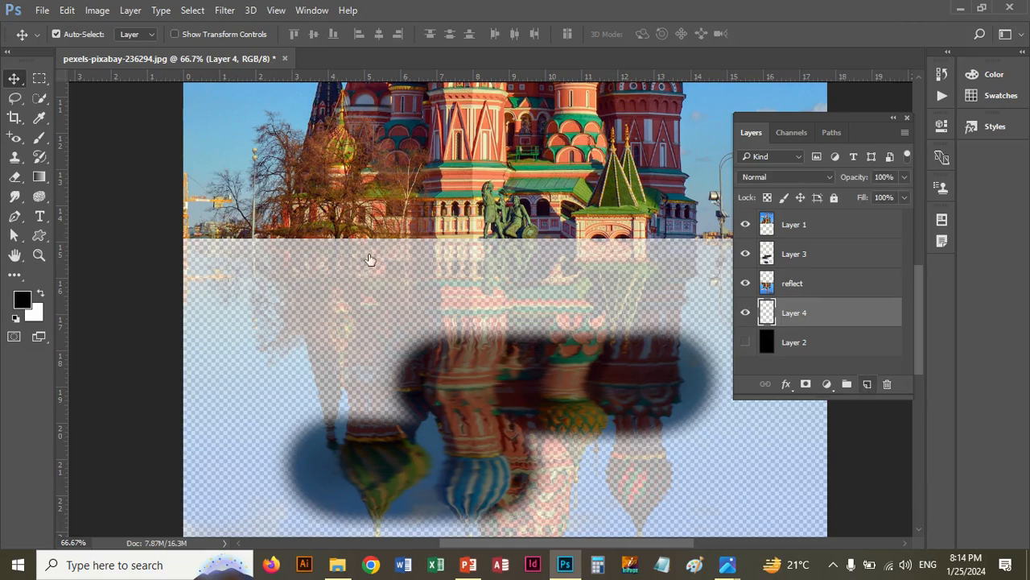
Load the reflect layer's outline as a selection, fill it with black on the new layer, and deselect.
ctrl+click(768, 288)
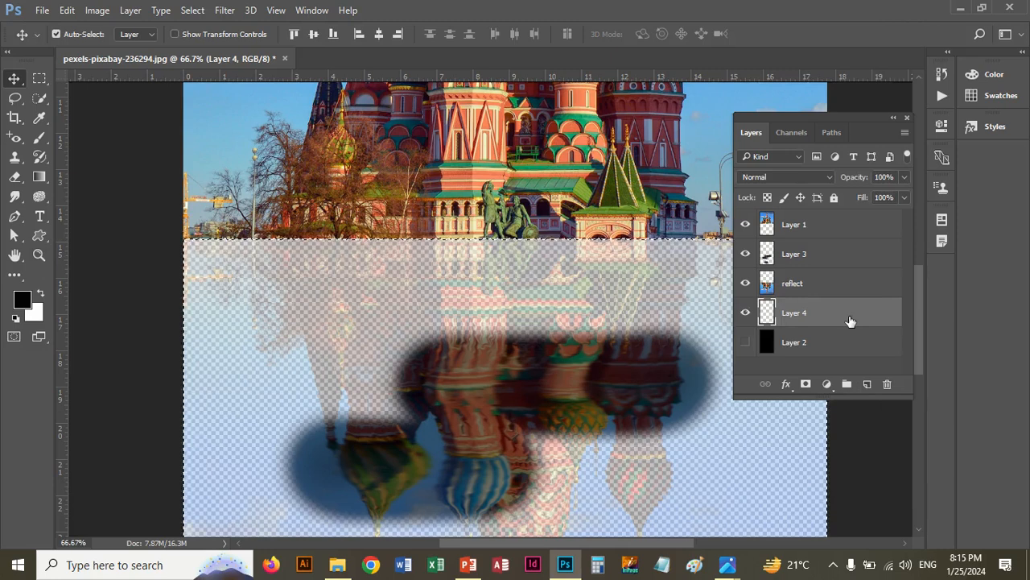
key(alt+BackSpace)
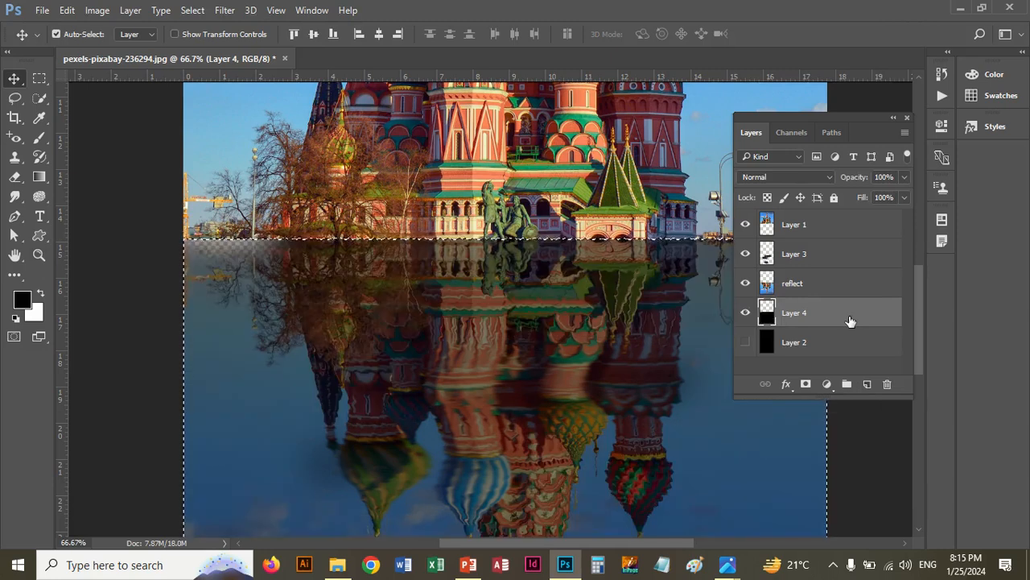
key(ctrl)
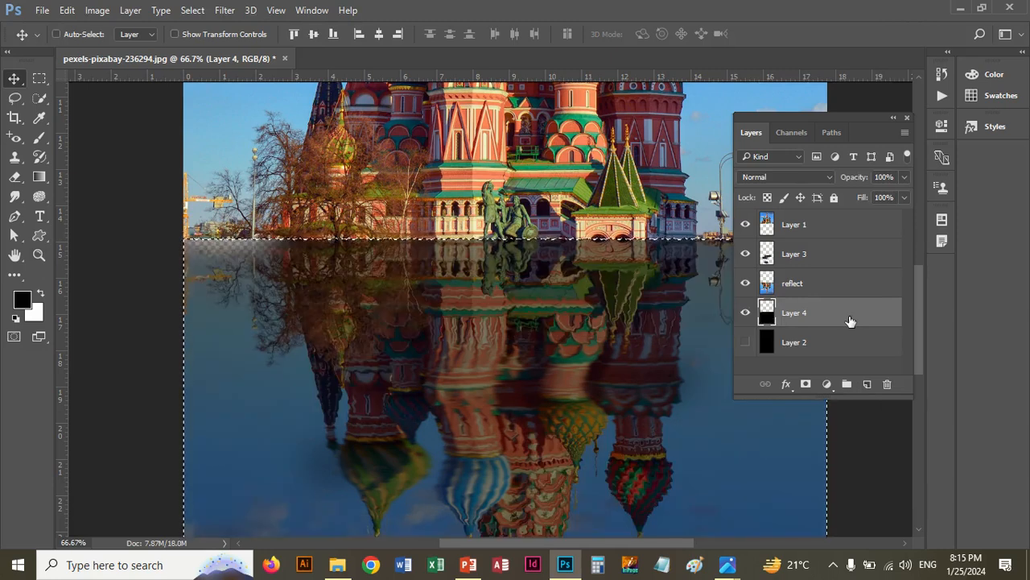
key(ctrl+d)
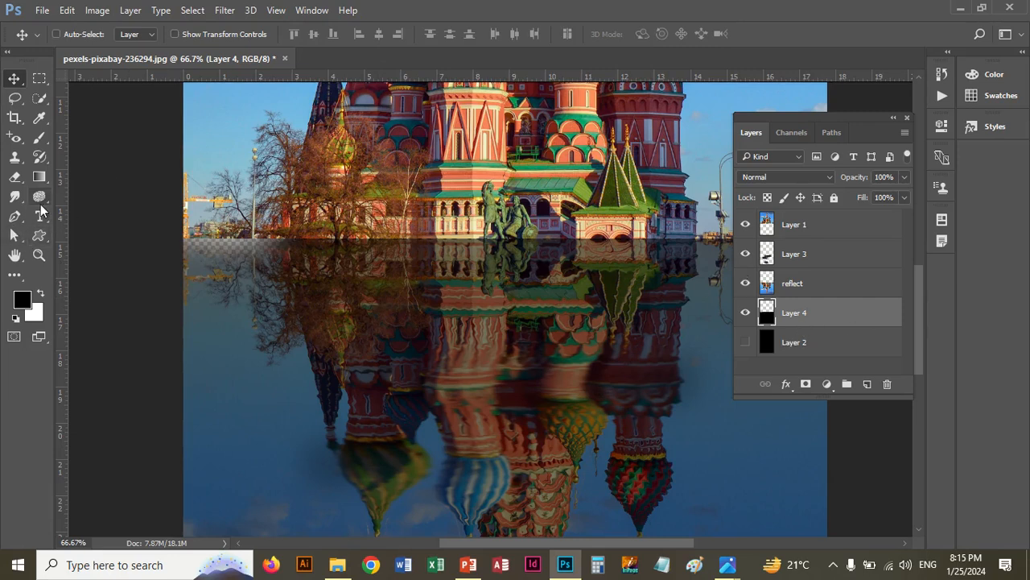
Try erasing the reflect layer's edge along the waterline with the 125 px eraser at 38% opacity, and undo the stroke.
key(ctrl+minus)
key(ctrl+minus)
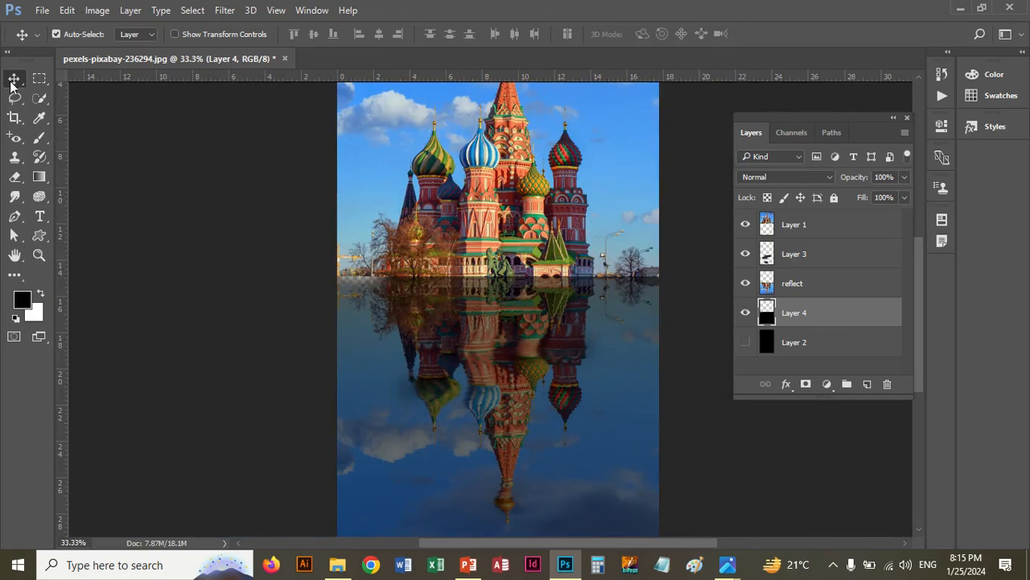
click(14, 180)
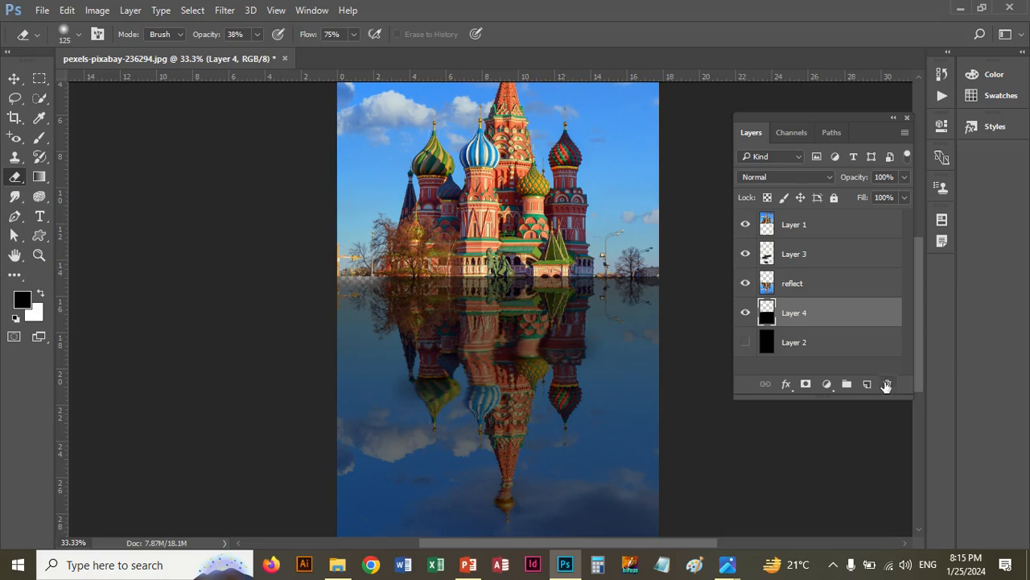
click(817, 289)
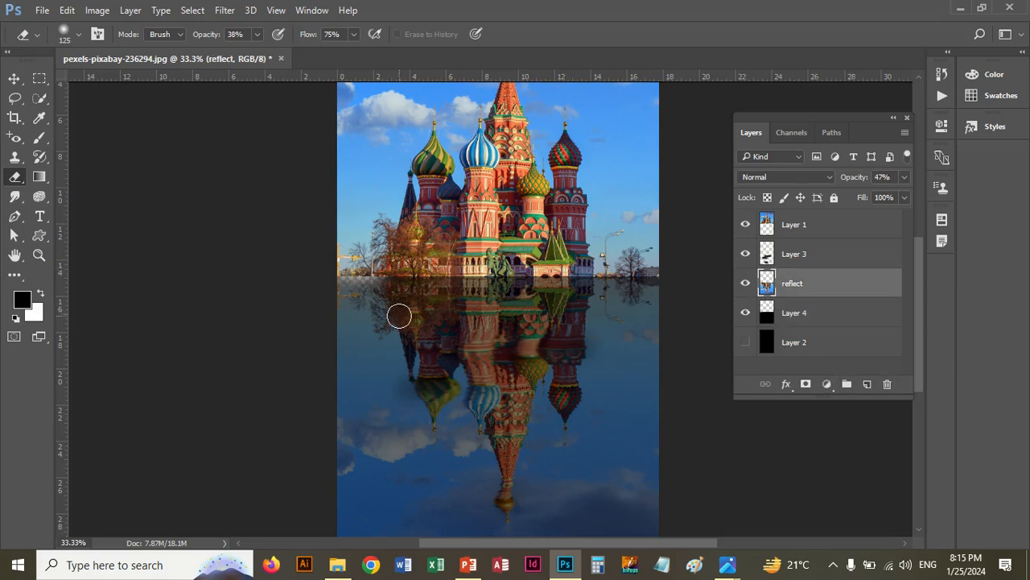
drag(363, 272, 534, 268)
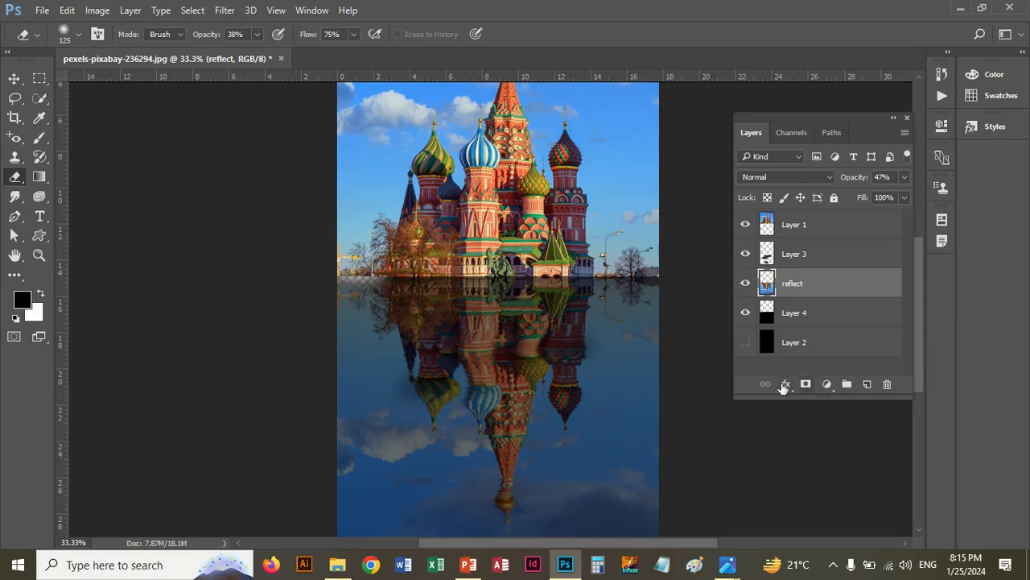
click(67, 9)
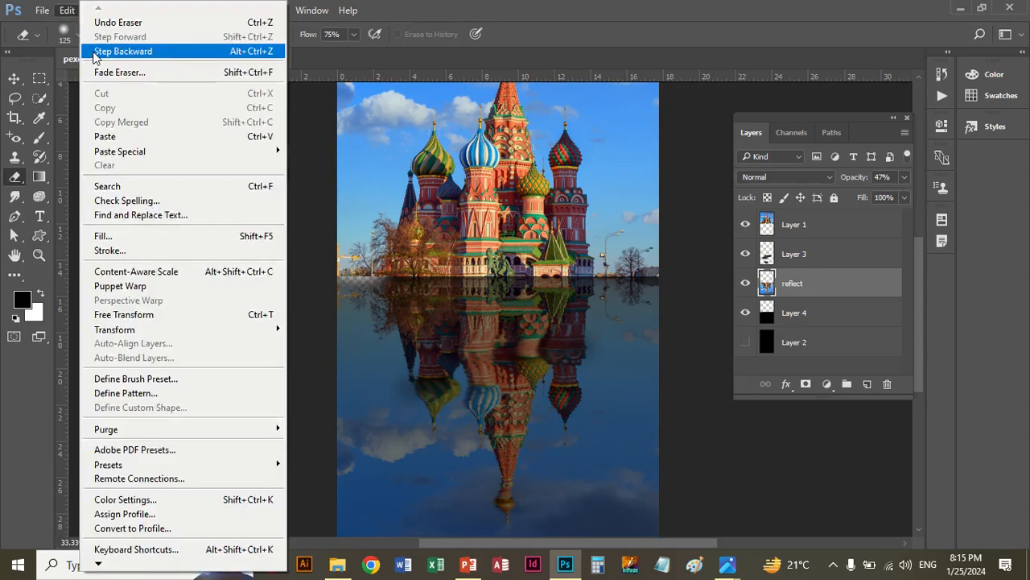
click(94, 53)
Try erasing the upper edge of the black Layer 4 across the full waterline, and undo the stroke.
click(800, 315)
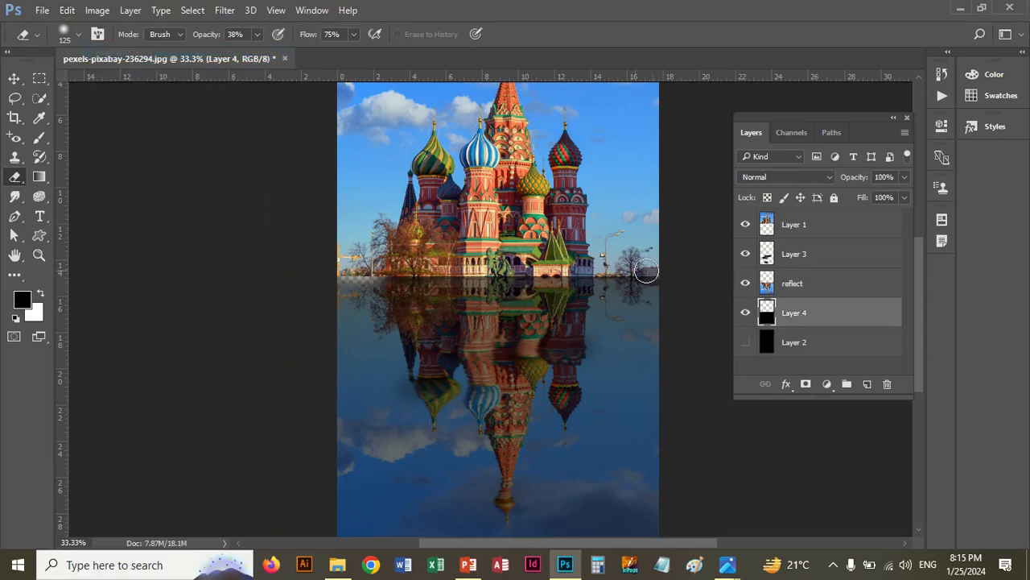
drag(644, 272, 233, 271)
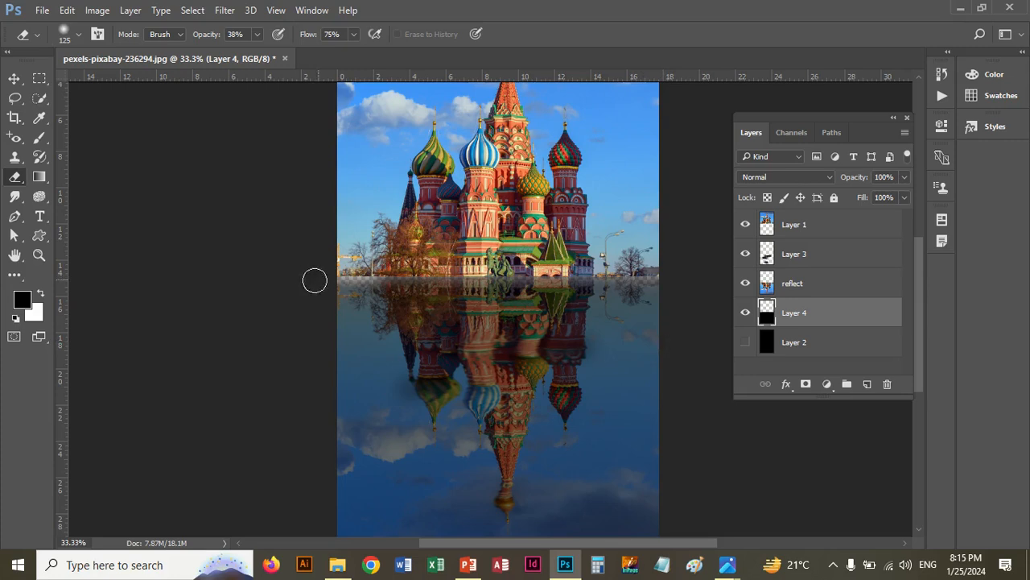
key(ctrl+z)
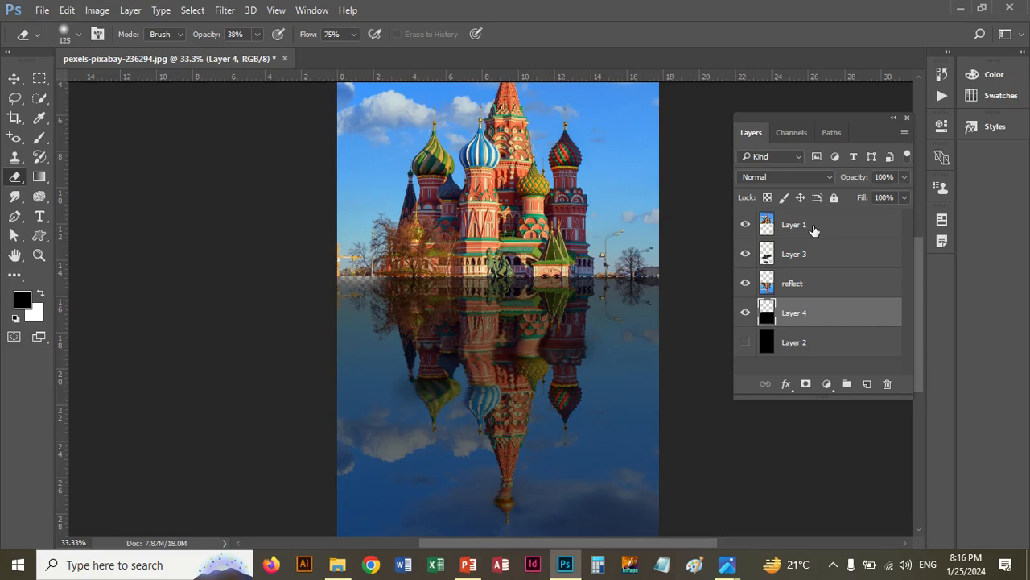
Close the cathedral document without saving and open the waterfront skyscraper photo numbered 1534411 from the Buildings folder.
click(284, 59)
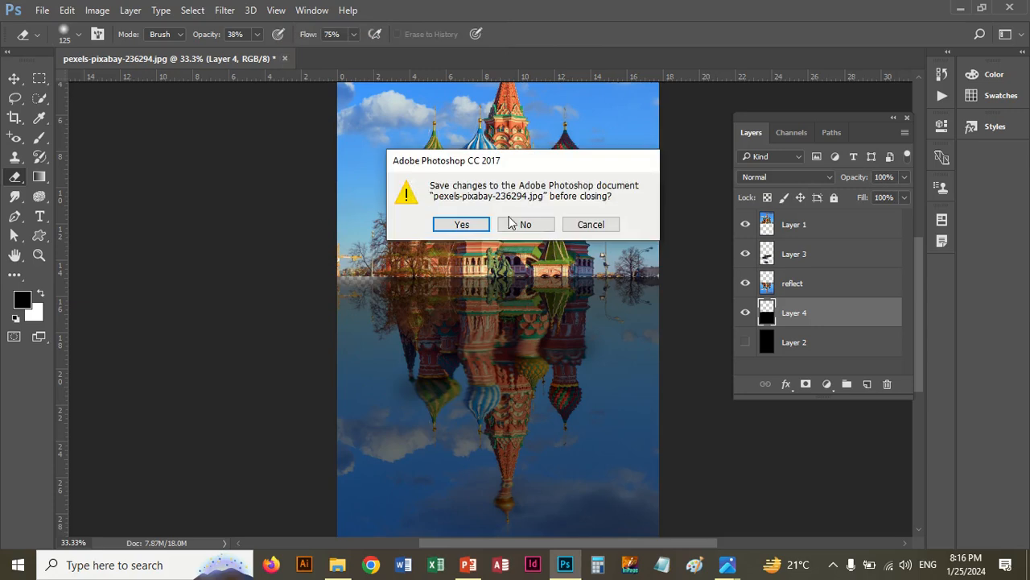
click(515, 224)
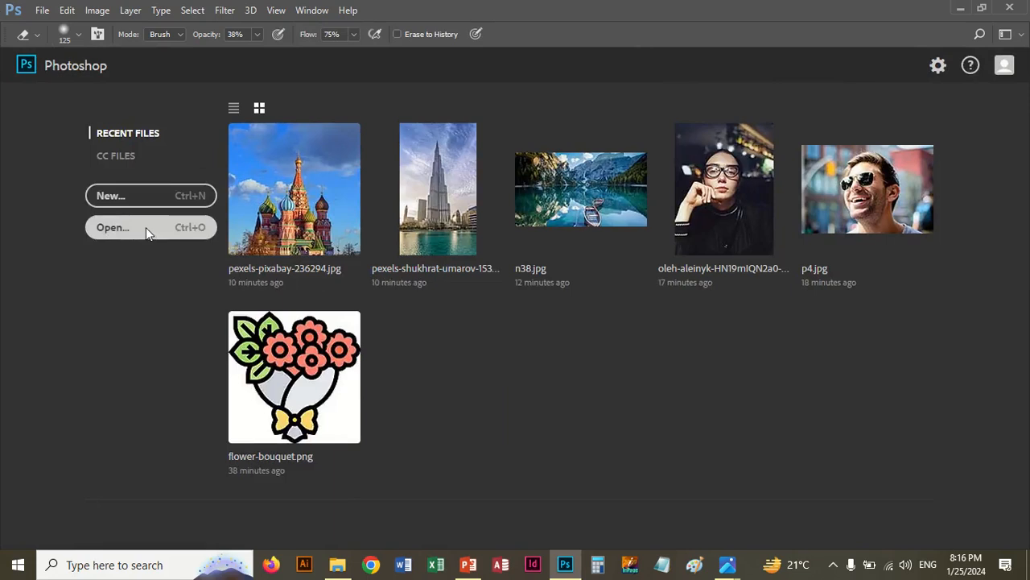
click(146, 229)
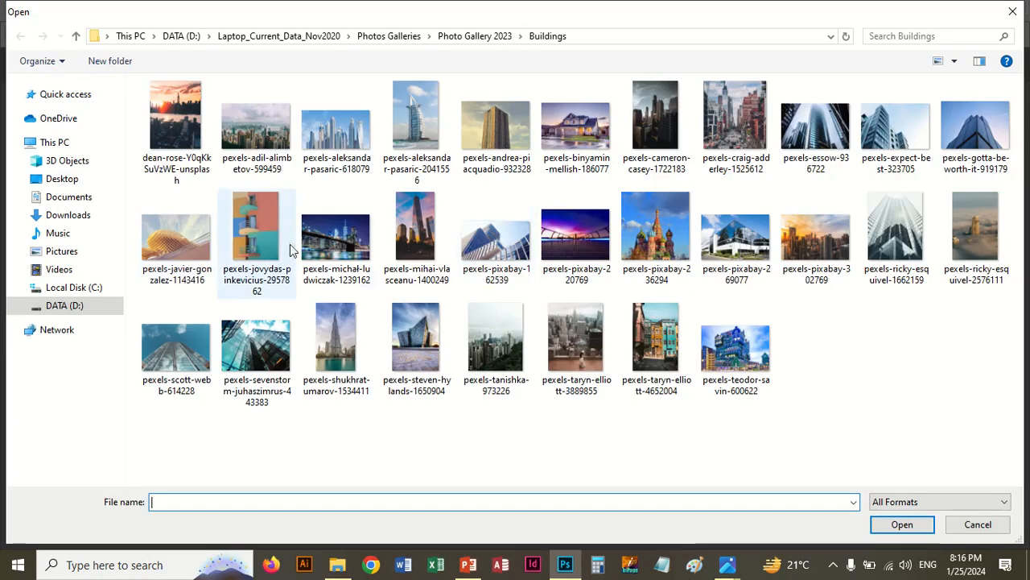
double_click(333, 328)
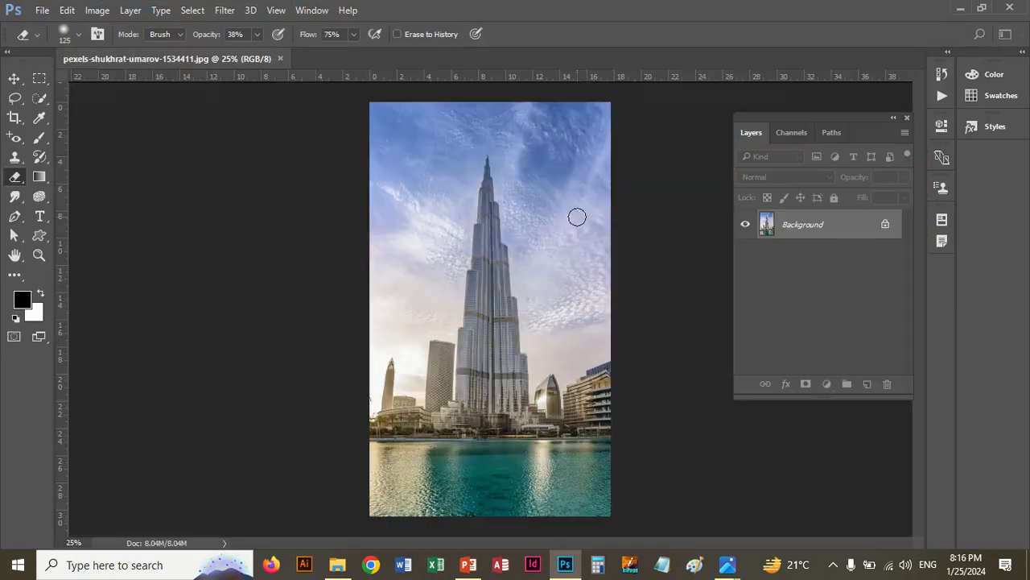
Marquee-select the full-width area from above the skyscraper's spire down to the shoreline with a 2 px feather, and discard the selection.
click(37, 78)
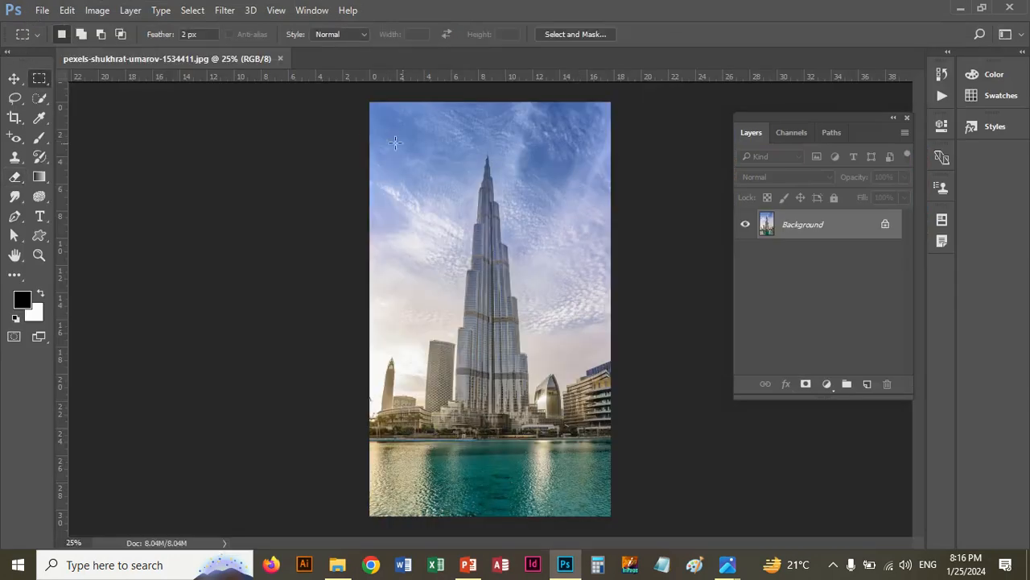
drag(369, 134, 628, 435)
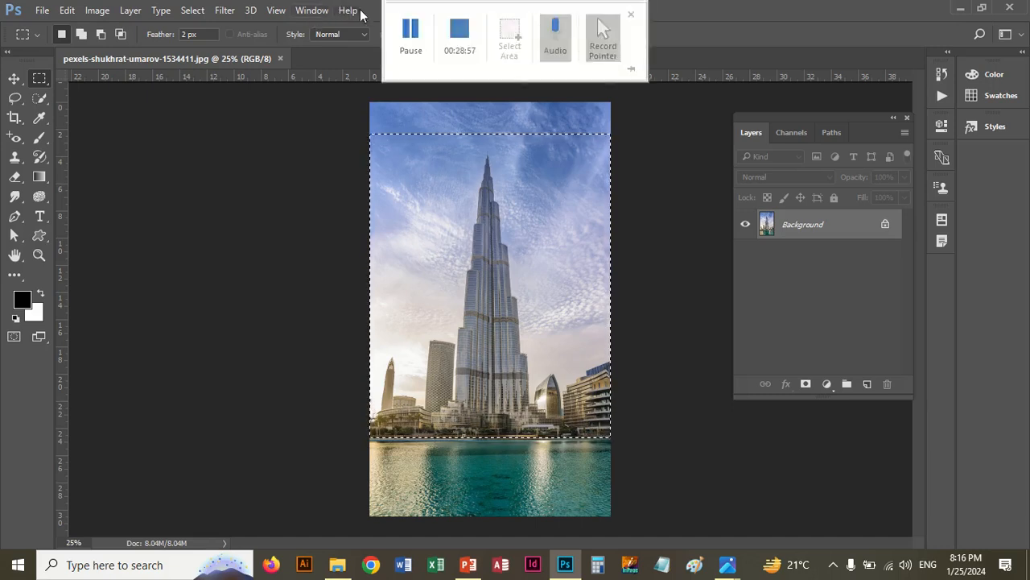
mouse_move(406, 15)
key(ctrl+d)
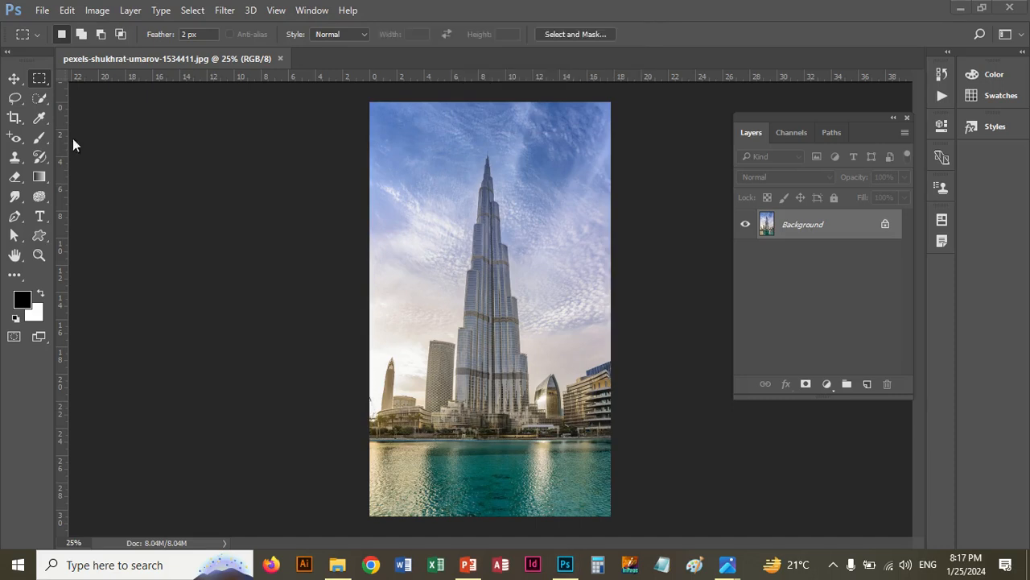
Restore the last marquee selection and crop the skyscraper photo to it, cutting off the water below the shoreline.
key(ctrl+shift+d)
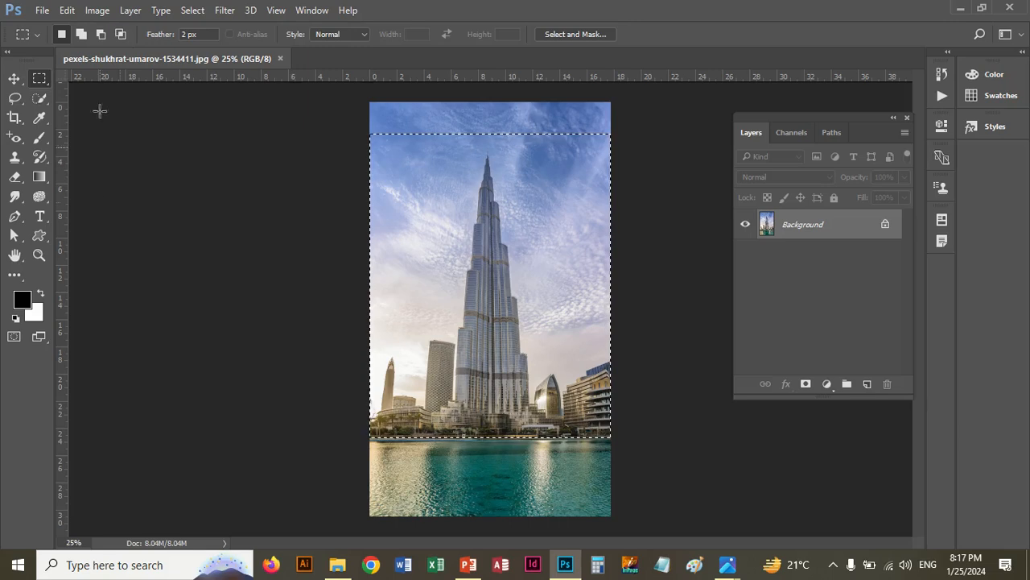
click(14, 121)
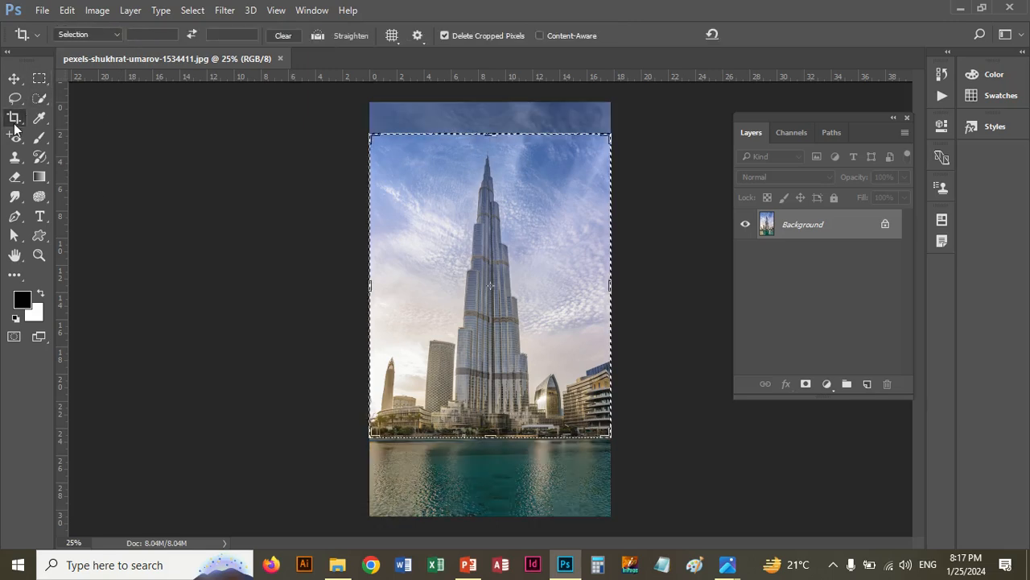
click(15, 120)
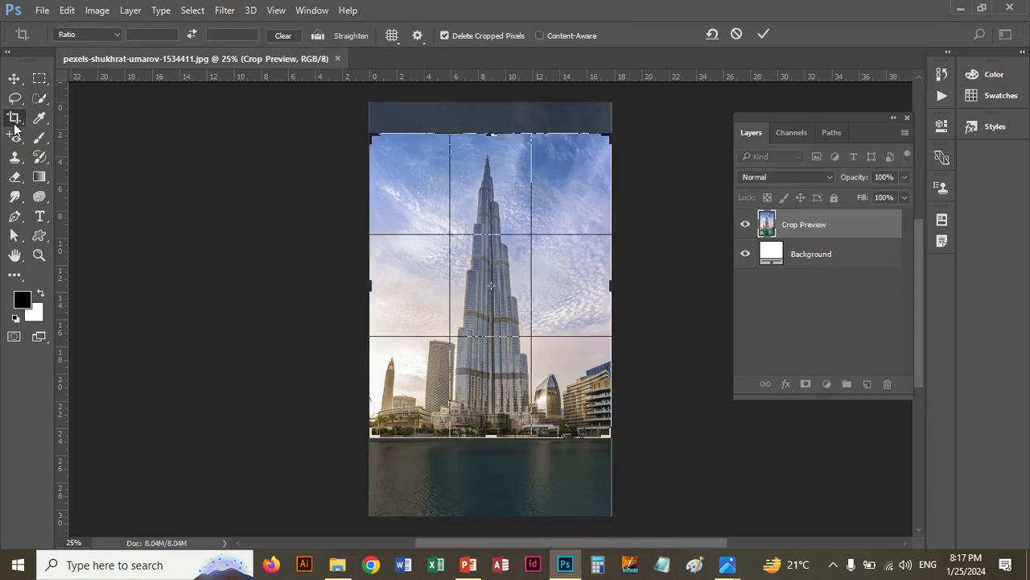
click(14, 79)
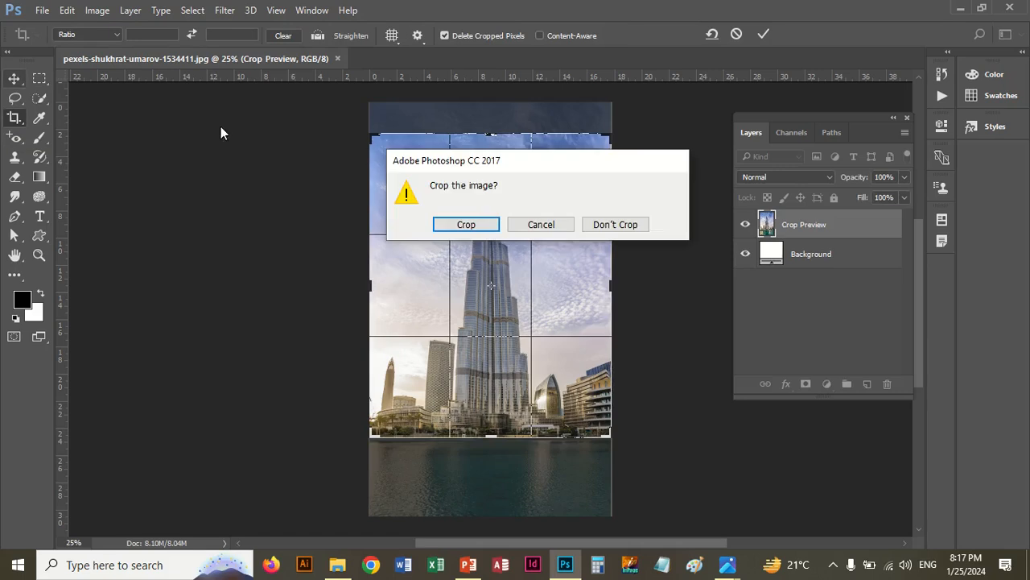
click(483, 225)
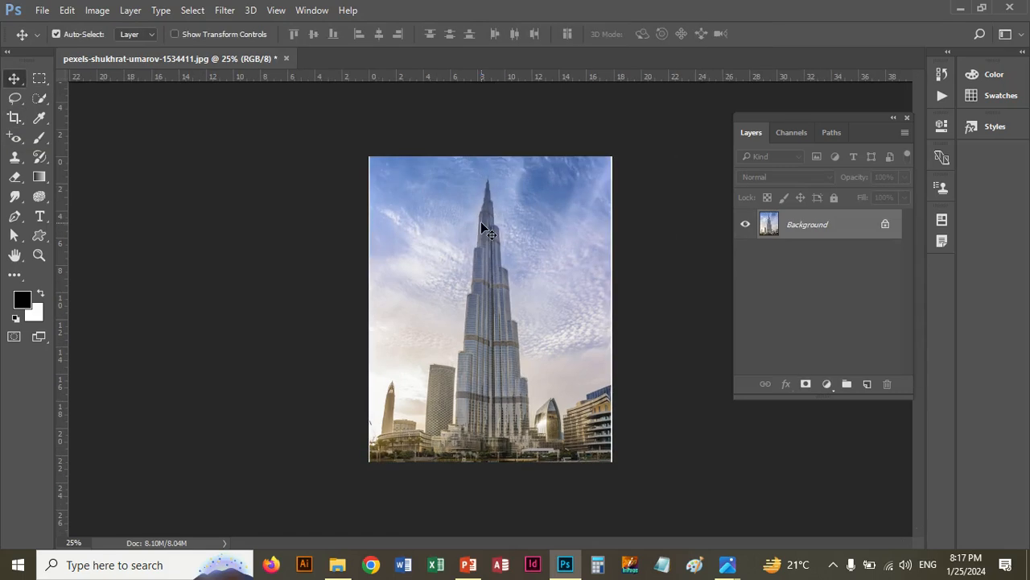
Marquee-select the skyscraper photo just inside its white side edges and crop the image to that selection.
click(39, 78)
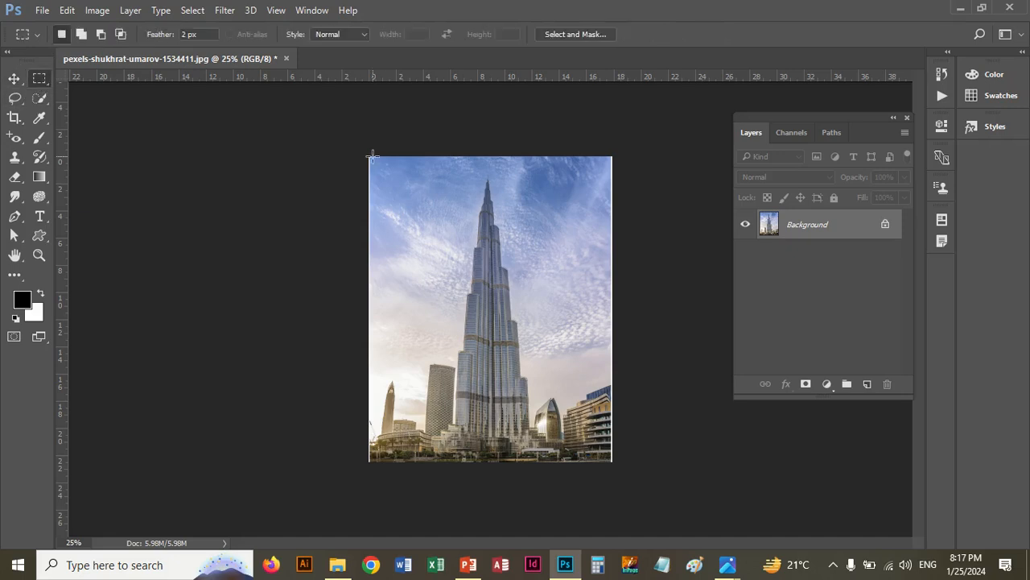
drag(371, 158, 609, 460)
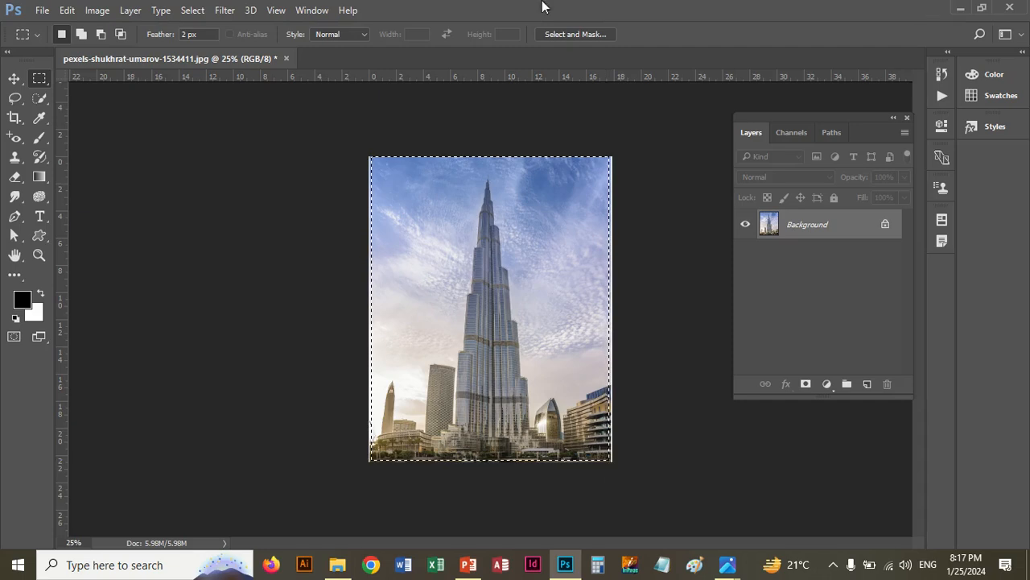
click(16, 119)
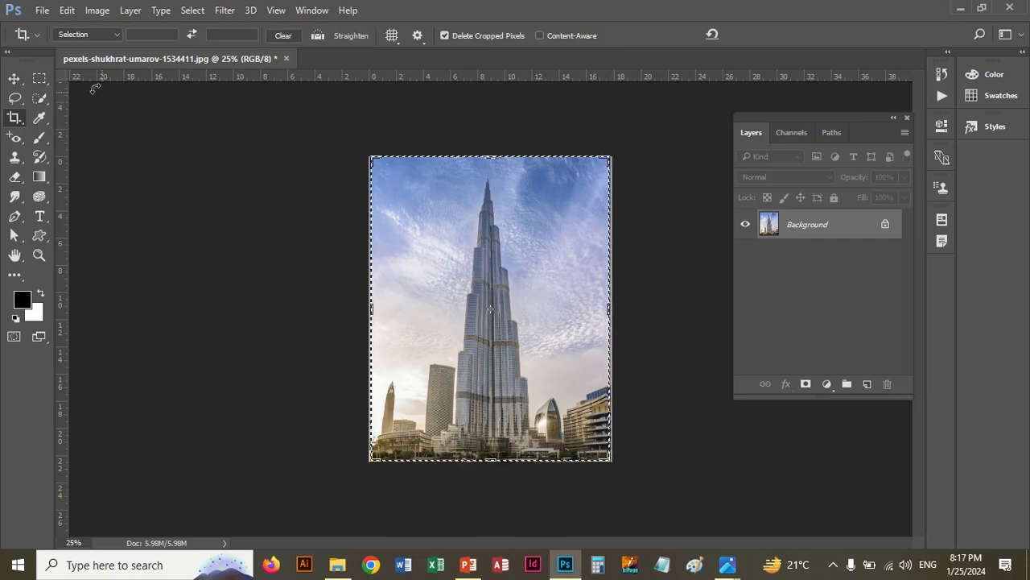
click(134, 110)
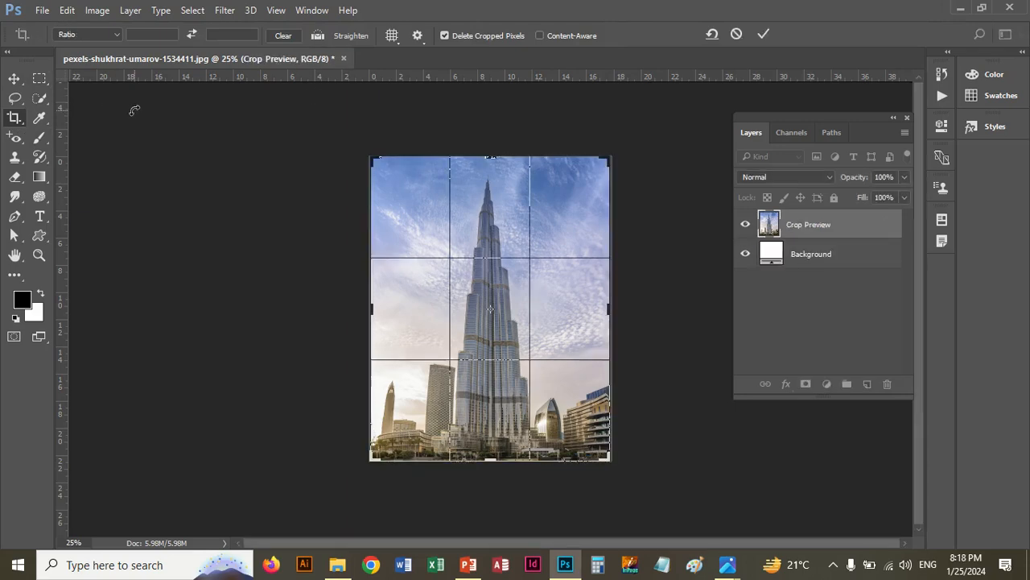
click(13, 78)
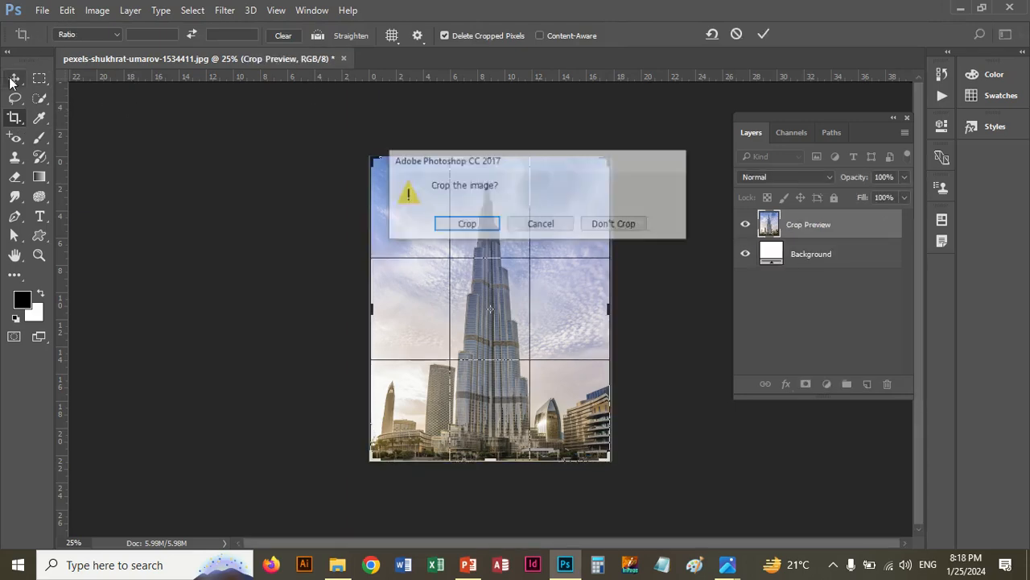
click(465, 224)
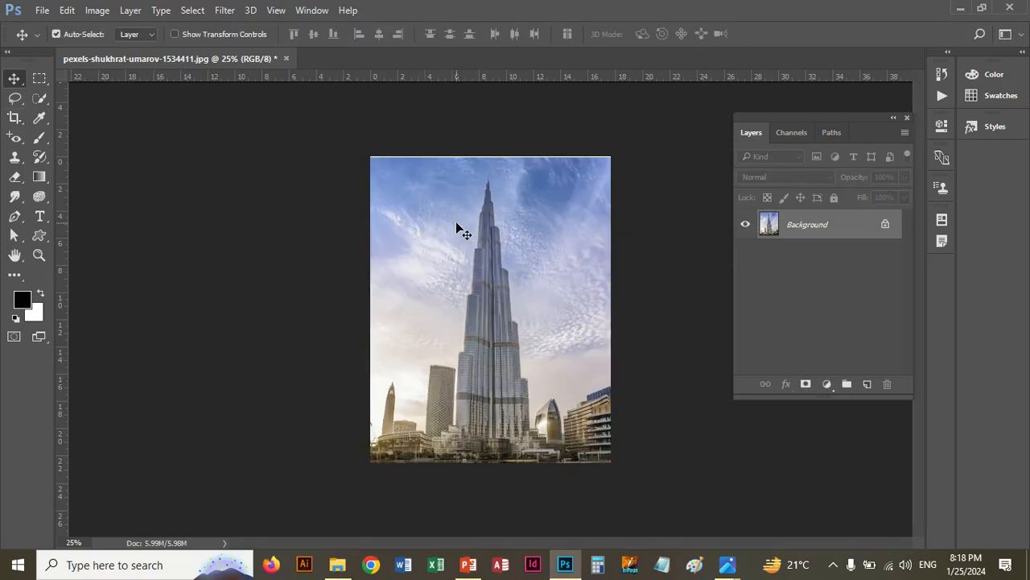
Marquee-select the full-width area from slightly below the skyscraper photo's upper edge to its base and crop to it.
click(40, 78)
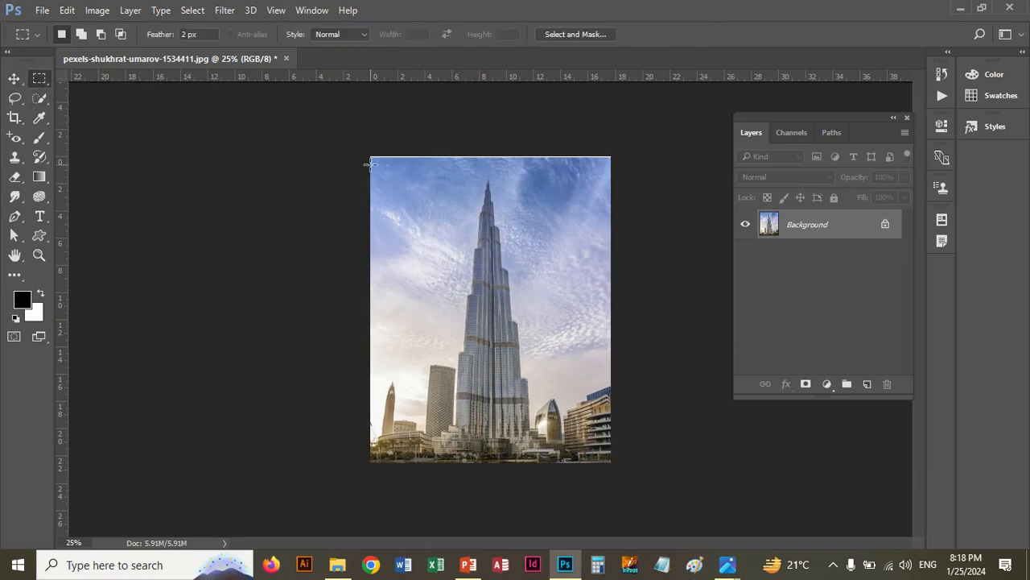
drag(371, 164, 626, 475)
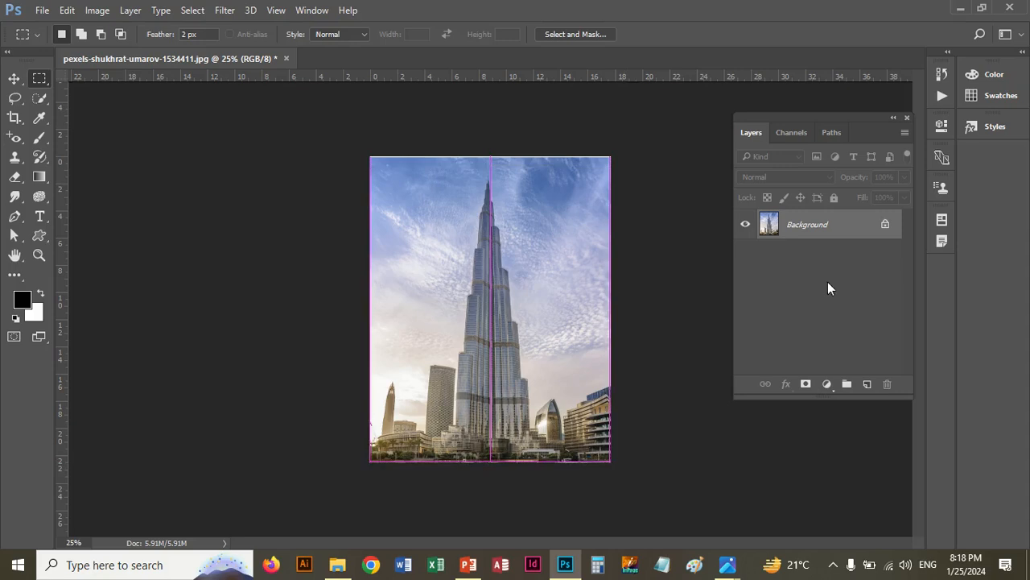
click(15, 119)
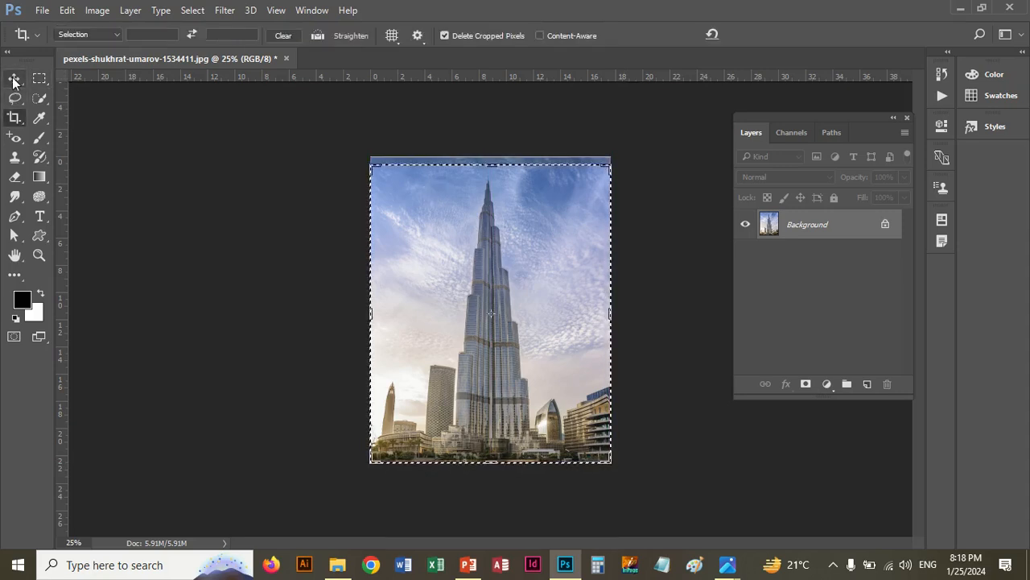
click(14, 79)
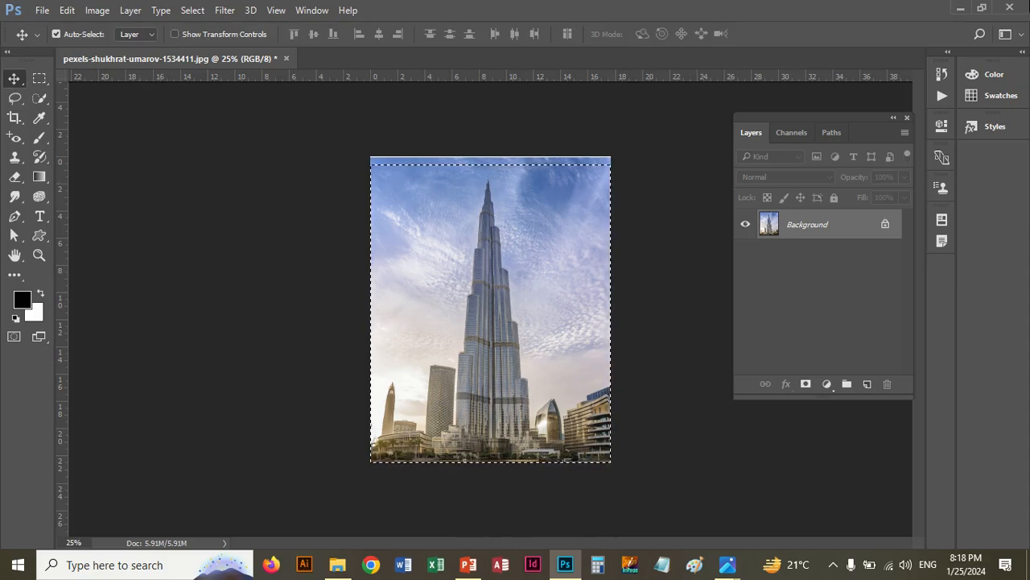
click(14, 117)
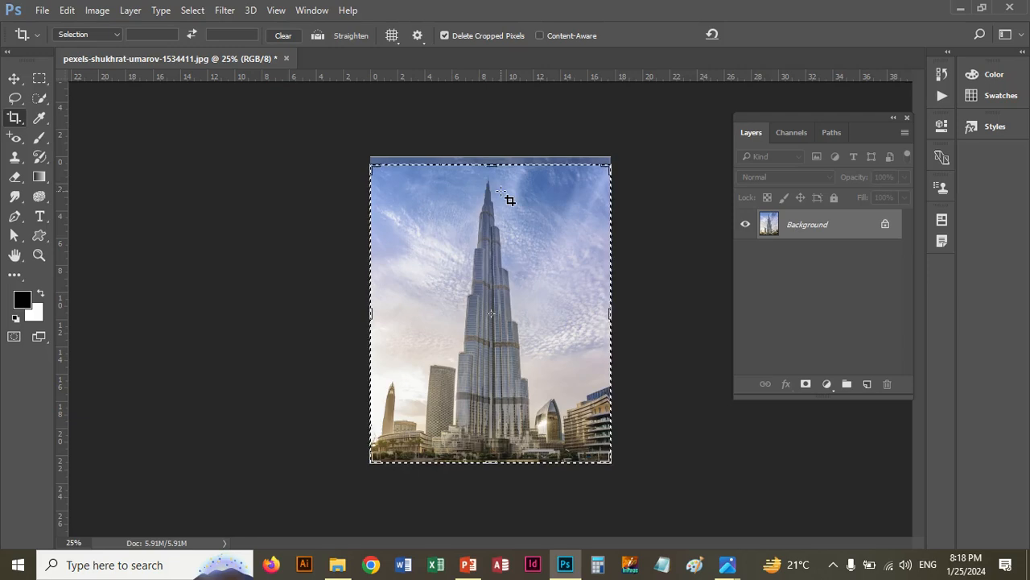
double_click(501, 194)
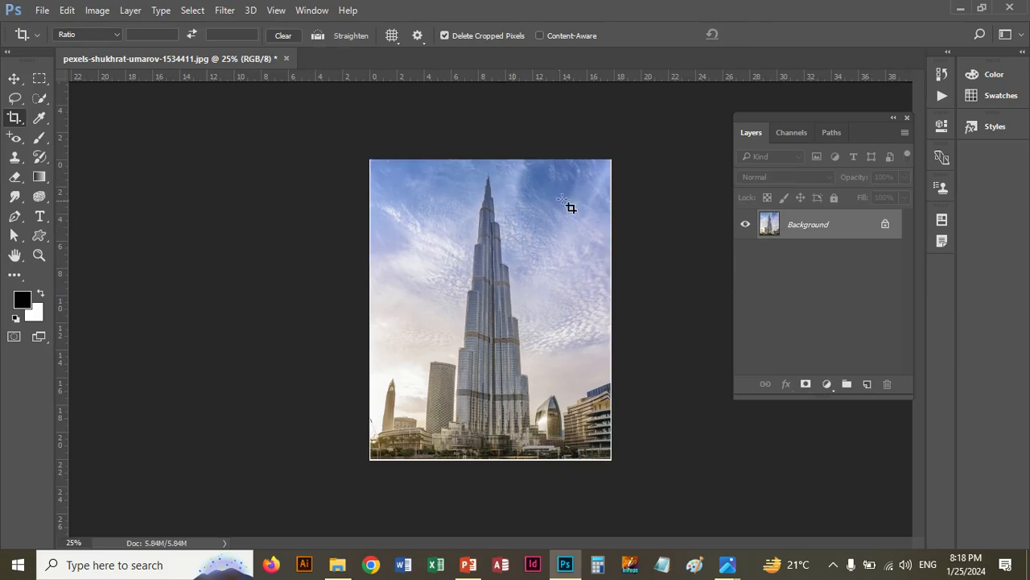
Close the skyscraper photo without saving and open the brick high-rise photo numbered 932328 from the Buildings folder.
click(286, 57)
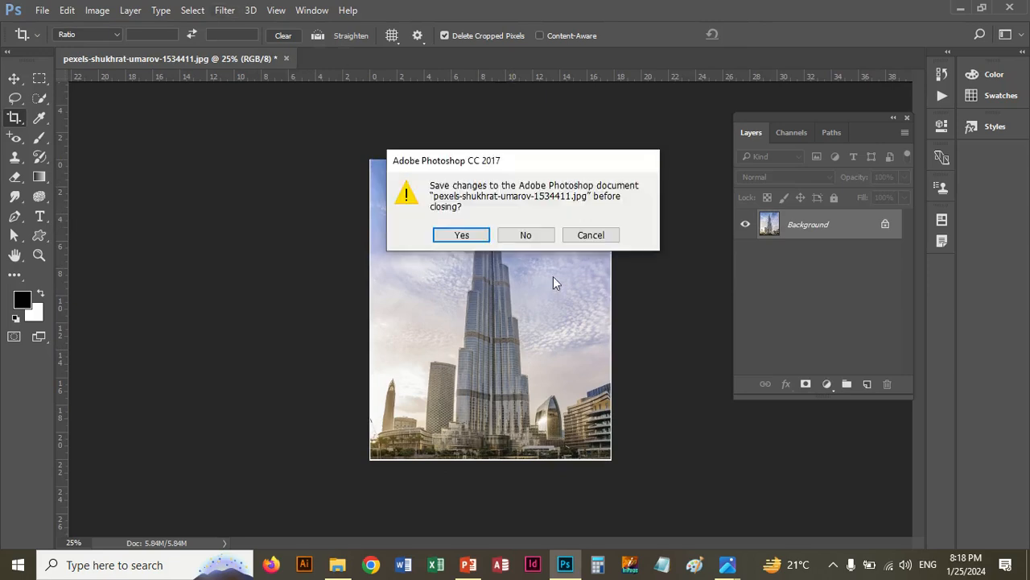
click(524, 233)
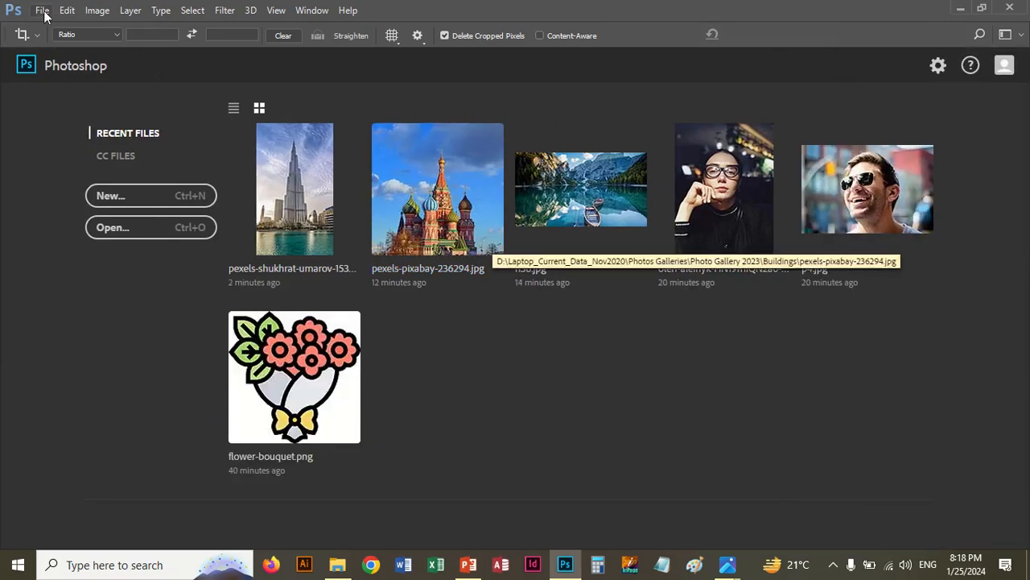
click(43, 10)
click(76, 41)
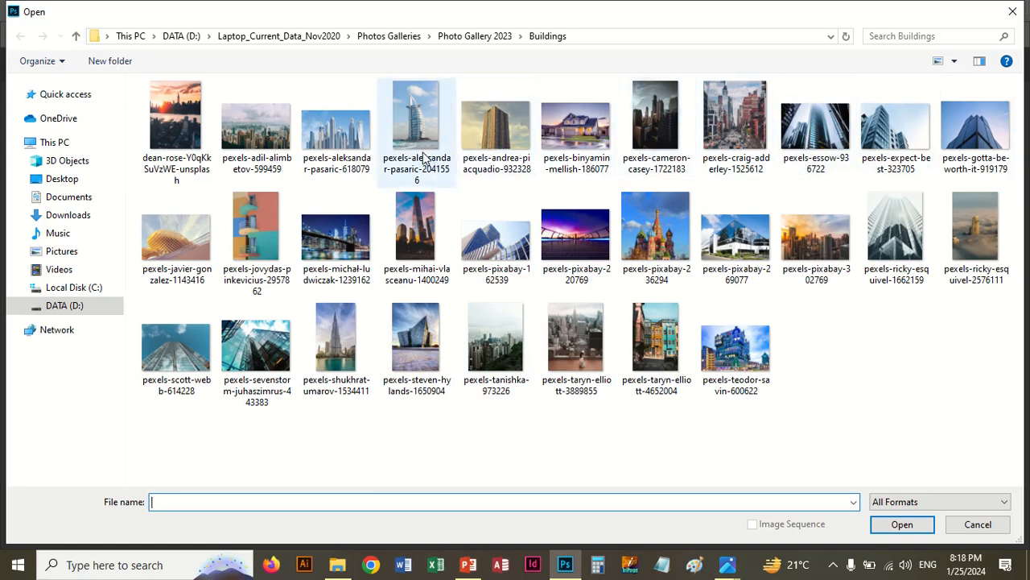
key(Escape)
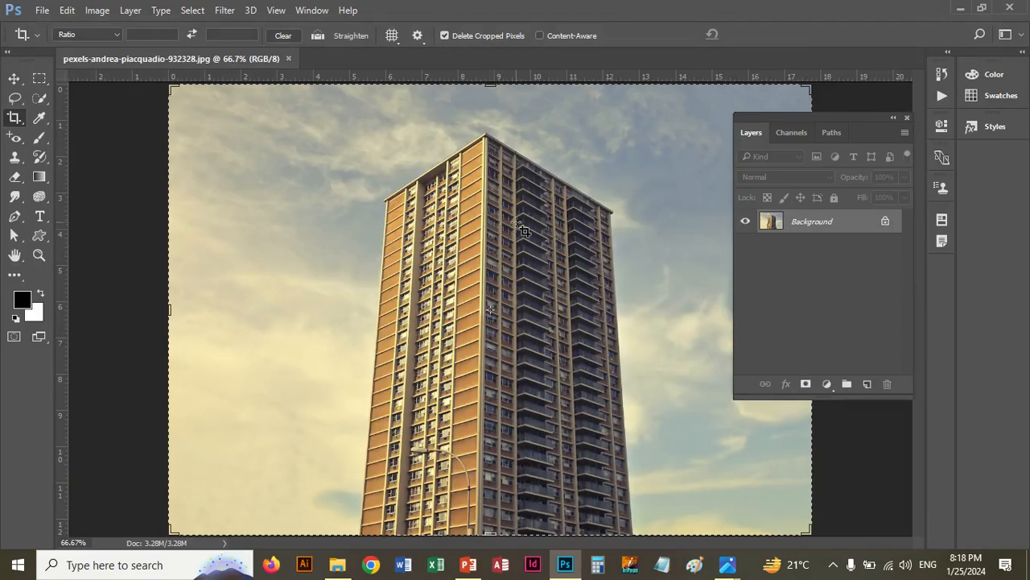
Crop the high-rise photo closer around the tower, trimming both sides equally and some sky above the roof.
click(905, 119)
drag(813, 309, 748, 316)
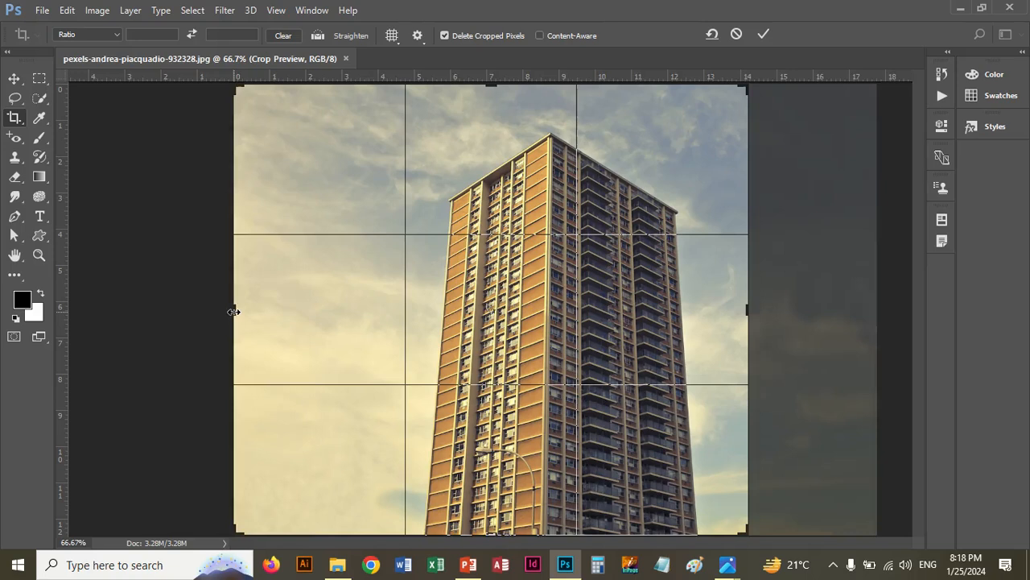
drag(234, 312, 308, 325)
drag(488, 84, 489, 108)
key(Return)
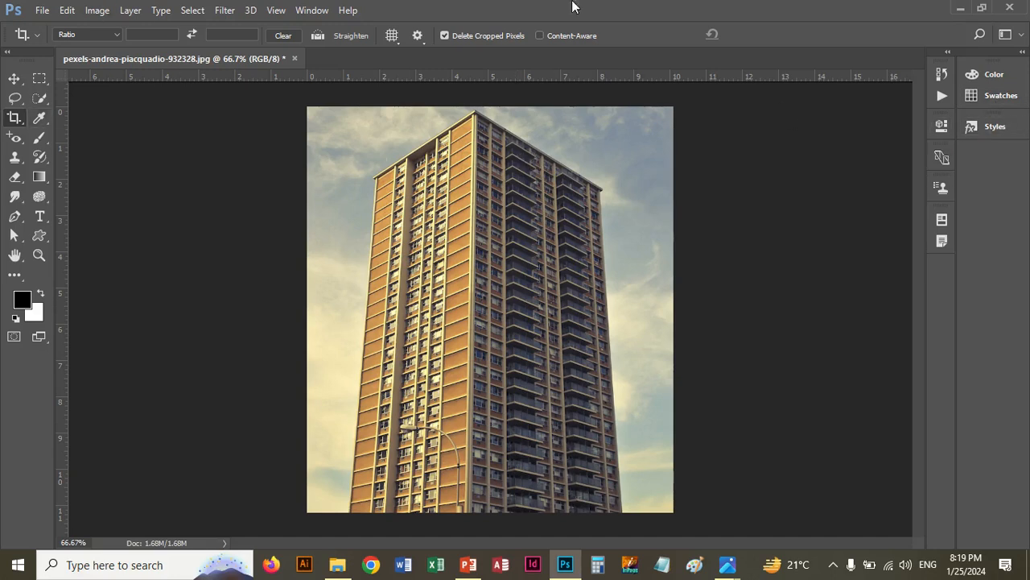
Unlock the Background layer and set the canvas size to 100 percent width and 200 percent height, anchored at the top centre.
key(F7)
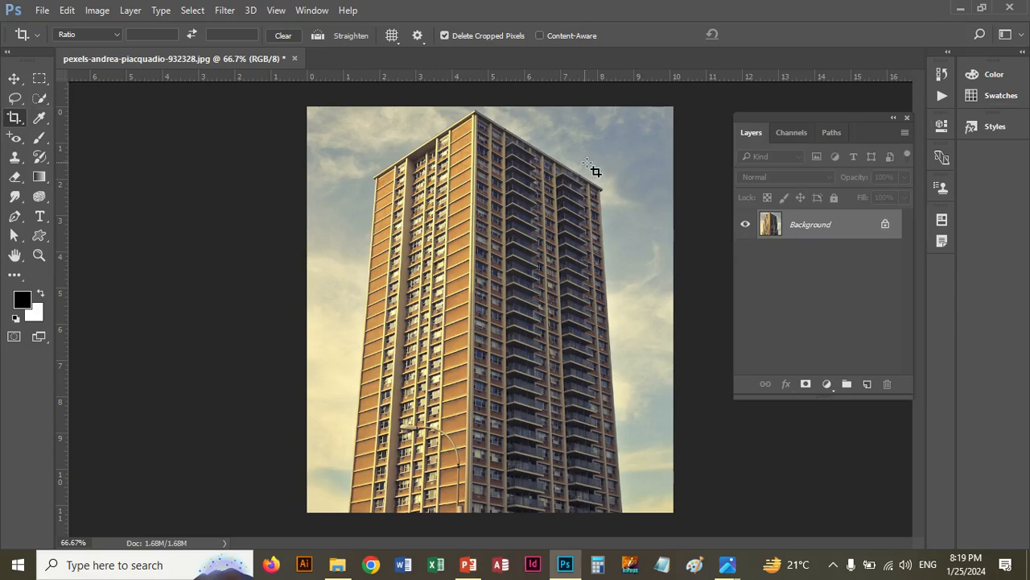
click(887, 226)
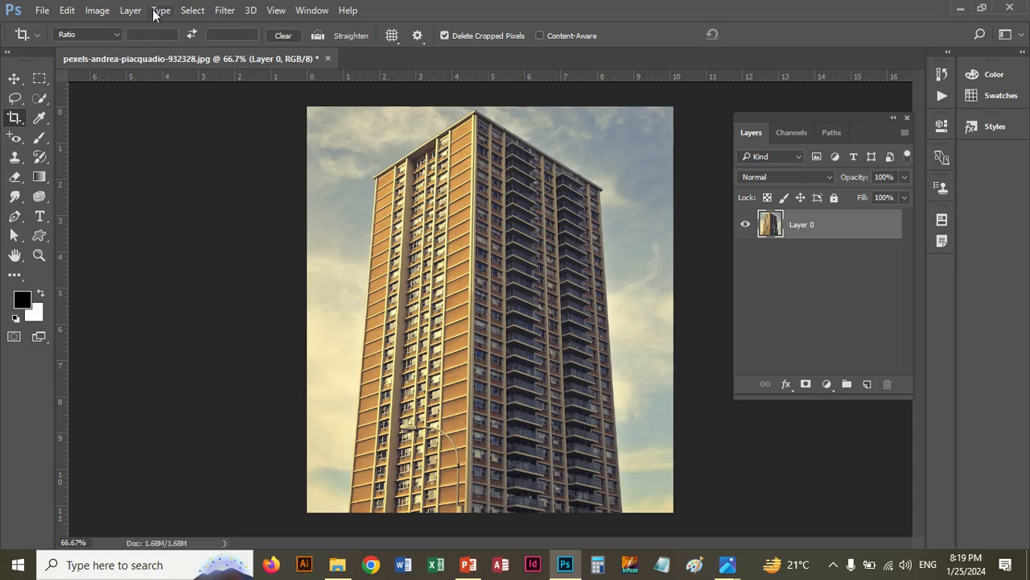
click(103, 14)
click(133, 132)
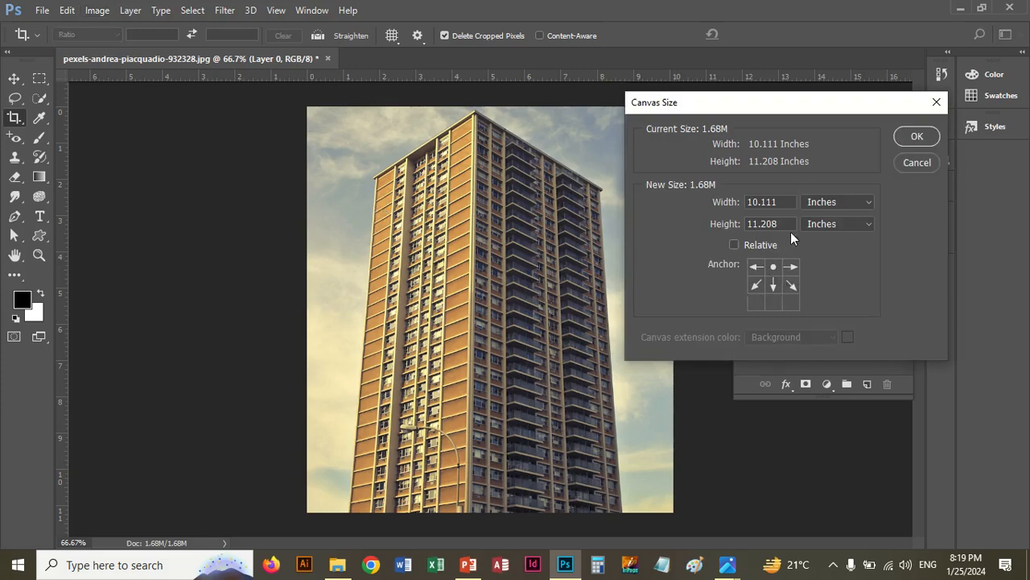
click(865, 203)
click(859, 213)
text(200)
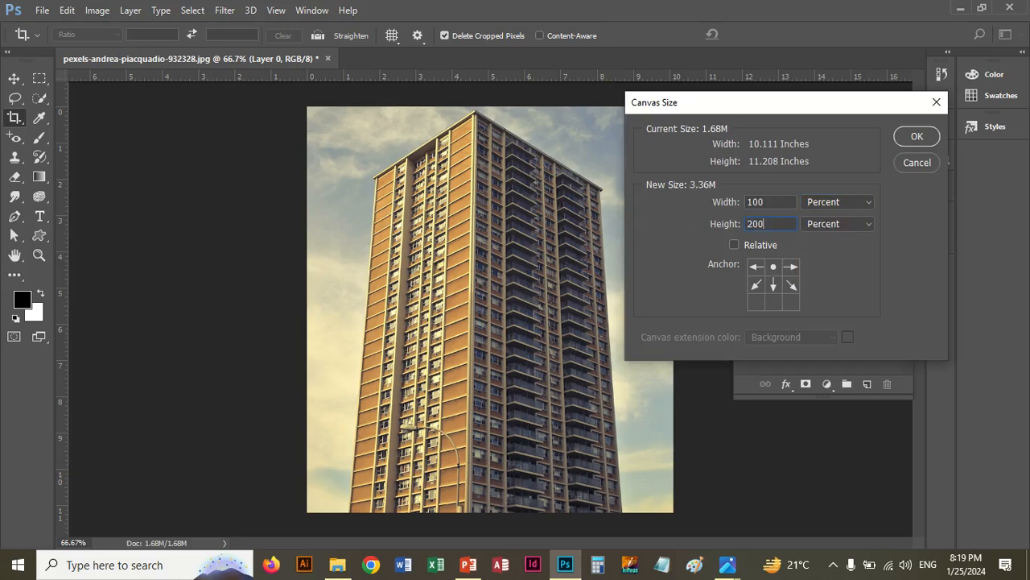
key(Return)
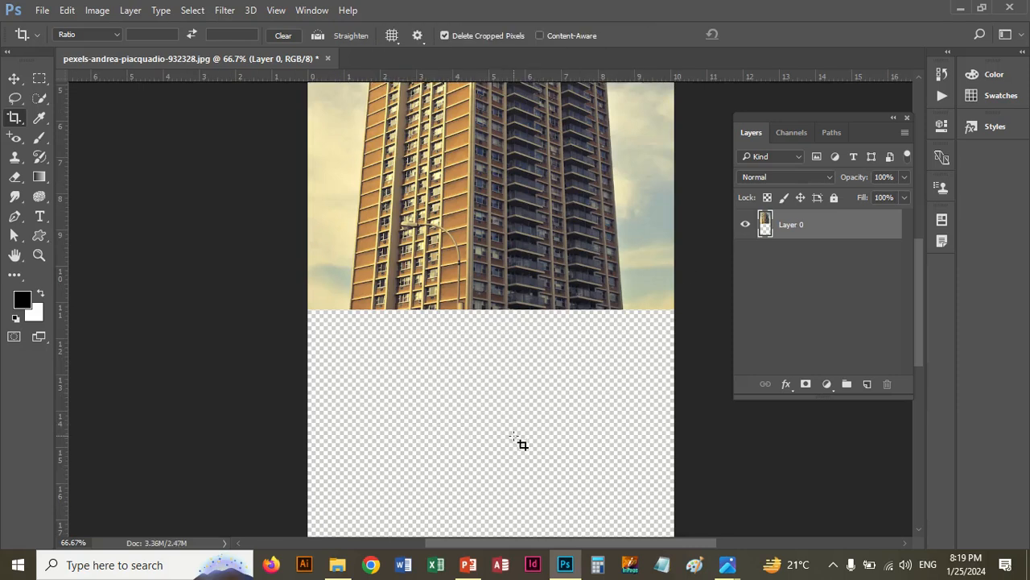
Load Layer 0's outline as a selection and fill it with black on a new layer placed beneath Layer 0.
ctrl+click(765, 225)
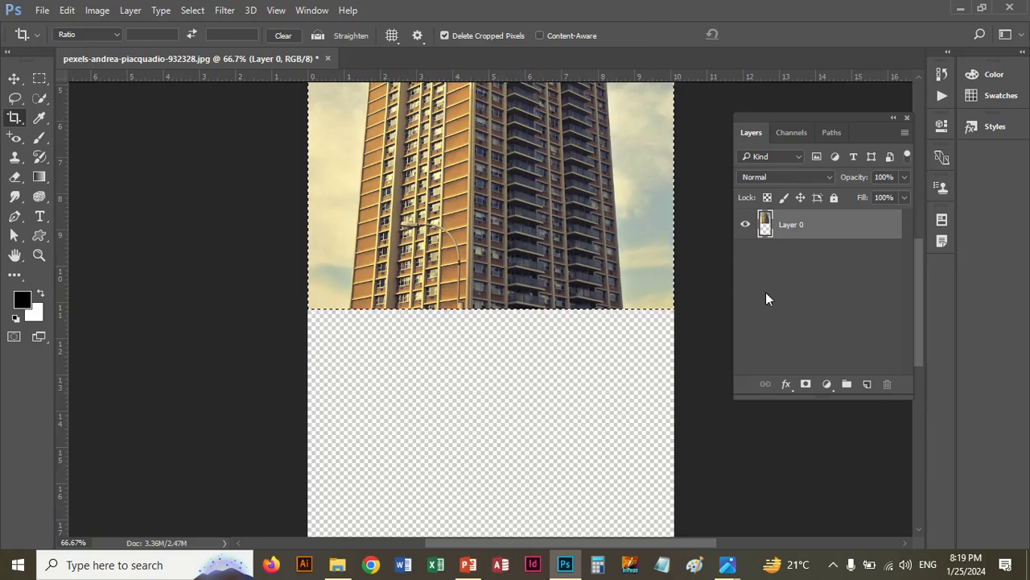
click(868, 385)
drag(840, 226, 842, 271)
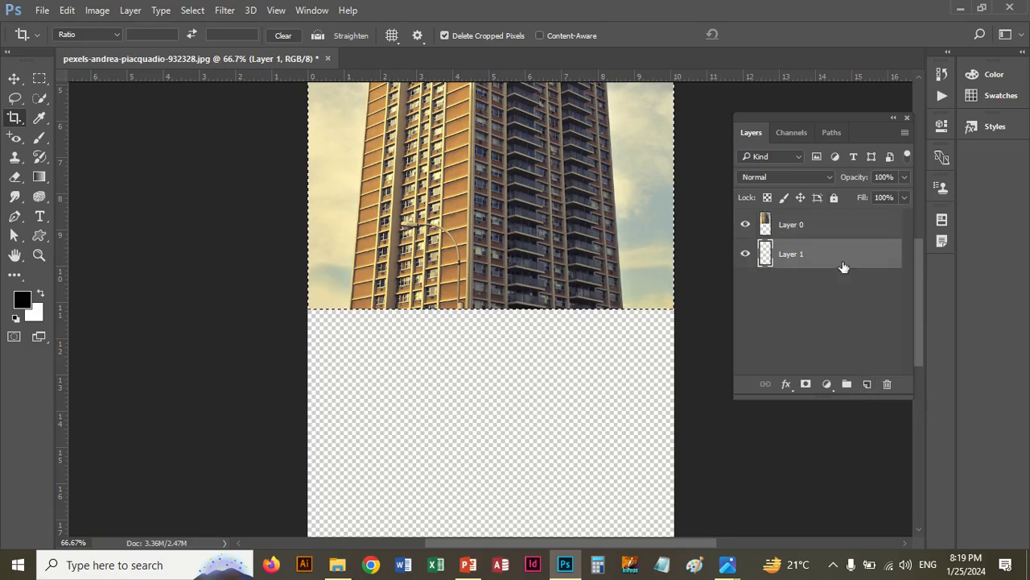
key(alt+BackSpace)
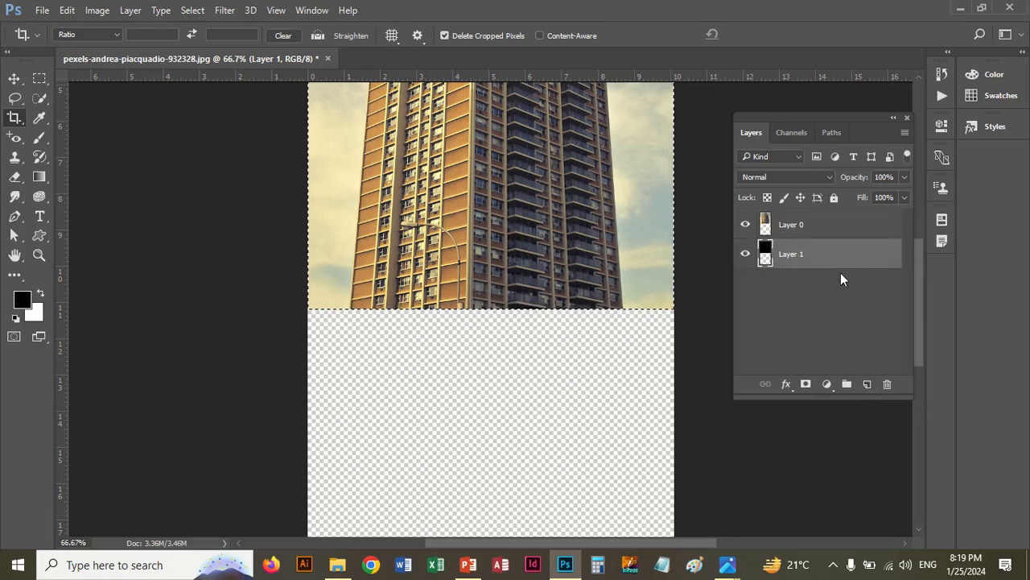
Copy the selected tower image from Layer 0 to a new layer above it and activate the Move tool.
click(848, 230)
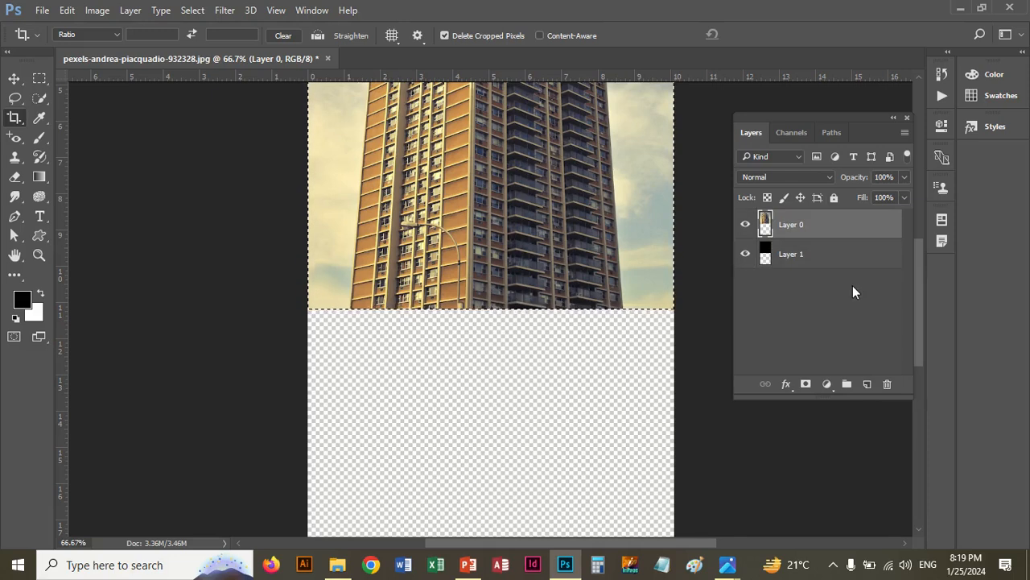
key(ctrl+shift+alt+n)
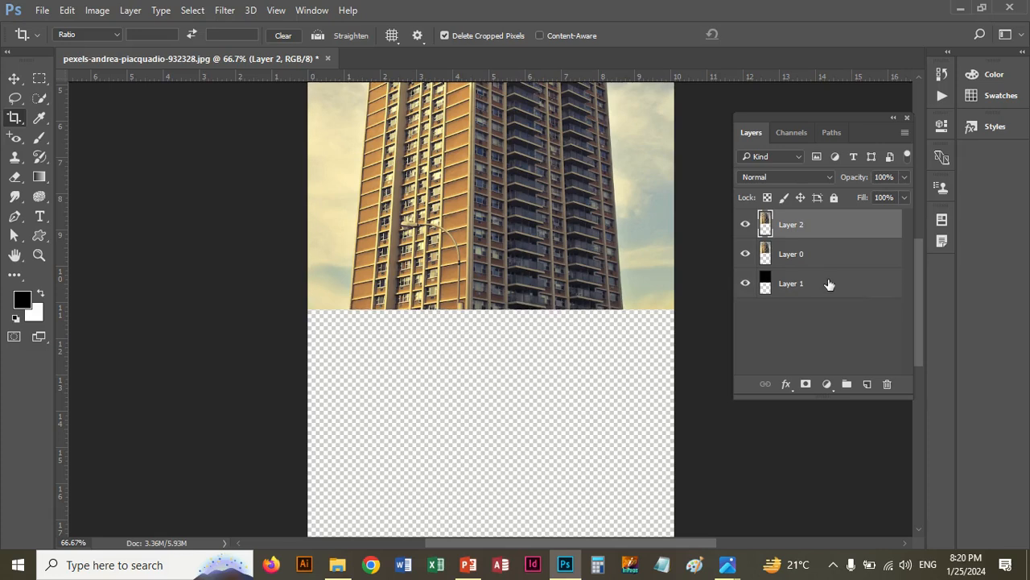
key(ctrl+minus)
key(ctrl+minus)
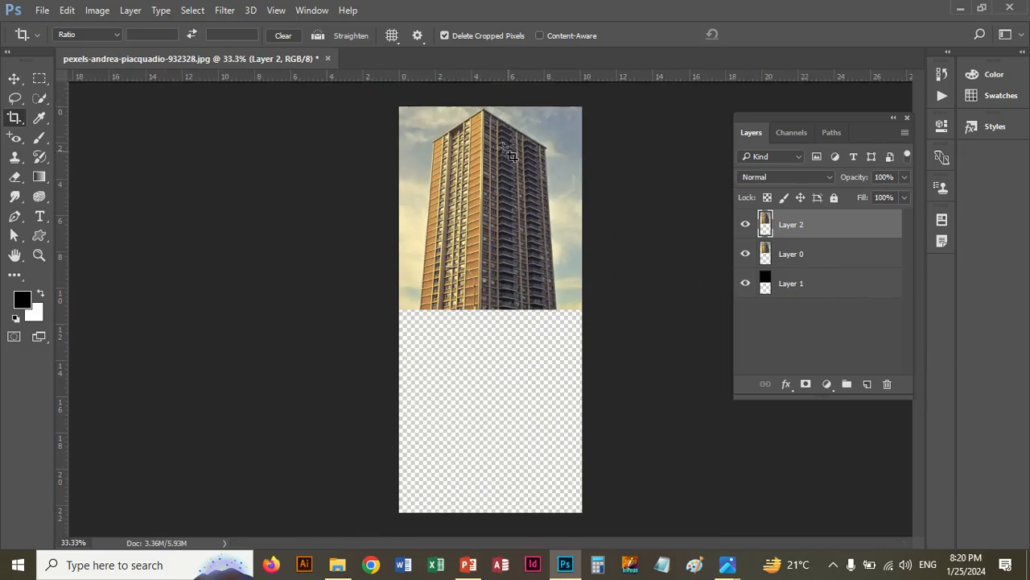
click(14, 79)
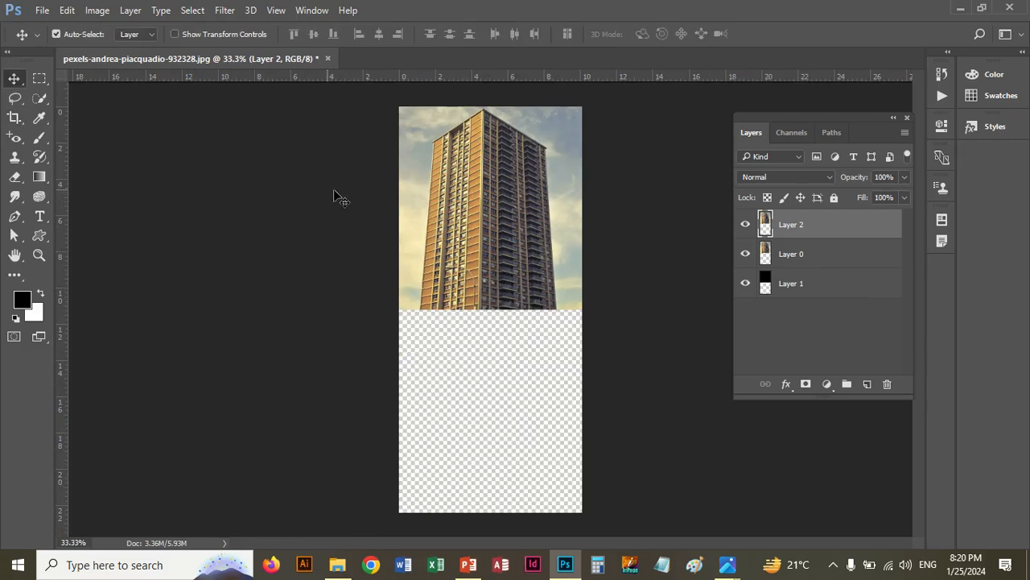
Flip Layer 0 vertically with Free Transform.
right_click(492, 165)
click(506, 176)
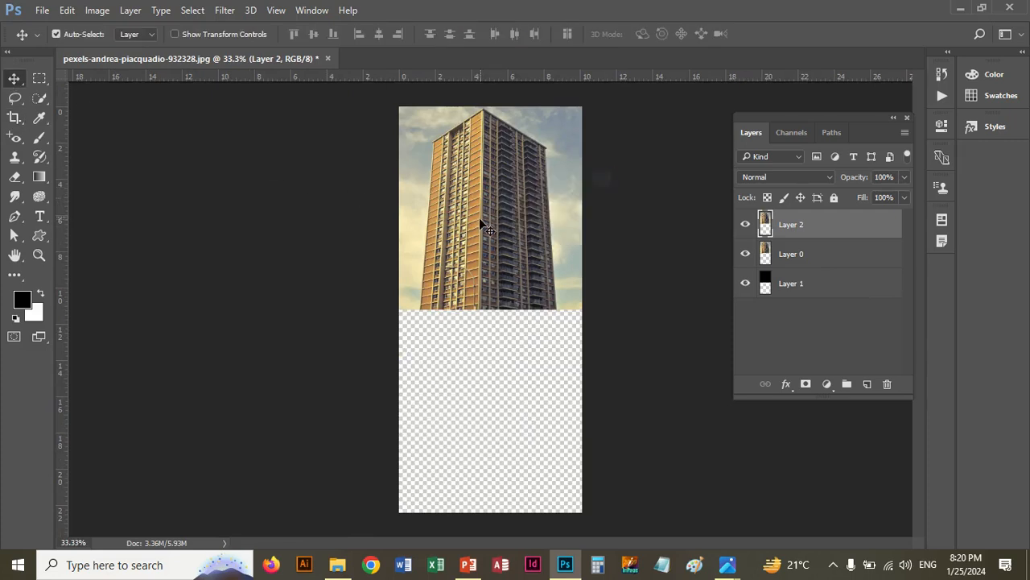
right_click(799, 255)
click(869, 261)
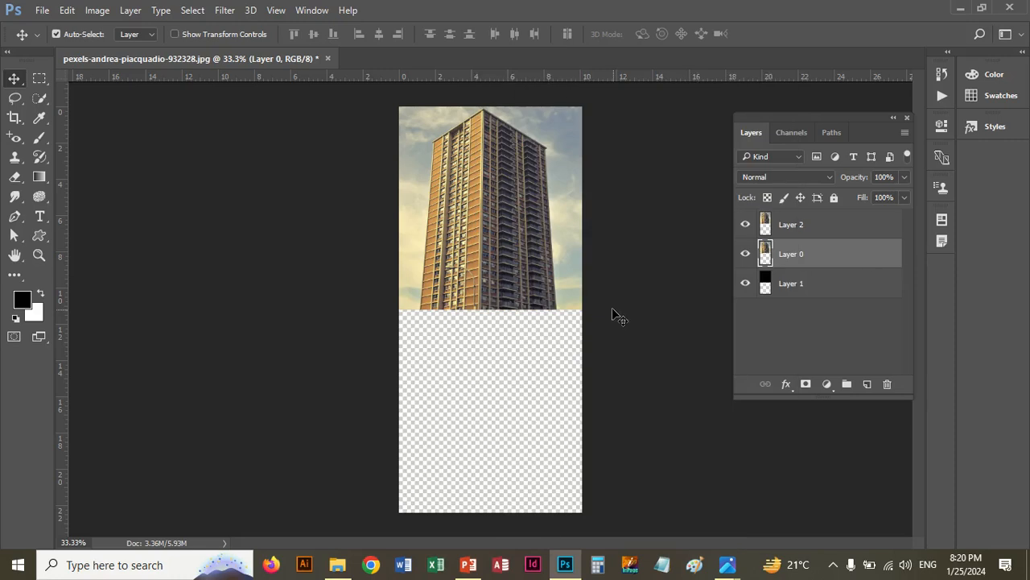
key(ctrl+t)
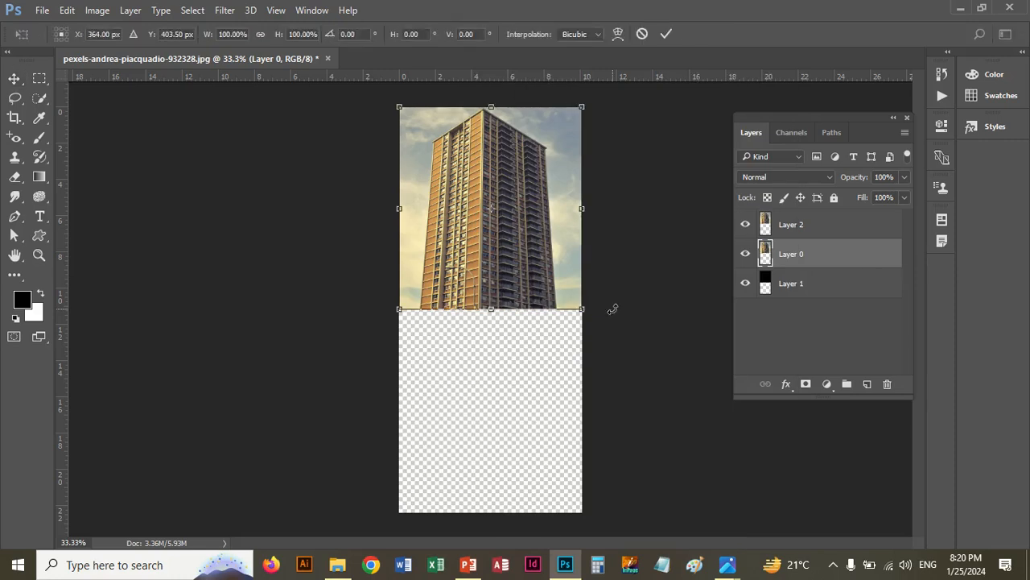
right_click(502, 158)
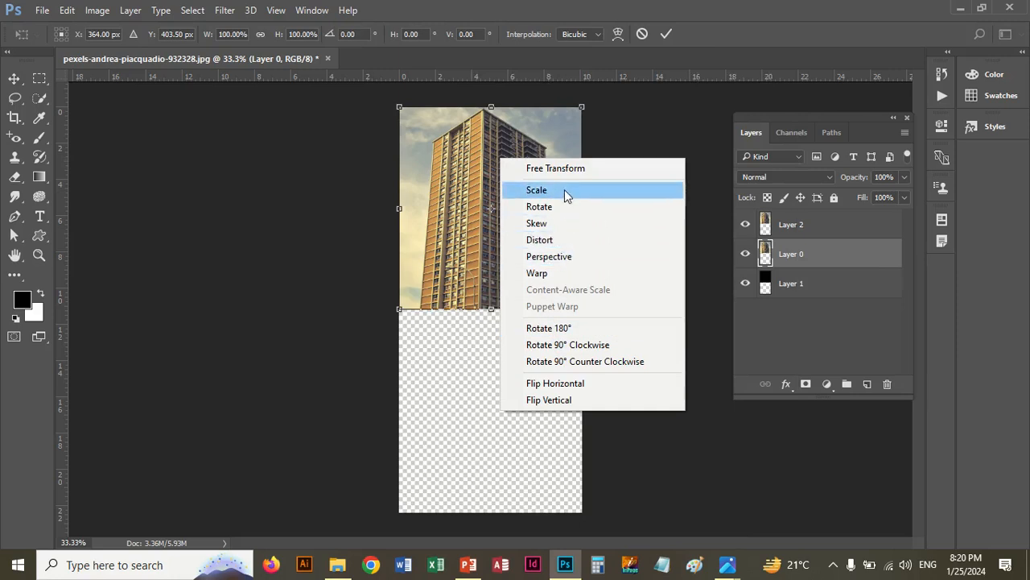
click(572, 400)
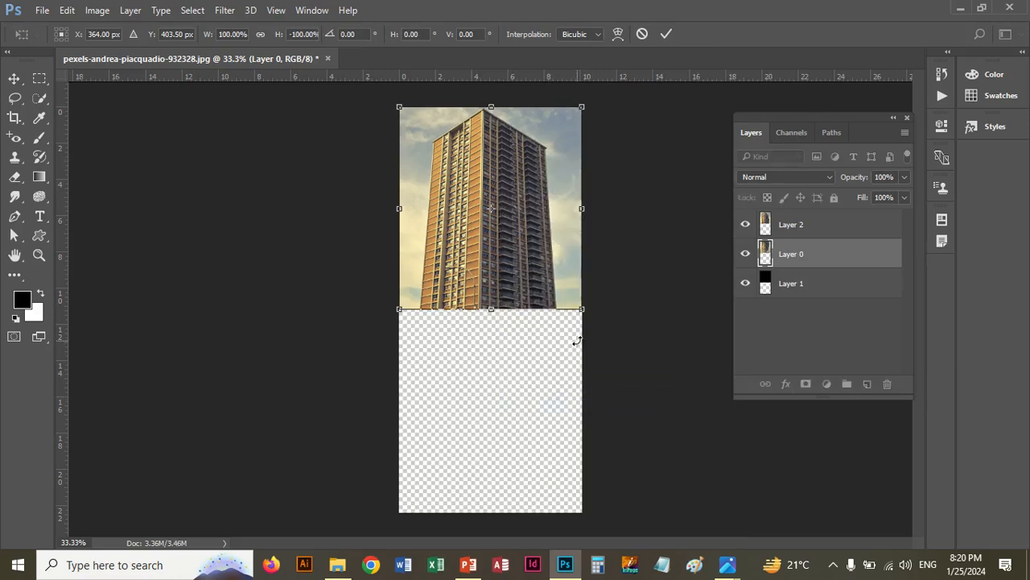
Move the flipped Layer 0 straight down to fill the lower canvas half, its base meeting the upright tower's base, and apply the transform.
key(shift+Down)
key(shift+Down)
key(shift+Down)
key(shift+Down)
key(shift+Down)
key(shift+Down)
key(shift+Down)
key(shift+Down)
key(shift+Down)
key(shift+Down)
key(shift+Down)
key(shift+Down)
key(shift+Down)
key(shift+Down)
key(shift+Down)
key(shift+Down)
key(shift+Down)
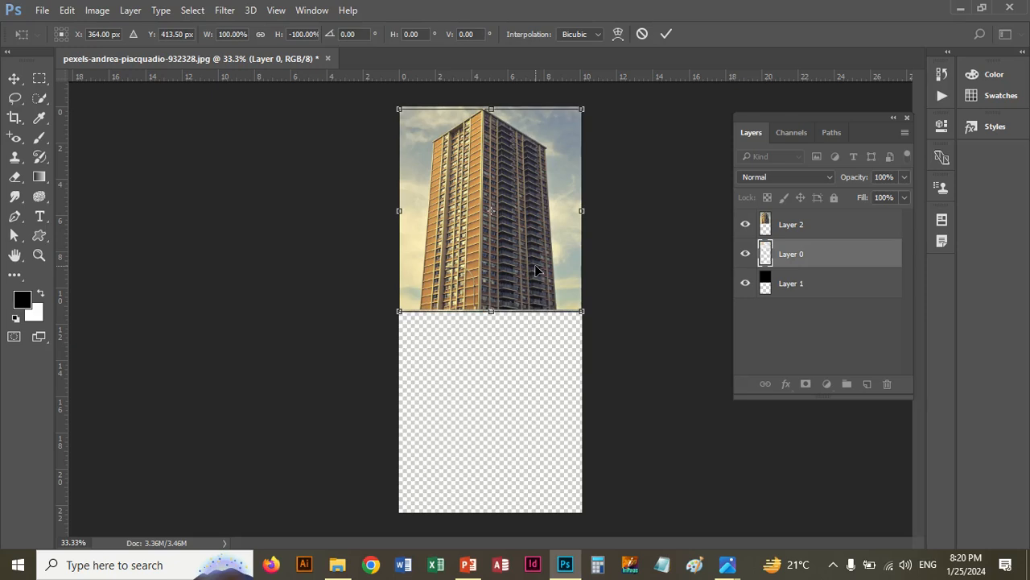
key(shift+Down)
key(shift+Down)
key(shift+Down)
key(shift+Down)
key(shift+Down)
key(shift+Down)
key(shift+Down)
key(shift+Down)
key(shift+Down)
key(shift+Down)
key(shift+Down)
key(shift+Down)
key(shift+Down)
key(shift+Down)
key(shift+Down)
key(shift+Down)
key(shift+Down)
key(shift+Down)
key(shift+Down)
key(shift+Down)
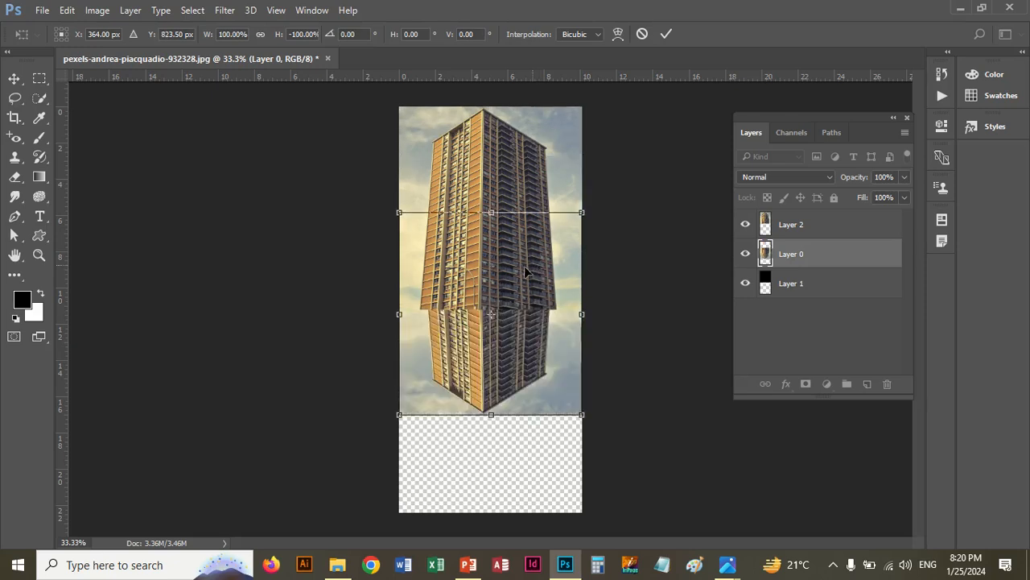
drag(511, 338, 512, 444)
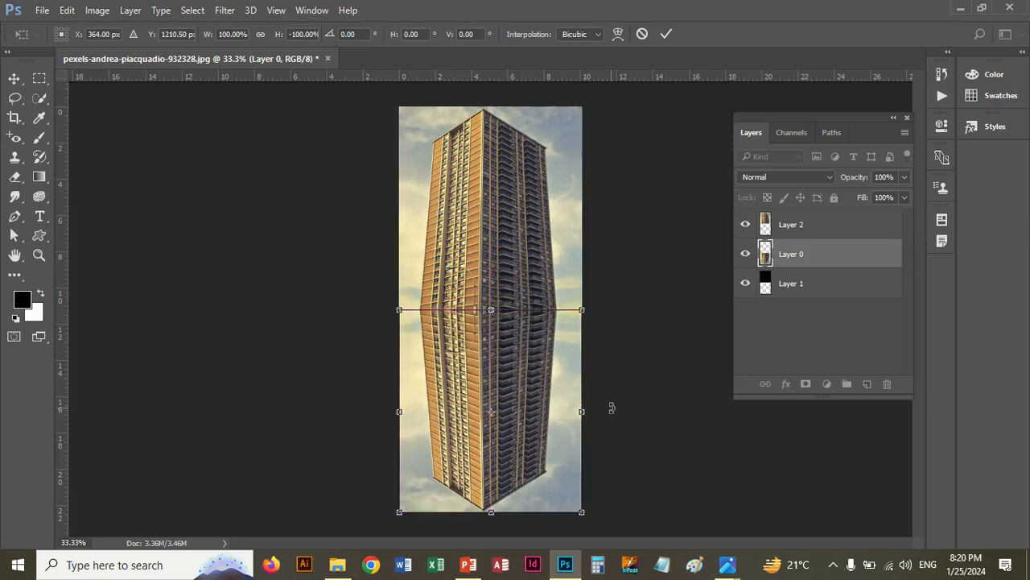
key(Return)
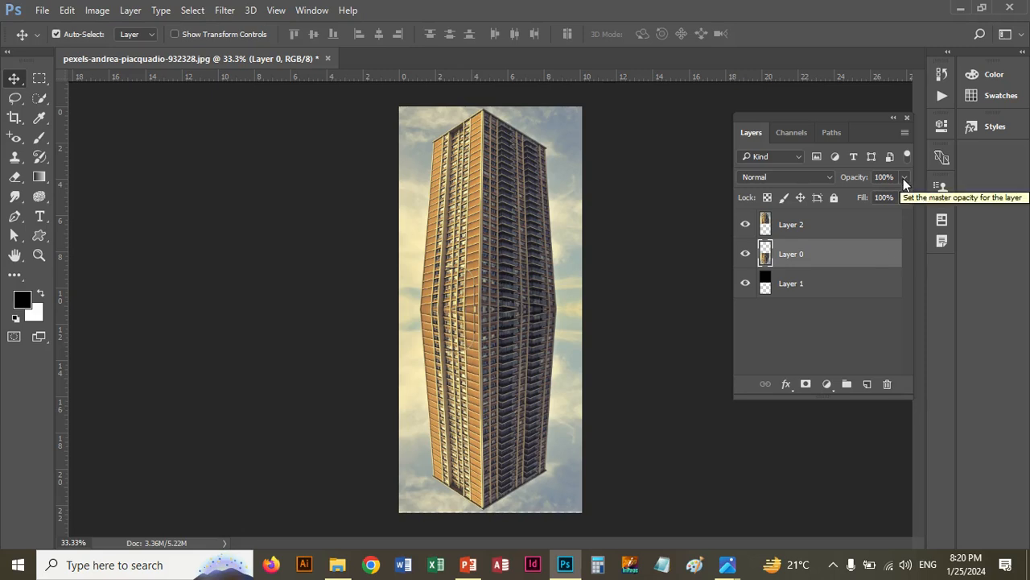
Try blend modes from Darken through Linear Light on the flipped Layer 0.
click(852, 179)
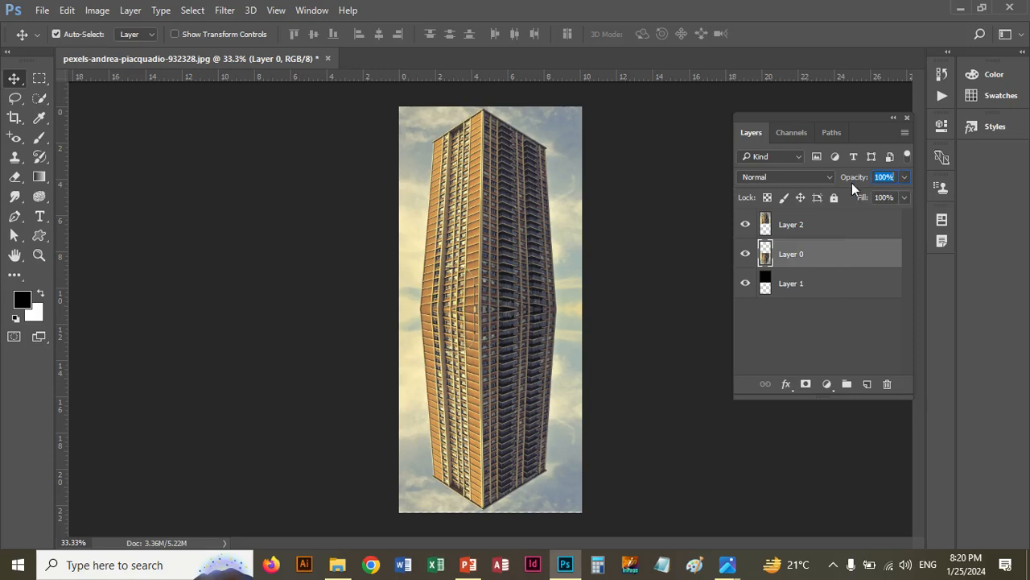
click(831, 178)
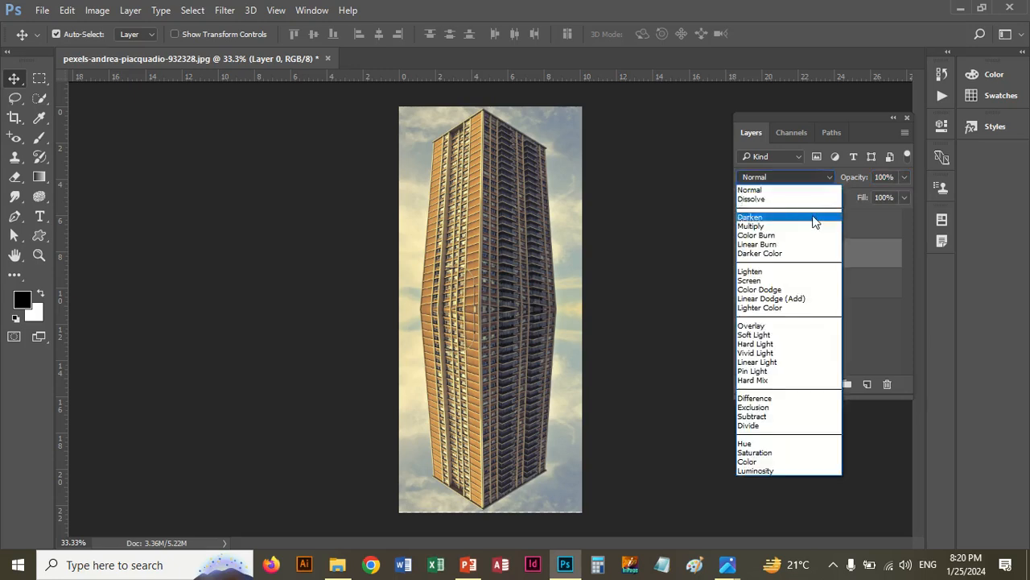
click(823, 217)
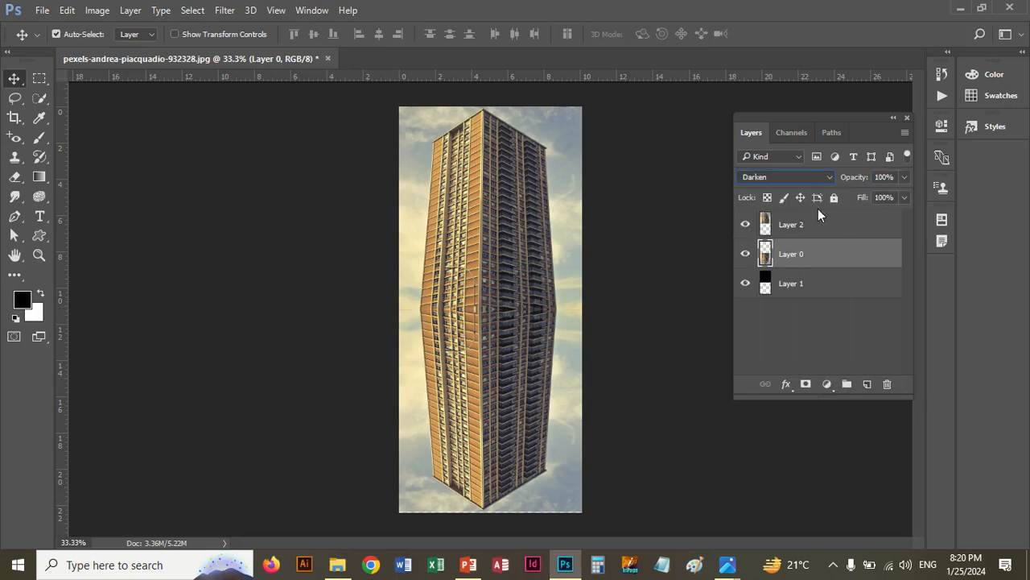
key(Down)
key(Down)
key(Down)
key(Down)
key(Down)
key(Down)
key(Down)
key(Down)
key(Down)
key(Down)
key(Down)
key(Down)
key(Down)
key(Down)
Add a new layer directly above Layer 1, fill it with black and set its blend mode to Dissolve.
click(790, 286)
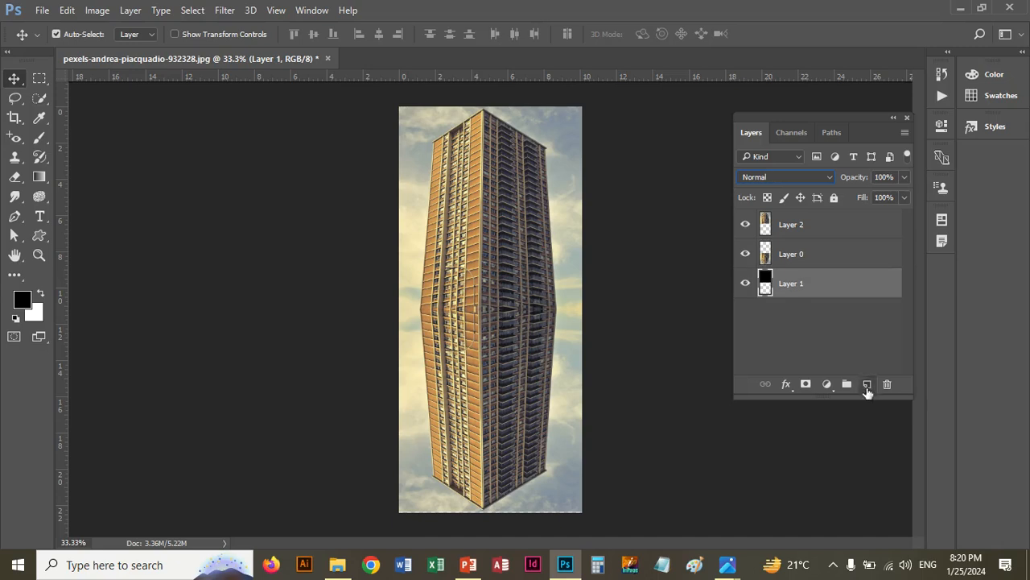
click(867, 384)
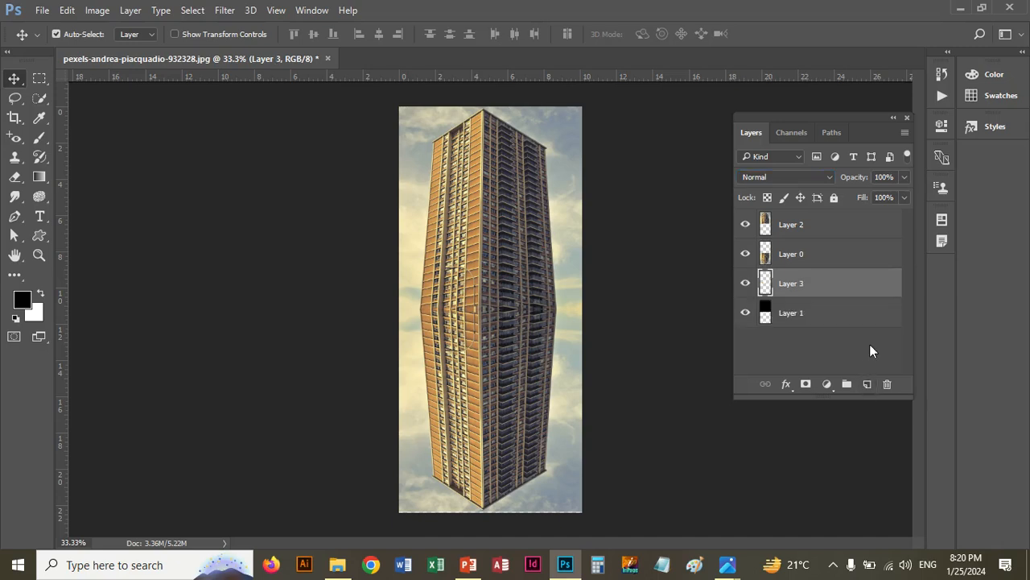
key(alt+BackSpace)
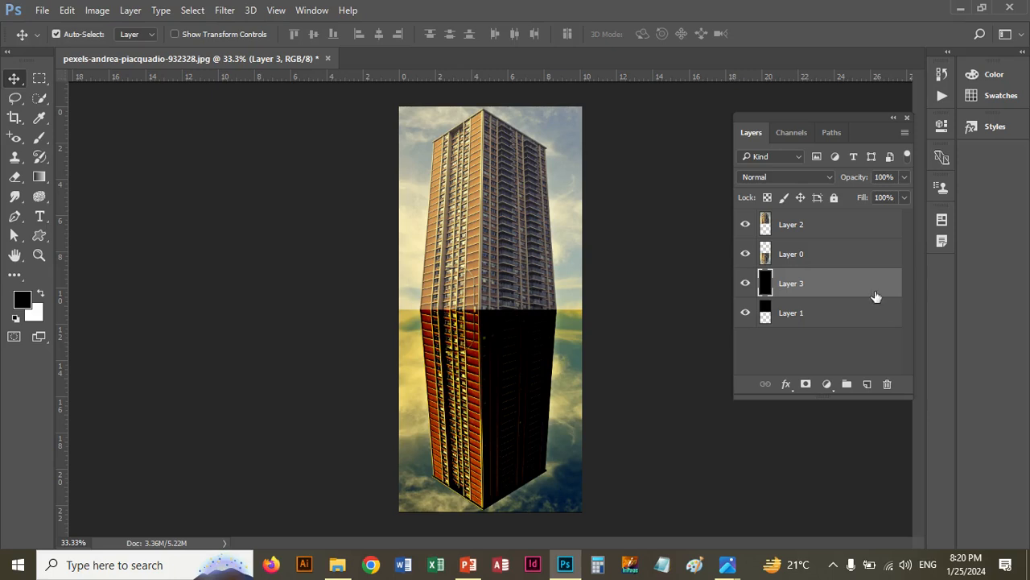
click(828, 178)
click(793, 201)
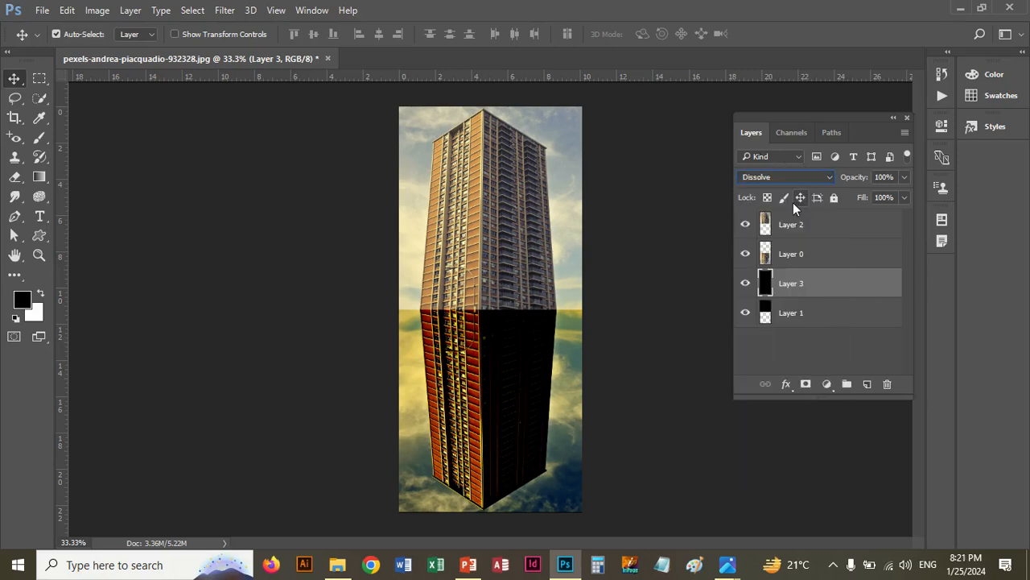
Try blend modes from Darken through Luminosity on Layer 0 over the black fill, and set it back to Normal.
click(807, 256)
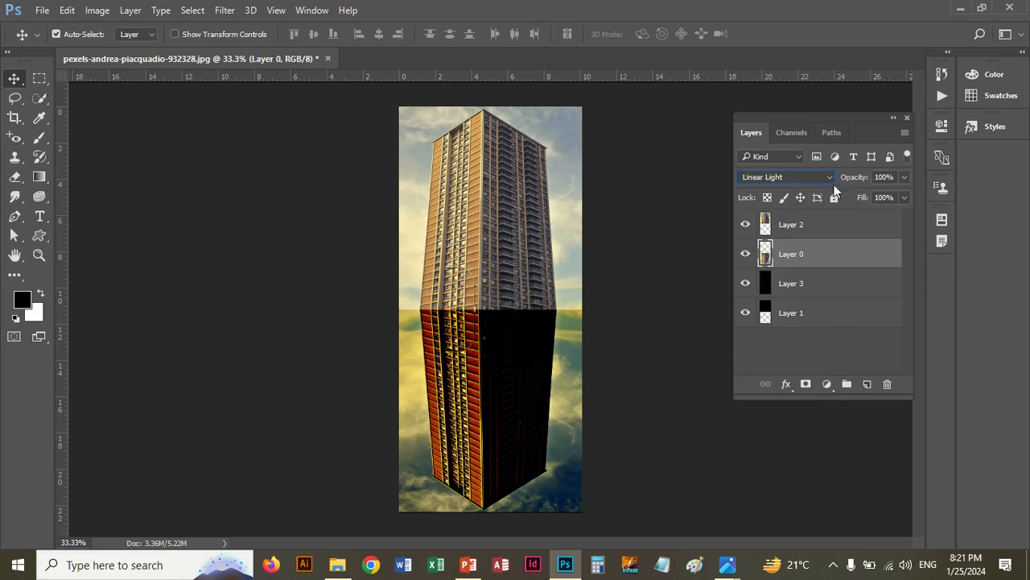
click(827, 176)
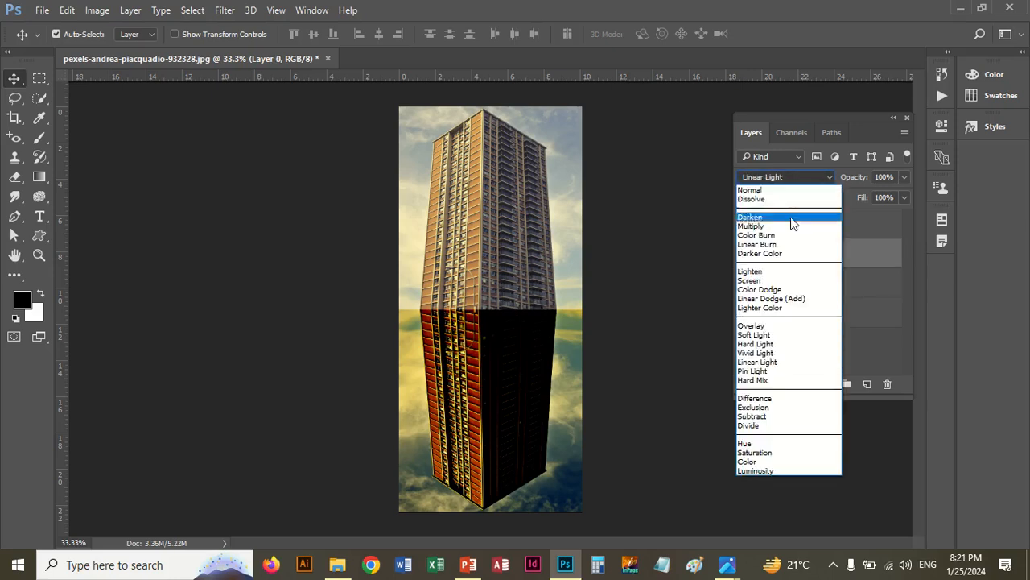
click(789, 214)
key(Down)
key(Down)
key(Down)
key(Down)
key(Down)
key(Down)
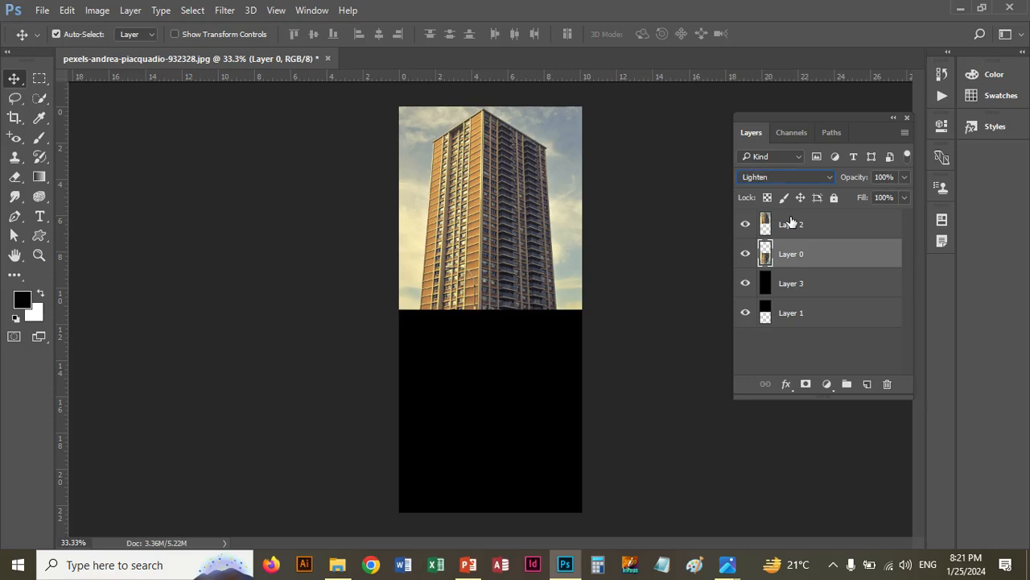
key(Down)
key(Down)
key(Down)
key(Down)
key(Down)
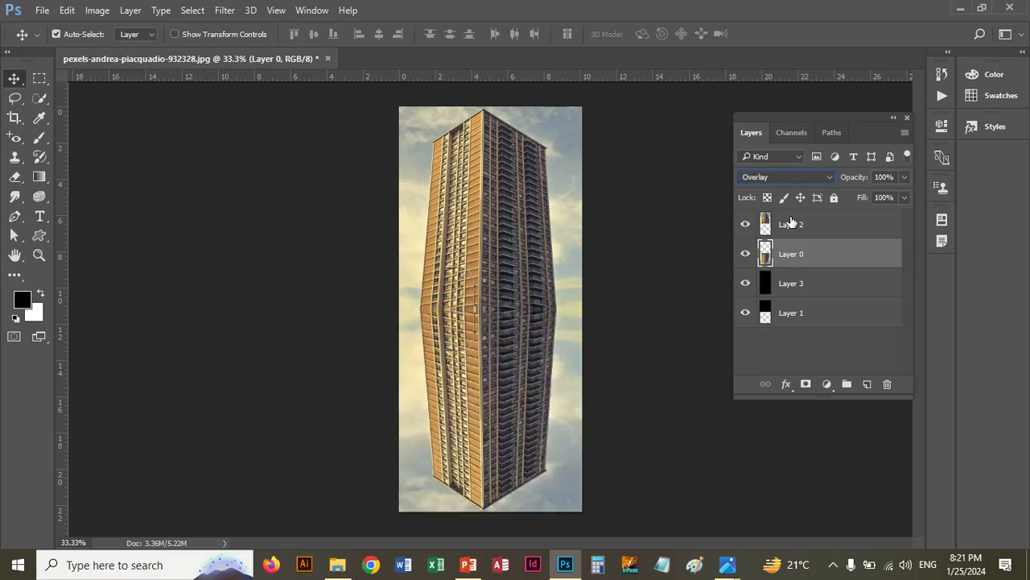
key(Down)
key(Down)
key(Down)
key(Down)
key(Down)
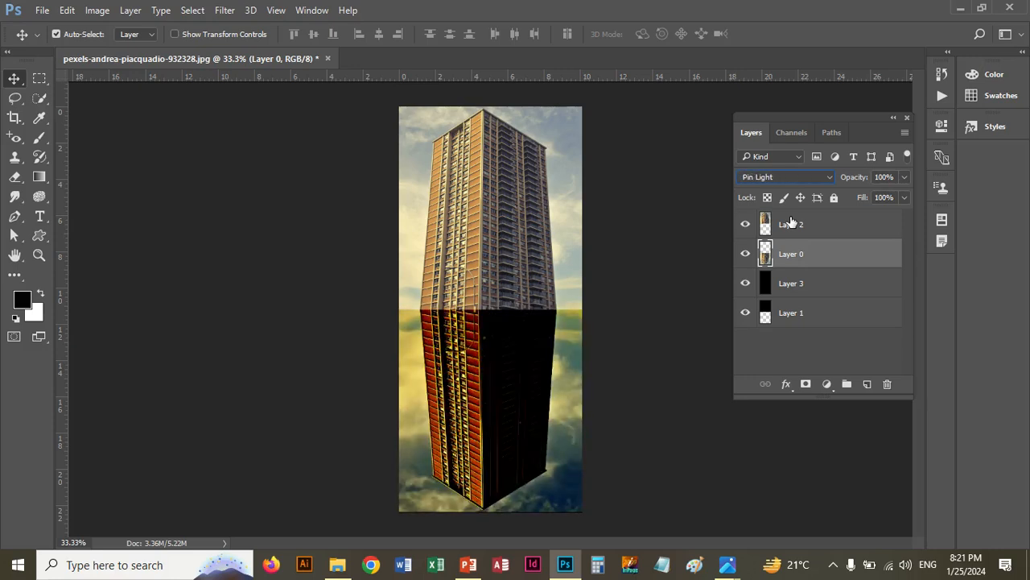
key(Down)
key(Down)
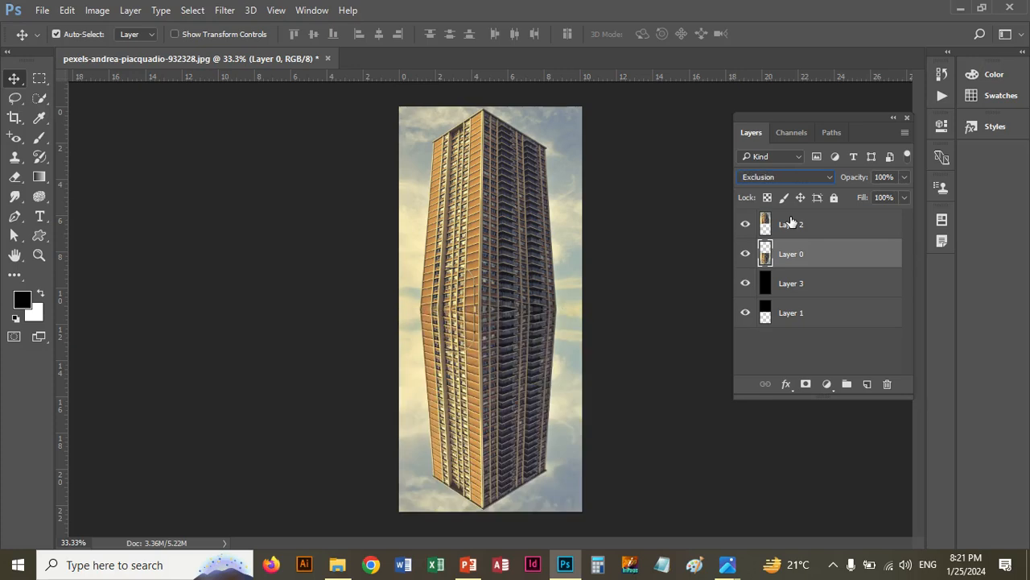
key(Down)
key(Down)
key(Down)
key(Down)
key(Down)
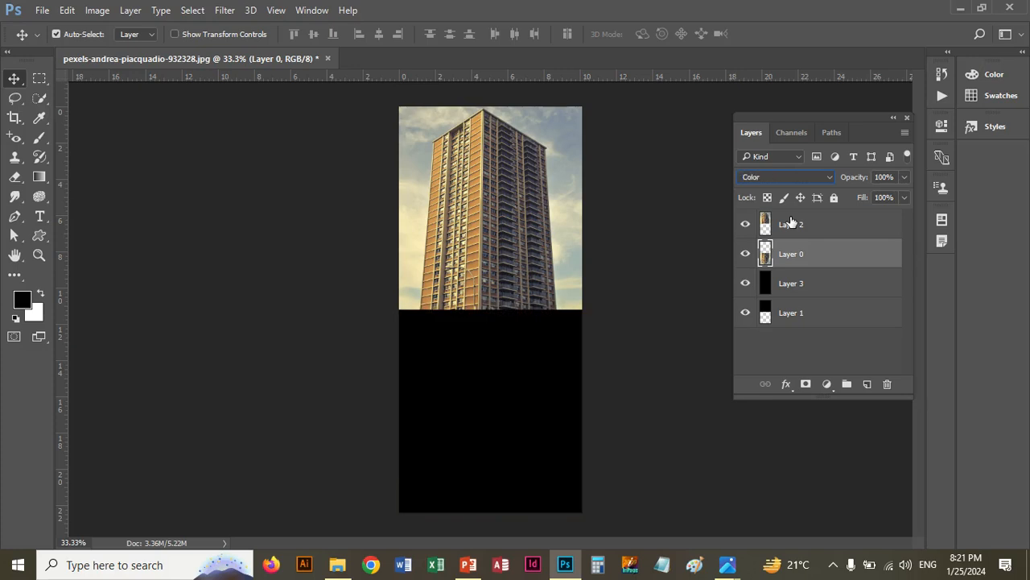
key(Down)
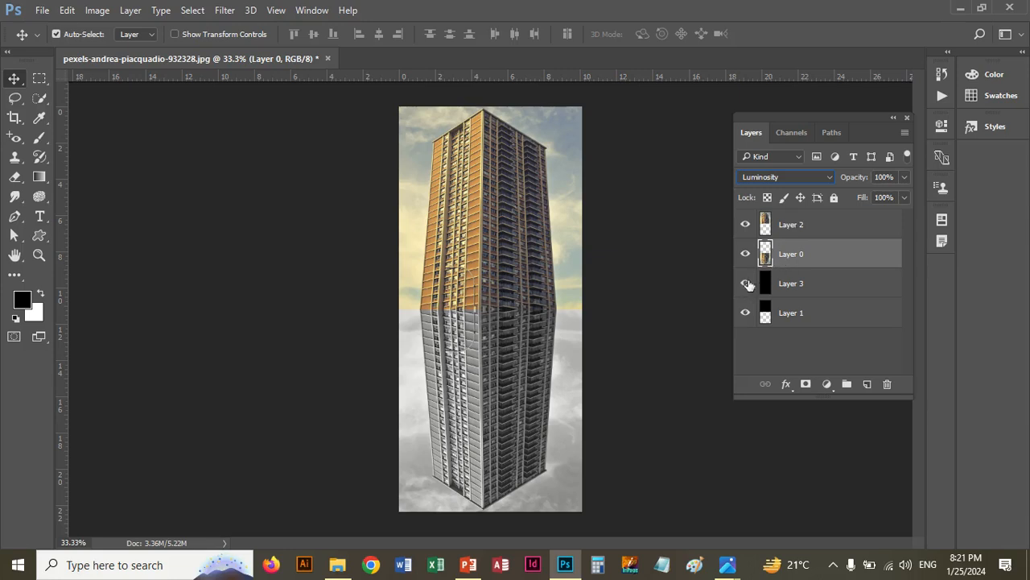
click(832, 176)
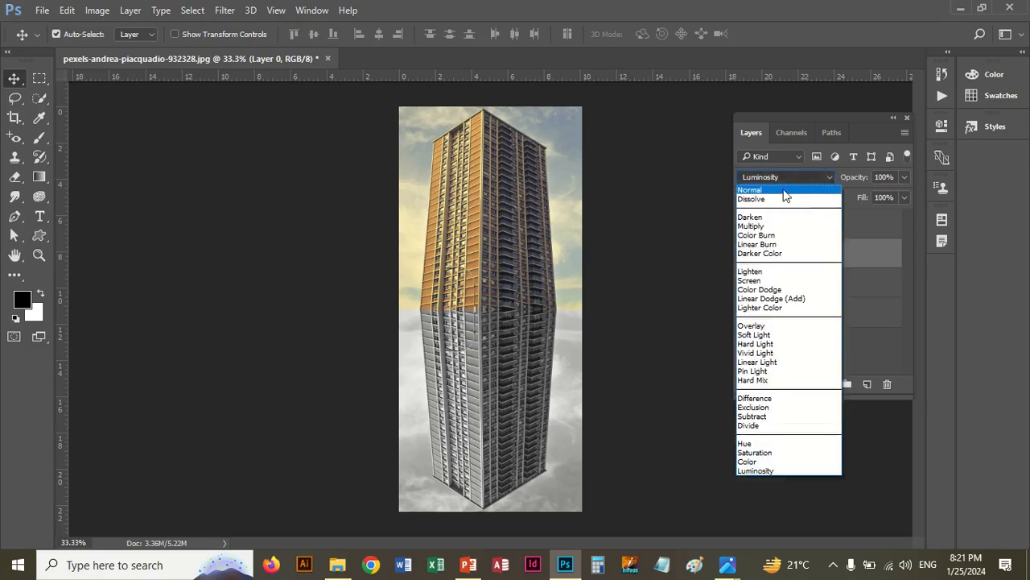
click(775, 188)
Hide the fully black Layer 3 and move Layer 1 directly above it in the layer stack.
click(744, 284)
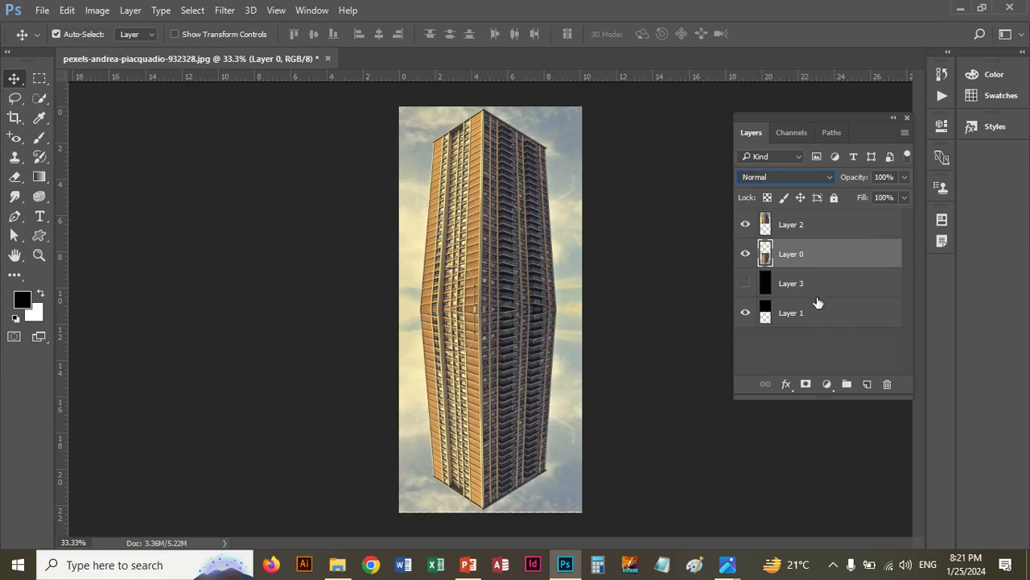
drag(817, 313, 814, 284)
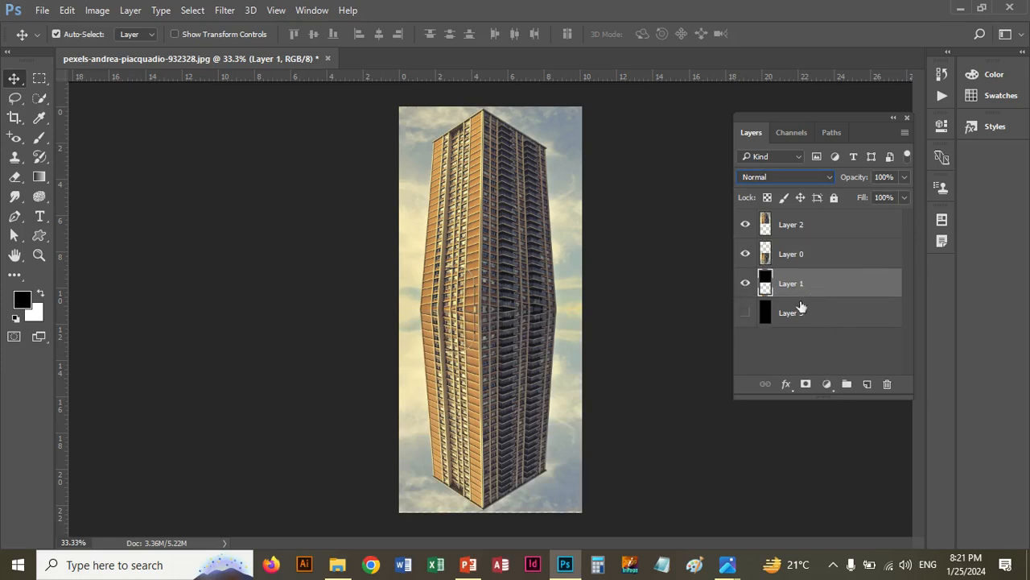
Lower the opacity of the flipped Layer 0 so the reflection becomes partly transparent.
click(821, 258)
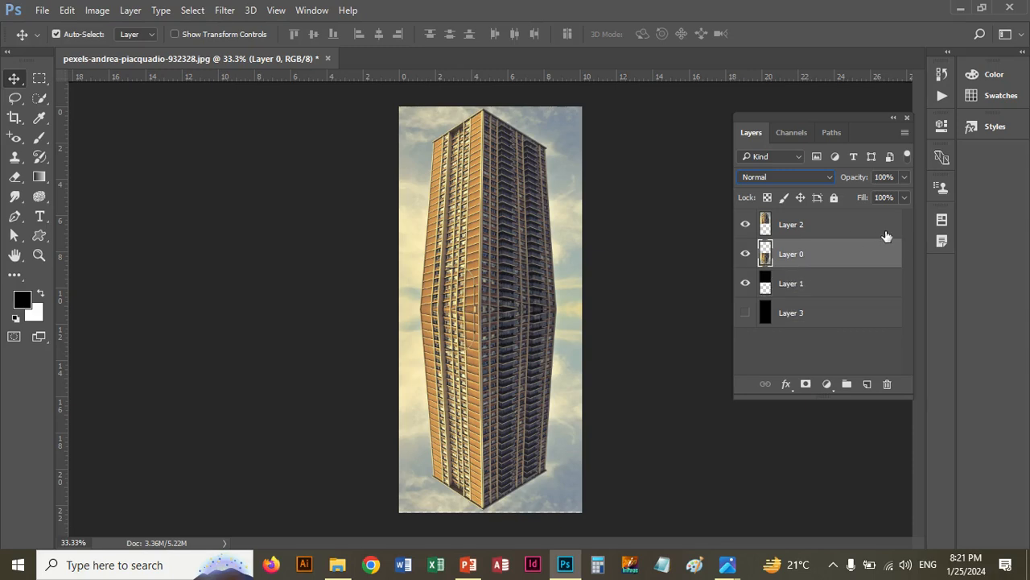
click(905, 177)
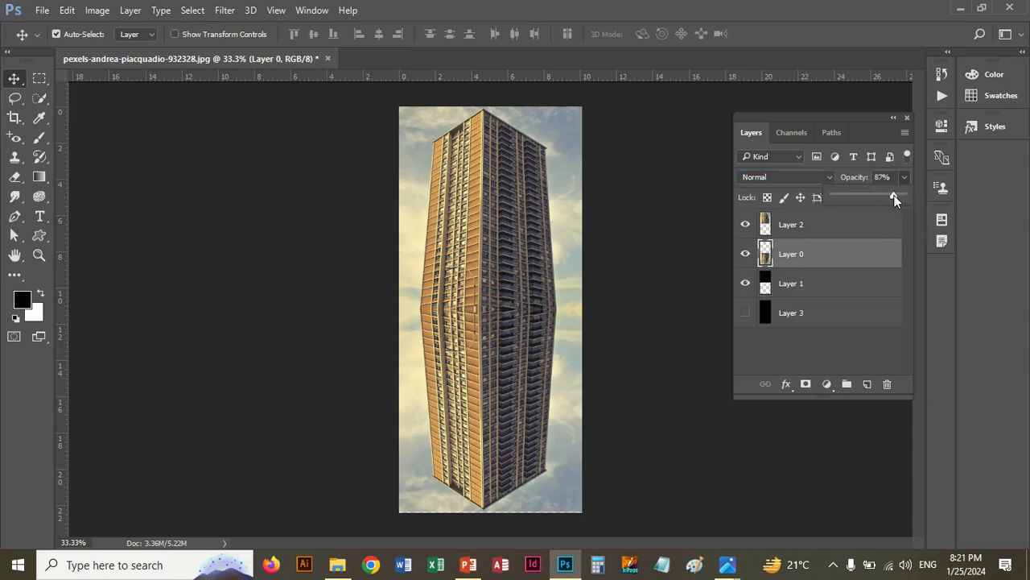
Move Layer 1's black rectangle straight down until it covers the lower half of the canvas beneath the reflection, clearing the selection.
click(799, 289)
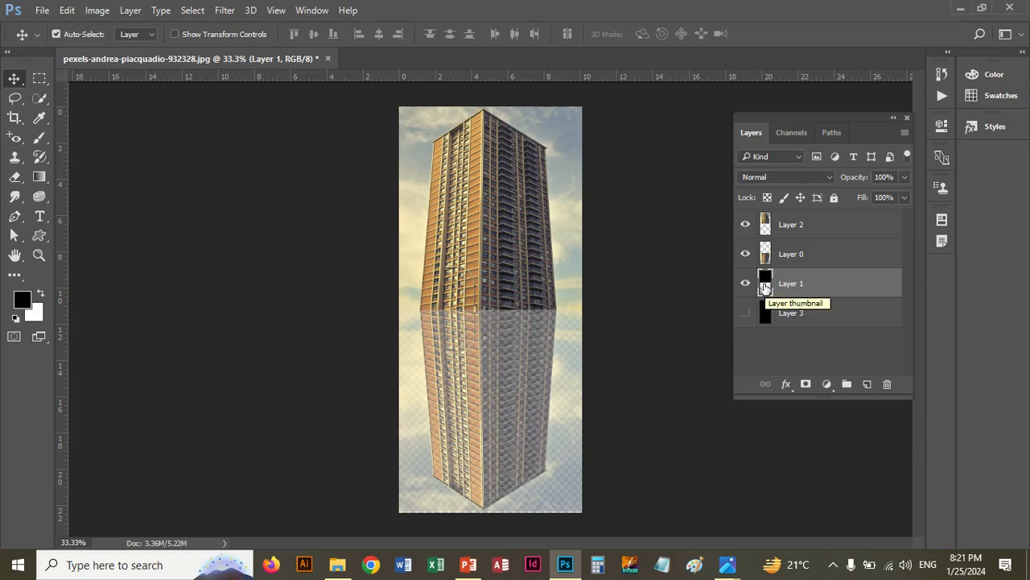
ctrl+click(765, 288)
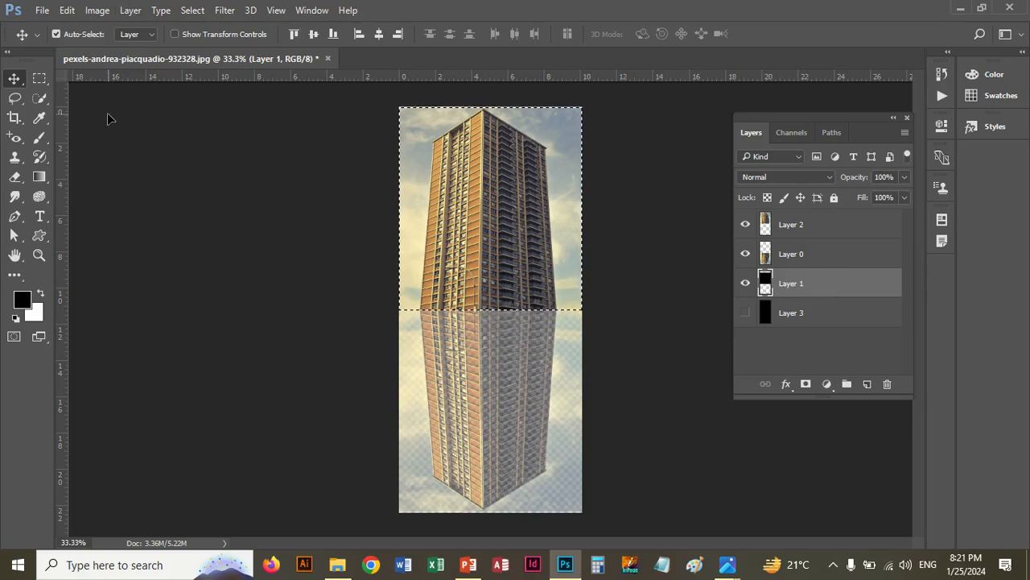
key(shift+Down)
key(shift+Down)
key(shift+Down)
key(shift+Down)
key(shift+Down)
key(shift+Down)
key(shift+Down)
key(shift+Down)
key(shift+Down)
key(shift+Down)
key(shift+Down)
key(shift+Down)
key(shift+Down)
key(shift+Down)
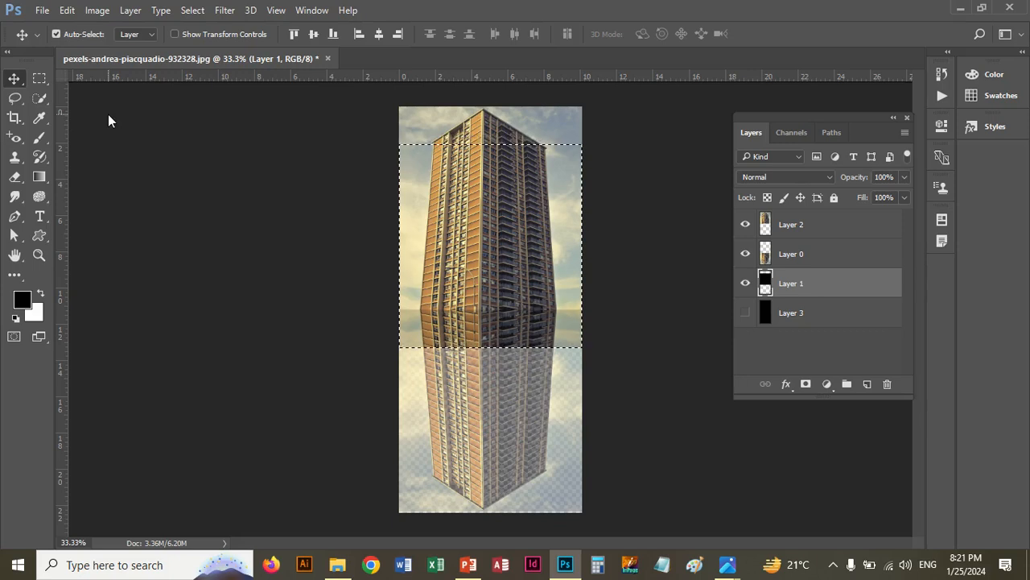
key(shift+Down)
key(shift+Down)
key(shift+Down)
key(shift+Down)
key(shift+Down)
key(shift+Down)
key(shift+Down)
key(shift+Down)
key(shift+Down)
key(shift+Down)
key(shift+Down)
key(shift+Down)
key(shift+Down)
key(shift+Down)
key(shift+Down)
key(ctrl+d)
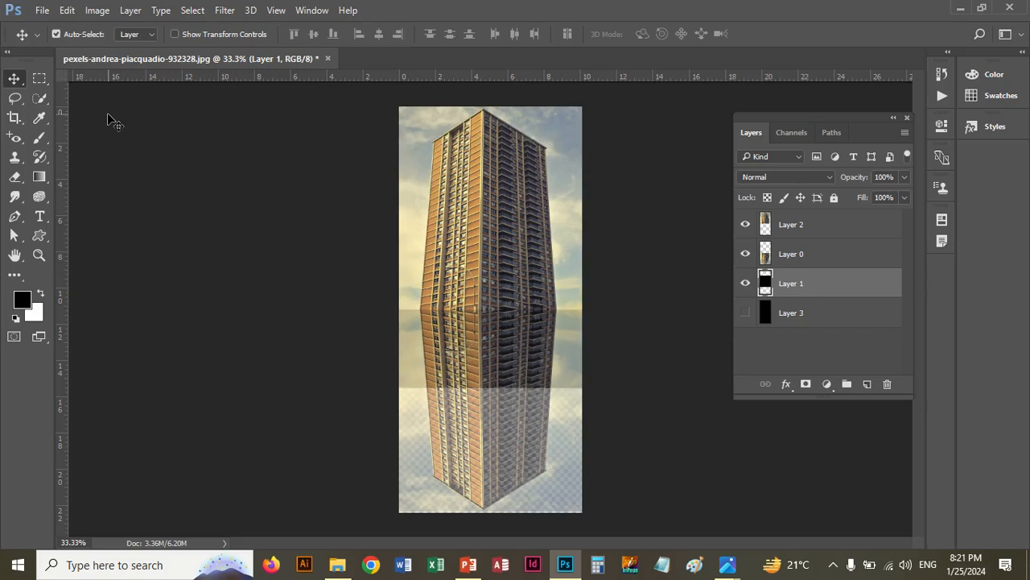
key(shift+Down)
key(shift+Down)
key(shift+Down)
key(shift+Down)
key(shift+Down)
key(shift+Down)
key(shift+Down)
key(shift+Down)
key(shift+Down)
key(shift+Down)
key(shift+Down)
key(shift+Down)
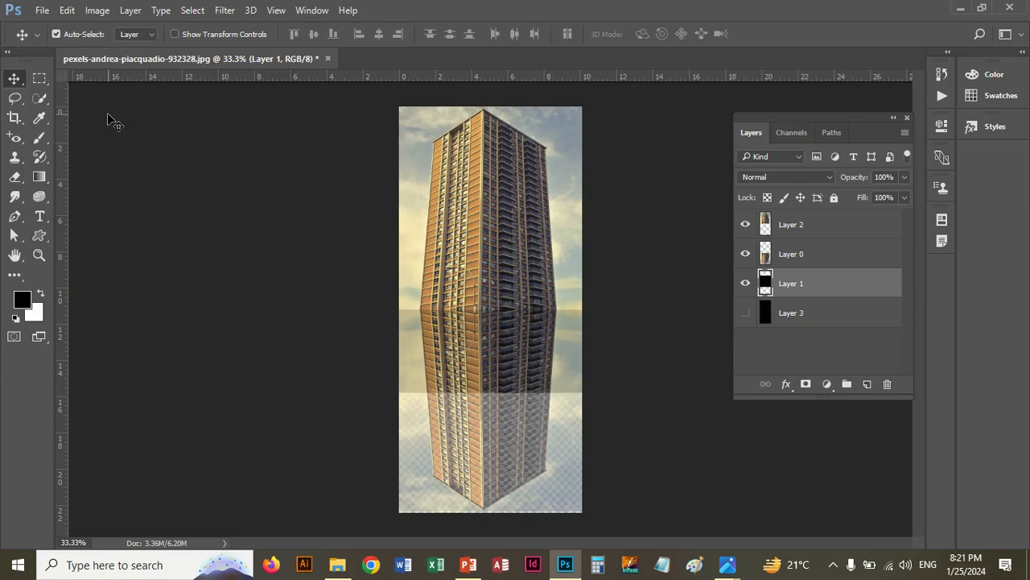
key(shift+Down)
key(shift+Down)
key(shift+Down)
key(shift+Down)
key(shift+Down)
key(shift+Down)
key(shift+Down)
key(shift+Down)
key(shift+Down)
key(shift+Down)
key(shift+Down)
key(shift+Down)
key(shift+Down)
key(shift+Down)
key(shift+Down)
key(shift+Down)
key(shift+Down)
key(shift+Down)
key(shift+Down)
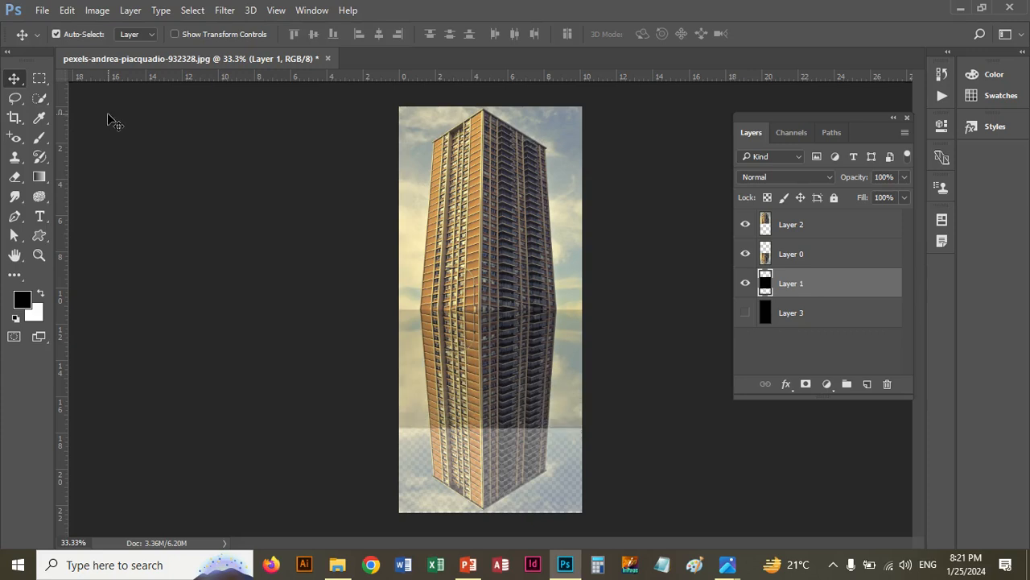
key(shift+Down)
key(shift+Down)
key(shift+Down)
key(shift+Down)
key(shift+Down)
key(shift+Down)
key(shift+Down)
key(shift+Down)
key(shift+Down)
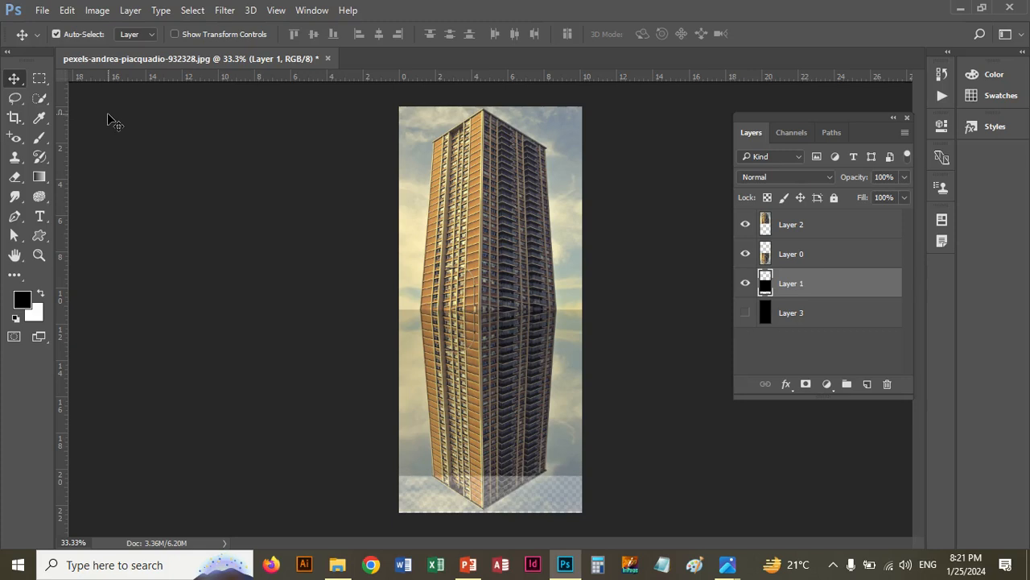
key(shift+Down)
key(shift+Down)
key(shift+Down)
key(shift+Down)
key(shift+Down)
key(shift+Down)
key(shift+Down)
key(shift+Down)
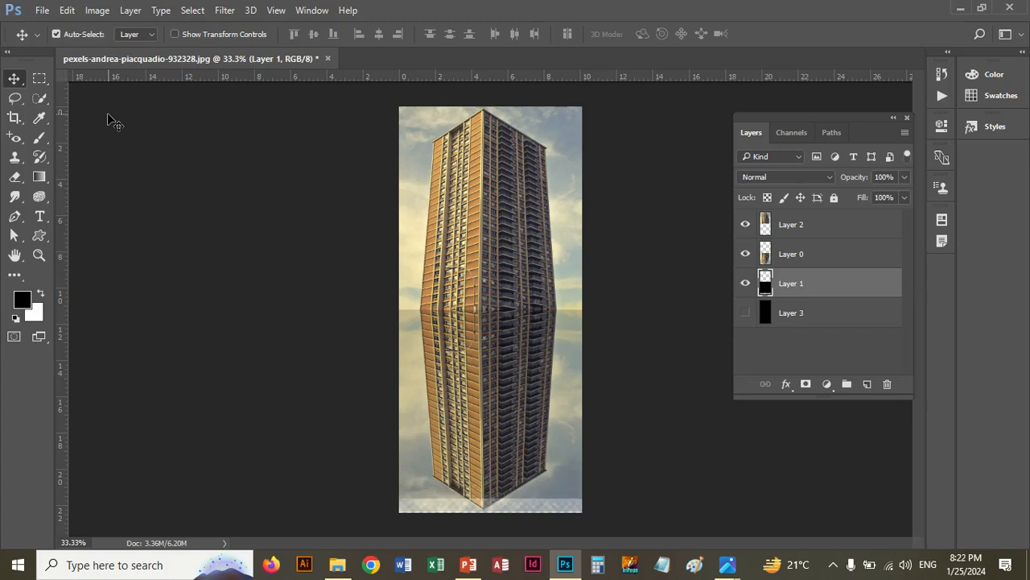
key(shift+Down)
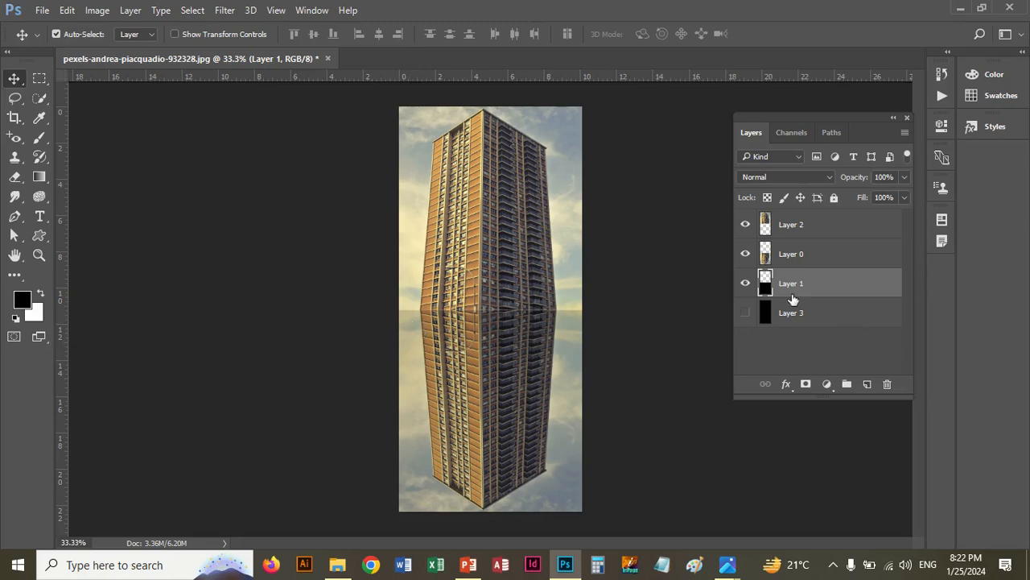
Lower the opacity of the flipped Layer 0 to 72% so the black fill darkens the reflection.
click(835, 256)
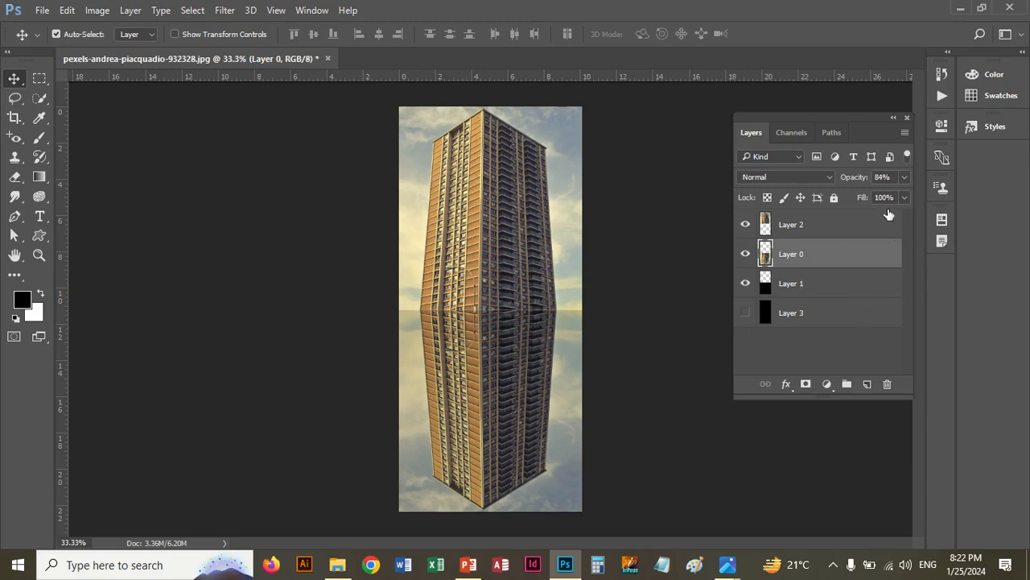
click(904, 177)
drag(890, 197, 883, 198)
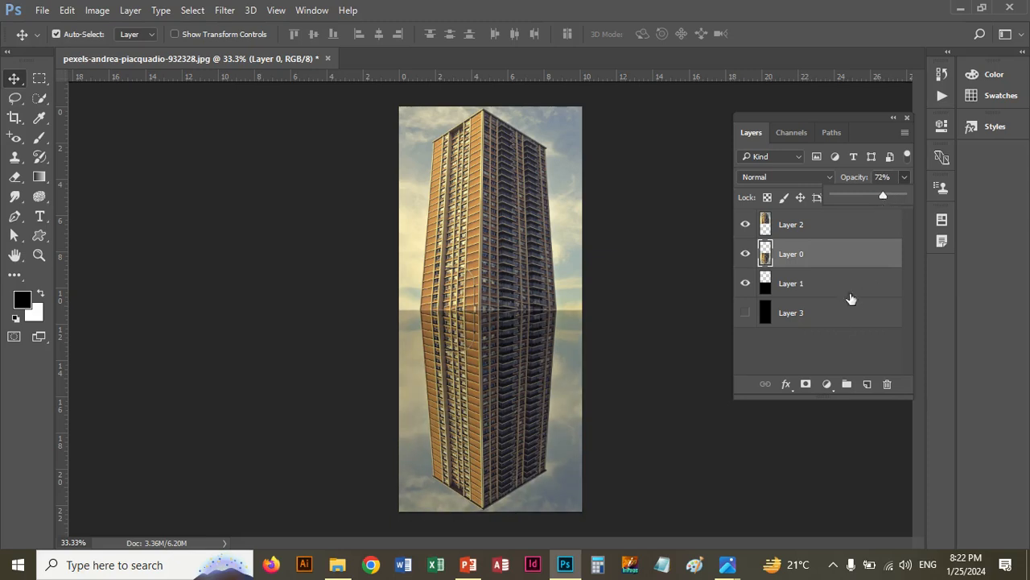
click(834, 267)
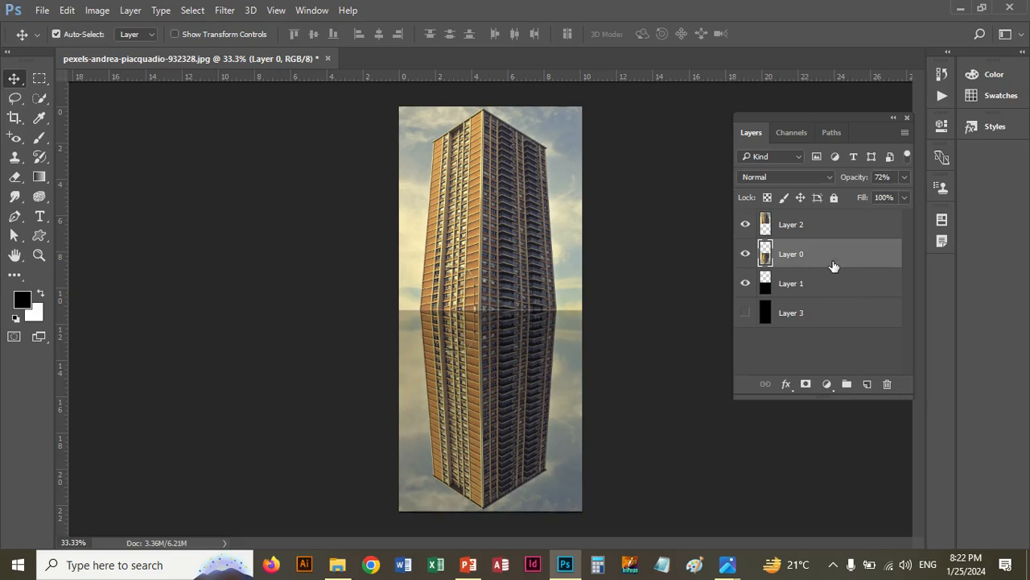
Nudge the reflection in Layer 0 and the black fill in Layer 1 vertically to line up with the upright building's base.
key(Down)
key(Down)
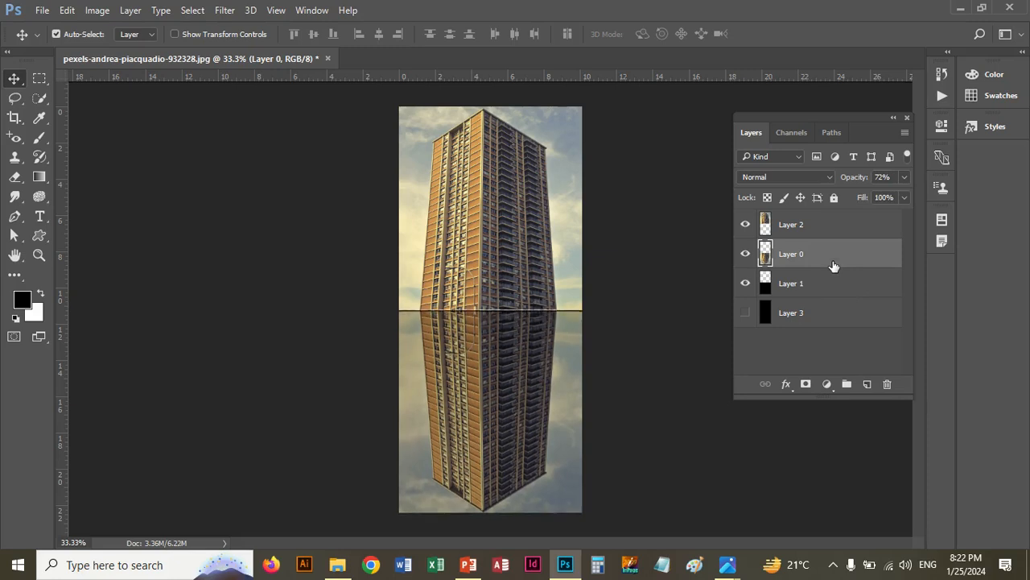
key(Down)
key(Down)
key(Up)
key(Up)
key(Up)
click(838, 283)
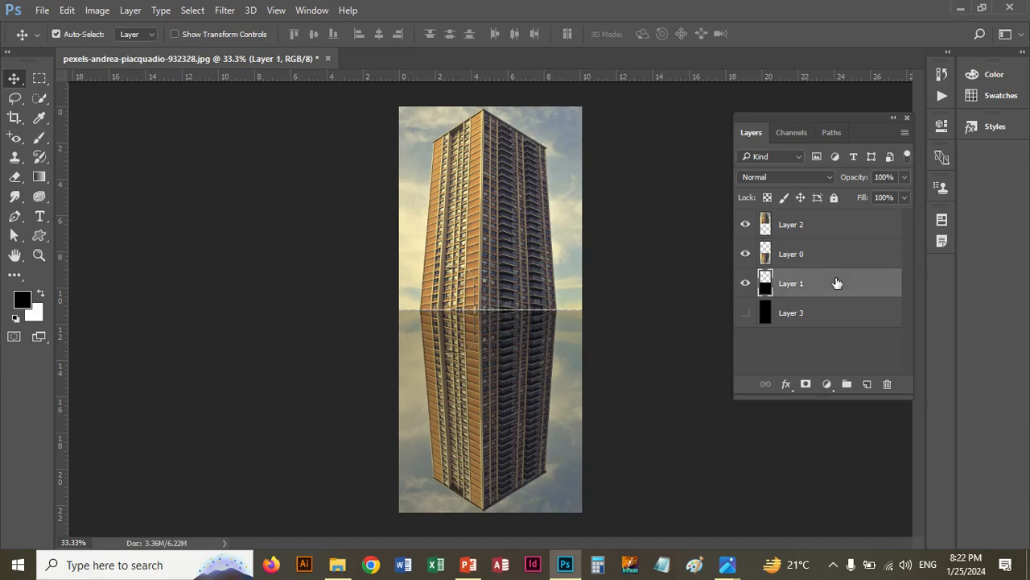
key(Up)
click(801, 254)
key(Up)
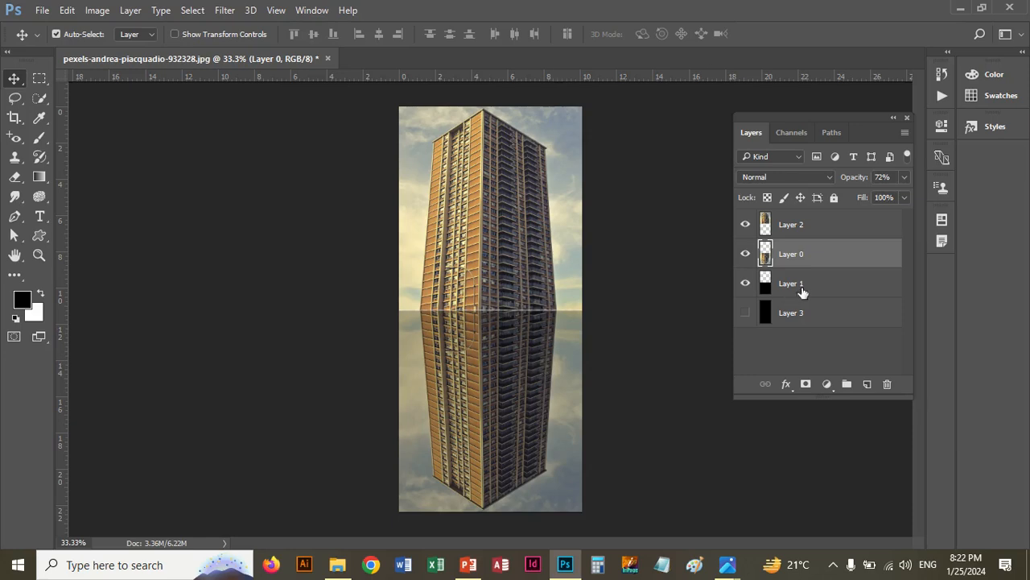
Close the gap between Layer 1's black fill and the upper photo by nudging the fill up with Layer 0 temporarily hidden.
click(745, 255)
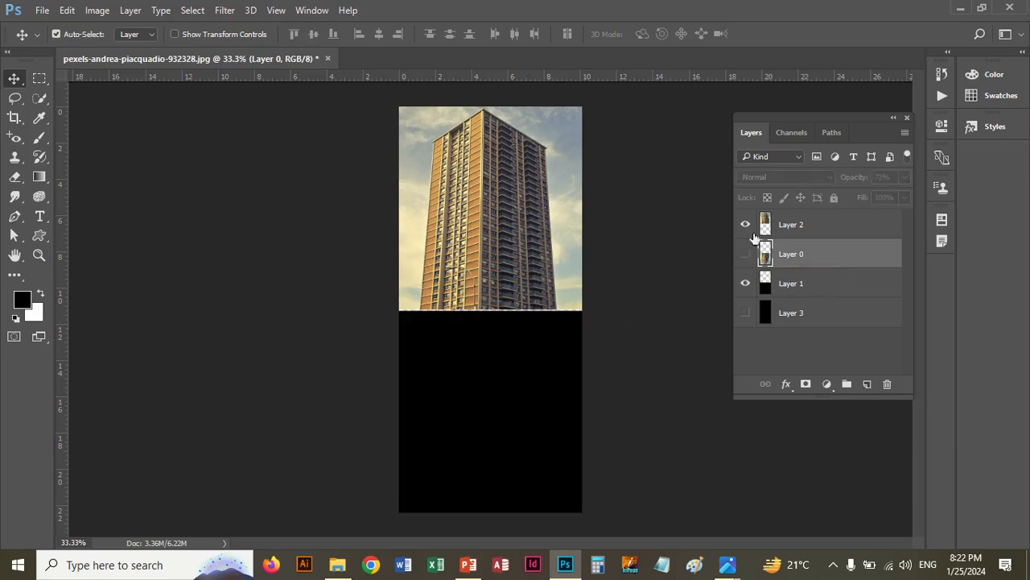
click(746, 228)
click(746, 229)
mouse_move(532, 7)
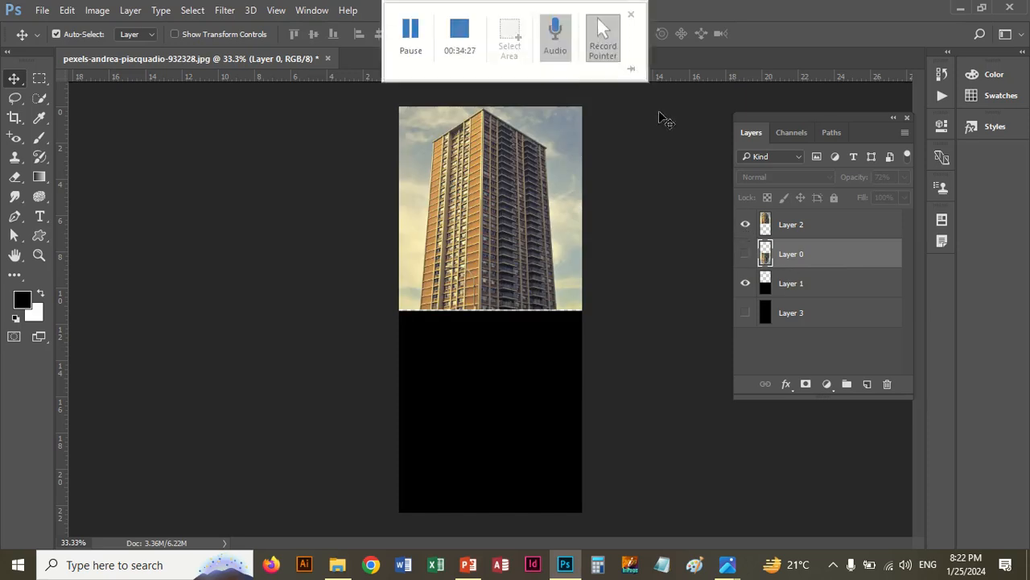
click(796, 285)
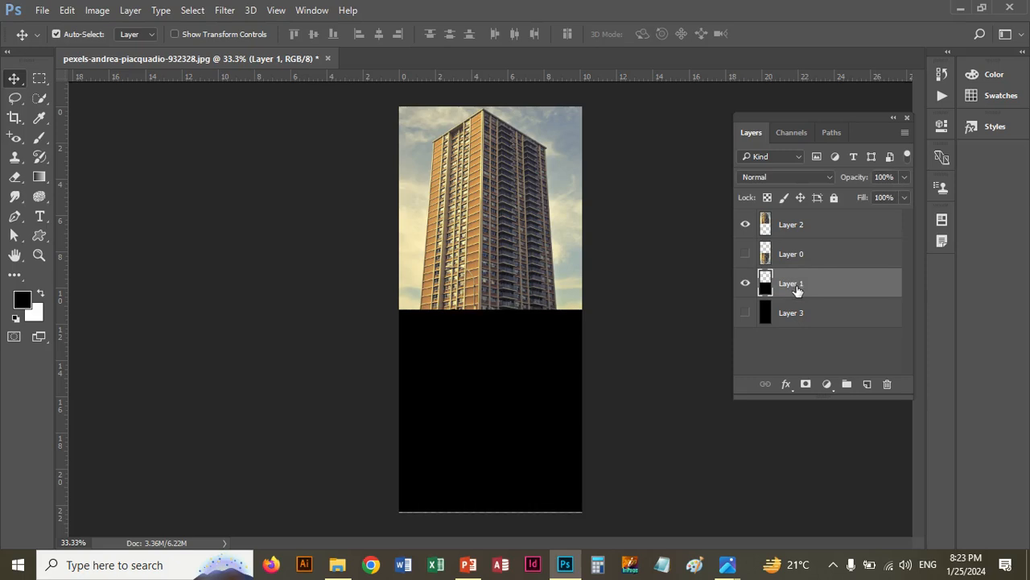
click(748, 253)
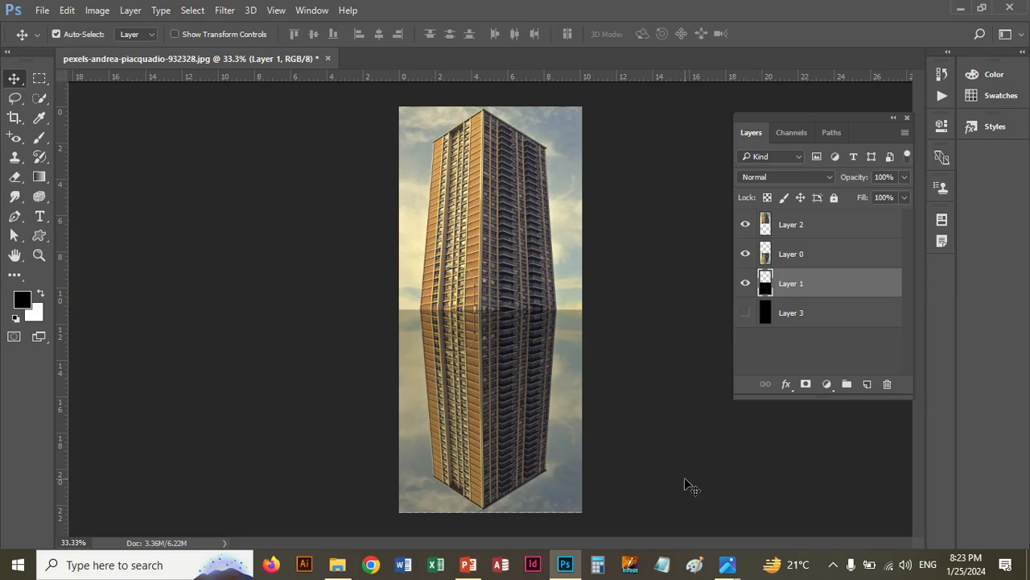
Smudge horizontal ripples across the reflected building on Layer 2 with the Smudge tool at 24% strength, sampling all layers.
click(844, 228)
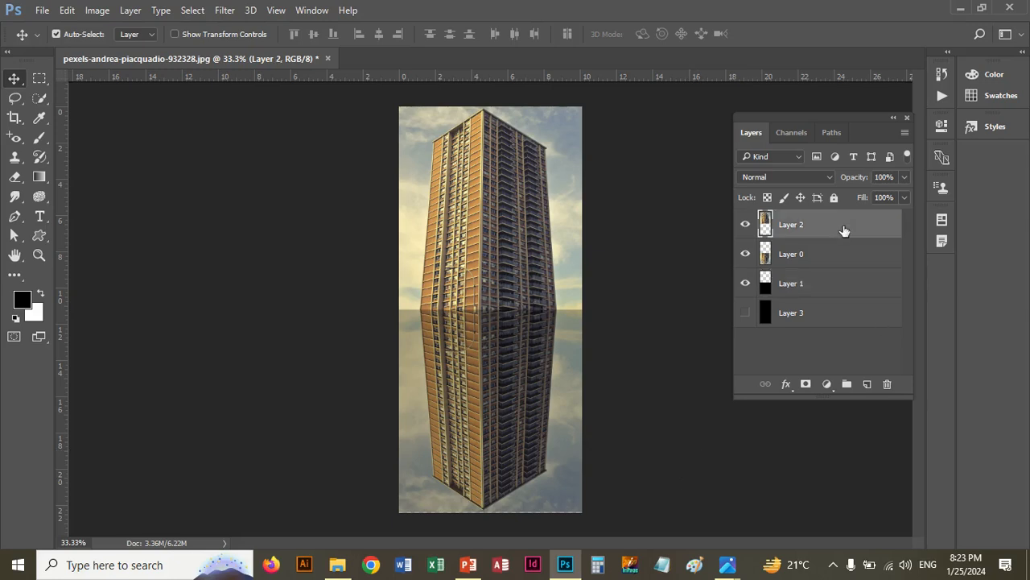
click(15, 198)
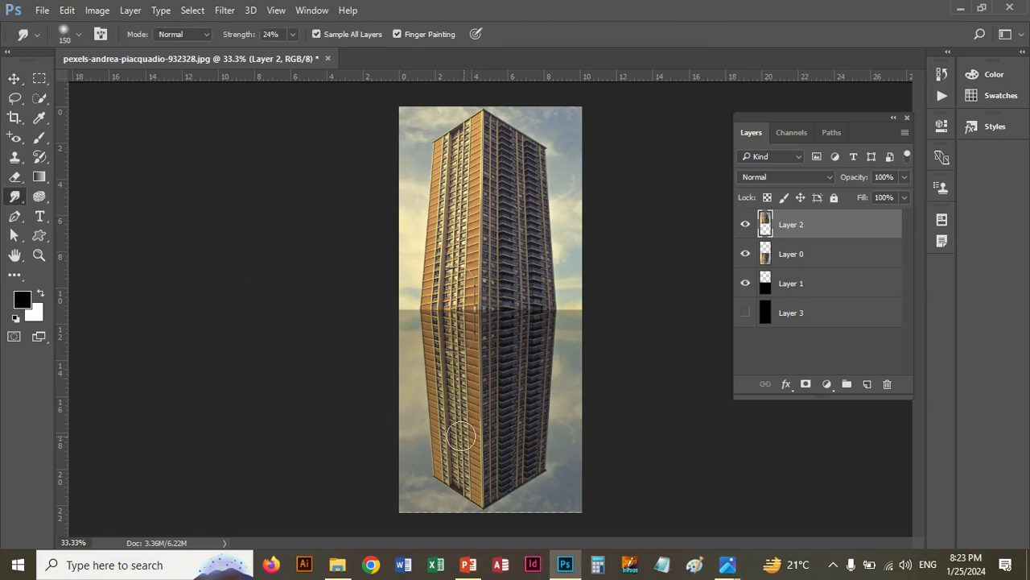
drag(422, 427, 600, 424)
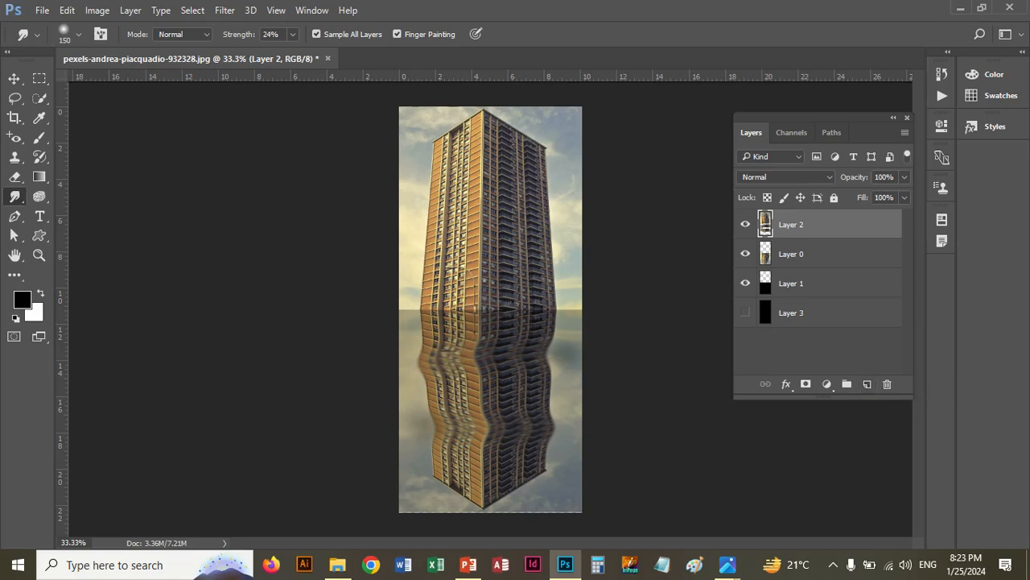
Switch to the Photos viewer and examine the hut, advert and castle reference images to compare their reflection effects.
click(338, 566)
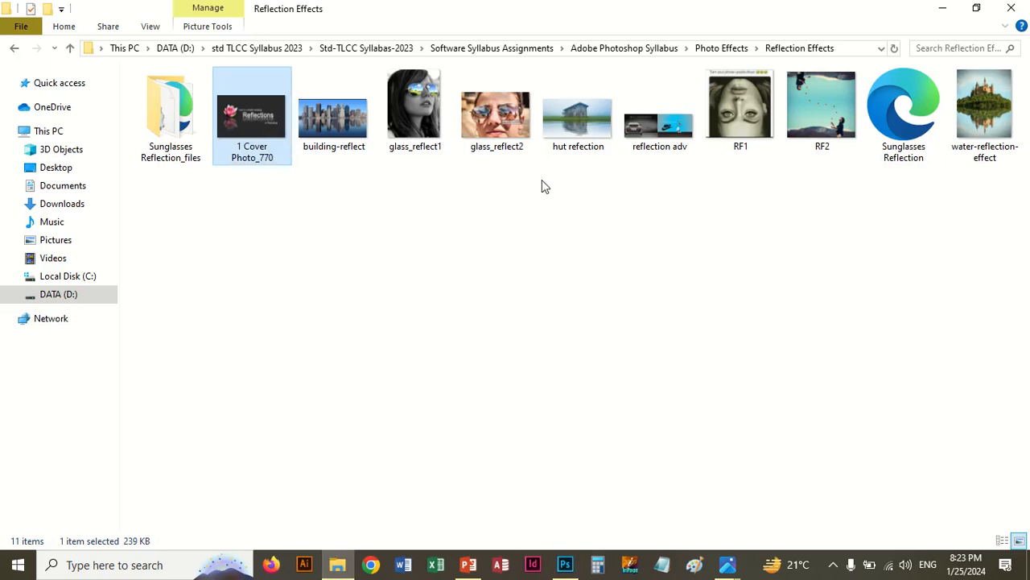
key(alt+Tab)
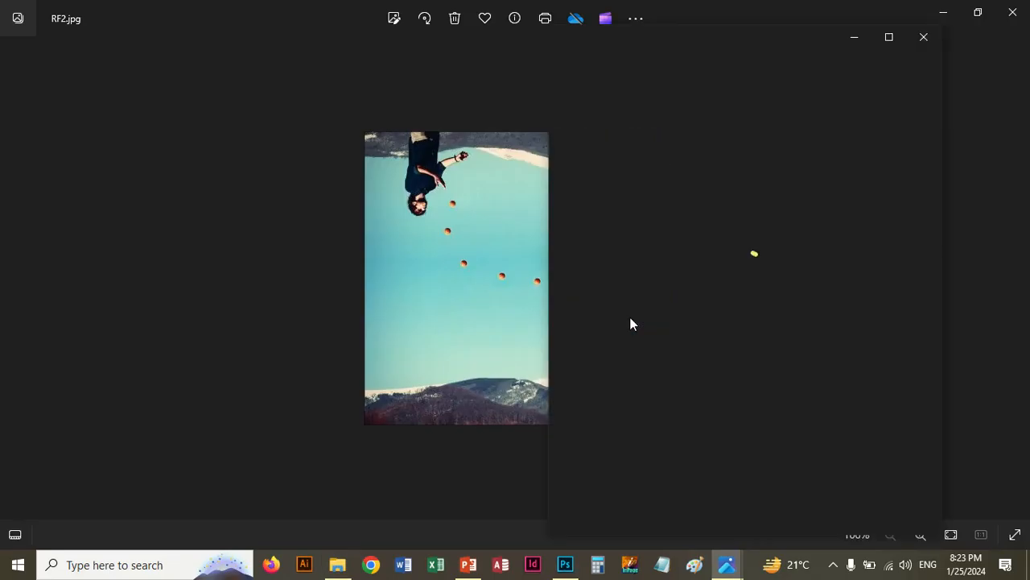
click(892, 37)
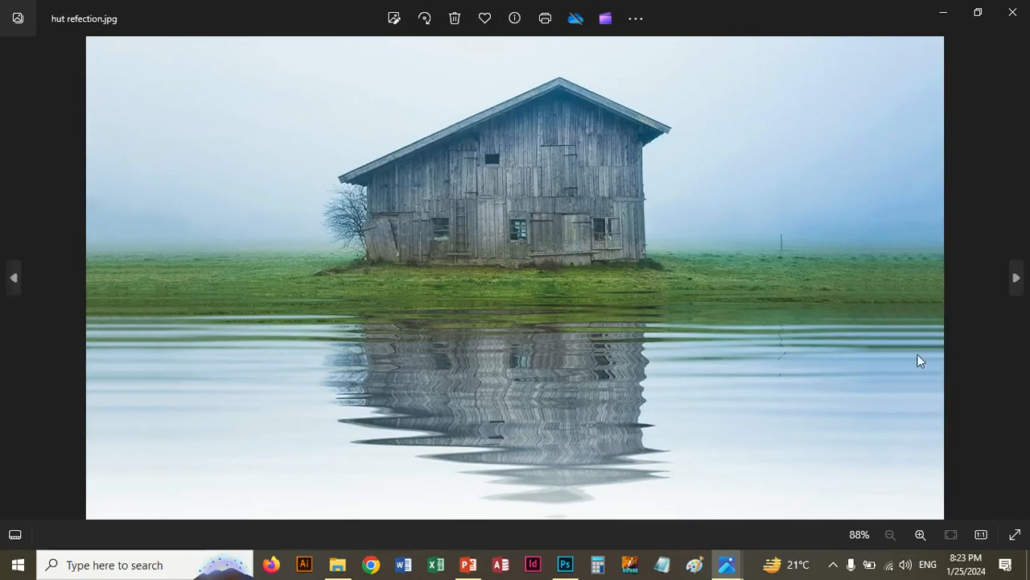
scroll(700, 324, up, 3)
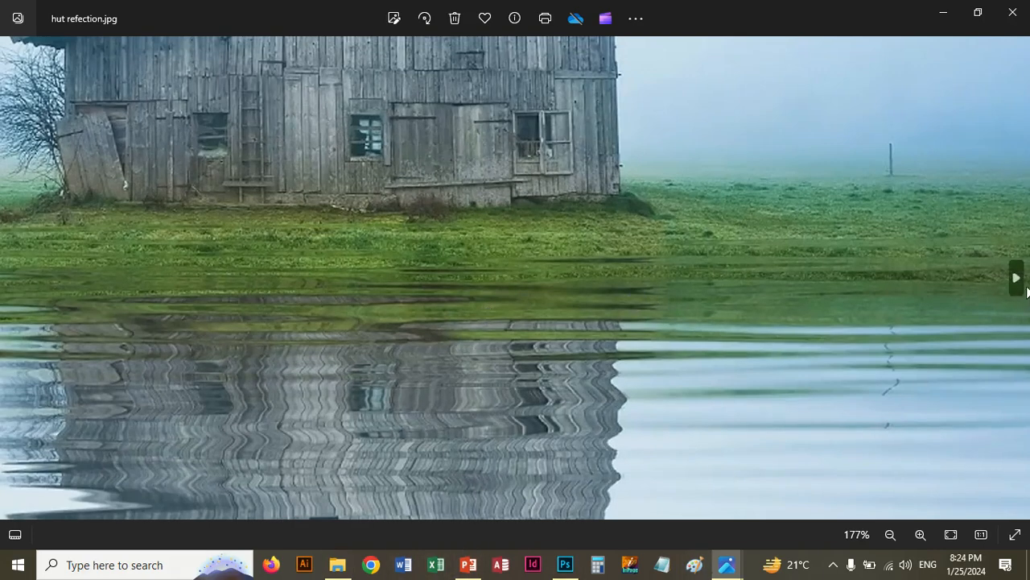
click(1016, 282)
click(1016, 281)
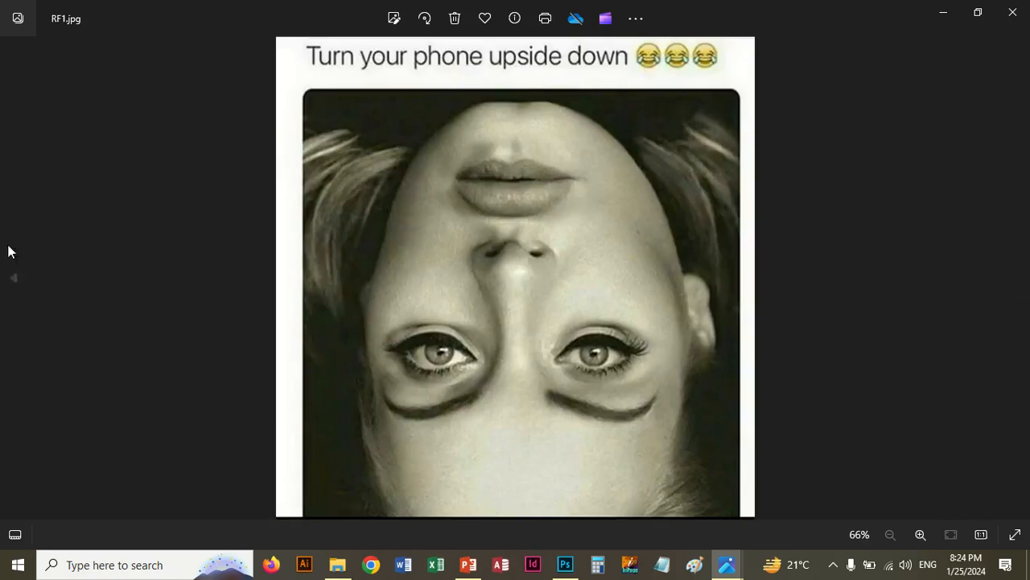
click(14, 280)
click(14, 281)
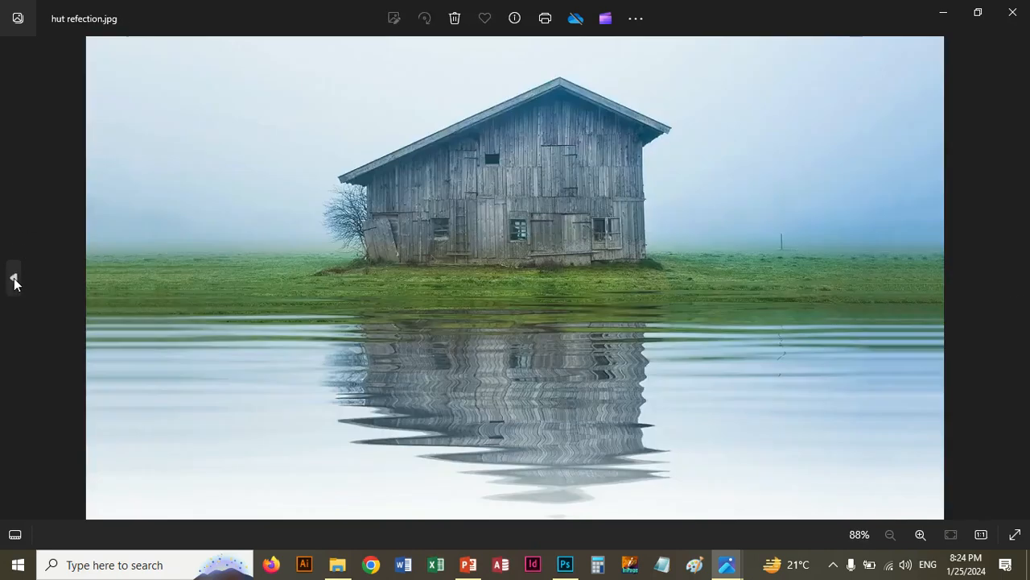
click(1016, 282)
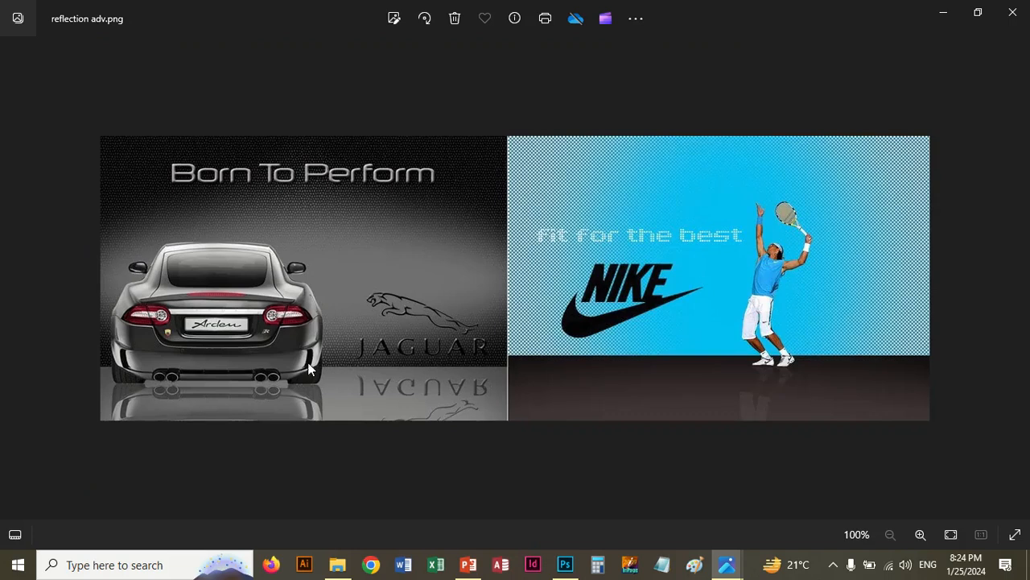
click(1018, 282)
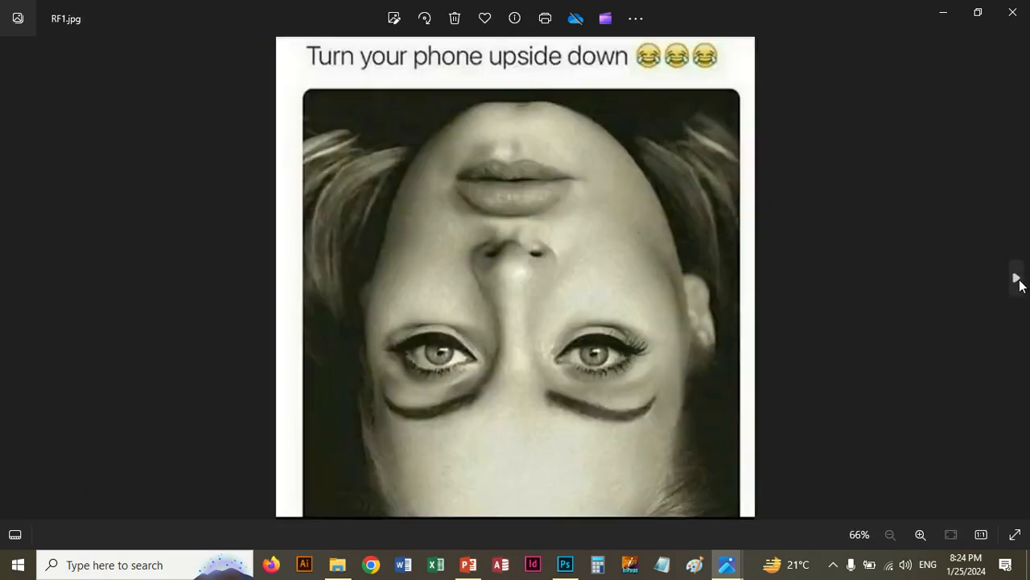
click(1018, 281)
click(1017, 280)
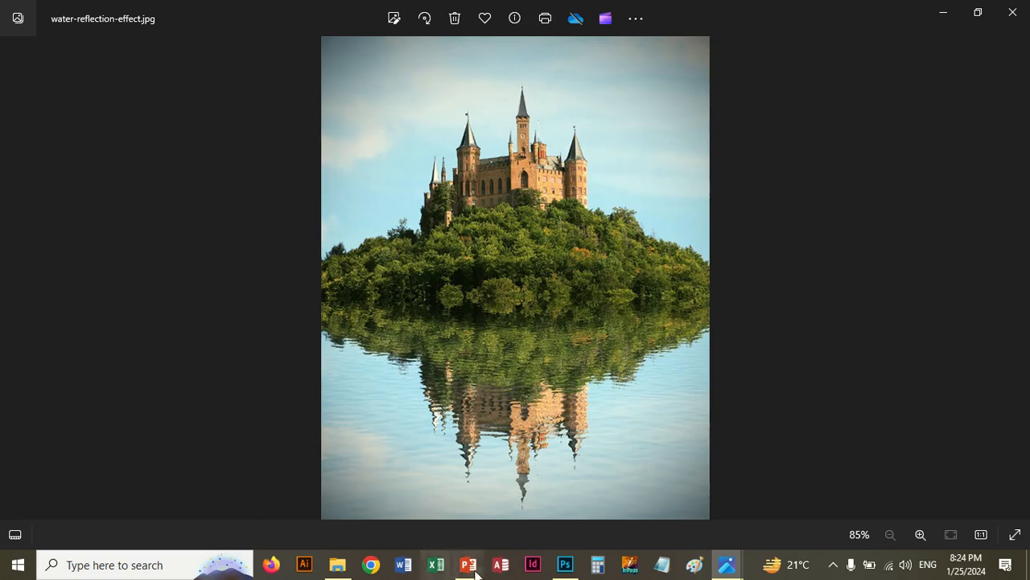
Switch back to Photoshop, check Layer 2's smudged ripples by toggling its visibility, and add a new empty layer above it.
click(565, 564)
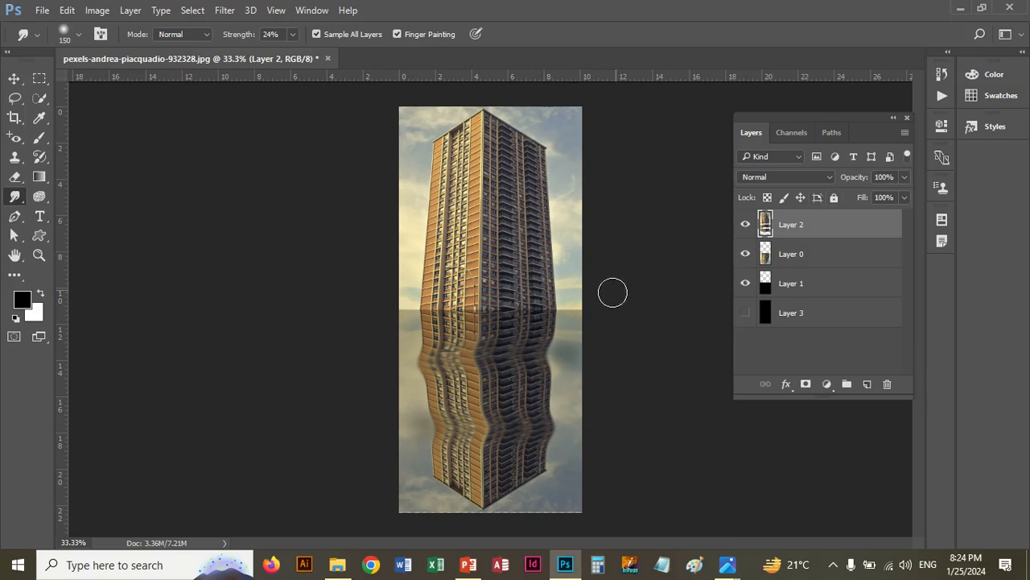
click(41, 256)
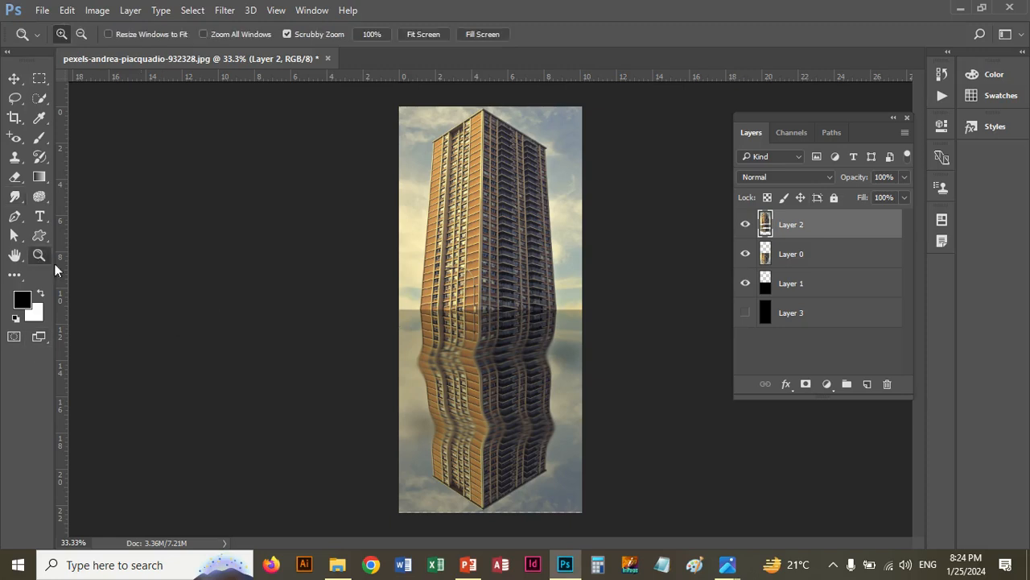
click(606, 368)
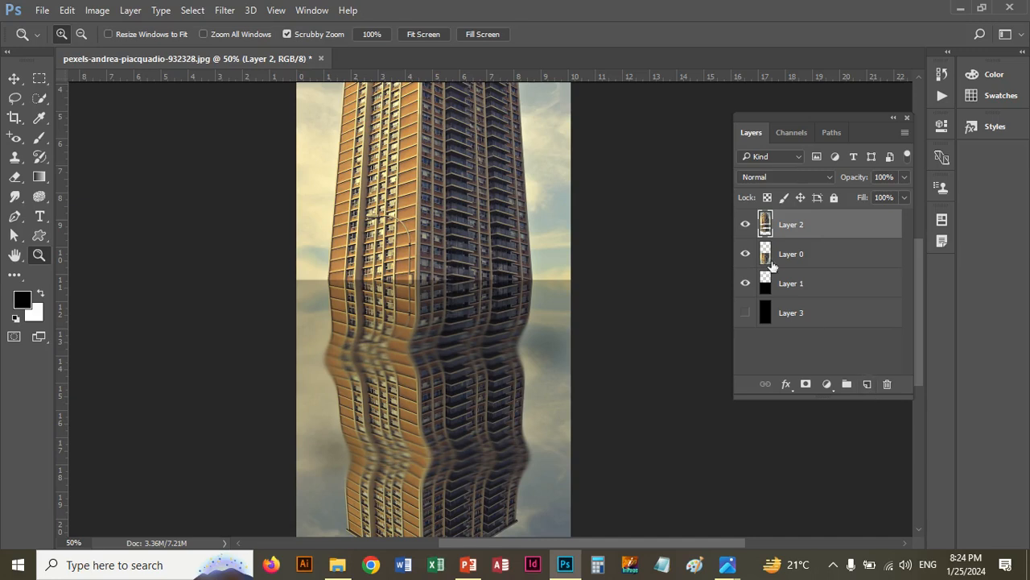
click(745, 224)
click(745, 225)
click(867, 385)
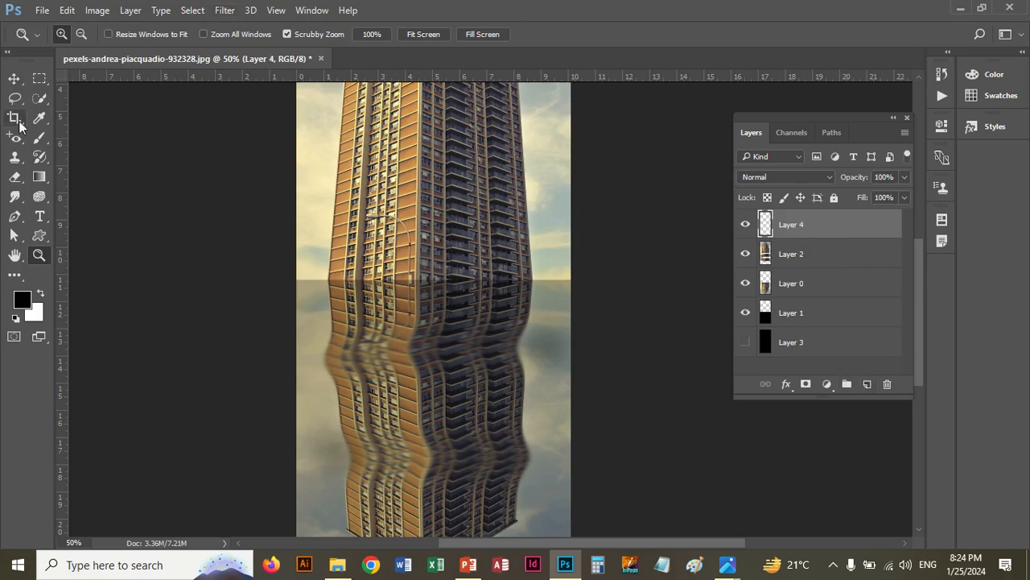
Marquee-select a thin full-width strip just above the waterline and copy it from Layer 2 to a new layer.
click(39, 79)
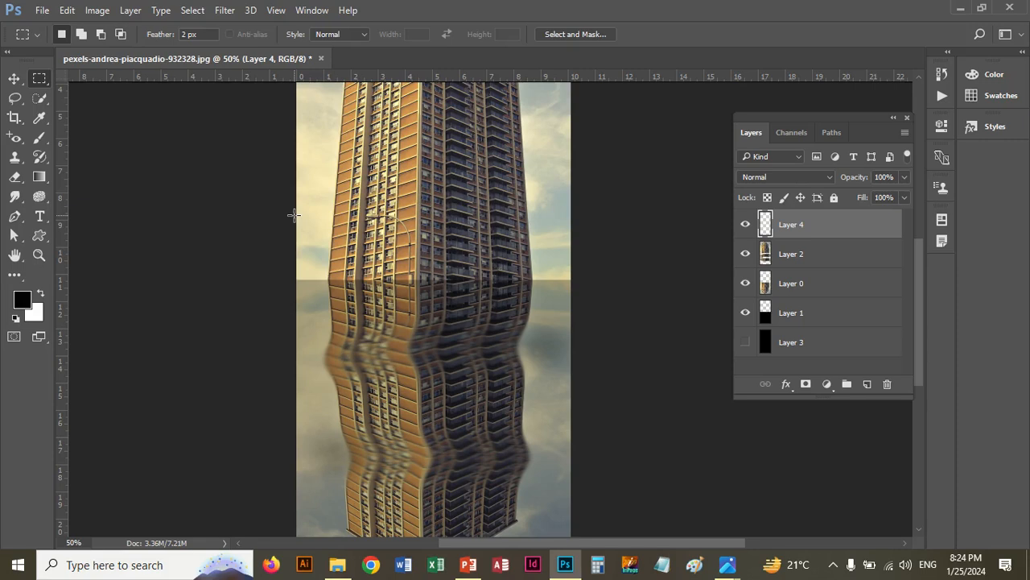
drag(294, 214, 545, 245)
click(334, 257)
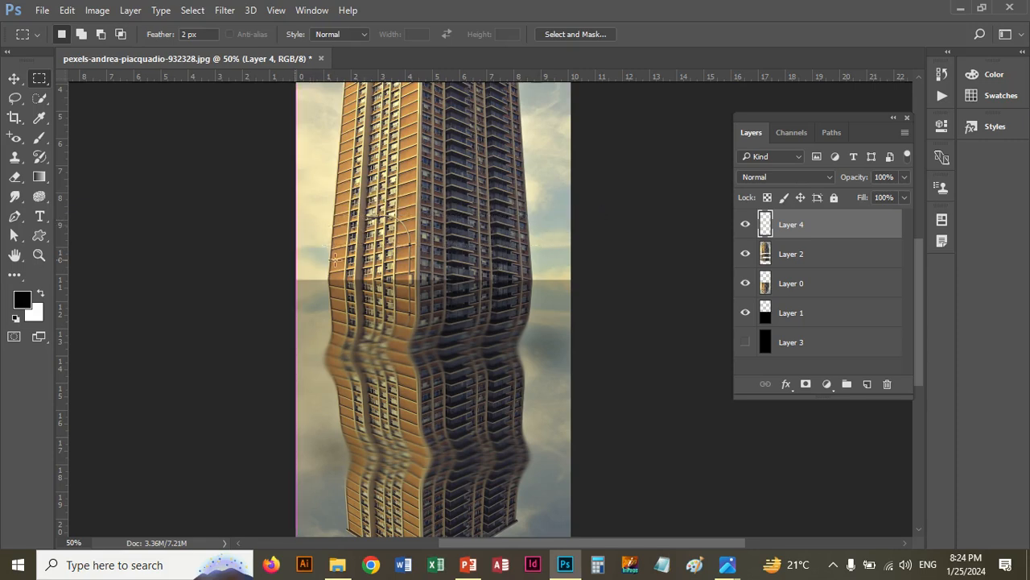
drag(301, 258, 580, 272)
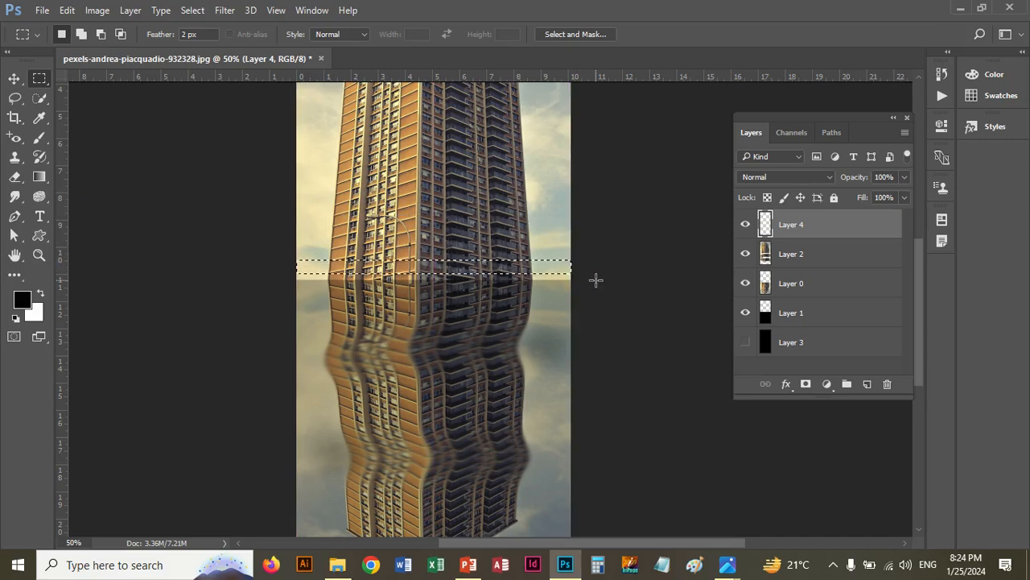
click(811, 254)
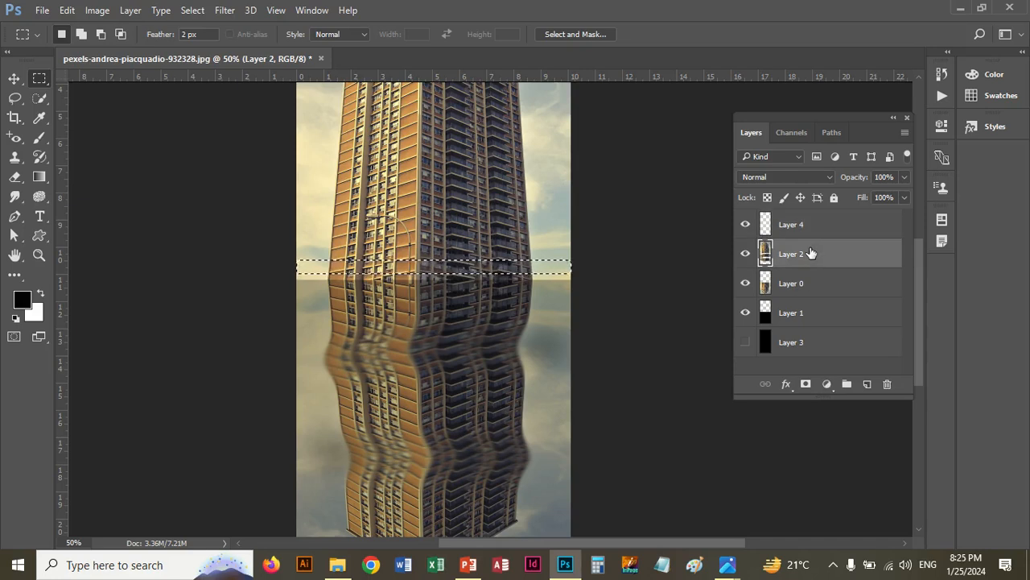
key(ctrl+j)
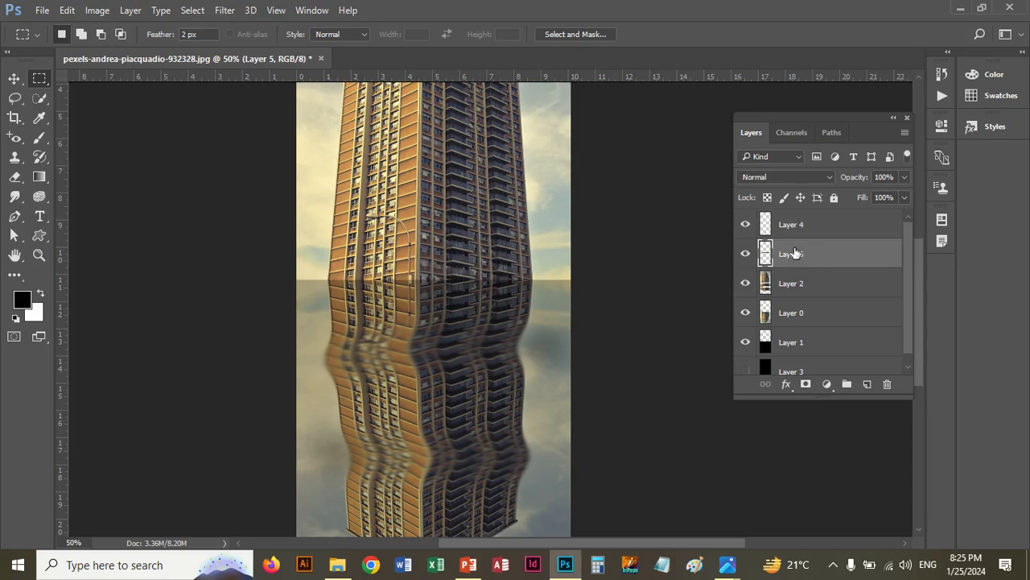
Move the copied strip down over the waterline and stretch it vertically with Free Transform.
click(15, 80)
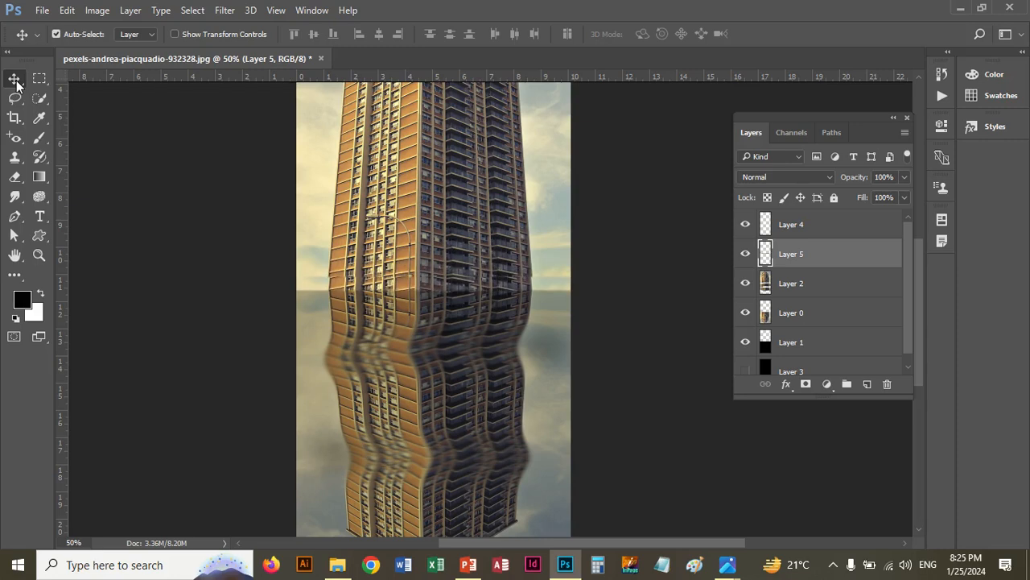
key(ctrl+t)
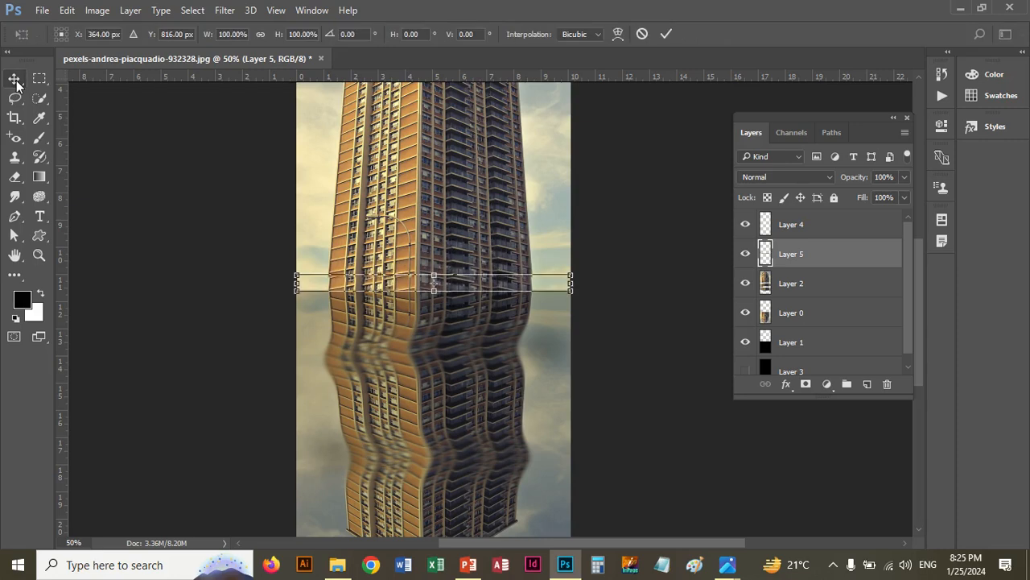
mouse_move(434, 290)
mouse_down()
mouse_move(434, 299)
mouse_move(434, 272)
mouse_up()
key(Return)
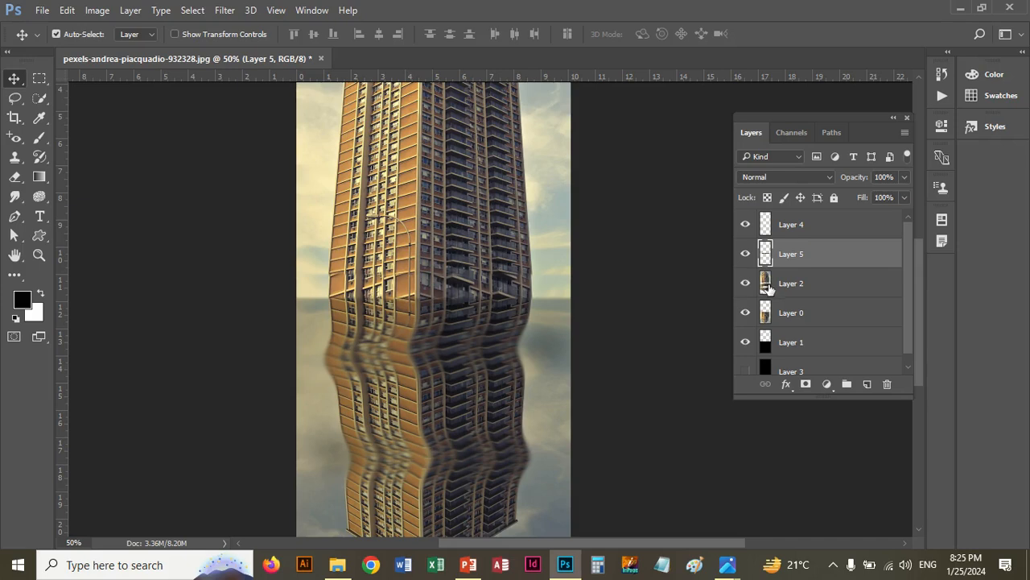
Check the strip's effect on the seam by toggling the visibility of Layers 5, 4 and 0, leaving them shown, and view the whole image.
click(746, 253)
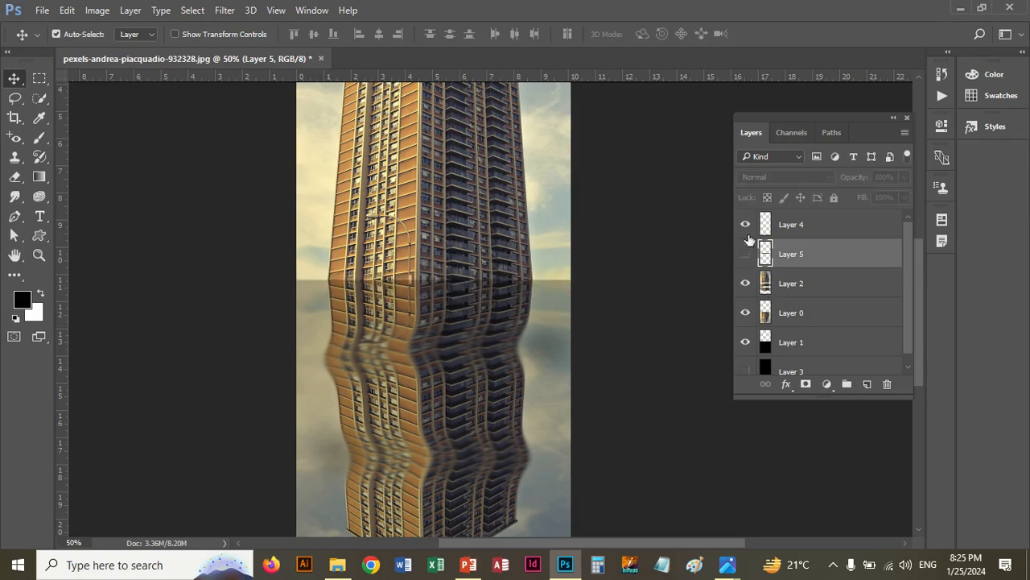
click(746, 313)
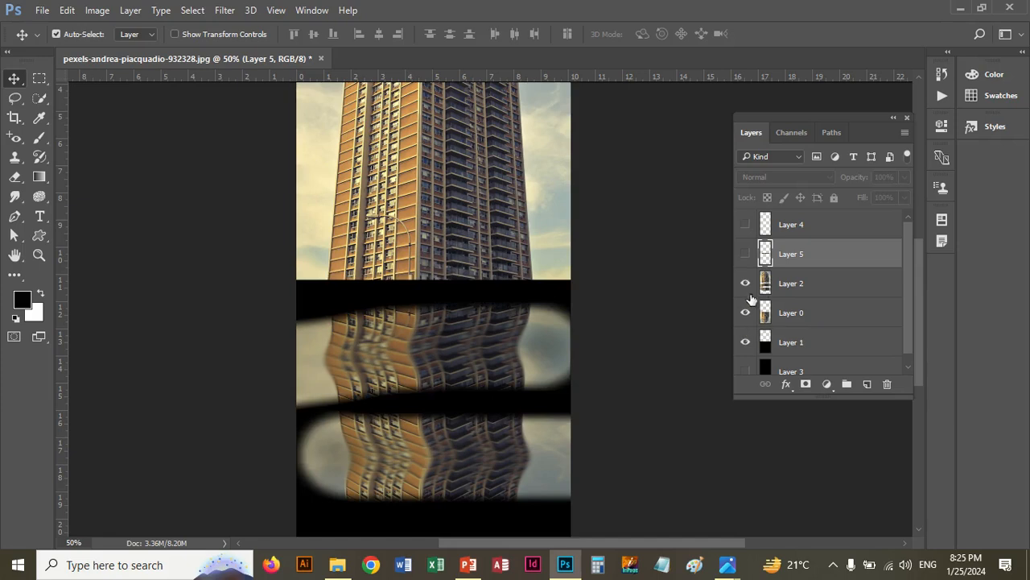
click(746, 313)
click(746, 253)
click(746, 222)
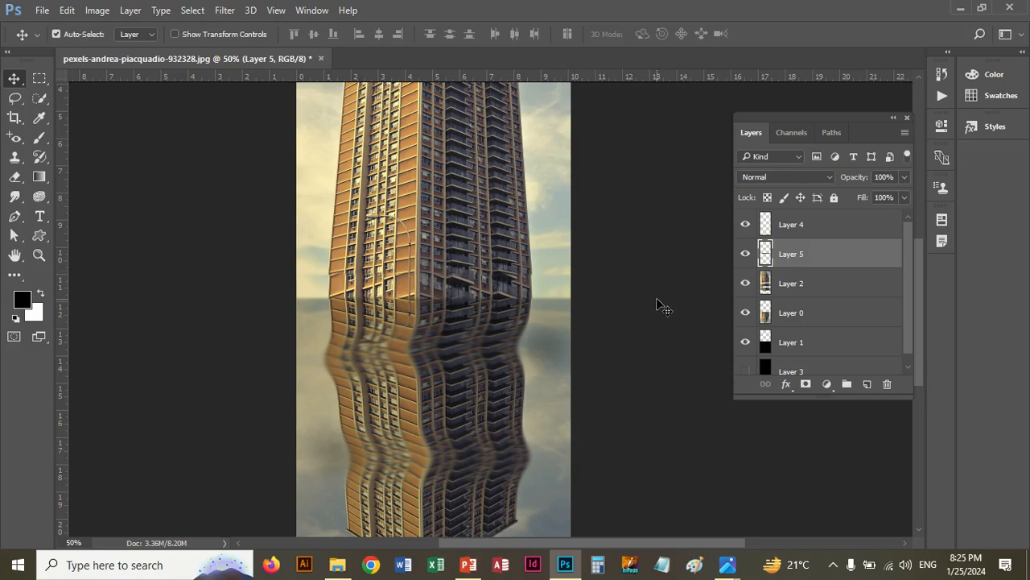
key(ctrl+minus)
key(ctrl+minus)
key(ctrl+minus)
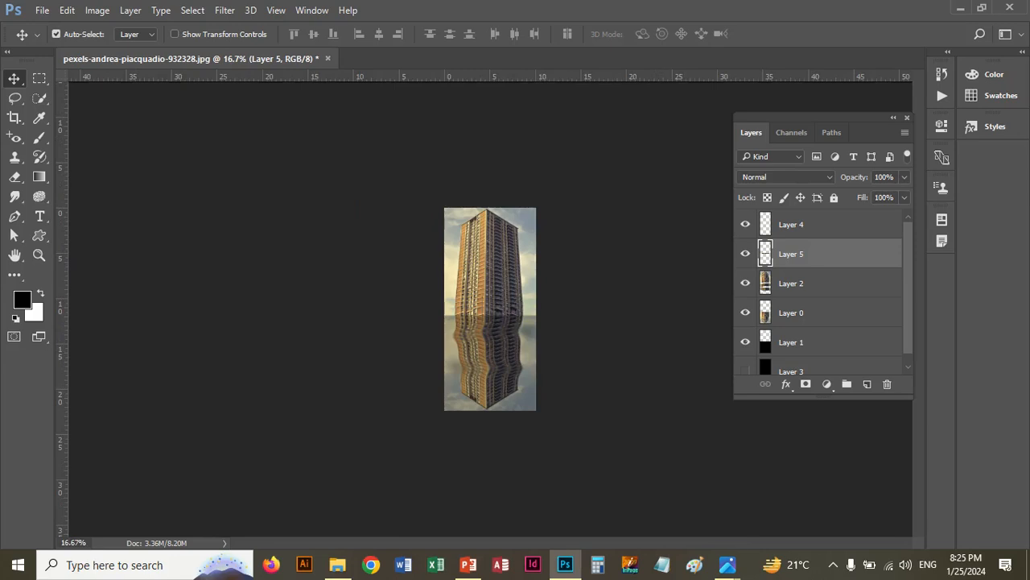
Switch to the Photos viewer, examine the castle, juggler, advert, upside-down face and hut reference images, and close the viewer.
mouse_move(727, 564)
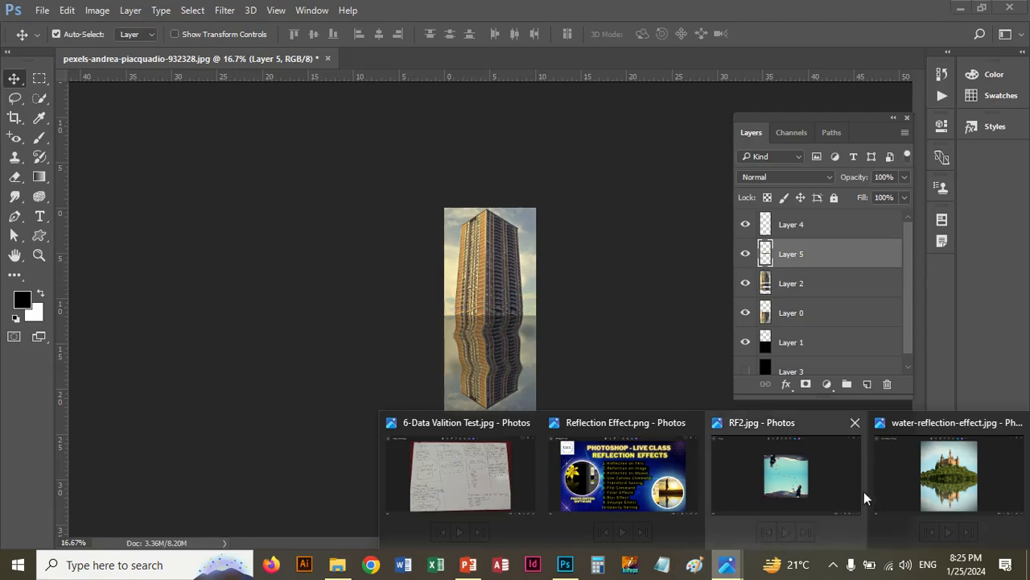
click(926, 475)
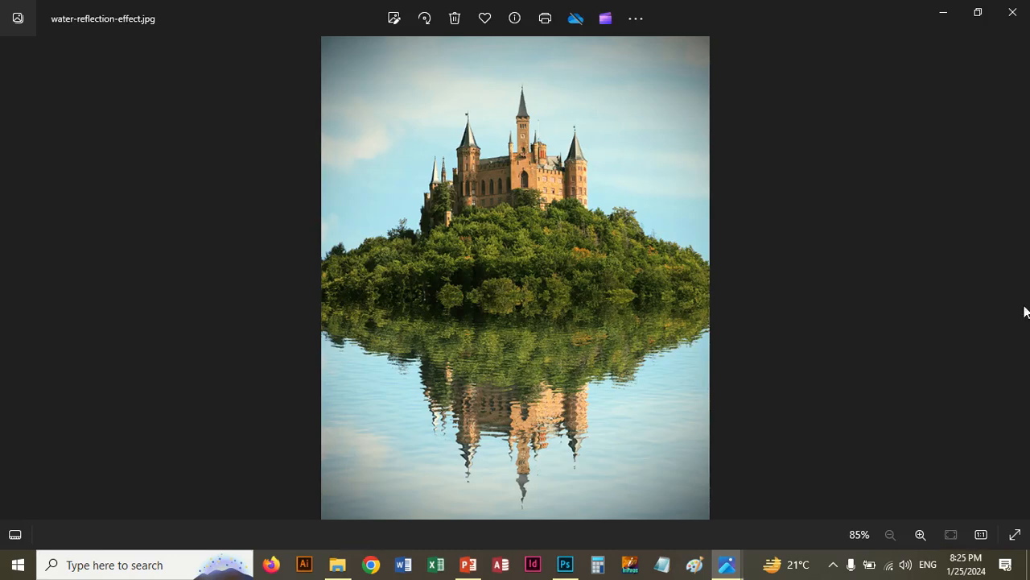
click(14, 278)
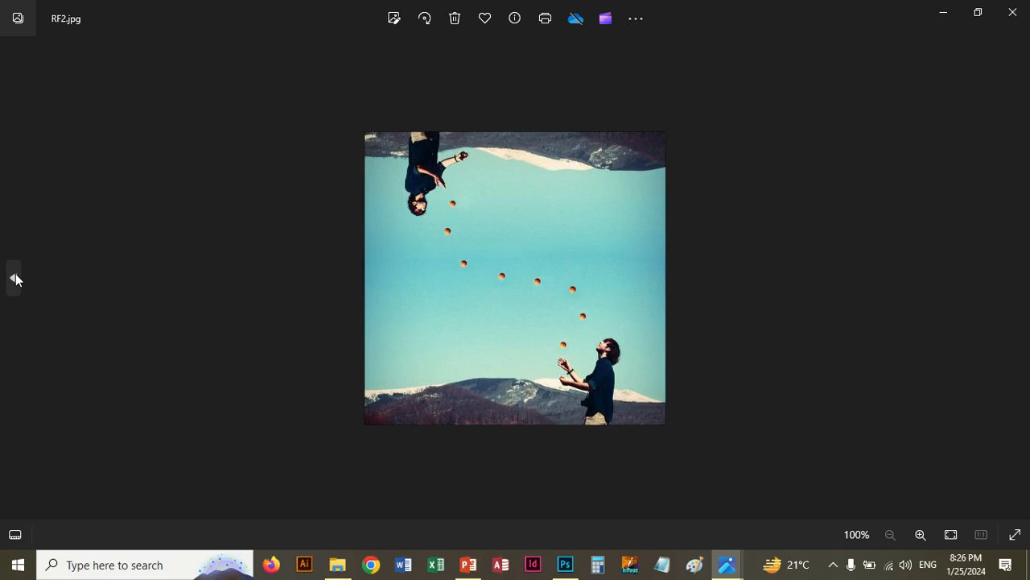
click(14, 279)
click(14, 279)
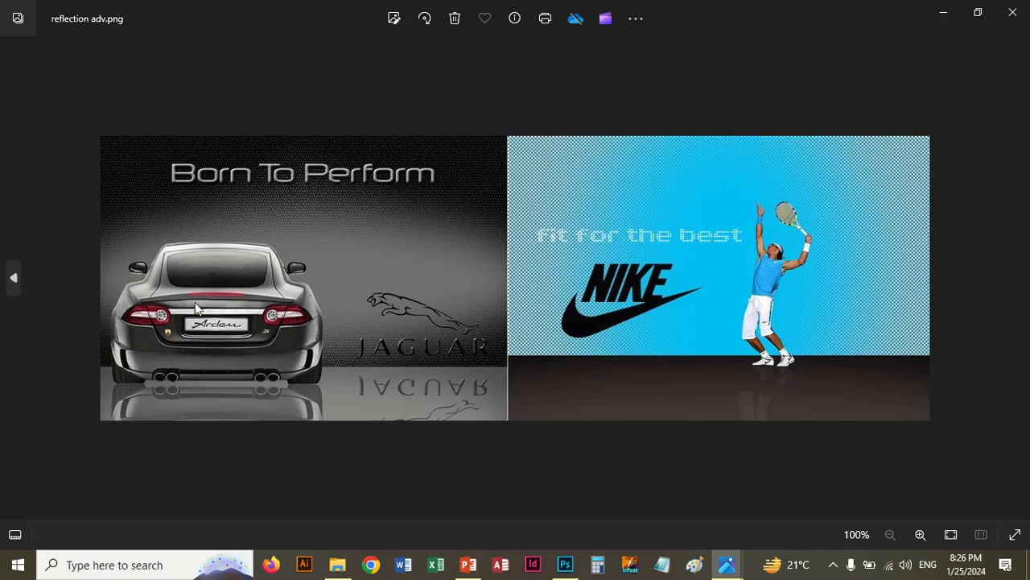
click(1016, 278)
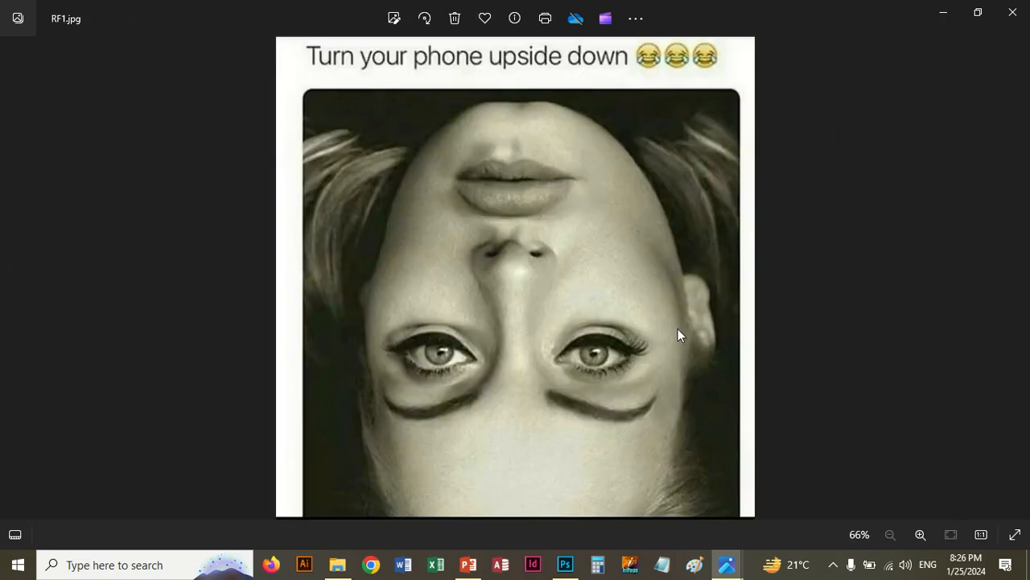
click(13, 279)
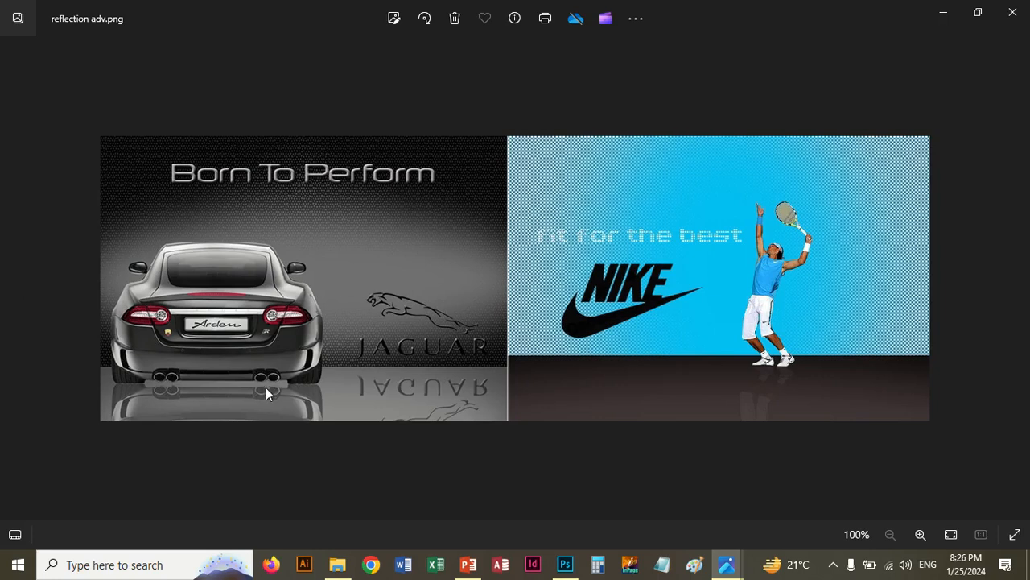
click(16, 278)
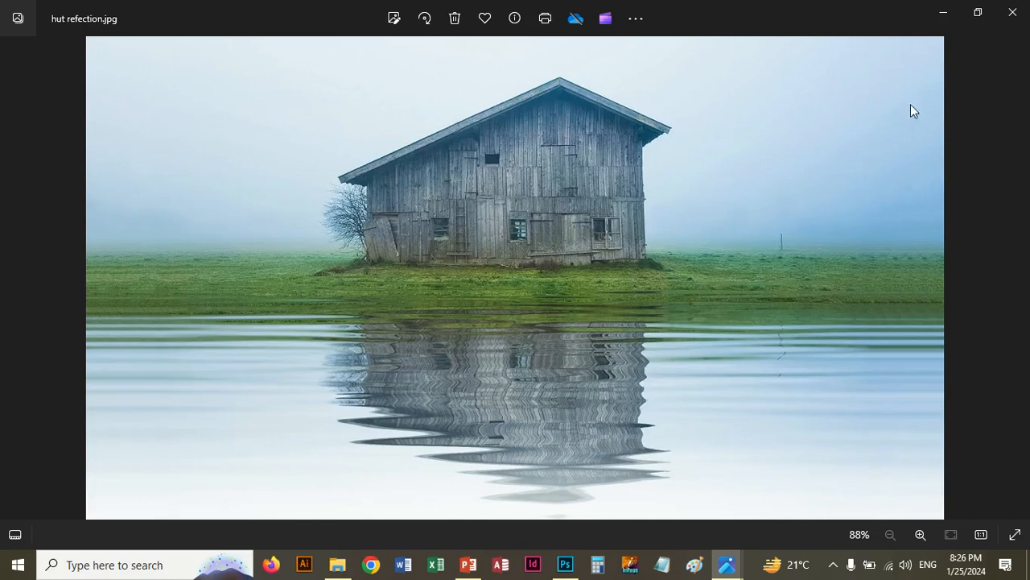
click(1013, 14)
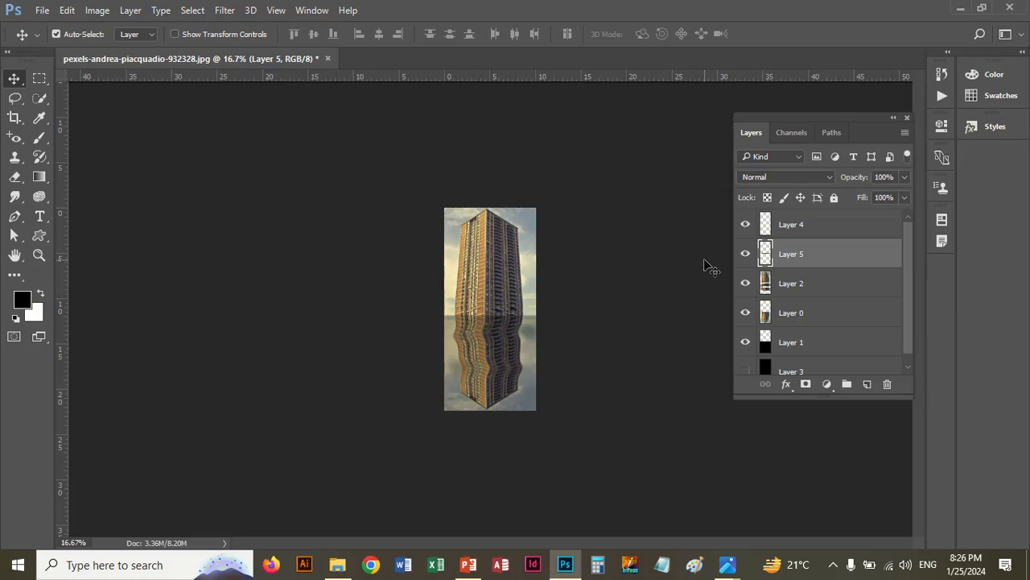